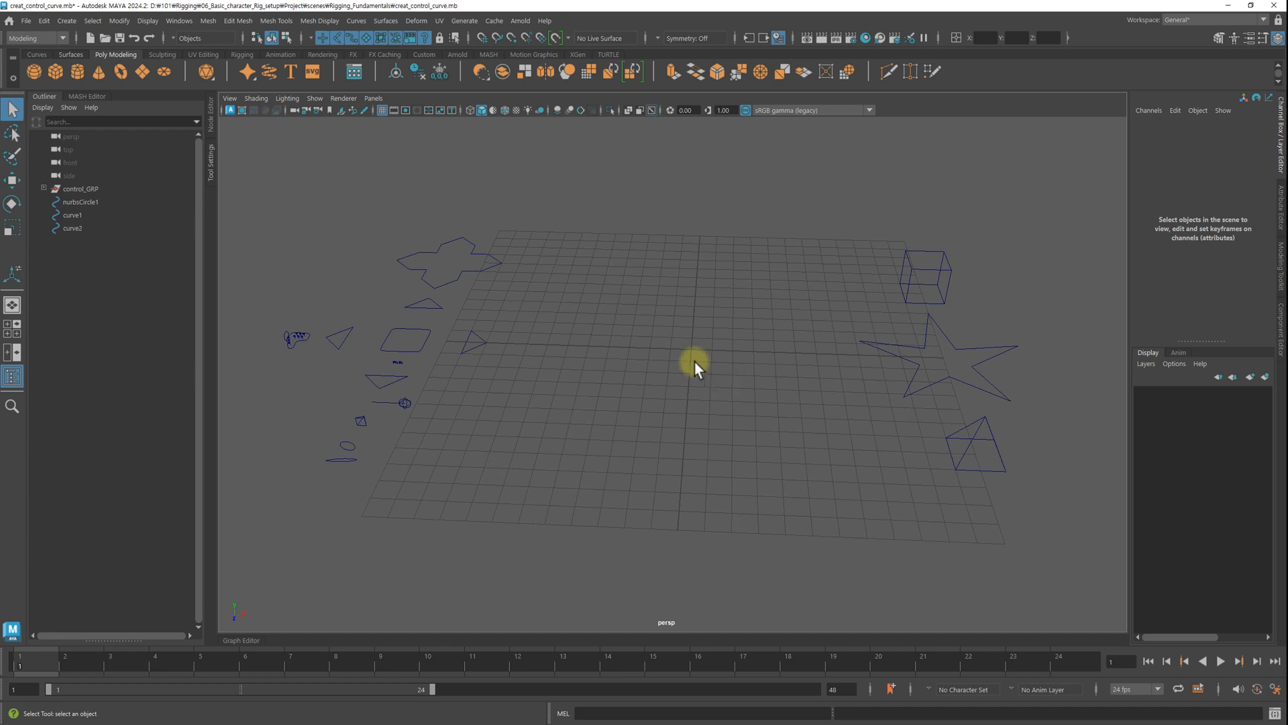
# Step: Examine the existing rig control curves, including the cross, the four-arrow control and the star
pyautogui.moveTo(644, 344)
pyautogui.keyDown('alt'); pyautogui.mouseDown(button='right')
pyautogui.moveTo(690, 366)
pyautogui.moveTo(639, 368)
pyautogui.mouseUp(button='right'); pyautogui.keyUp('alt')
pyautogui.keyDown('alt'); pyautogui.moveTo(678, 349); pyautogui.dragTo(677, 349, button='middle'); pyautogui.keyUp('alt')
pyautogui.keyDown('alt'); pyautogui.moveTo(677, 349); pyautogui.dragTo(678, 365); pyautogui.keyUp('alt')
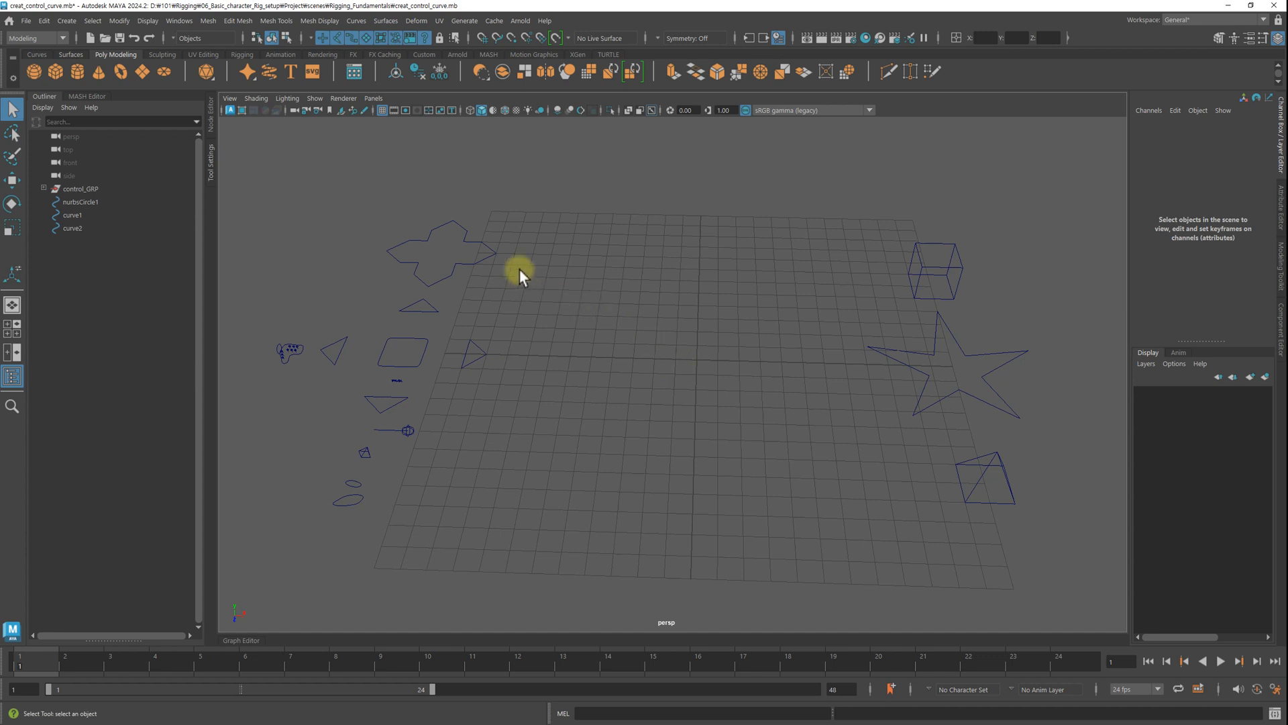
pyautogui.click(481, 243)
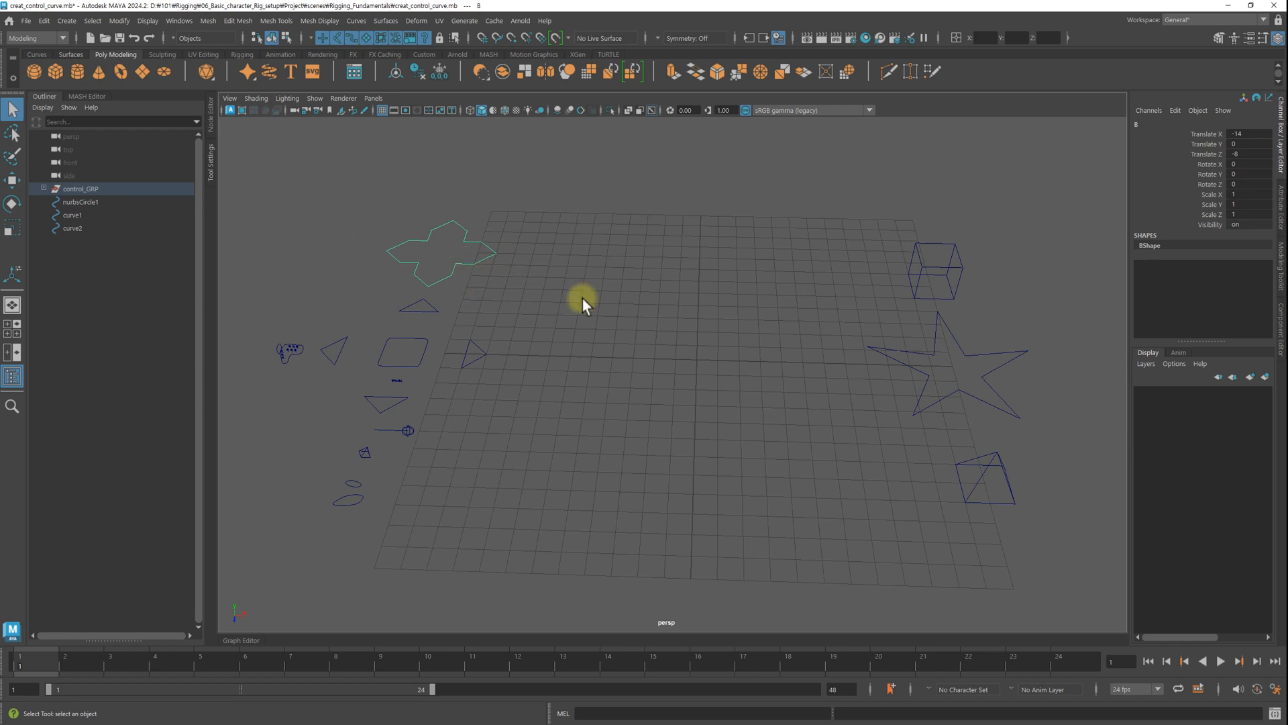
pyautogui.click(654, 335)
pyautogui.click(476, 236)
pyautogui.click(462, 331)
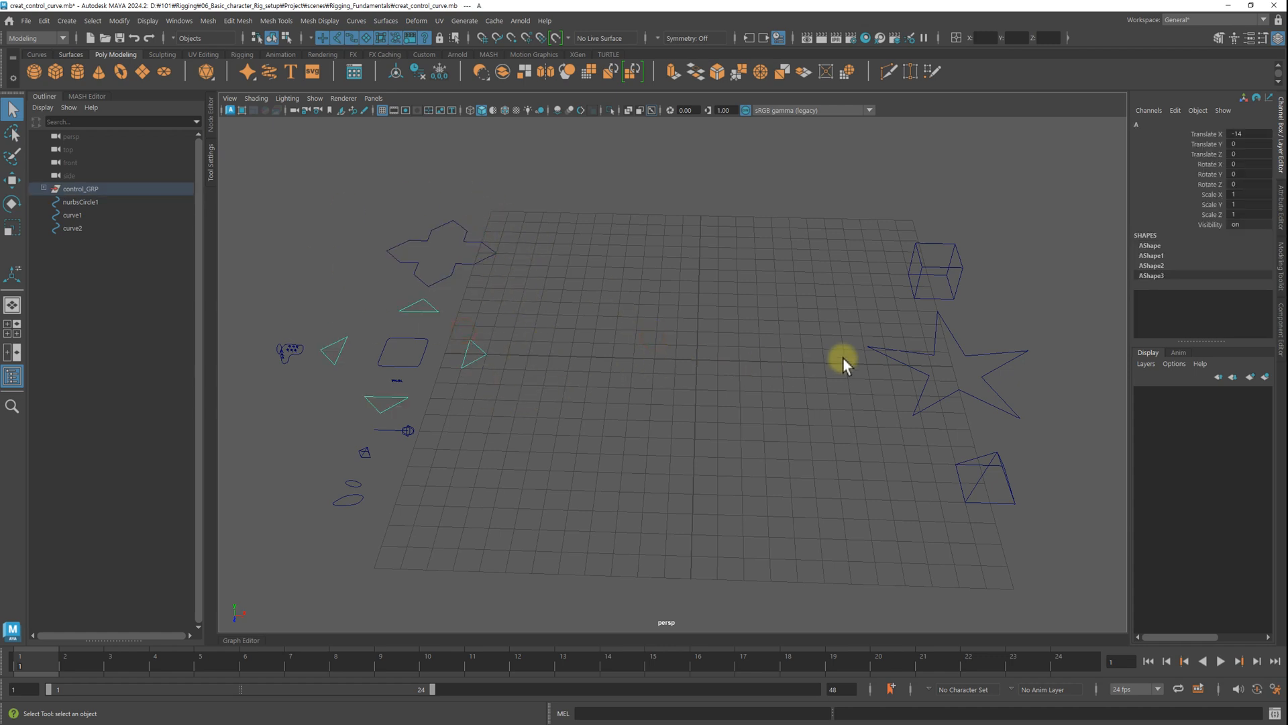
pyautogui.click(871, 347)
pyautogui.keyDown('alt'); pyautogui.moveTo(817, 374); pyautogui.dragTo(785, 374, button='middle'); pyautogui.keyUp('alt')
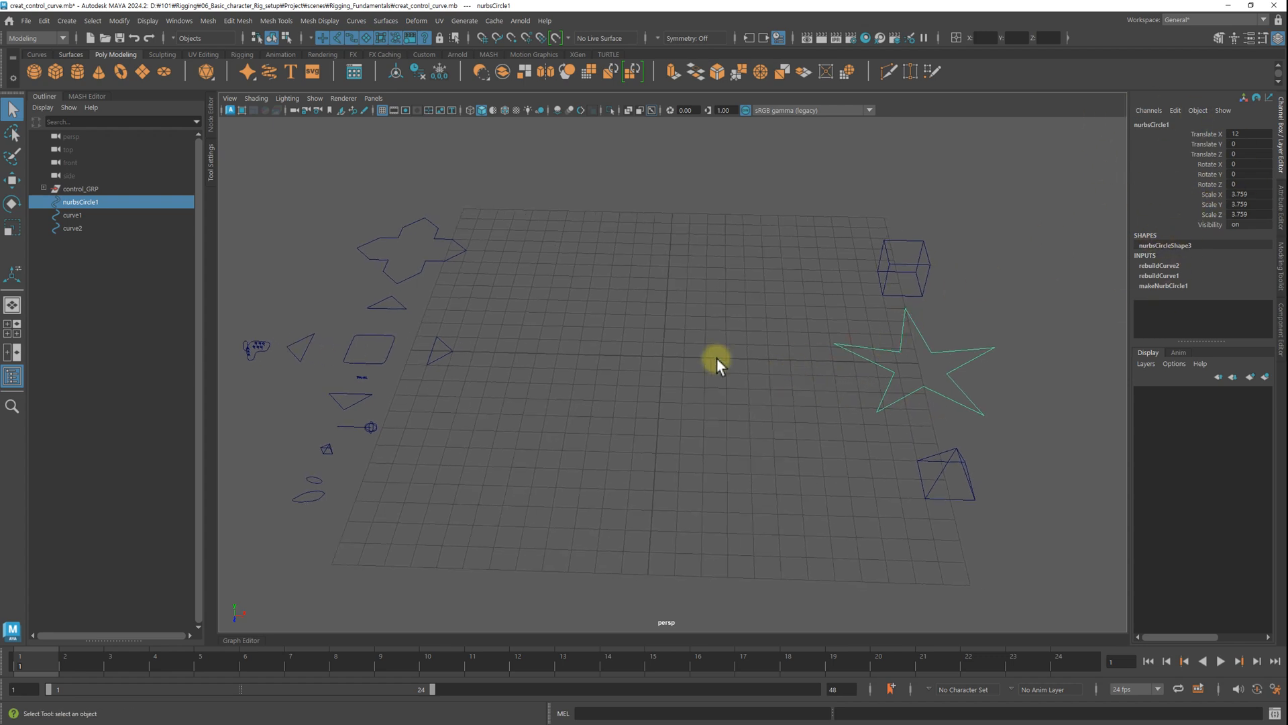
pyautogui.click(591, 357)
pyautogui.keyDown('alt'); pyautogui.moveTo(591, 356); pyautogui.dragTo(674, 333, button='right'); pyautogui.keyUp('alt')
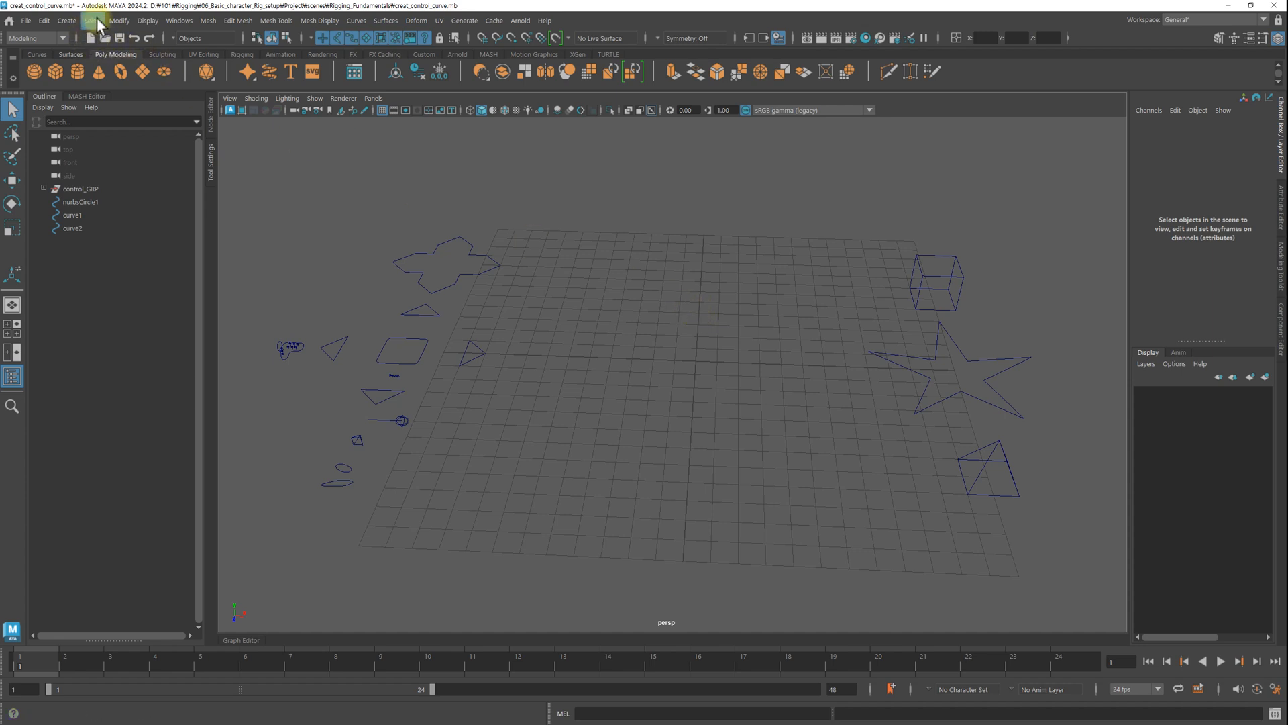
# Step: Create a NURBS circle at the origin and scale it uniformly to about 3.976
pyautogui.click(66, 21)
pyautogui.moveTo(87, 56)
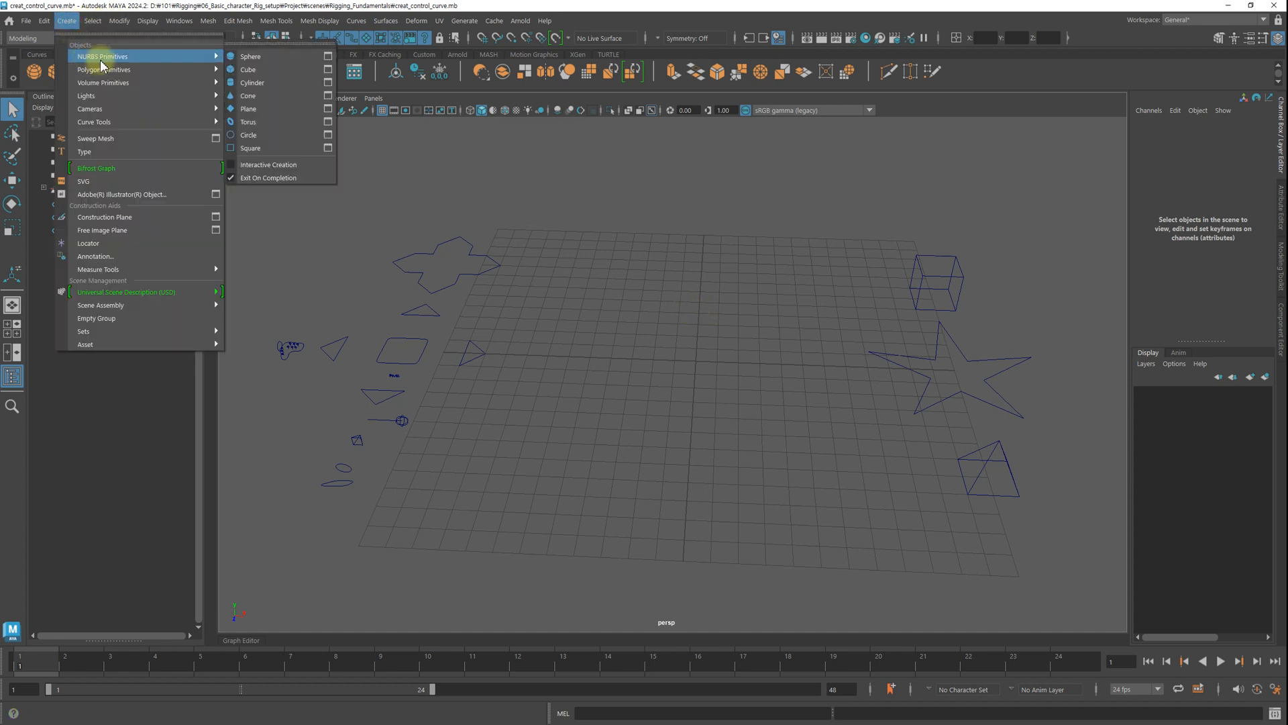
pyautogui.click(276, 139)
pyautogui.keyDown('alt'); pyautogui.moveTo(698, 366); pyautogui.dragTo(838, 356); pyautogui.keyUp('alt')
pyautogui.press('r')
pyautogui.keyDown('alt'); pyautogui.moveTo(839, 355); pyautogui.dragTo(725, 369, button='right'); pyautogui.keyUp('alt')
pyautogui.moveTo(675, 409); pyautogui.dragTo(758, 384)
pyautogui.hotkey('ctrl', 'z')
pyautogui.keyDown('alt'); pyautogui.moveTo(801, 377); pyautogui.dragTo(797, 359, button='middle'); pyautogui.keyUp('alt')
pyautogui.keyDown('alt'); pyautogui.moveTo(746, 358); pyautogui.dragTo(755, 359); pyautogui.keyUp('alt')
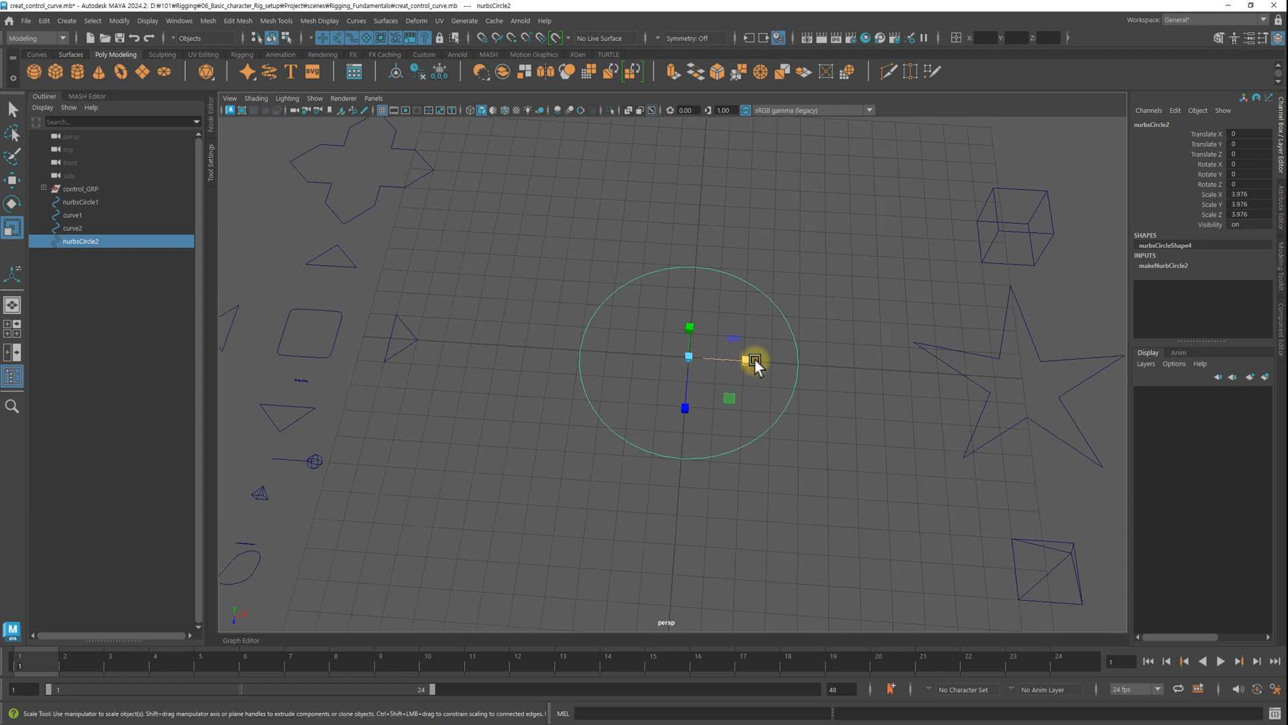
# Step: Show the new circle's control vertices in component mode and select individual ones around it to examine their placement
pyautogui.press('F8')
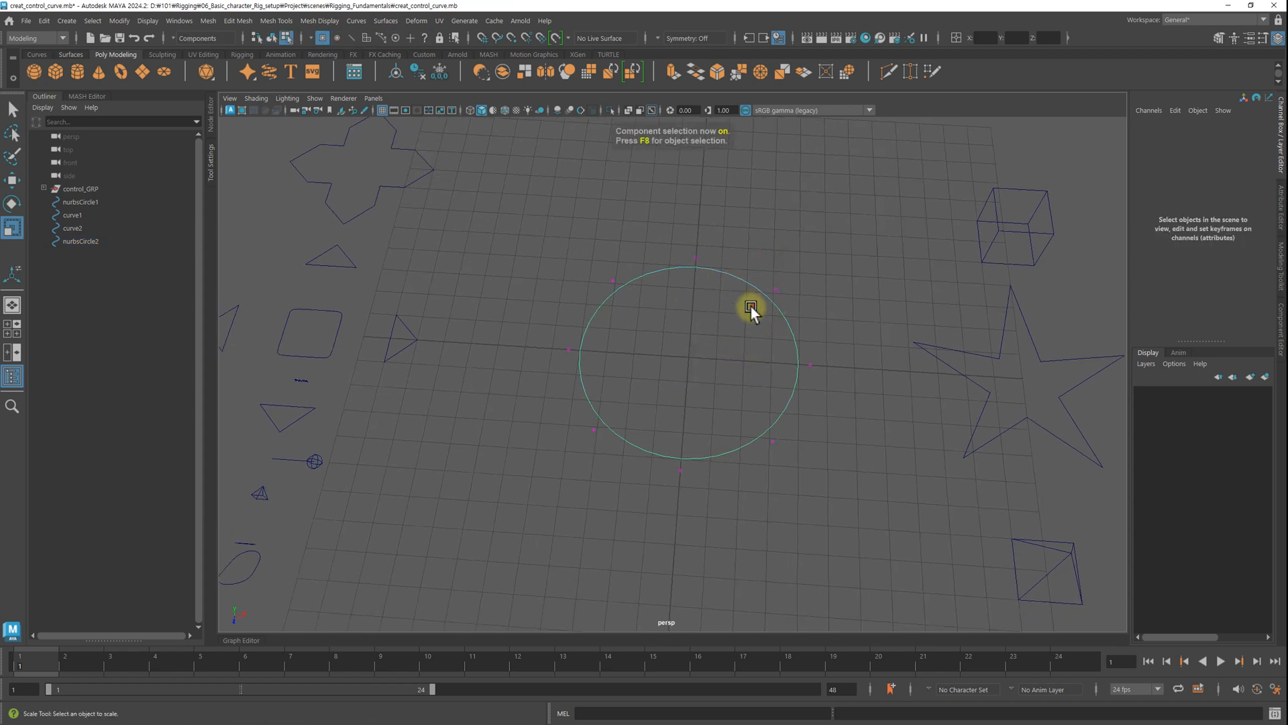
pyautogui.keyDown('alt'); pyautogui.moveTo(751, 305); pyautogui.dragTo(744, 295); pyautogui.keyUp('alt')
pyautogui.moveTo(643, 295); pyautogui.dragTo(580, 250)
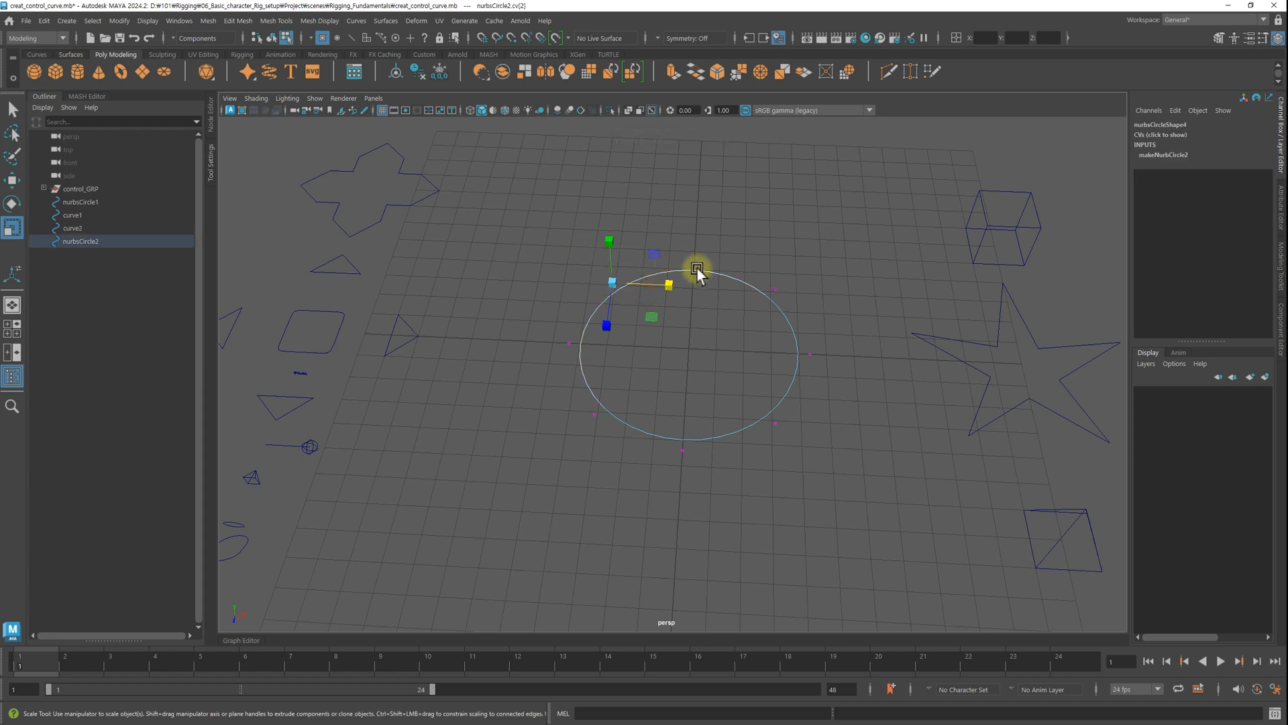
pyautogui.press('w')
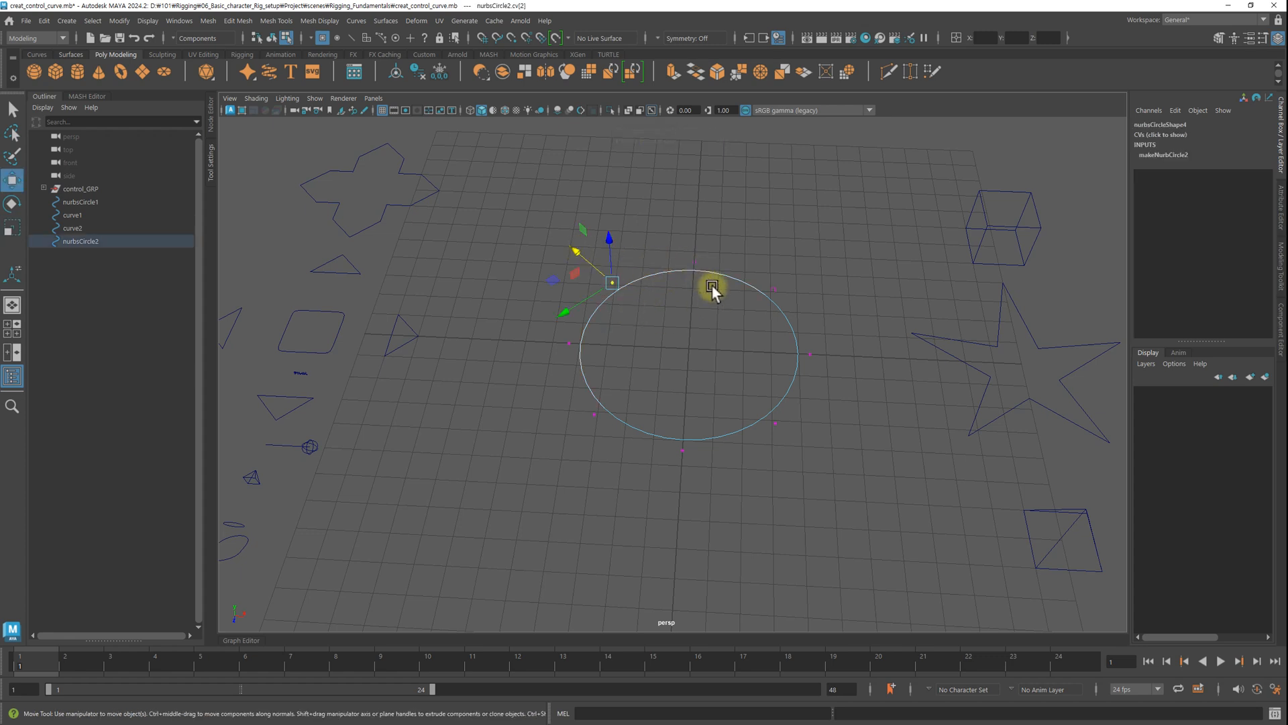
pyautogui.moveTo(710, 285); pyautogui.dragTo(676, 241)
pyautogui.moveTo(808, 302); pyautogui.dragTo(765, 278)
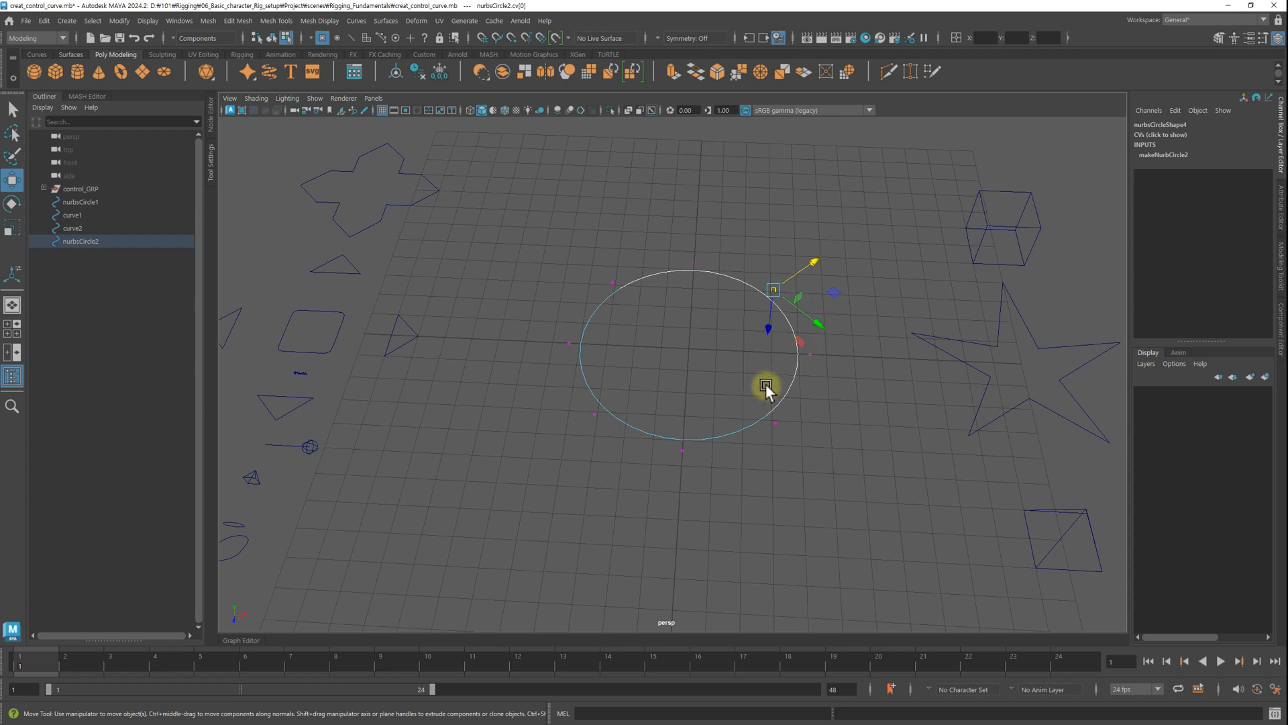
pyautogui.moveTo(844, 377); pyautogui.dragTo(777, 340)
pyautogui.moveTo(812, 456); pyautogui.dragTo(697, 367)
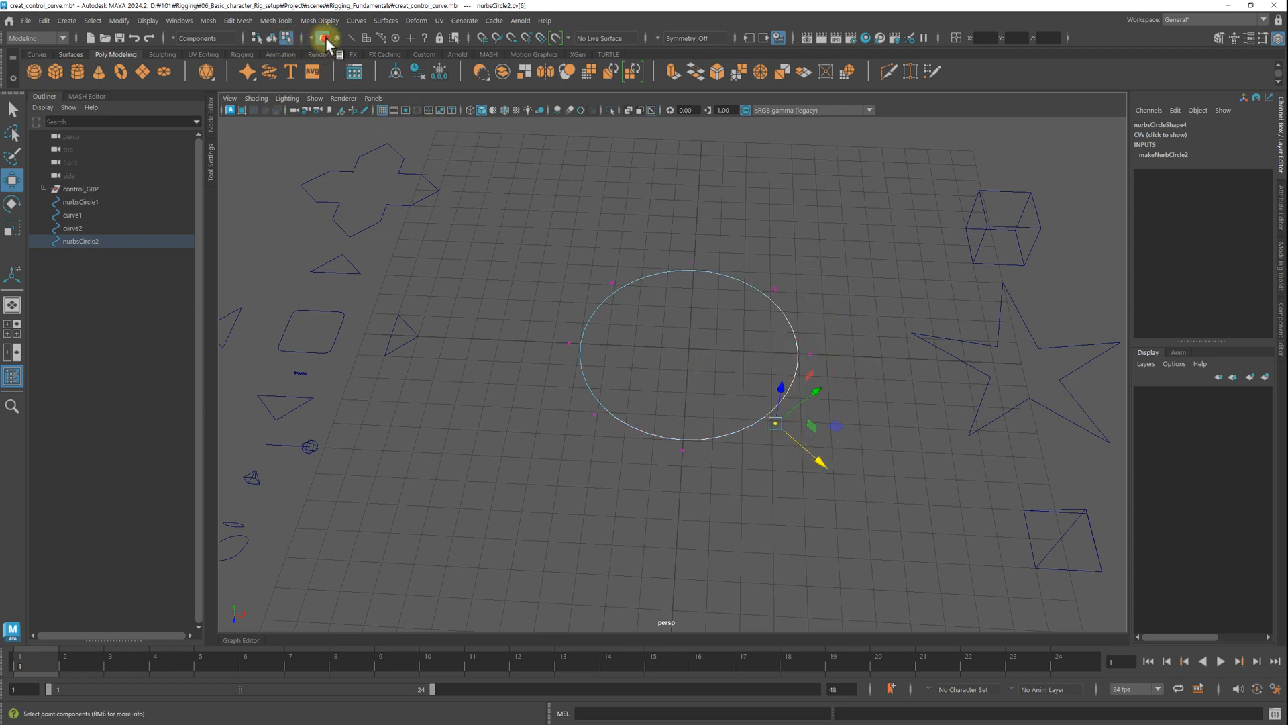
# Step: Restore point selection in component mode and go through the circle's control vertices one at a time
pyautogui.click(758, 209)
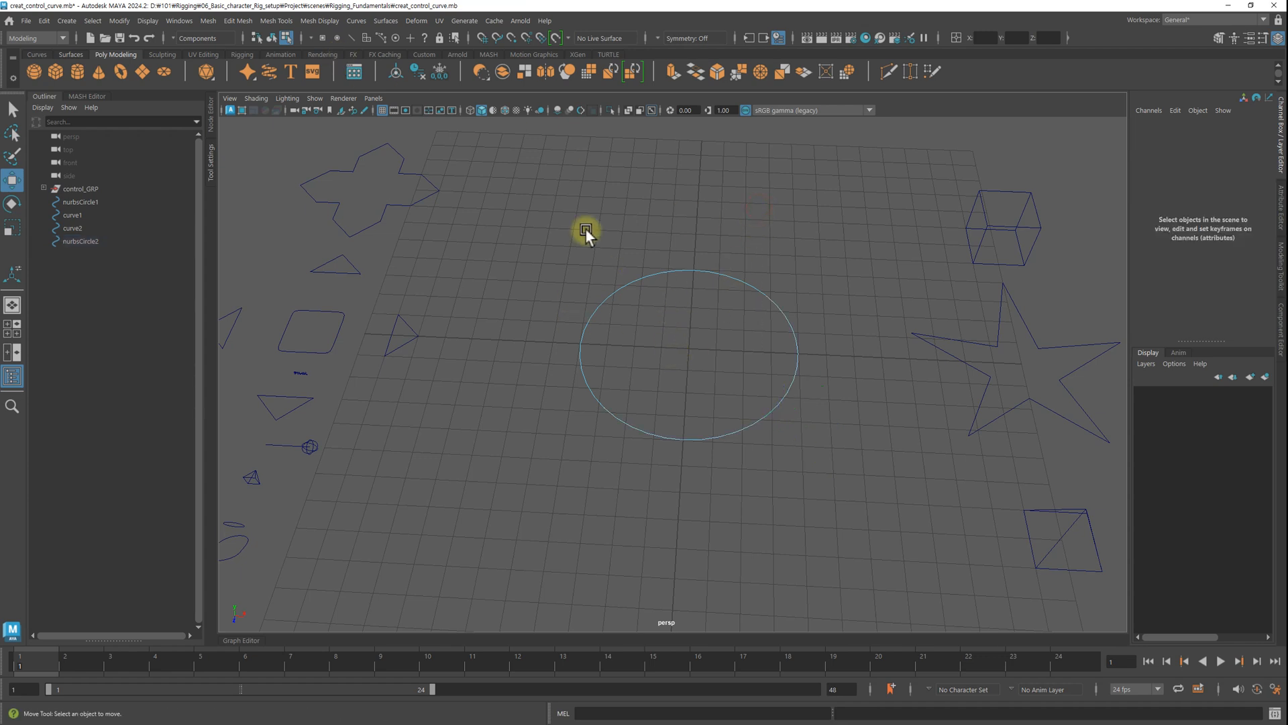
pyautogui.click(321, 39)
pyautogui.click(271, 38)
pyautogui.click(285, 38)
pyautogui.moveTo(722, 161); pyautogui.dragTo(783, 313)
pyautogui.moveTo(844, 398); pyautogui.dragTo(776, 342)
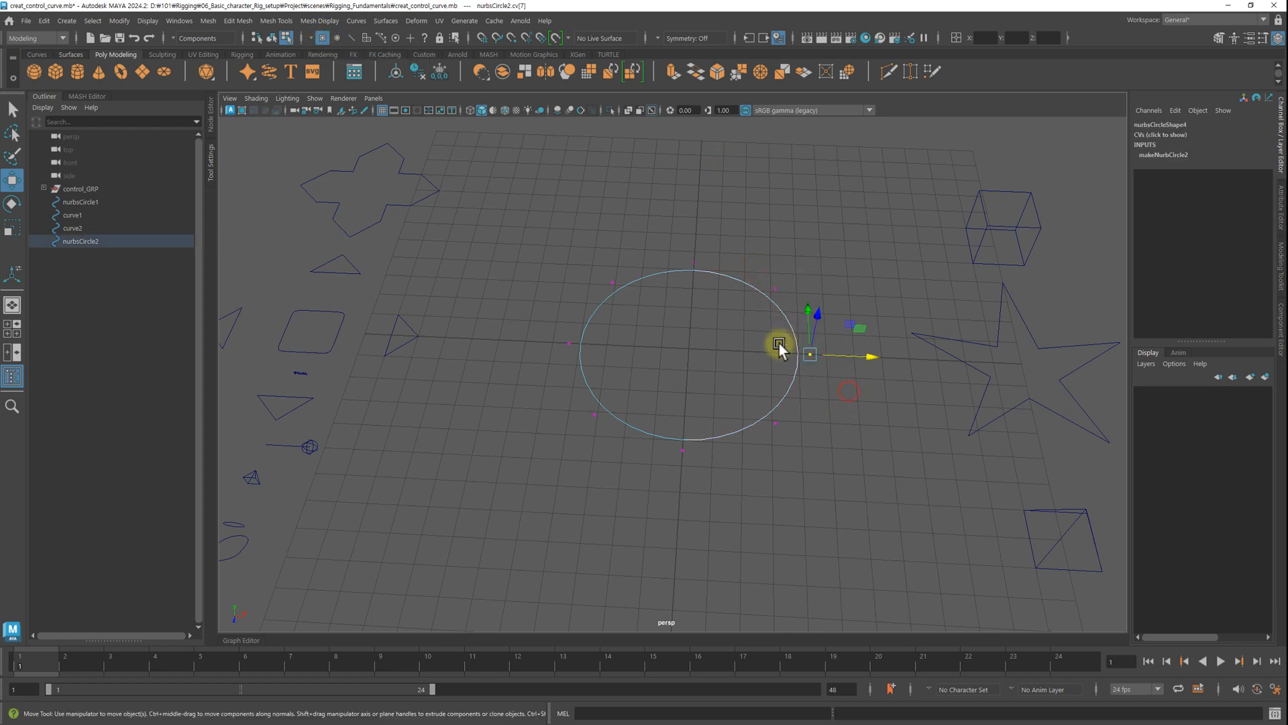
pyautogui.moveTo(805, 448); pyautogui.dragTo(739, 417)
pyautogui.moveTo(702, 466); pyautogui.dragTo(608, 371)
pyautogui.press('Right')
pyautogui.press('Right')
pyautogui.press('Right')
pyautogui.press('Right')
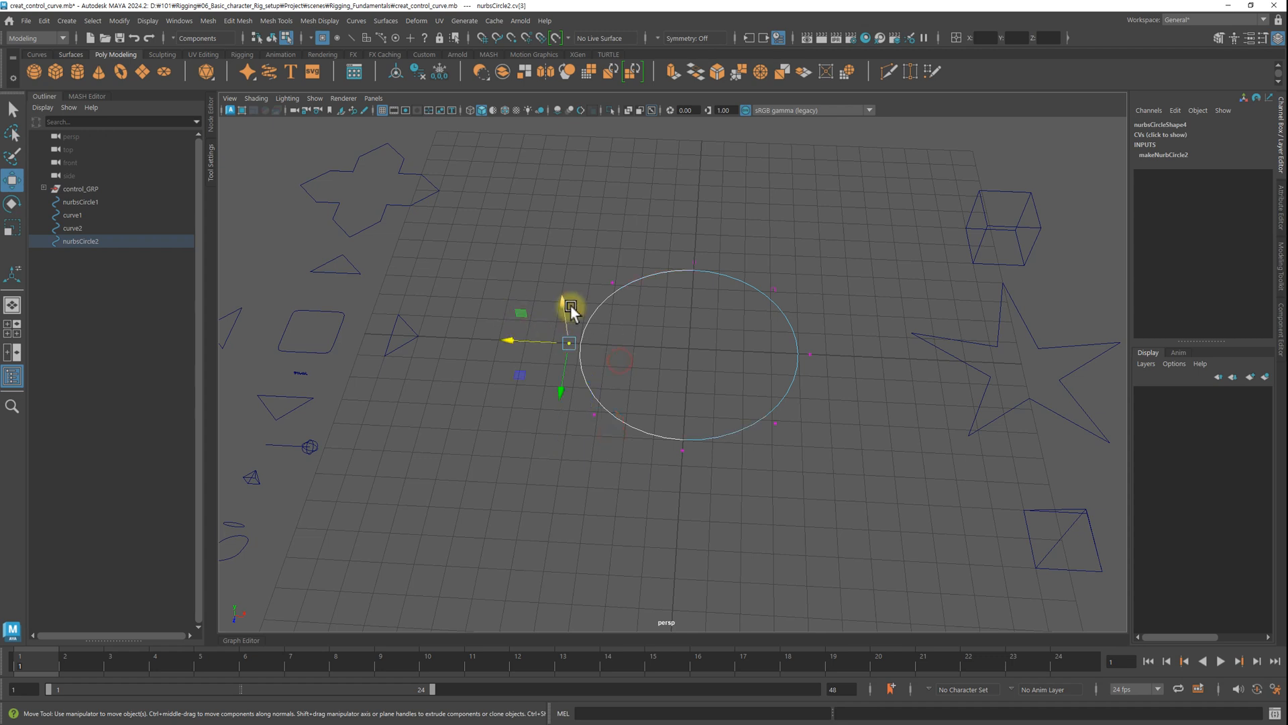
pyautogui.moveTo(831, 360); pyautogui.dragTo(771, 331)
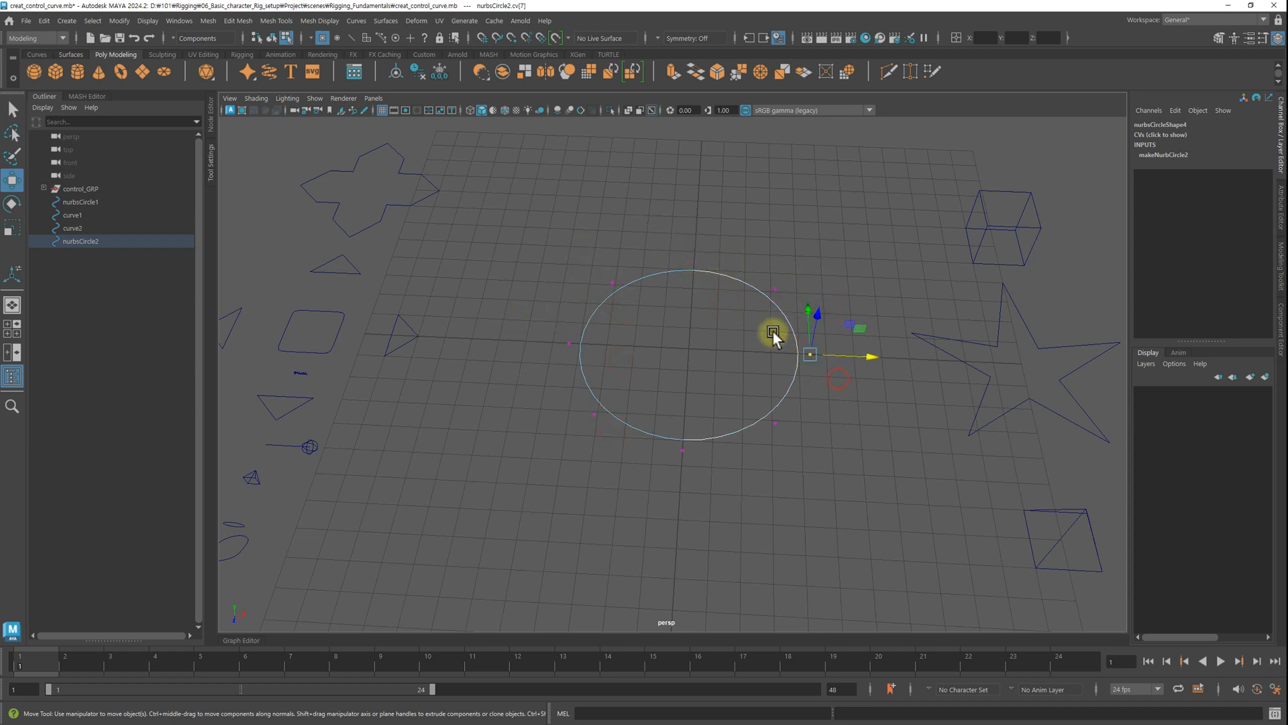
pyautogui.moveTo(826, 462); pyautogui.dragTo(741, 392)
pyautogui.moveTo(713, 484); pyautogui.dragTo(664, 438)
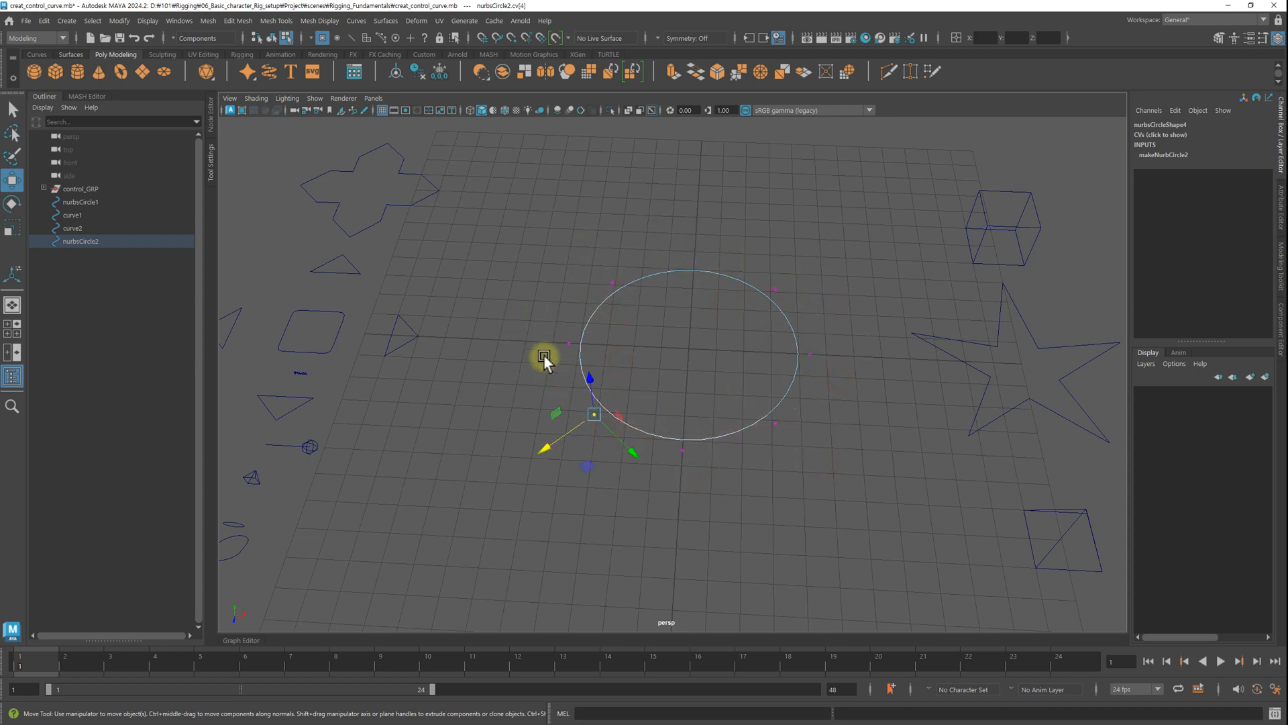
pyautogui.click(705, 342)
pyautogui.keyDown('alt'); pyautogui.moveTo(704, 342); pyautogui.dragTo(803, 353); pyautogui.keyUp('alt')
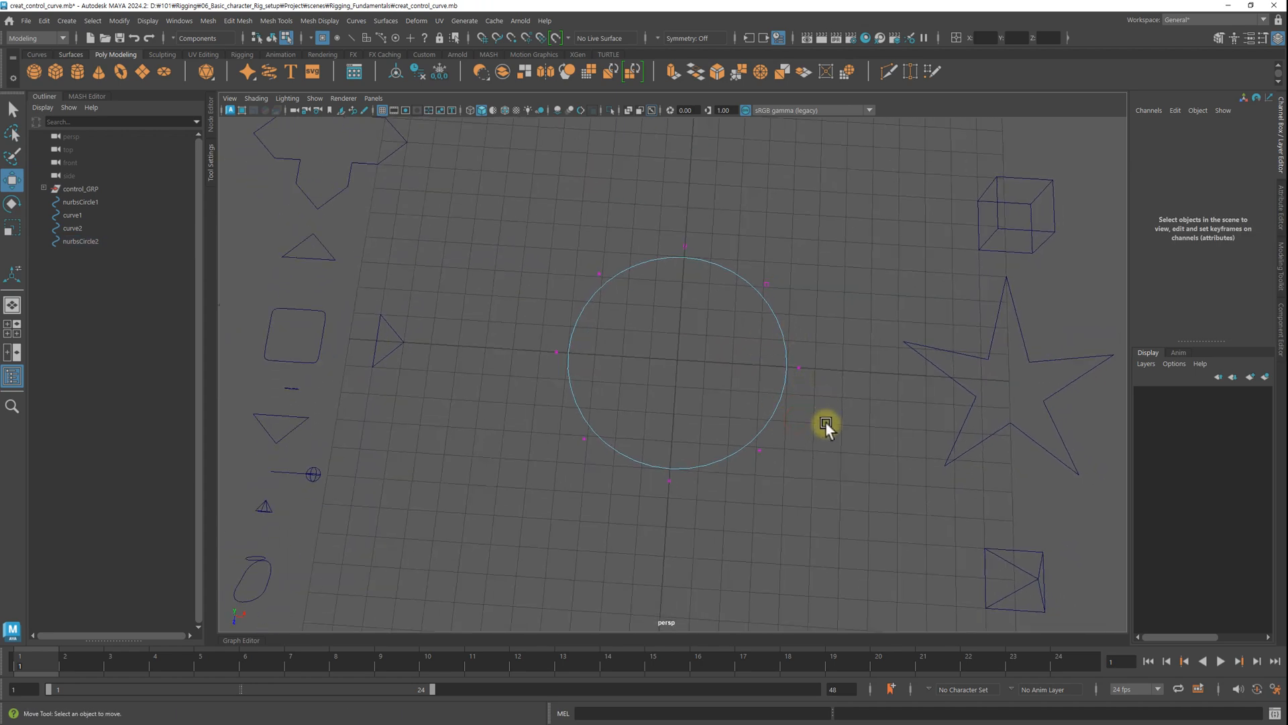
# Step: Flatten the circle's two opposite X sides by scaling each side's three control vertices along X
pyautogui.moveTo(851, 489); pyautogui.dragTo(762, 279)
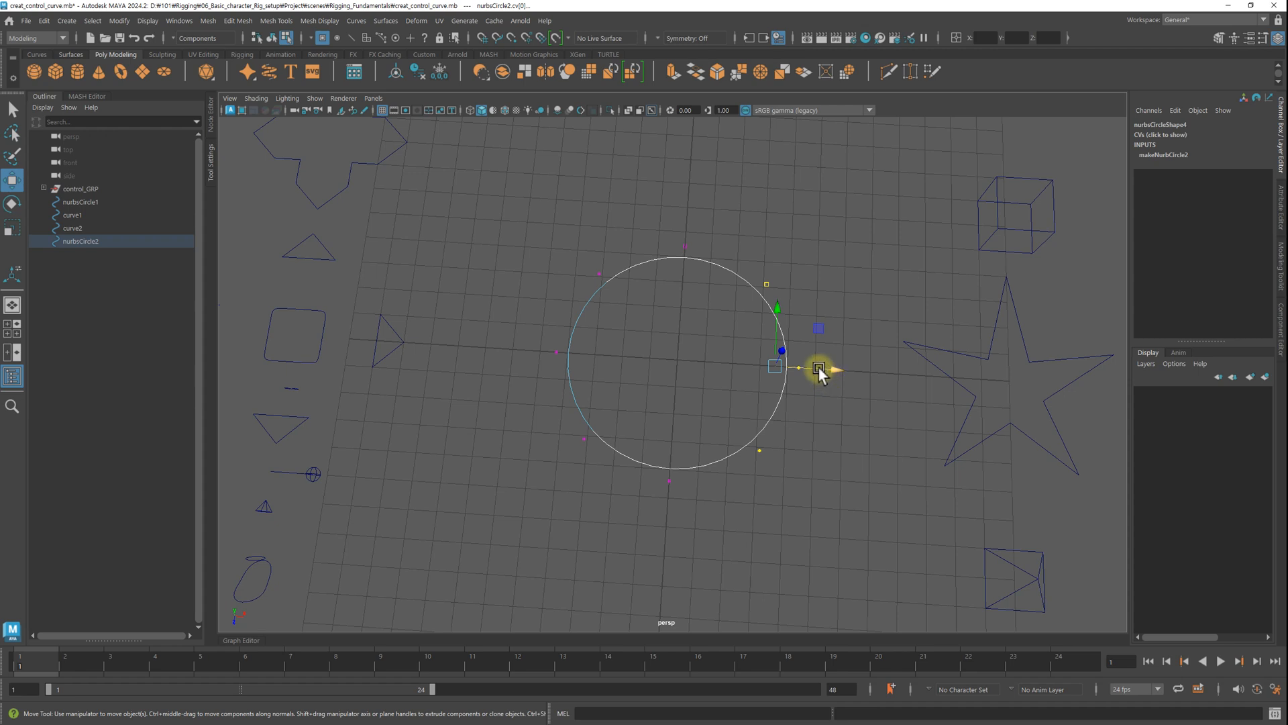
pyautogui.press('r')
pyautogui.moveTo(836, 369); pyautogui.dragTo(742, 363)
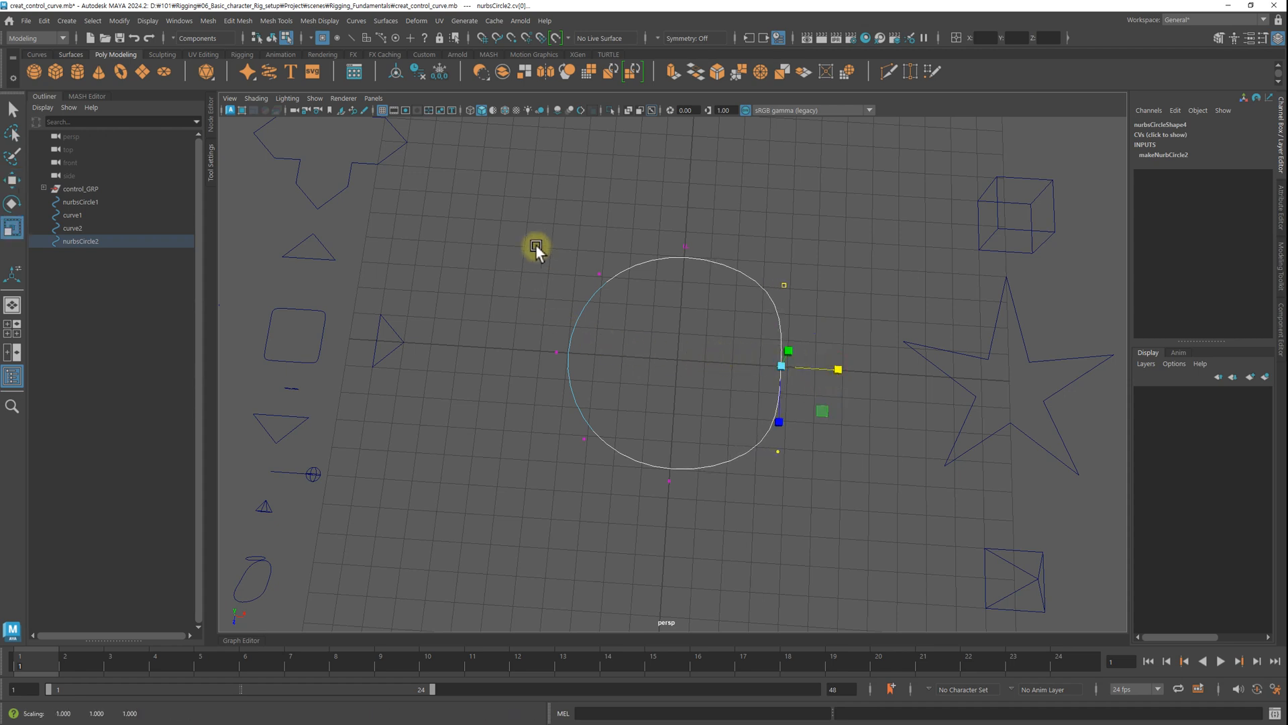
pyautogui.moveTo(539, 244); pyautogui.dragTo(630, 472)
pyautogui.moveTo(651, 354); pyautogui.dragTo(534, 341)
# Step: Flatten the two Z sides by scaling their control vertices along Z, forming a rounded square, and return to object mode
pyautogui.moveTo(512, 163); pyautogui.dragTo(867, 258)
pyautogui.moveTo(680, 316); pyautogui.dragTo(696, 208)
pyautogui.moveTo(851, 550); pyautogui.dragTo(508, 402)
pyautogui.moveTo(670, 519); pyautogui.dragTo(684, 404)
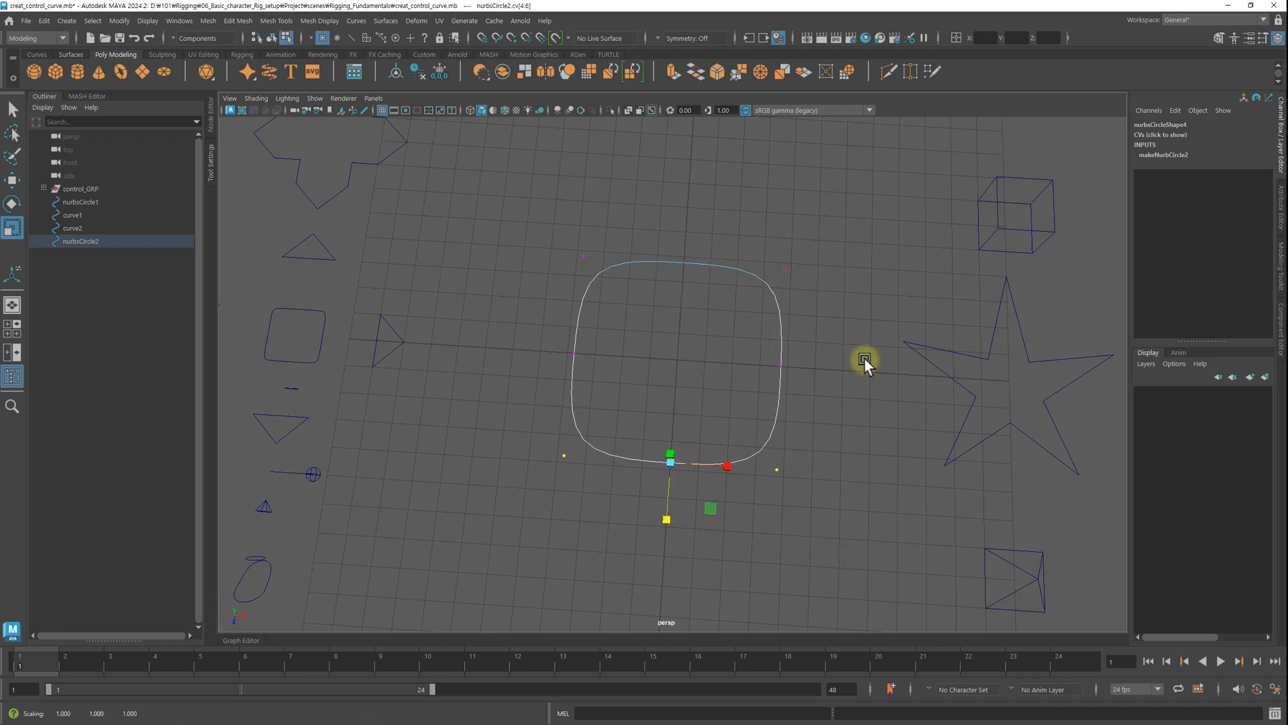
pyautogui.click(866, 363)
pyautogui.keyDown('alt'); pyautogui.moveTo(813, 480); pyautogui.dragTo(732, 395); pyautogui.keyUp('alt')
pyautogui.press('F8')
pyautogui.click(818, 448)
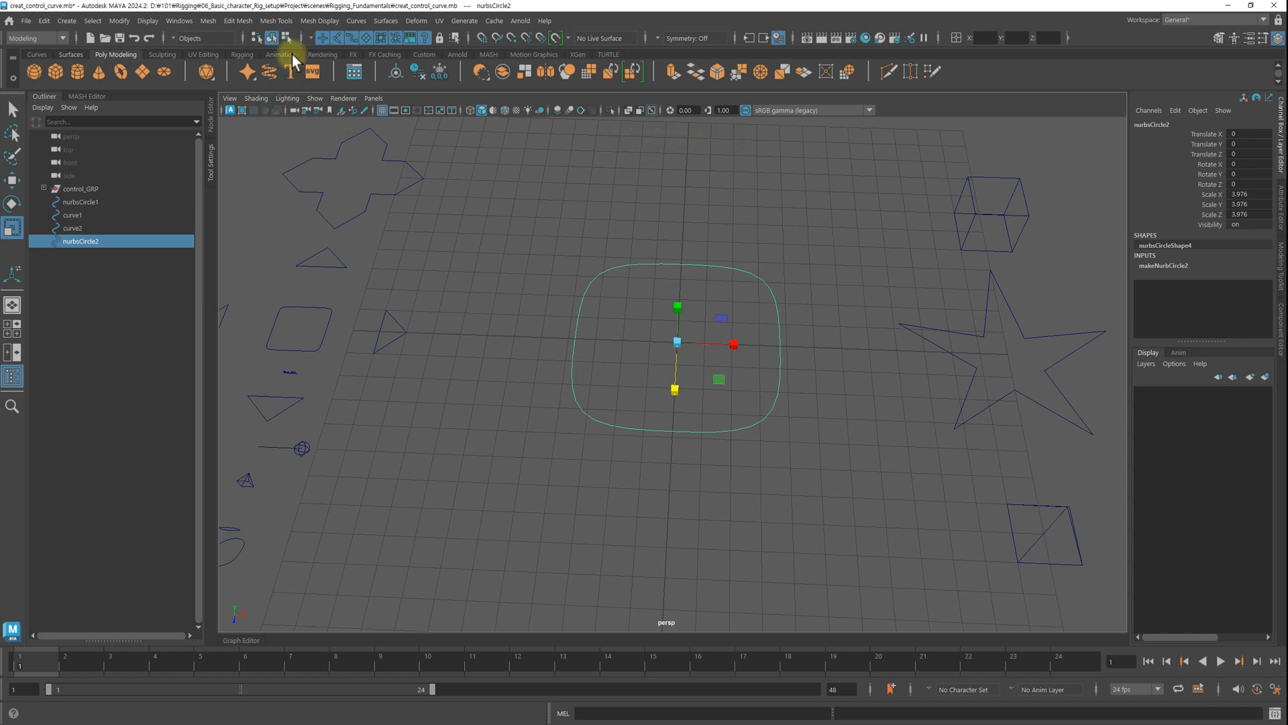
# Step: Open the Rebuild Curve options, reset them to defaults, and display the rounded square's shape attributes for its span settings
pyautogui.click(356, 21)
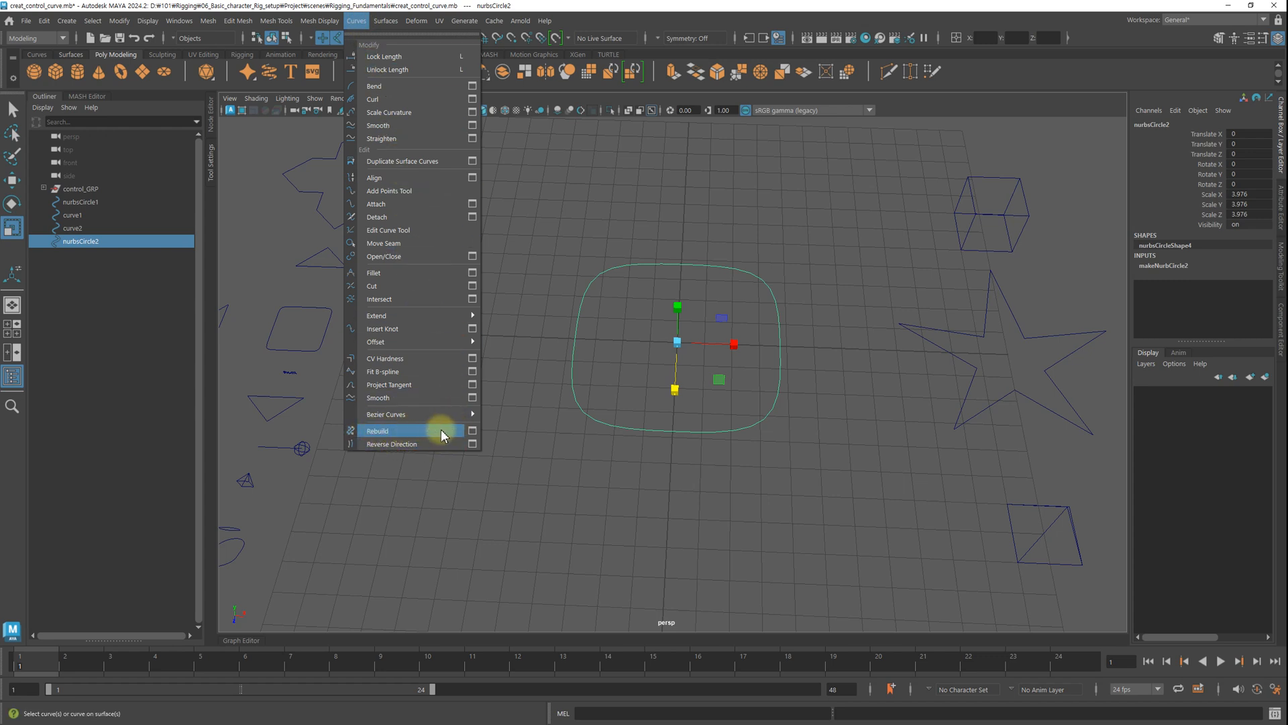
pyautogui.click(473, 433)
pyautogui.click(250, 147)
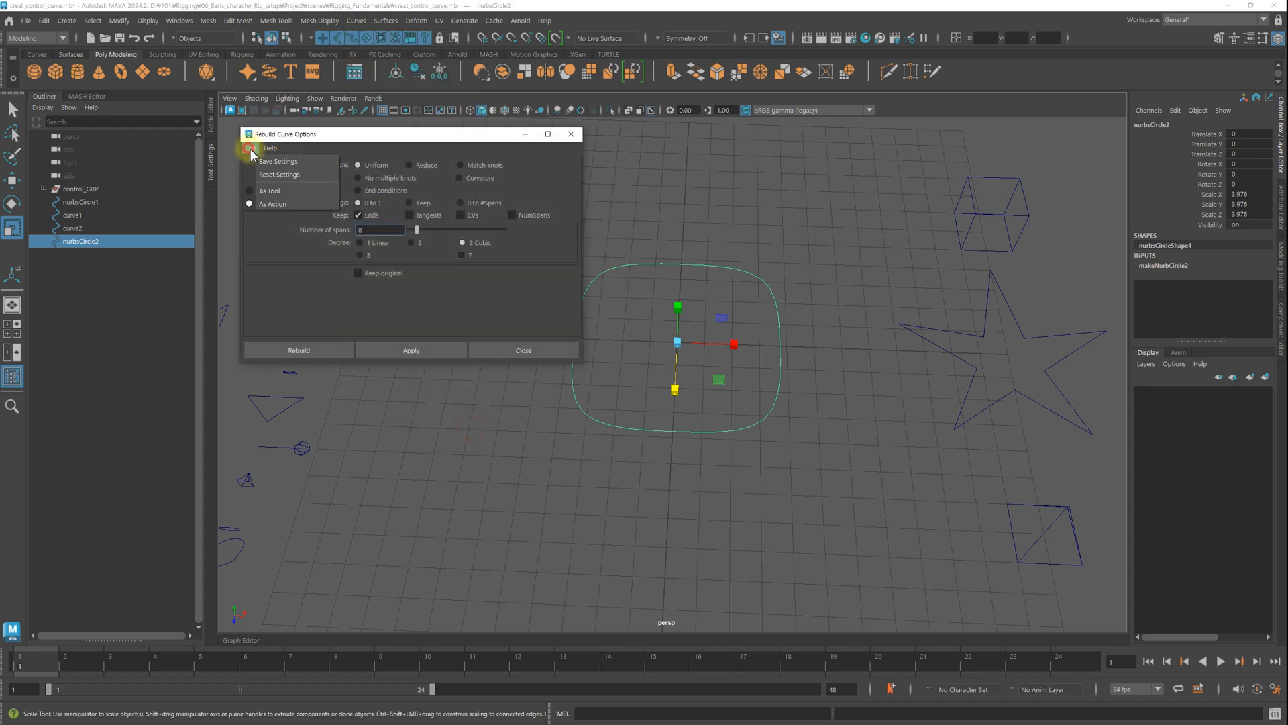
pyautogui.click(268, 176)
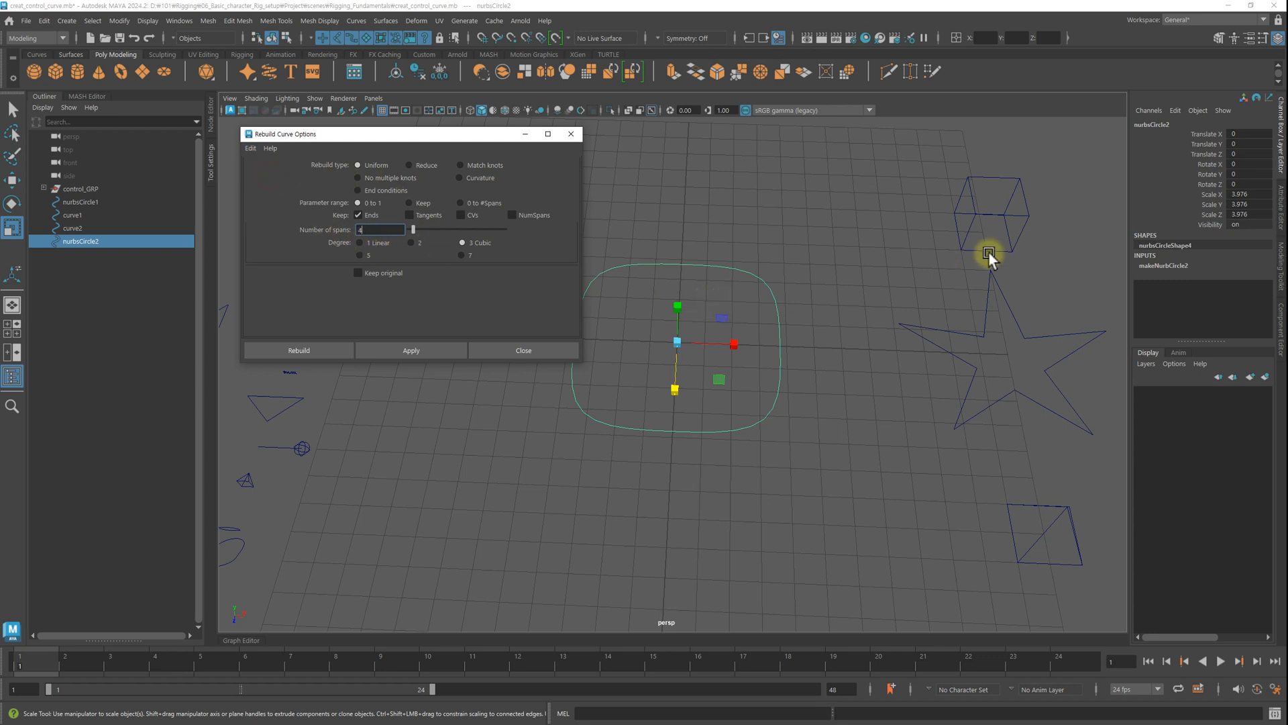
pyautogui.click(1280, 205)
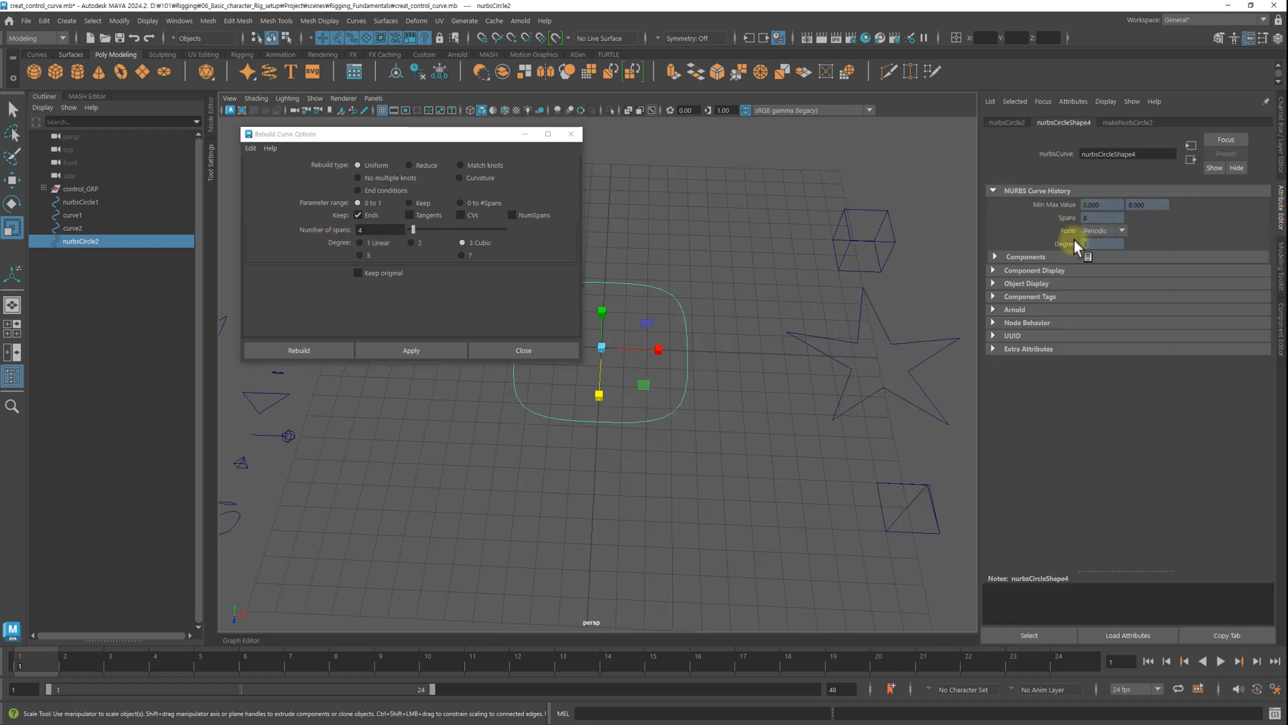
pyautogui.keyDown('alt'); pyautogui.moveTo(661, 267); pyautogui.dragTo(743, 297, button='middle'); pyautogui.keyUp('alt')
pyautogui.keyDown('alt'); pyautogui.moveTo(744, 297); pyautogui.dragTo(798, 291, button='right'); pyautogui.keyUp('alt')
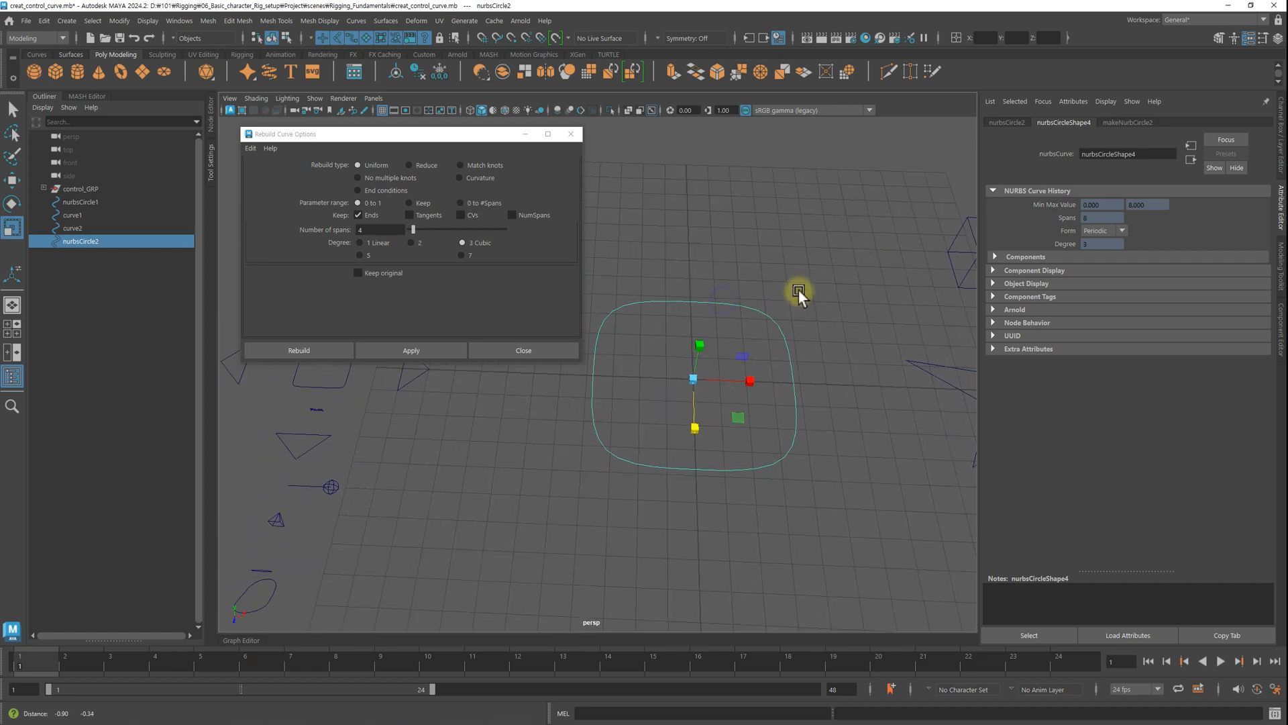
# Step: Rebuild the rounded square as a uniform cubic curve with 16 spans and check its control vertices and shape attributes
pyautogui.doubleClick(375, 229)
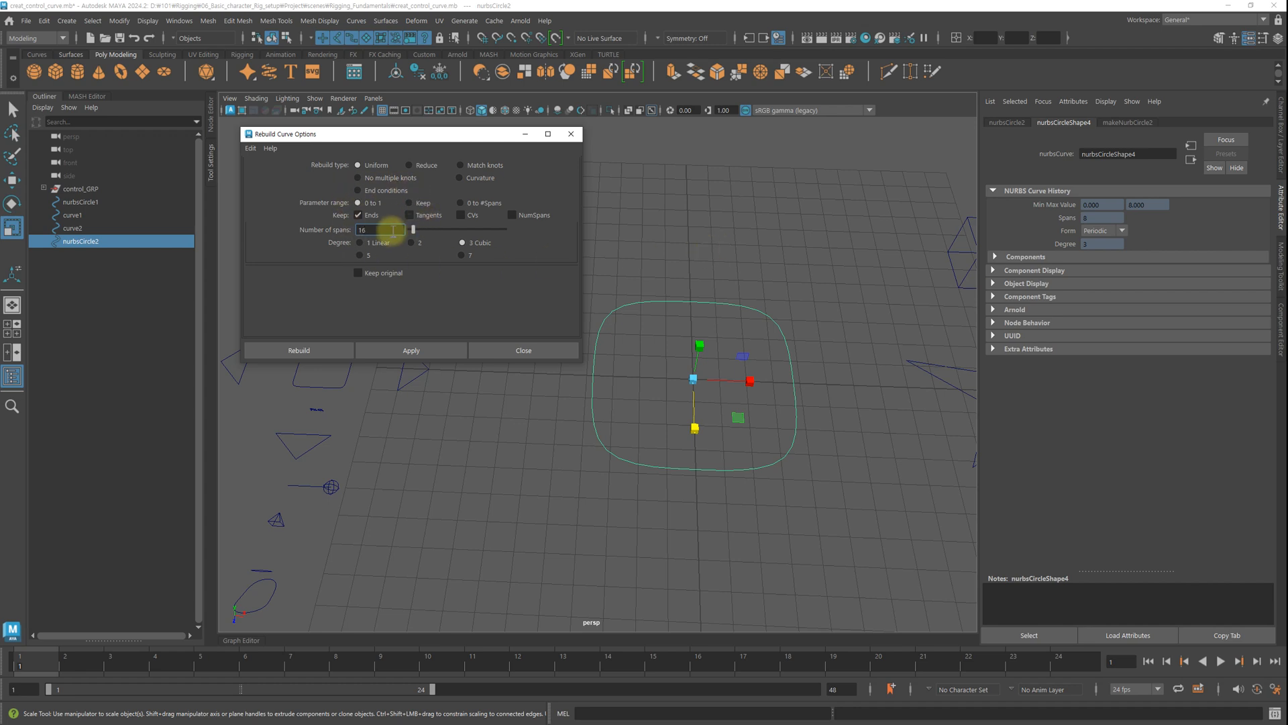
pyautogui.click(428, 350)
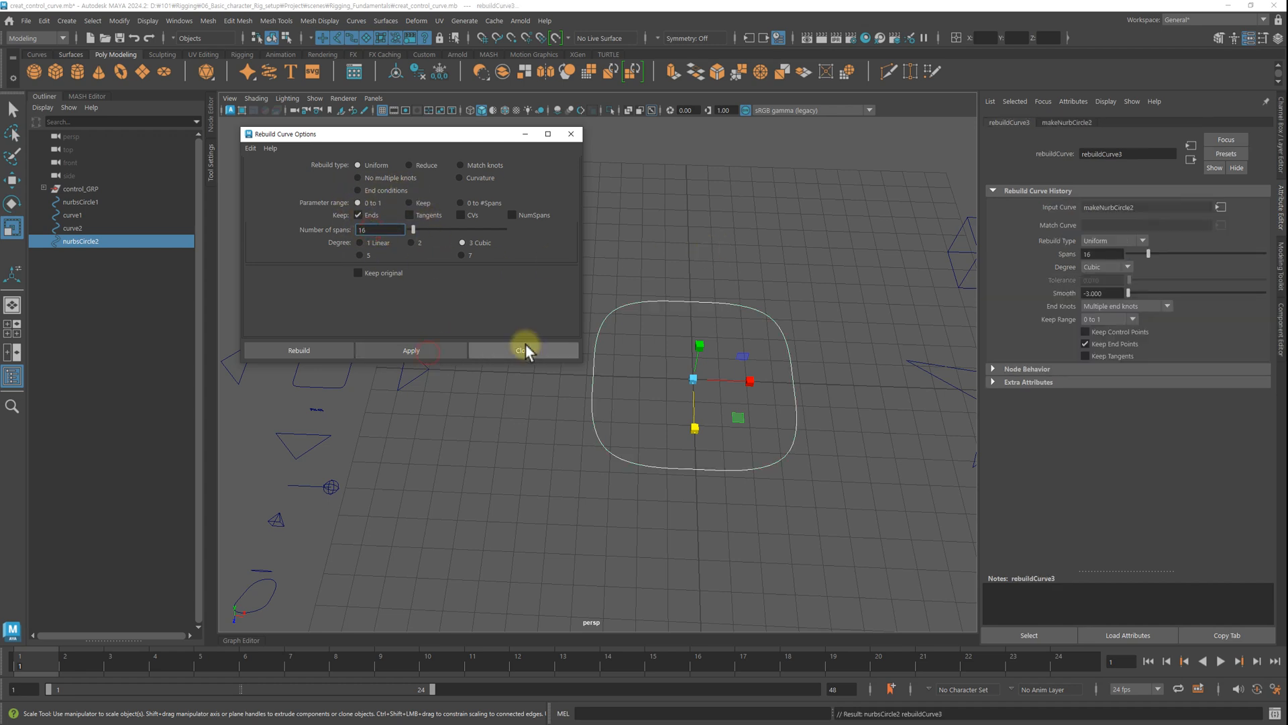
pyautogui.press('F8')
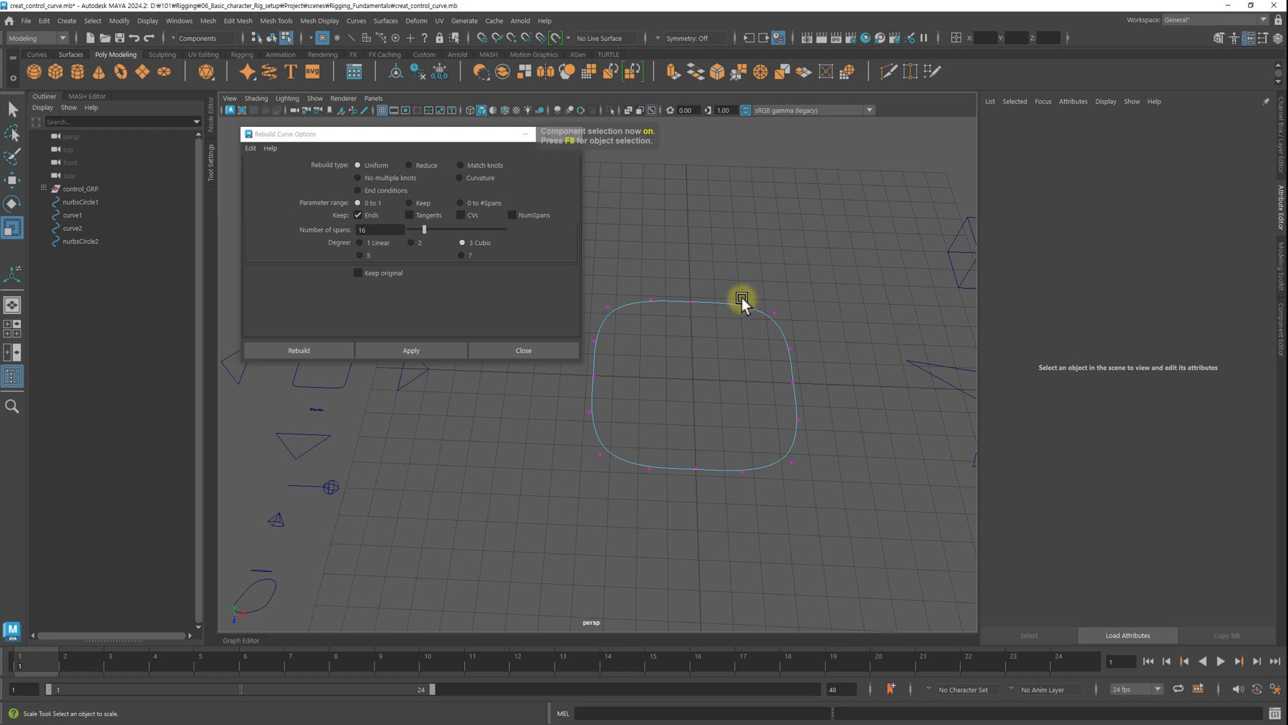
pyautogui.press('F8')
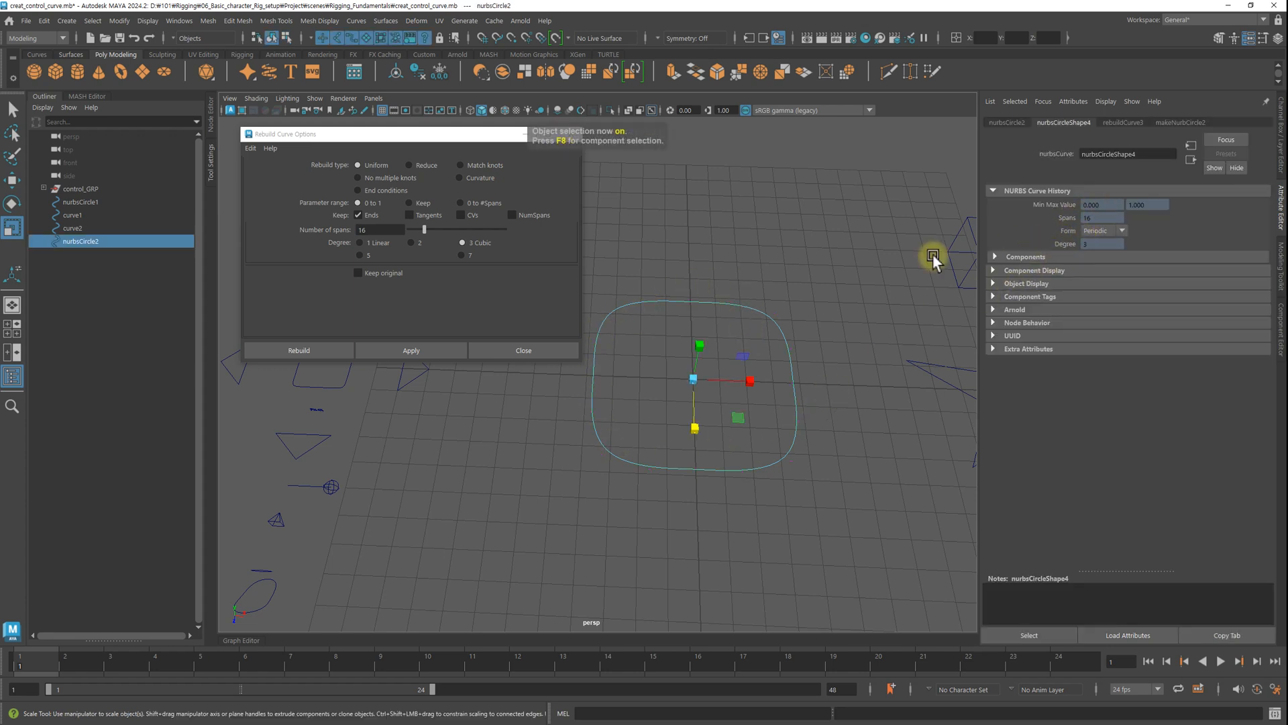
pyautogui.keyDown('alt'); pyautogui.moveTo(708, 254); pyautogui.dragTo(703, 275); pyautogui.keyUp('alt')
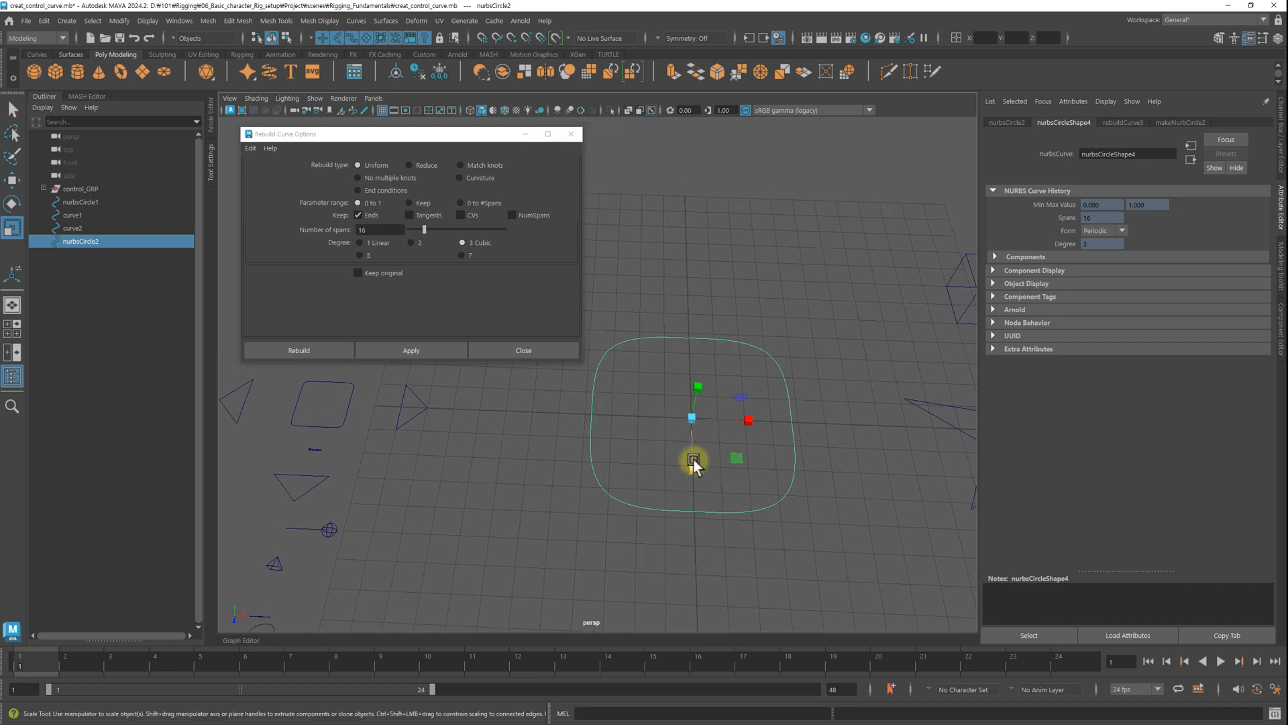
# Step: Move the rebuild options window aside and delete the rounded-square curve
pyautogui.moveTo(461, 139); pyautogui.dragTo(397, 140)
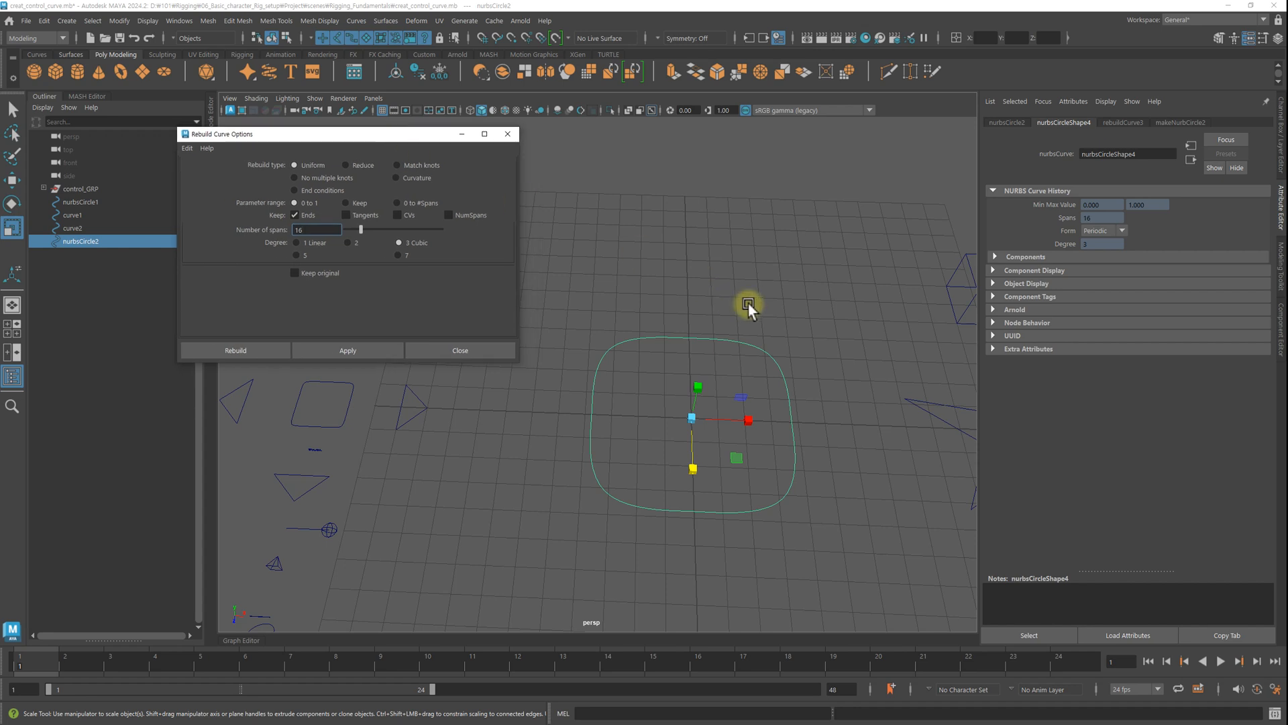
pyautogui.keyDown('alt'); pyautogui.moveTo(748, 302); pyautogui.dragTo(691, 286, button='right'); pyautogui.keyUp('alt')
pyautogui.keyDown('alt'); pyautogui.moveTo(744, 388); pyautogui.dragTo(759, 404); pyautogui.keyUp('alt')
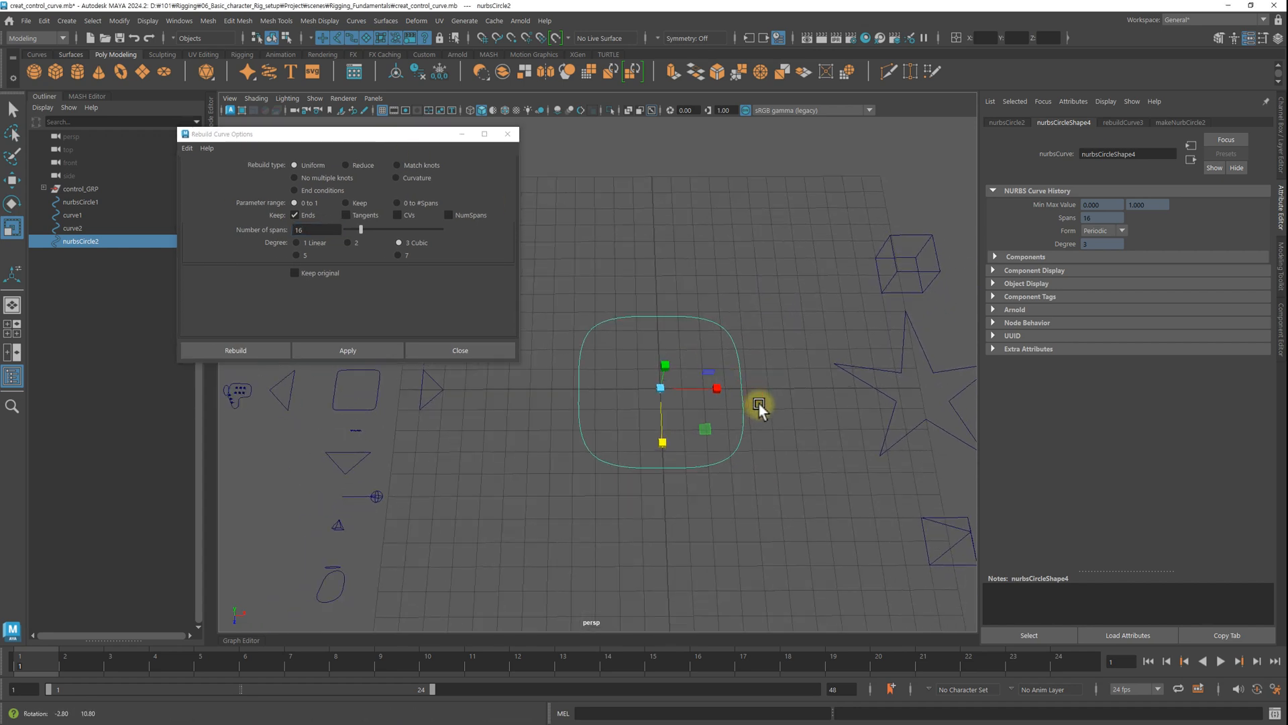
pyautogui.press('Delete')
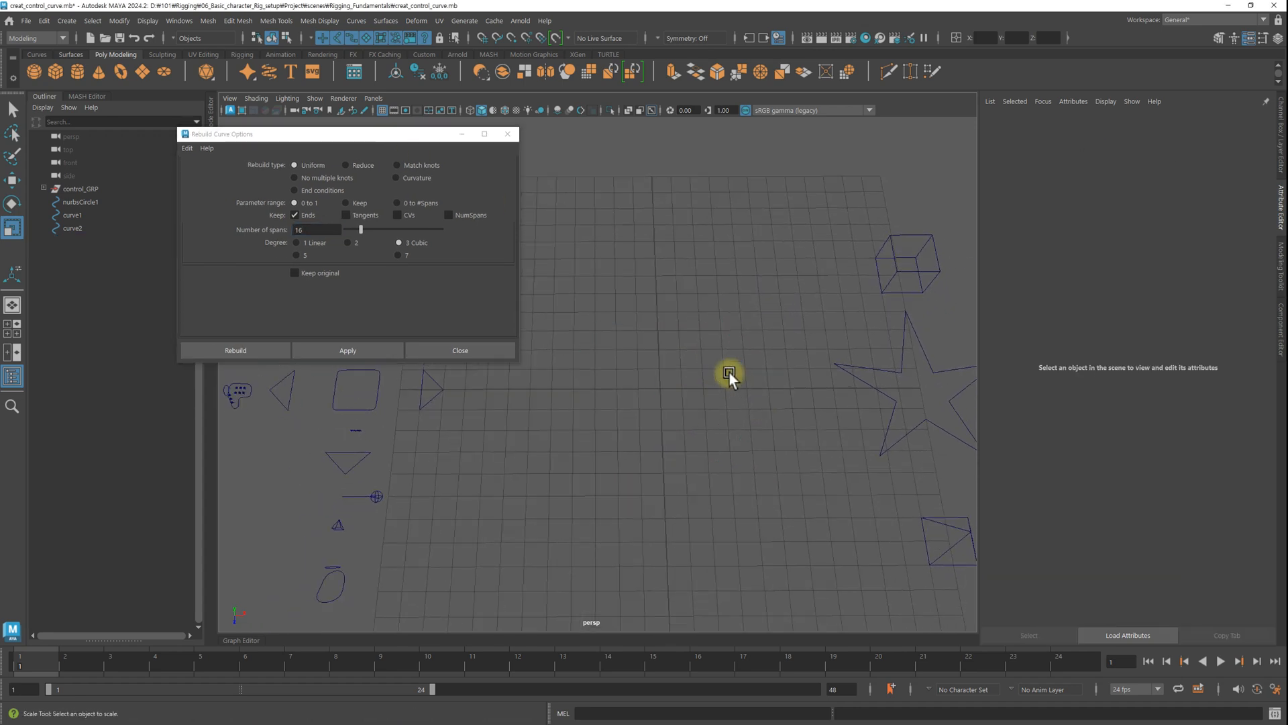
# Step: Create a NURBS circle at the grid centre and scale it uniformly to about 3.37
pyautogui.click(65, 22)
pyautogui.moveTo(114, 57)
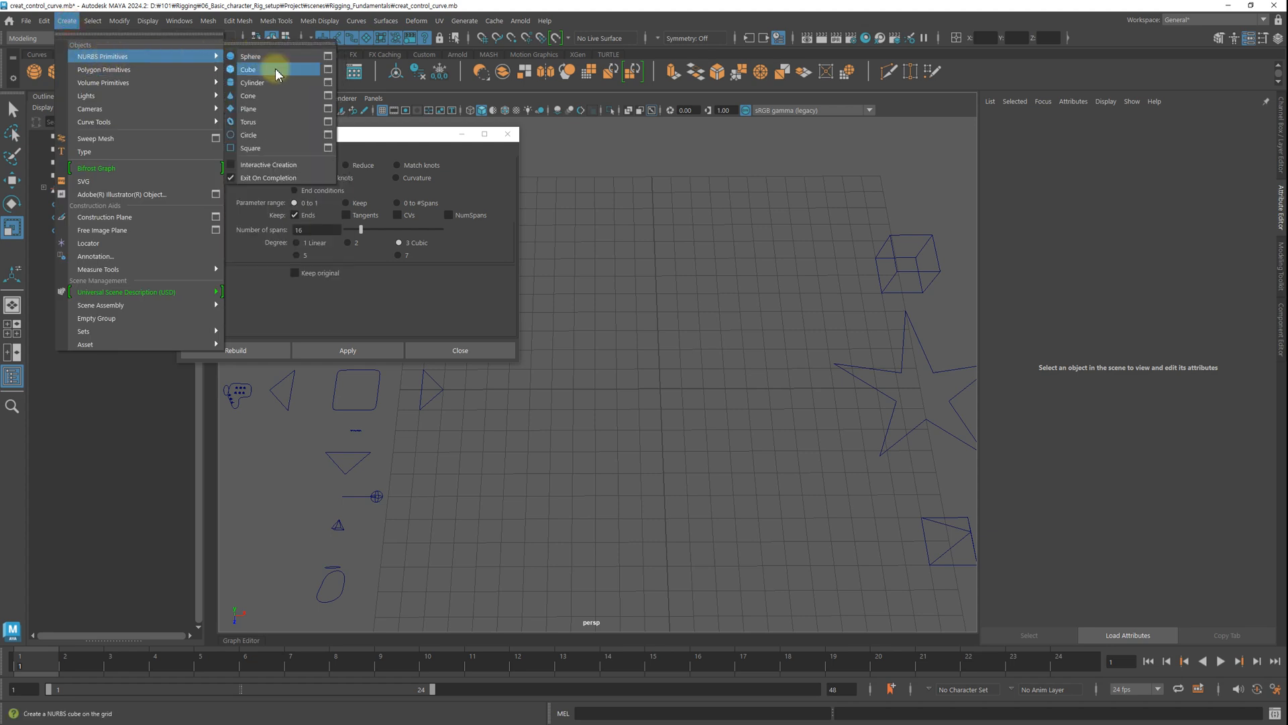
pyautogui.click(249, 134)
pyautogui.moveTo(660, 388); pyautogui.dragTo(746, 389)
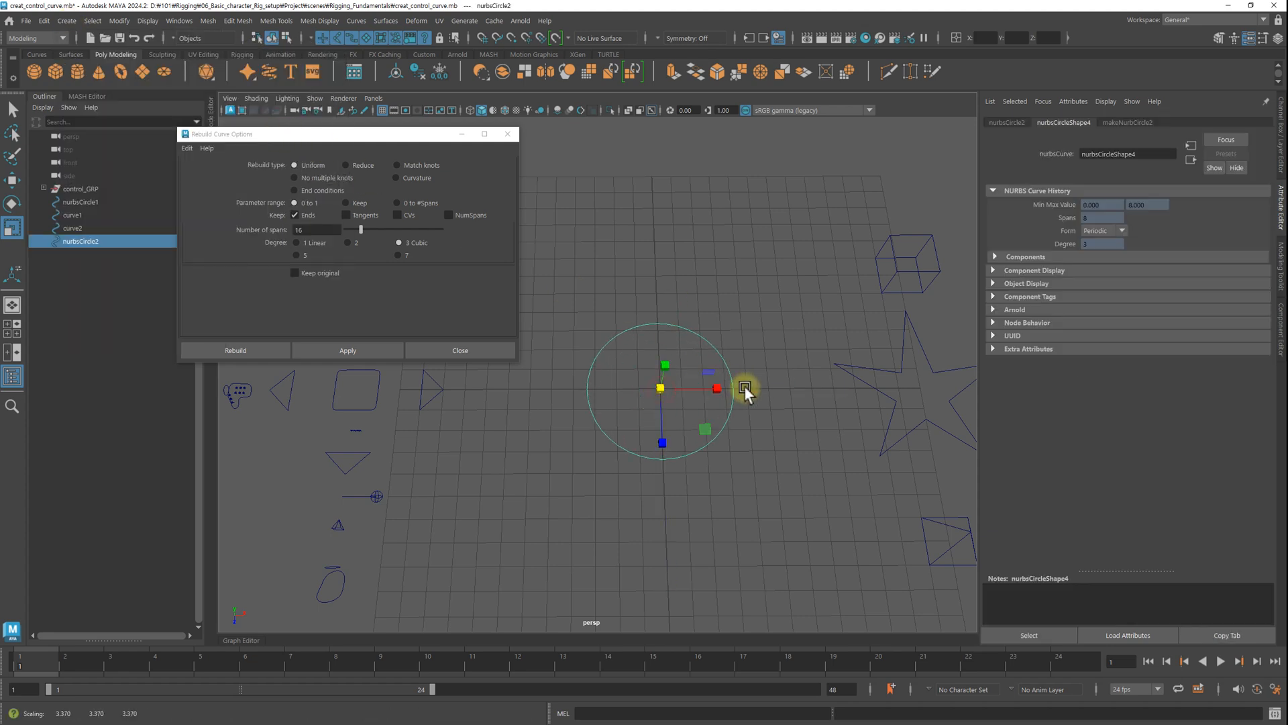
# Step: Rebuild the new circle as a uniform cubic curve with 10 spans
pyautogui.doubleClick(303, 230)
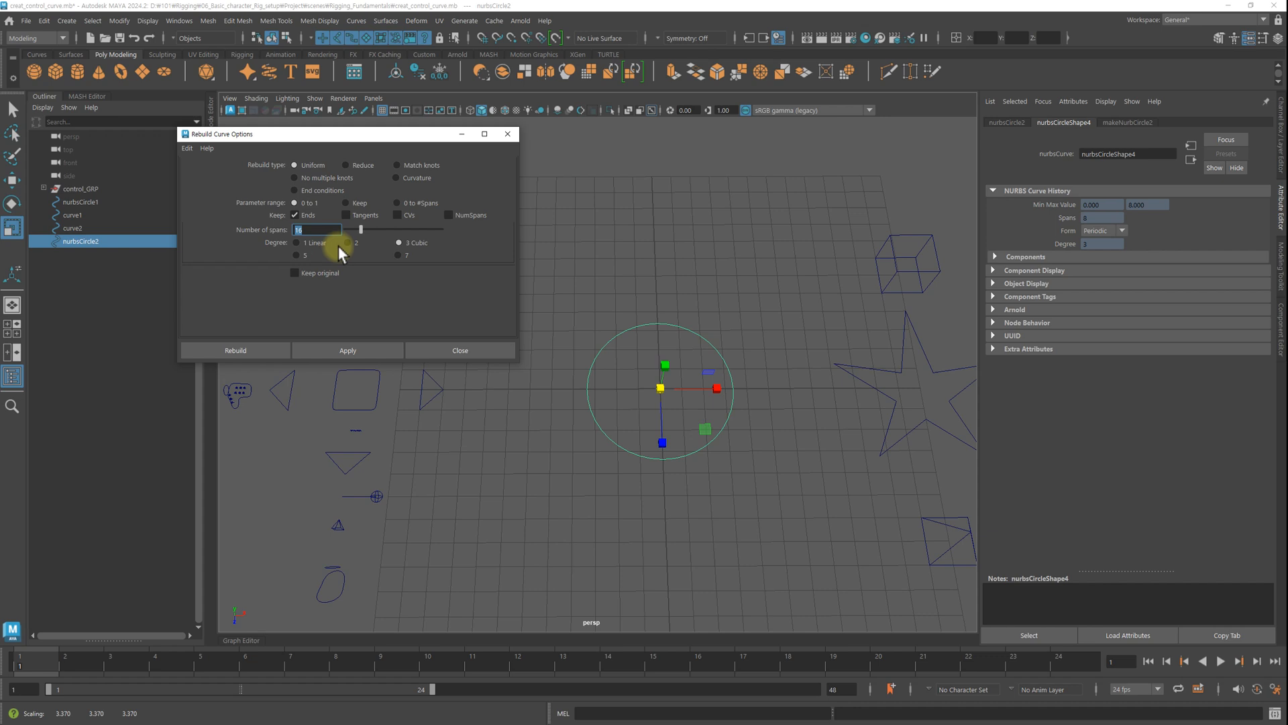
pyautogui.write('10')
pyautogui.click(337, 350)
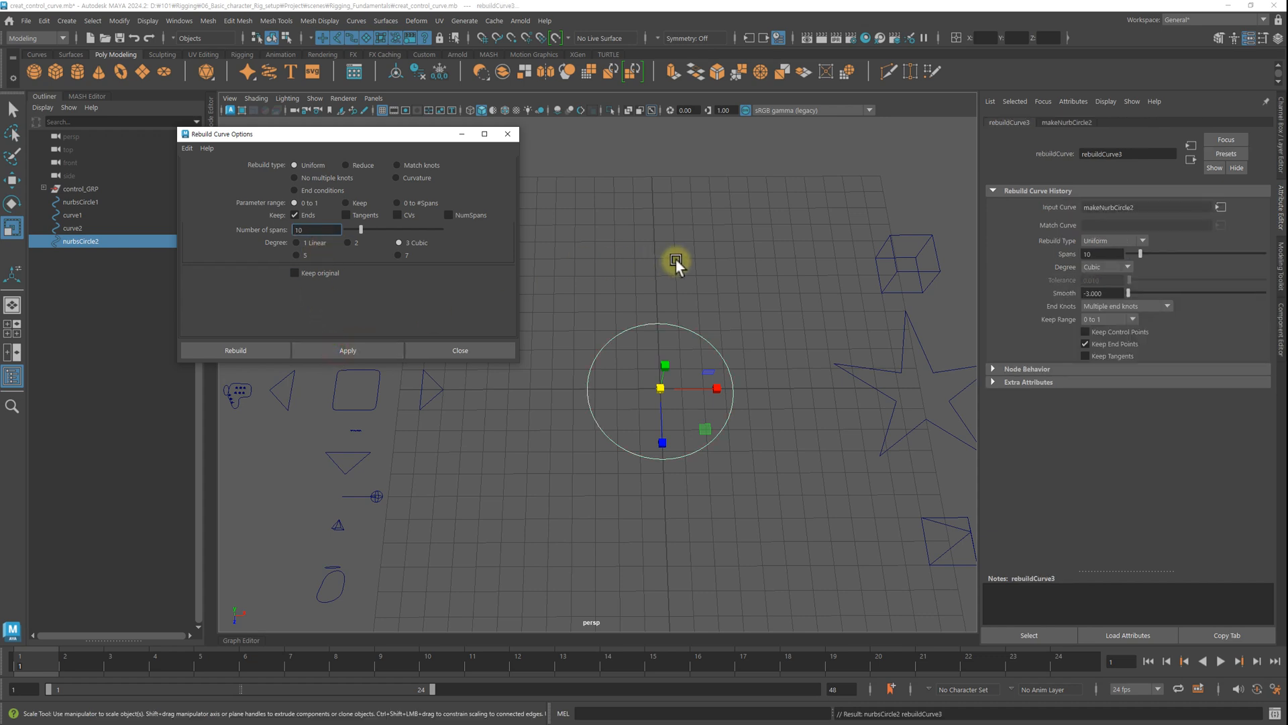
# Step: Scale every other control vertex of the circle inward to form a rounded five-pointed star, and return to object mode
pyautogui.click(733, 302)
pyautogui.moveTo(734, 302); pyautogui.dragTo(712, 421)
pyautogui.press('F8')
pyautogui.moveTo(627, 351); pyautogui.dragTo(606, 325)
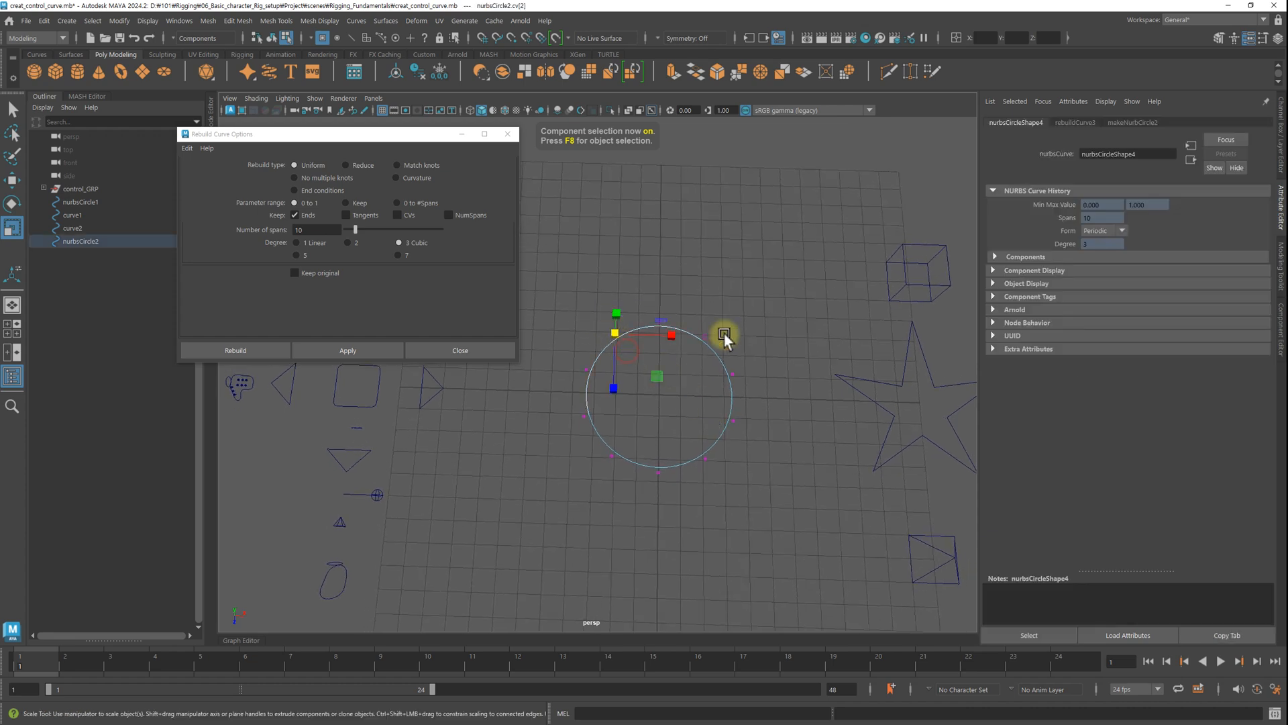
pyautogui.keyDown('shift'); pyautogui.moveTo(736, 346); pyautogui.dragTo(694, 328); pyautogui.keyUp('shift')
pyautogui.keyDown('shift'); pyautogui.moveTo(774, 432); pyautogui.dragTo(716, 403); pyautogui.keyUp('shift')
pyautogui.keyDown('shift'); pyautogui.moveTo(671, 492); pyautogui.dragTo(639, 446); pyautogui.keyUp('shift')
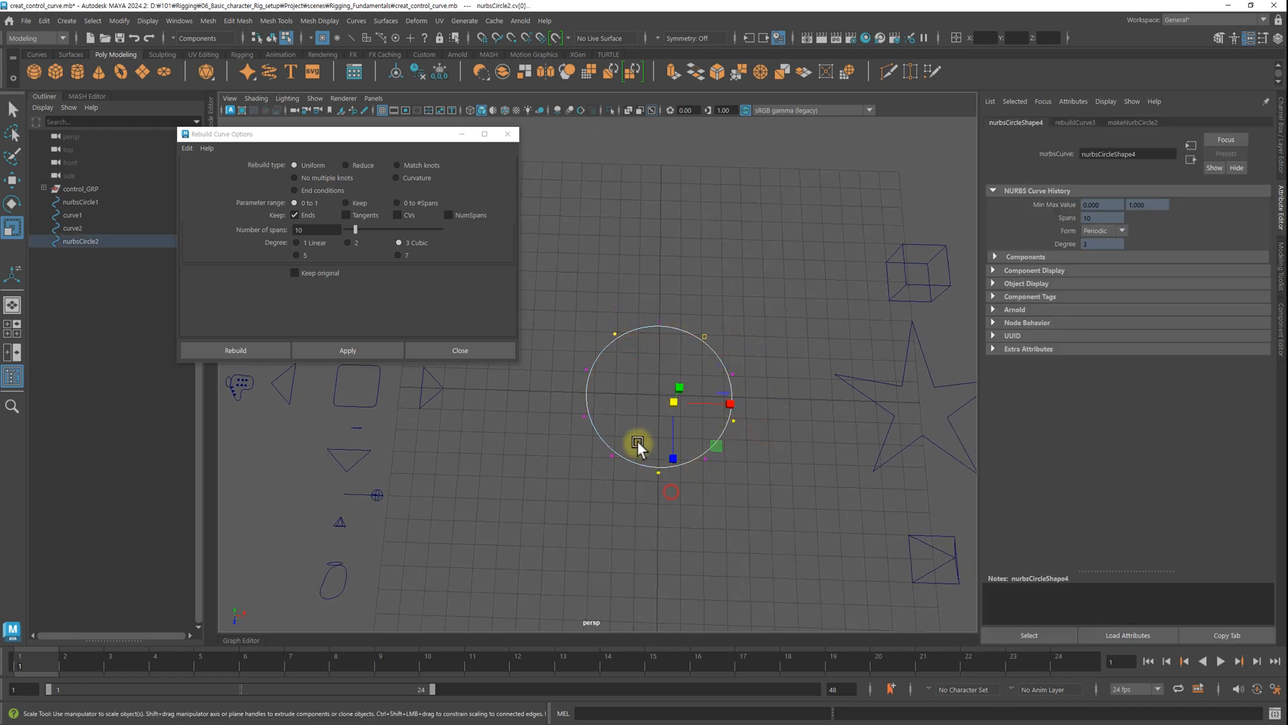
pyautogui.keyDown('ctrl'); pyautogui.moveTo(683, 391); pyautogui.dragTo(589, 388); pyautogui.keyUp('ctrl')
pyautogui.click(830, 308)
pyautogui.scroll(1, 720, 362)
pyautogui.moveTo(771, 428)
pyautogui.keyDown('alt'); pyautogui.mouseDown()
pyautogui.moveTo(789, 376)
pyautogui.moveTo(764, 412)
pyautogui.mouseUp(); pyautogui.keyUp('alt')
pyautogui.press('F8')
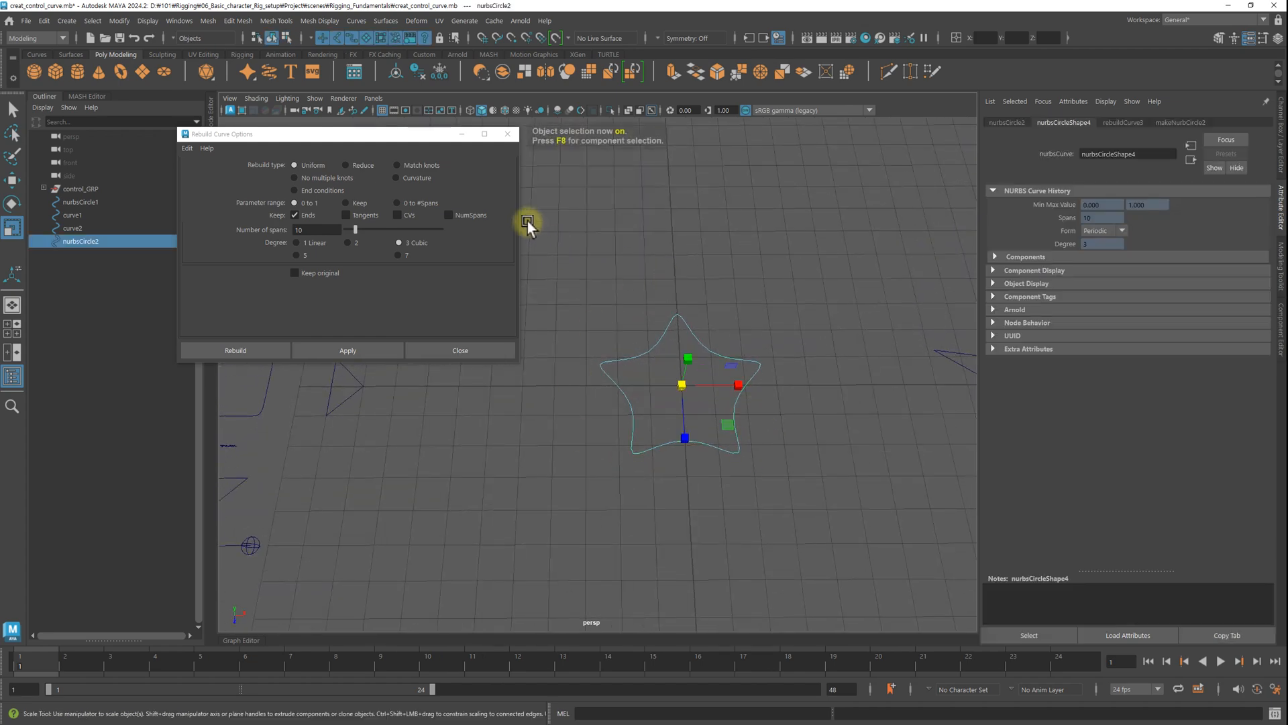
# Step: Close the Rebuild Curve options and delete the rounded star curve at the grid centre
pyautogui.click(508, 134)
pyautogui.click(674, 228)
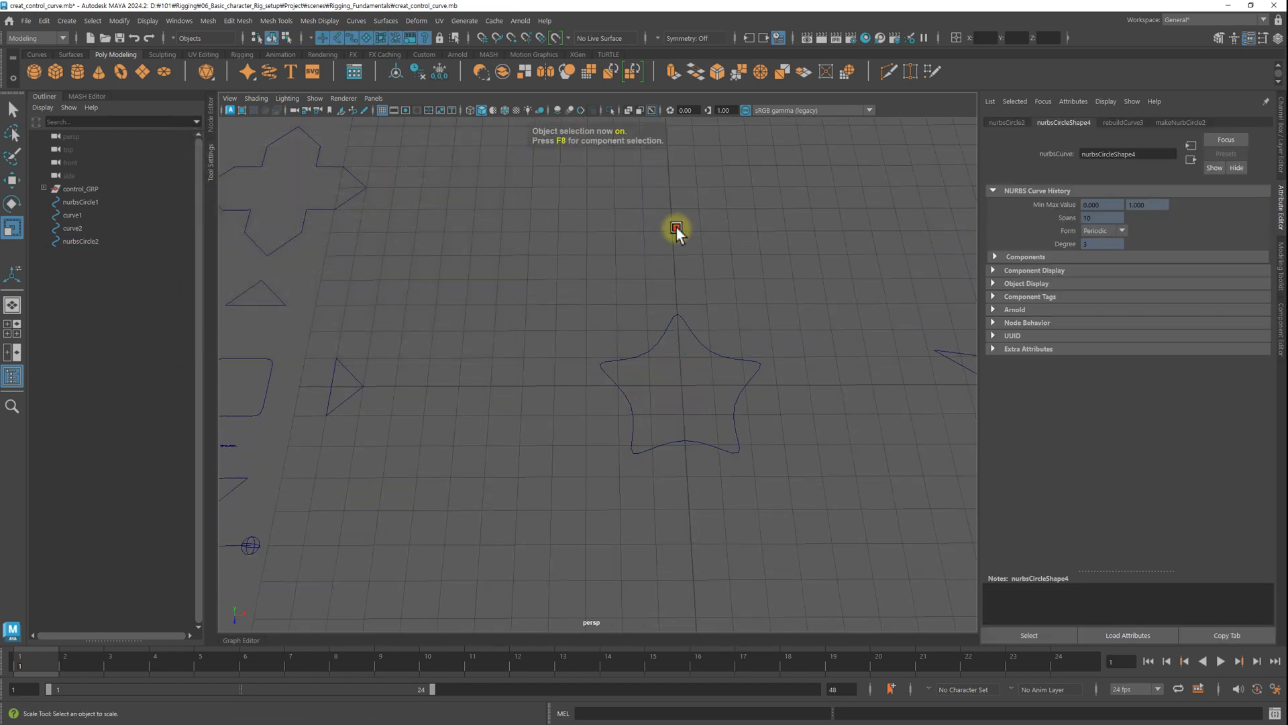
pyautogui.press('a')
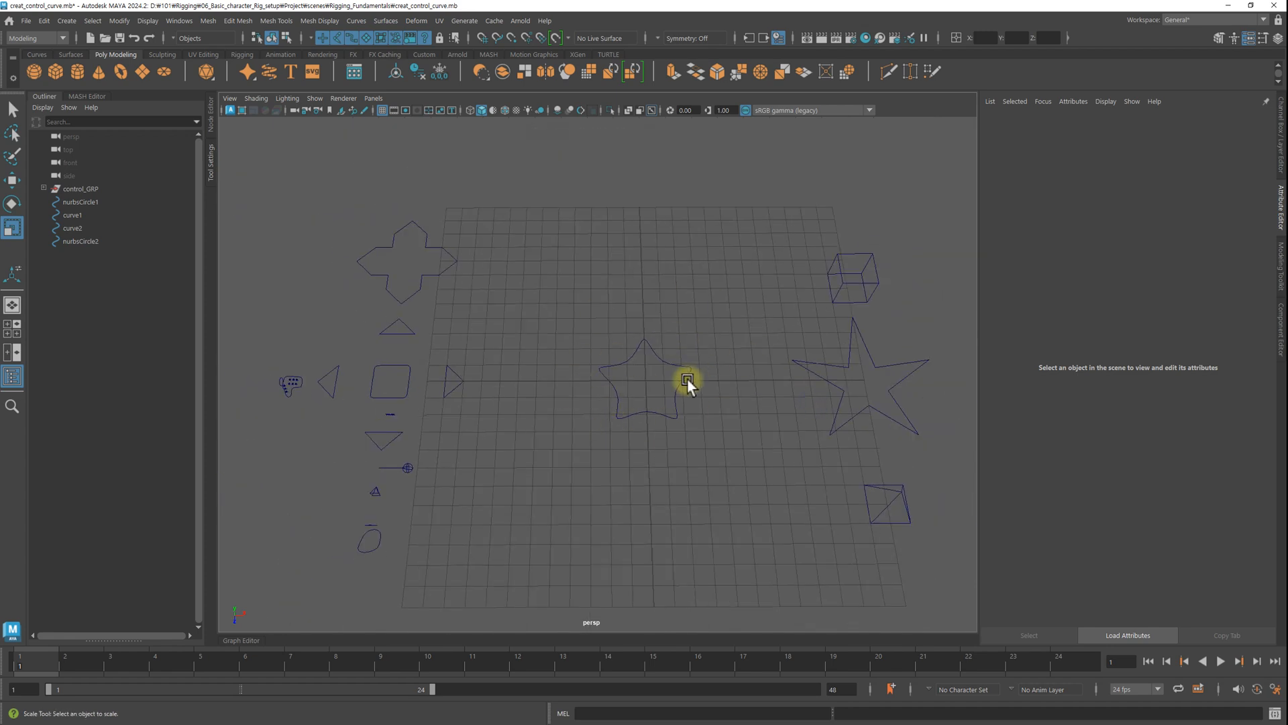
pyautogui.keyDown('alt'); pyautogui.moveTo(719, 433); pyautogui.dragTo(664, 437, button='middle'); pyautogui.keyUp('alt')
pyautogui.click(588, 398)
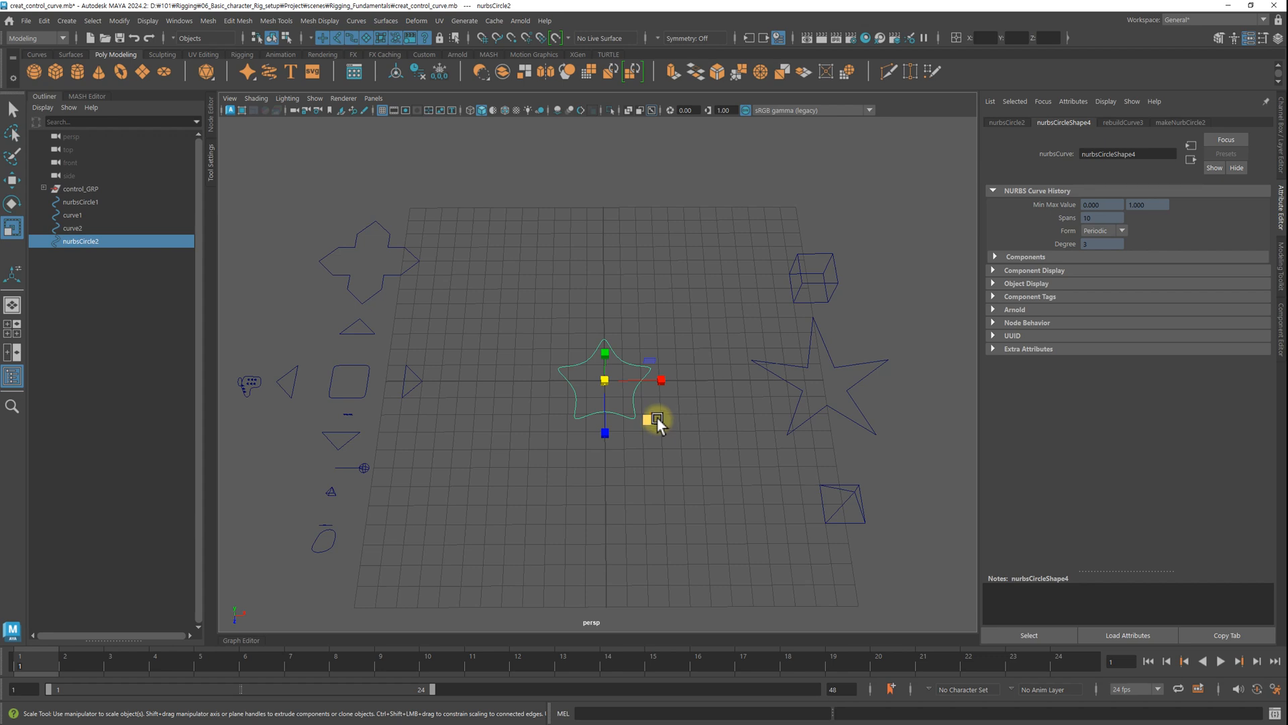
pyautogui.press('Delete')
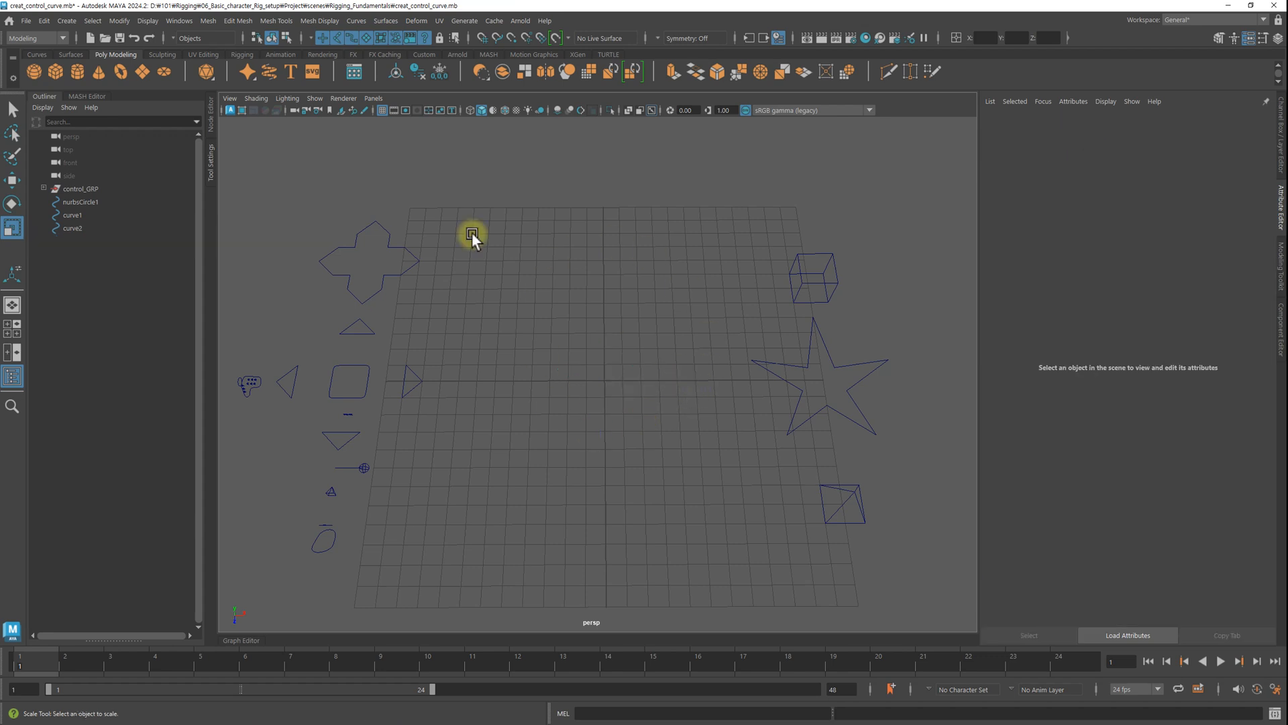
# Step: Start a cubic EP curve and place edit points counter-clockwise in a wide, open loop around the grid centre
pyautogui.click(66, 20)
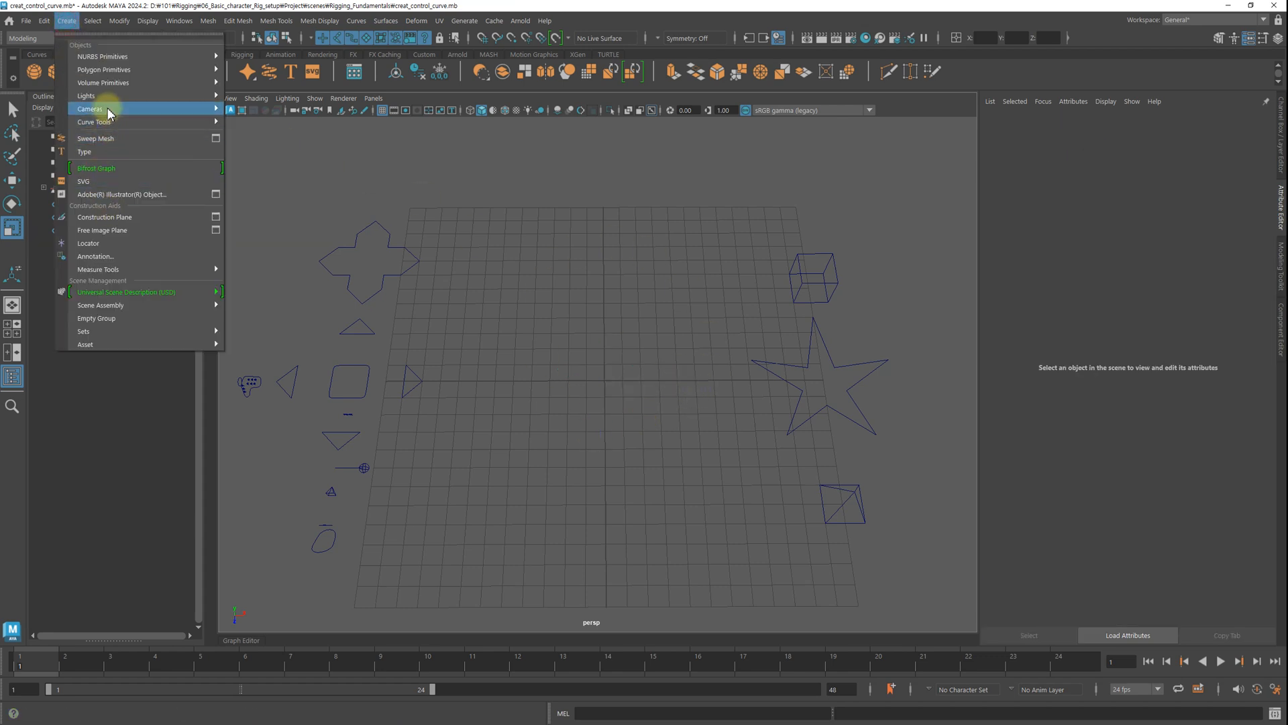
pyautogui.moveTo(103, 124)
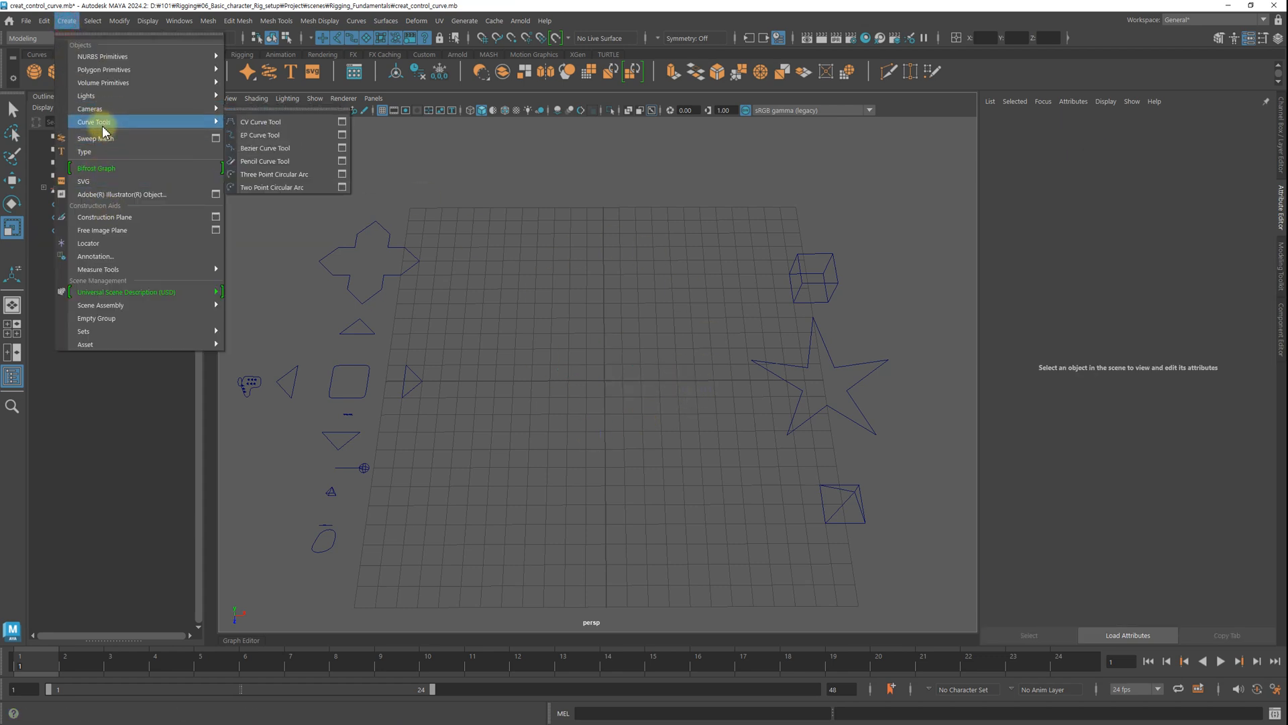
pyautogui.click(302, 134)
pyautogui.click(497, 319)
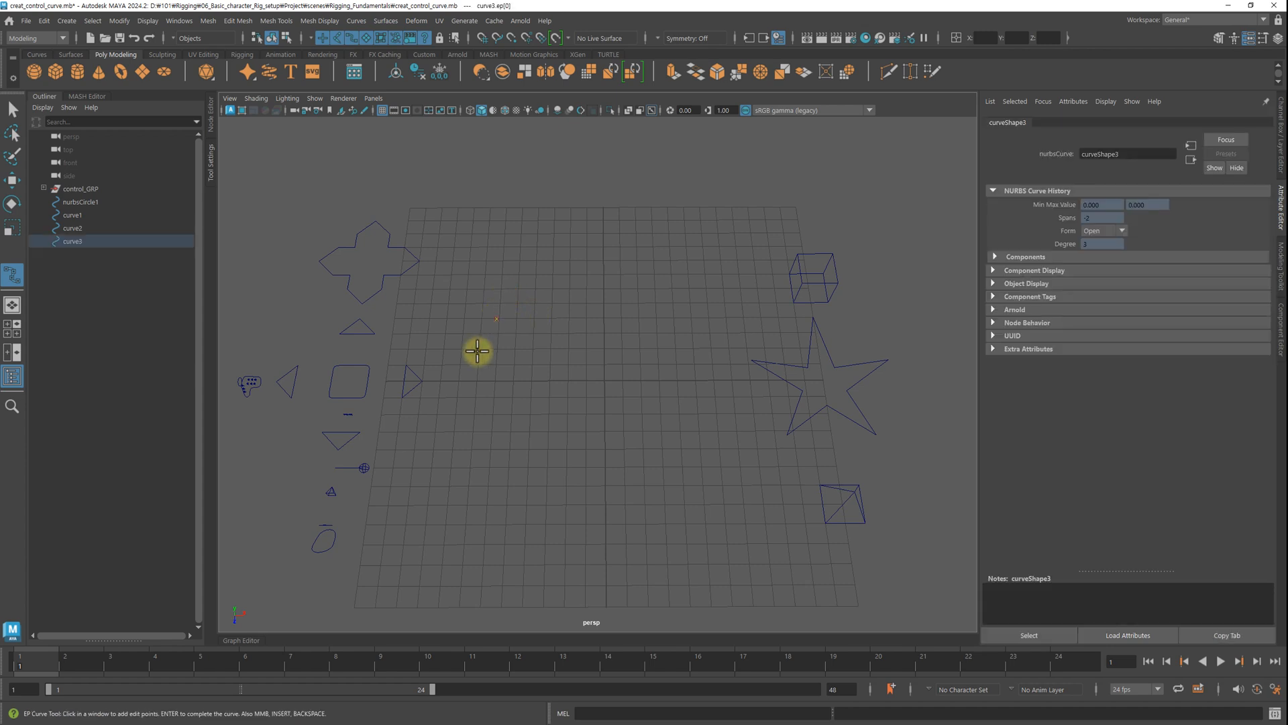
pyautogui.click(464, 439)
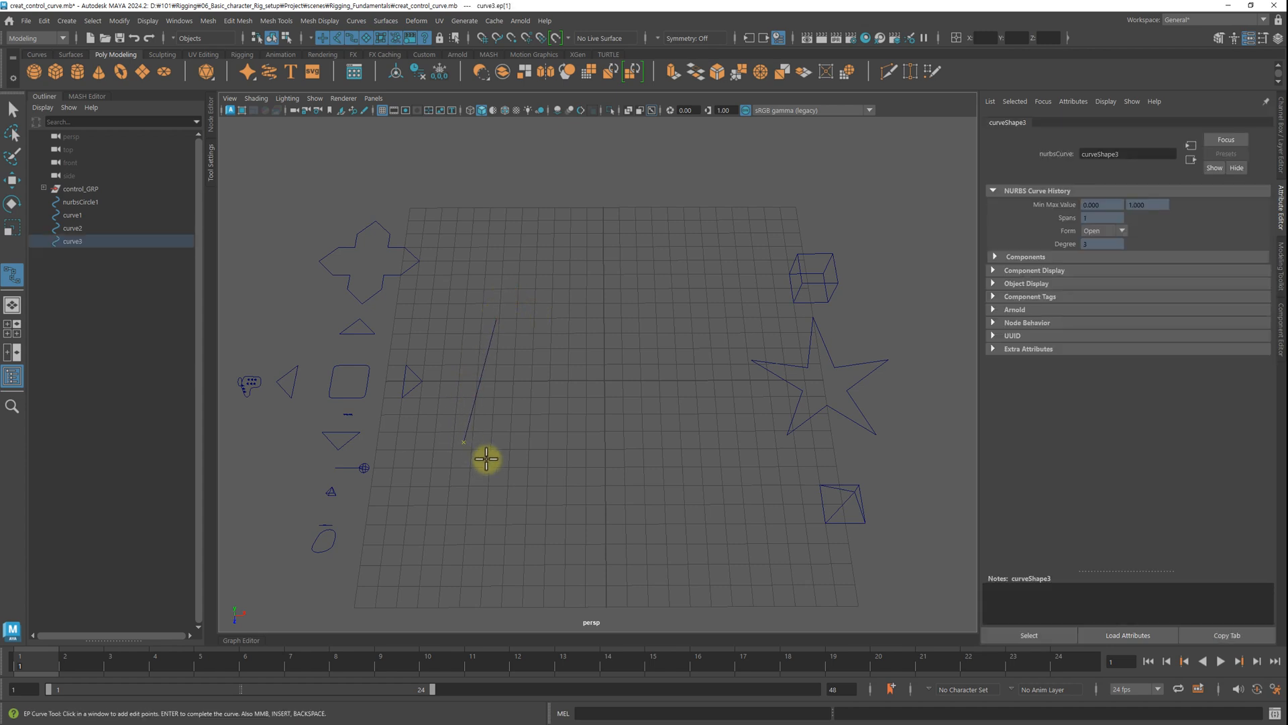
pyautogui.click(579, 496)
pyautogui.click(691, 454)
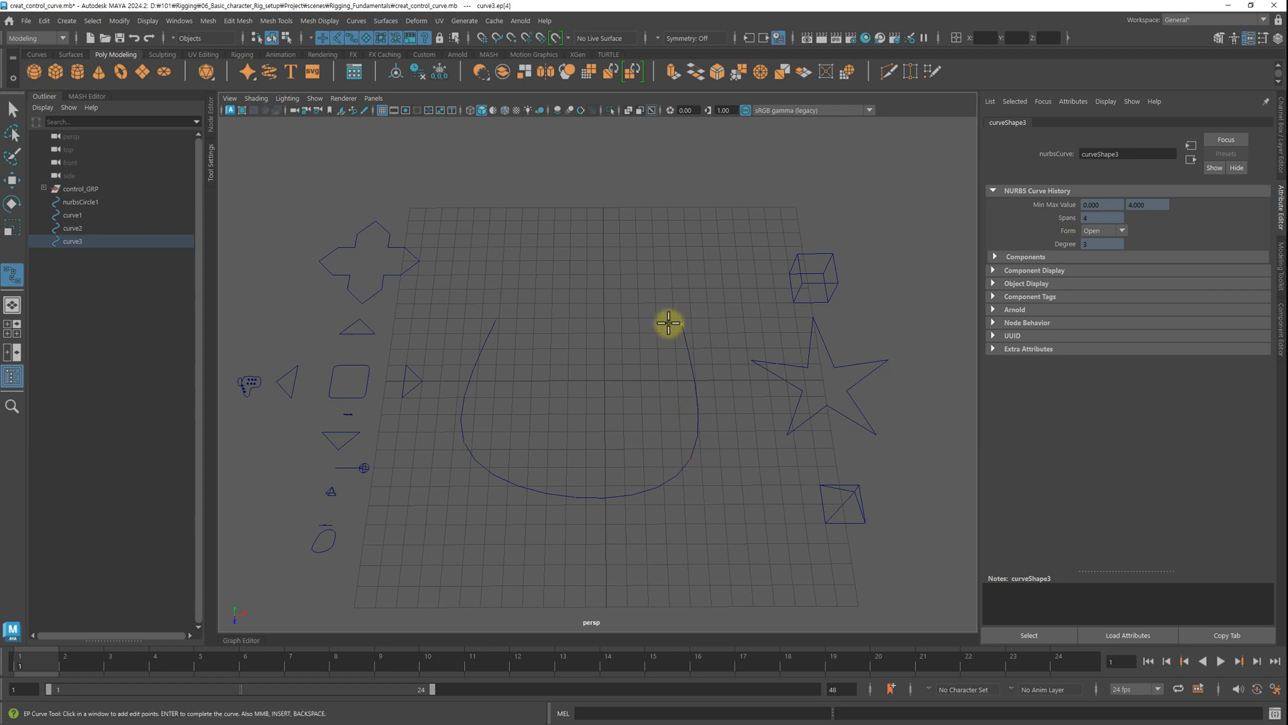
pyautogui.click(569, 214)
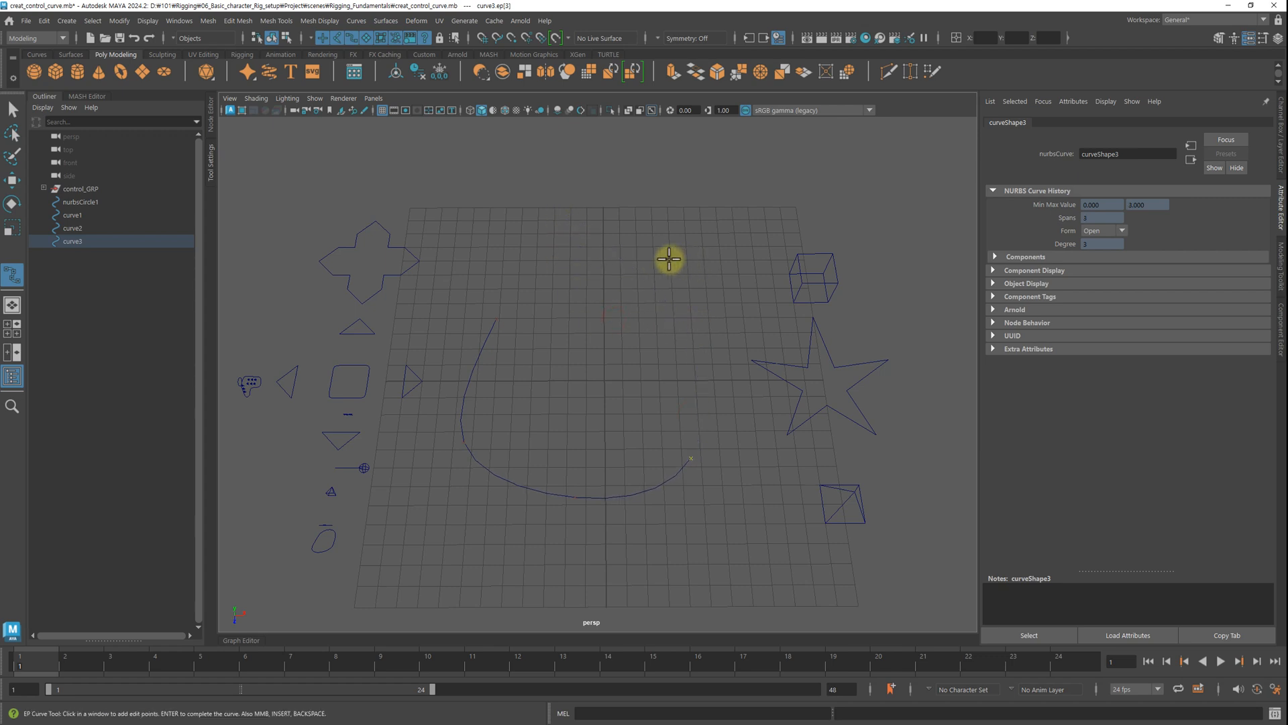
# Step: Step back to the third edit point, move it outward, and complete the open loop with four more edit points
pyautogui.press('BackSpace')
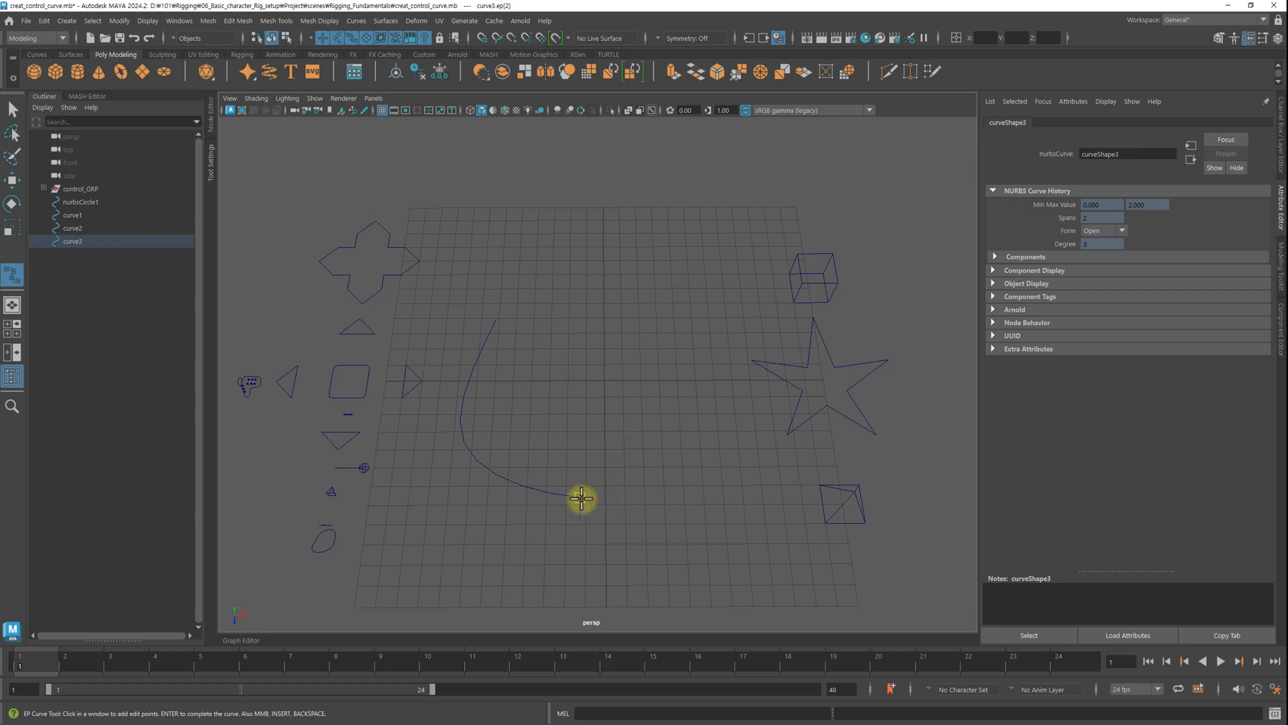
pyautogui.moveTo(581, 499); pyautogui.dragTo(567, 526, button='middle')
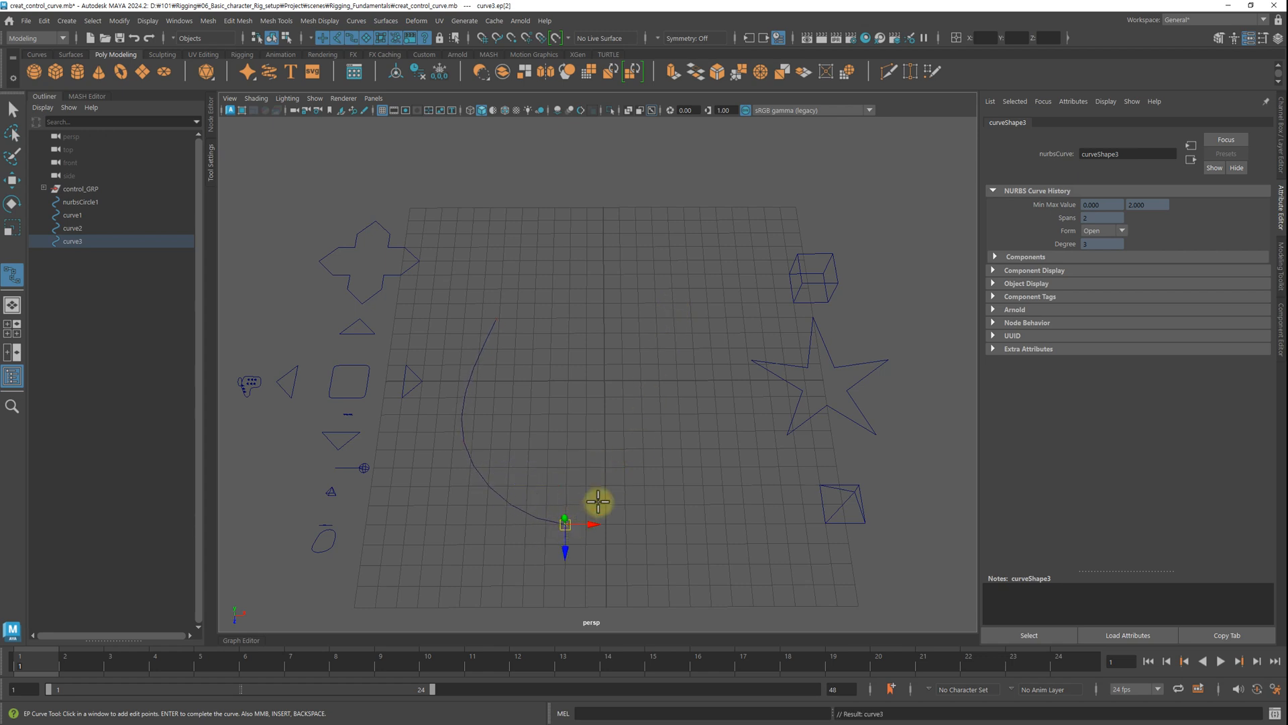
pyautogui.moveTo(633, 484); pyautogui.dragTo(684, 484)
pyautogui.moveTo(711, 457); pyautogui.dragTo(730, 414)
pyautogui.moveTo(708, 369); pyautogui.dragTo(691, 313)
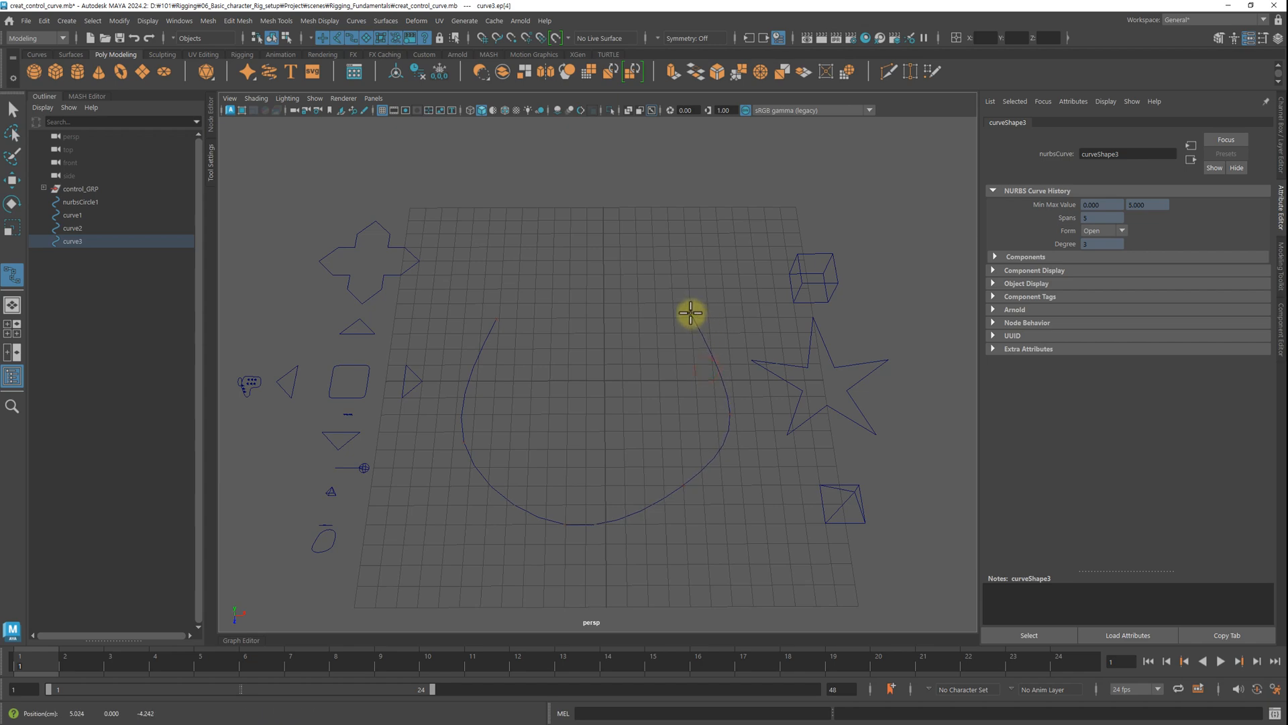
pyautogui.click(604, 283)
pyautogui.press('Return')
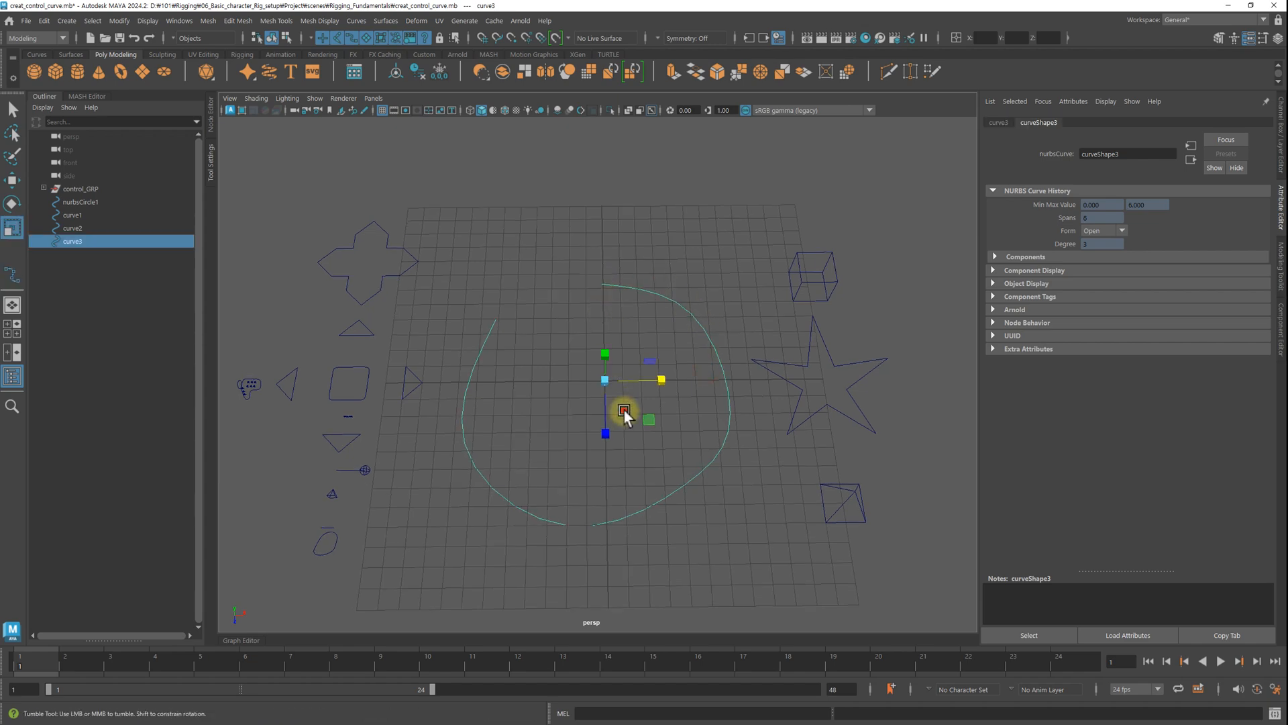
# Step: Examine the open loop's control vertices in component mode, and delete the curve in object mode
pyautogui.keyDown('alt'); pyautogui.moveTo(624, 415); pyautogui.dragTo(615, 446); pyautogui.keyUp('alt')
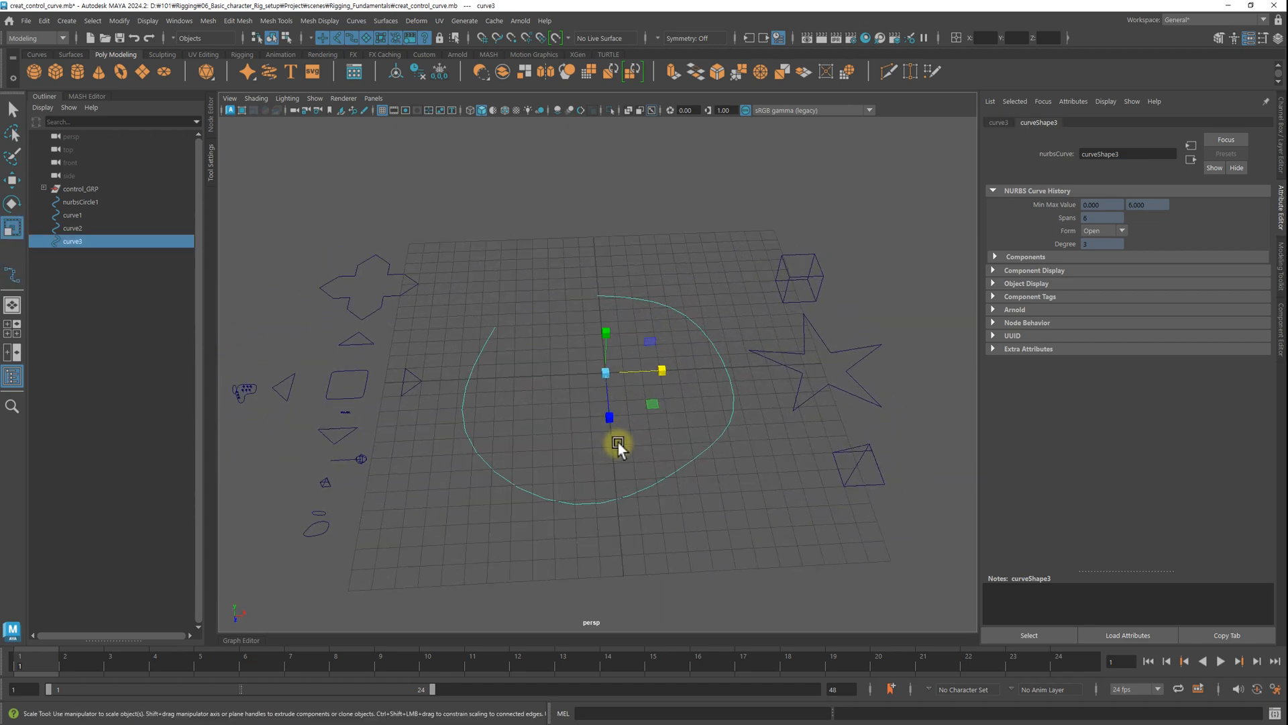
pyautogui.press('F8')
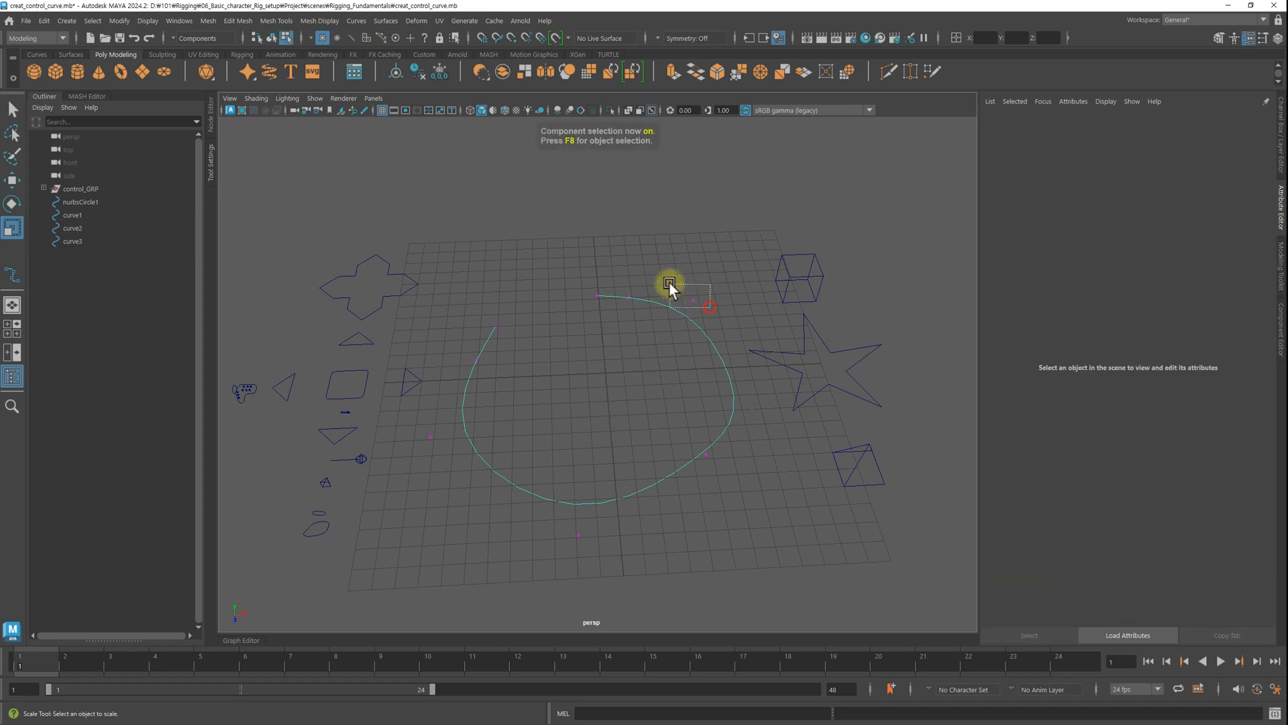
pyautogui.moveTo(670, 282); pyautogui.dragTo(671, 284)
pyautogui.click(589, 368)
pyautogui.press('F8')
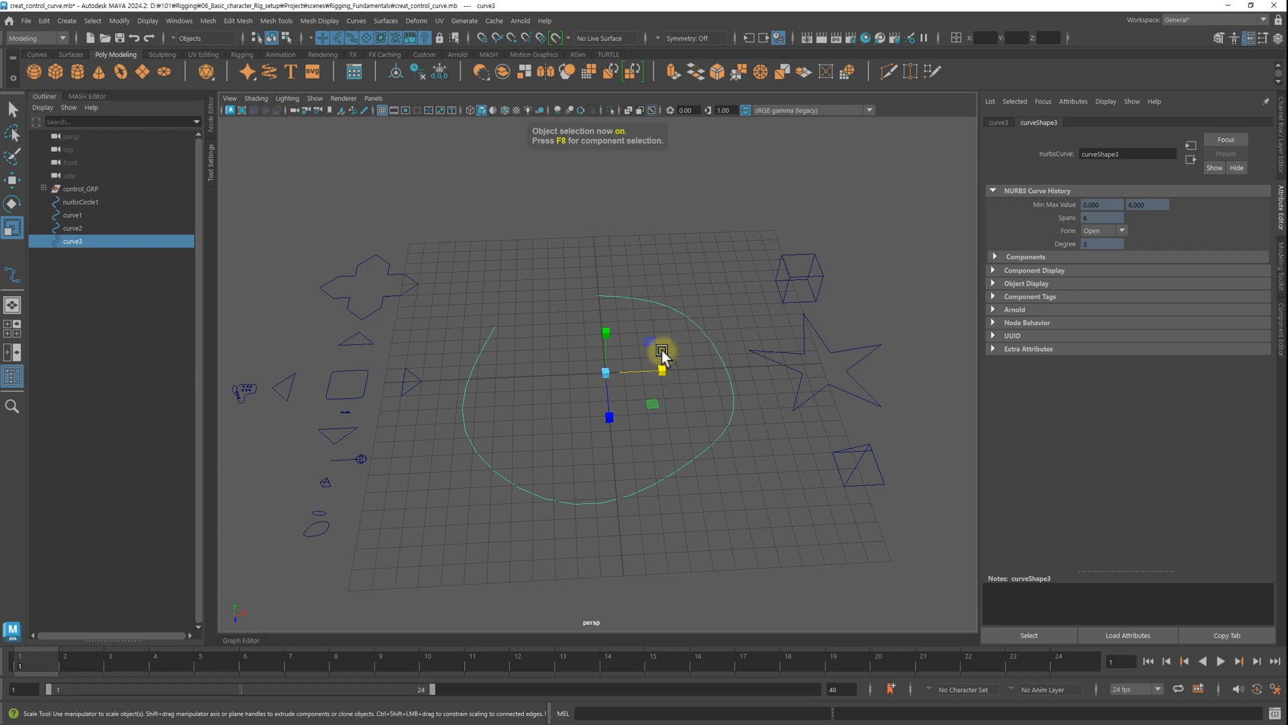
pyautogui.press('Delete')
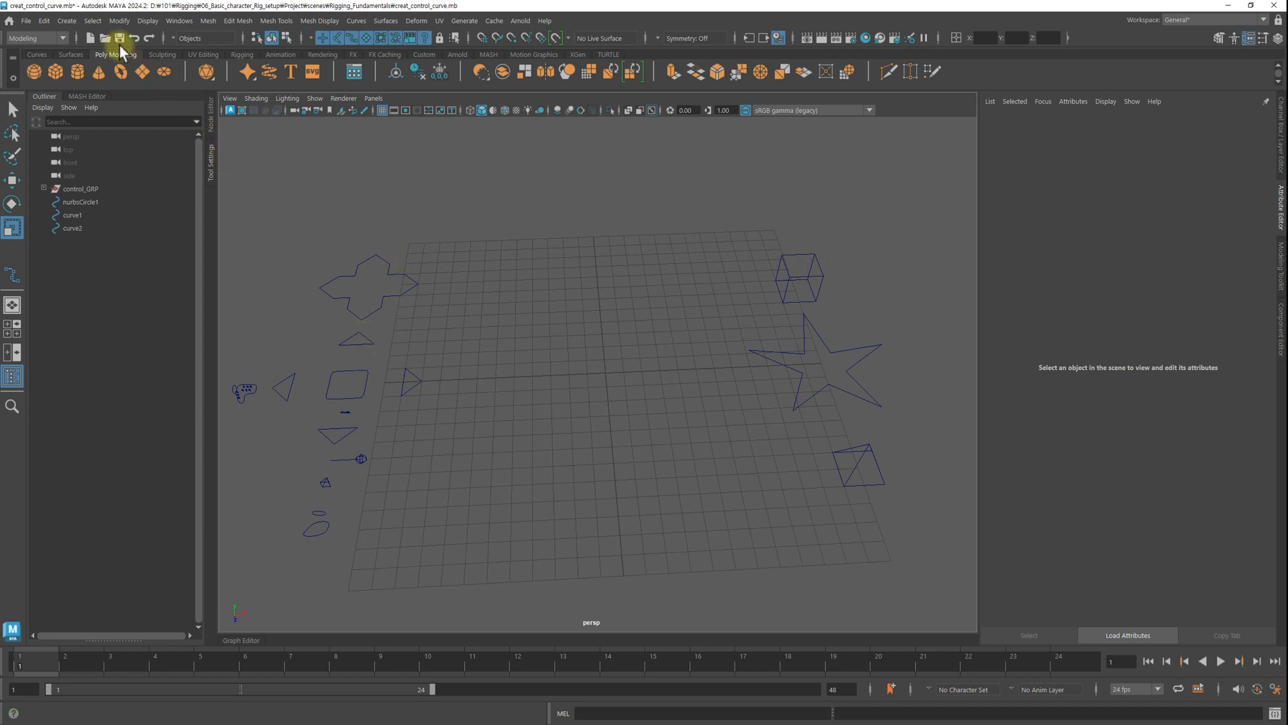
# Step: Open the EP Curve tool options and set the curve degree to 1 Linear with uniform knot spacing
pyautogui.click(67, 20)
pyautogui.moveTo(144, 121)
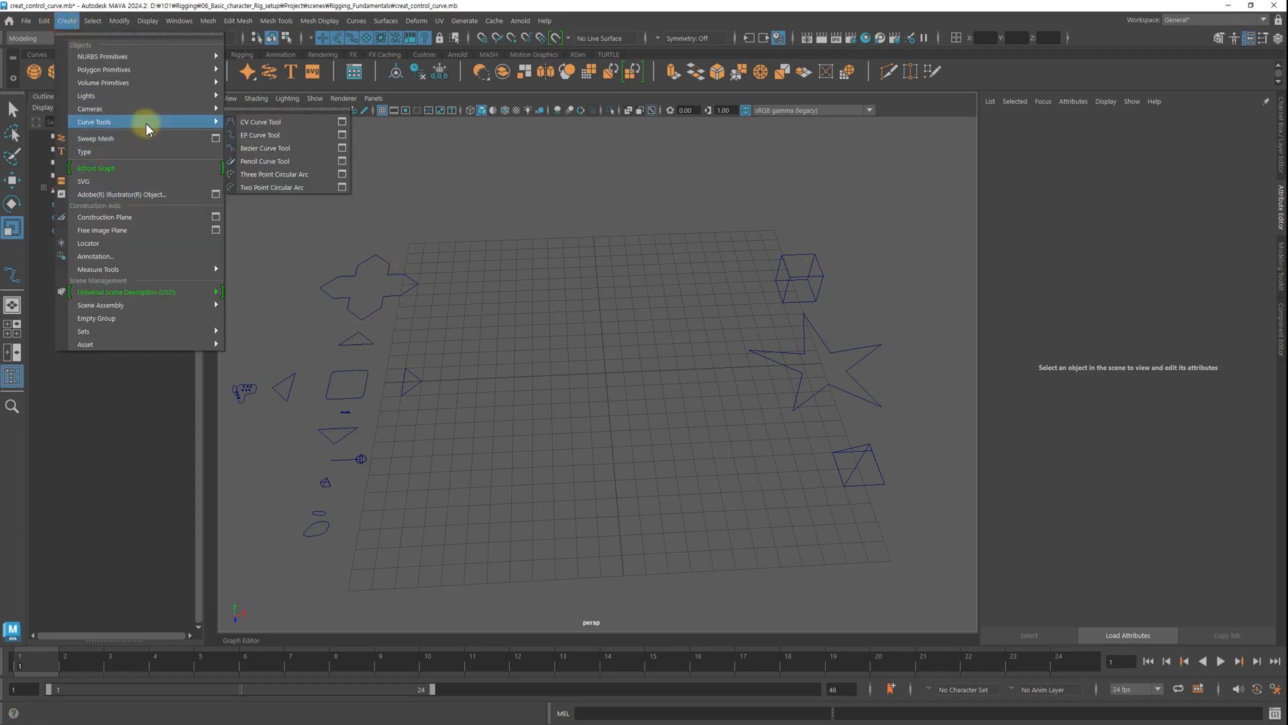
pyautogui.click(342, 136)
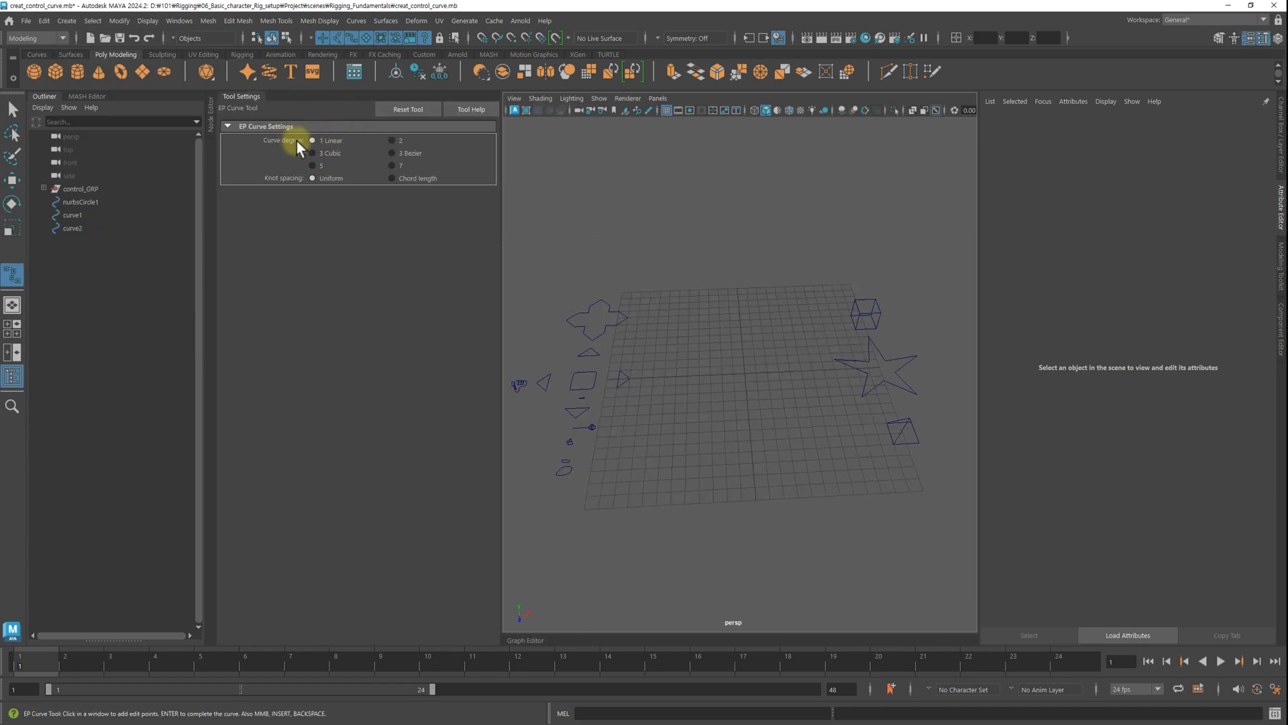
# Step: Draw an open zigzag linear EP curve with 12 edit points across the middle of the grid
pyautogui.click(690, 350)
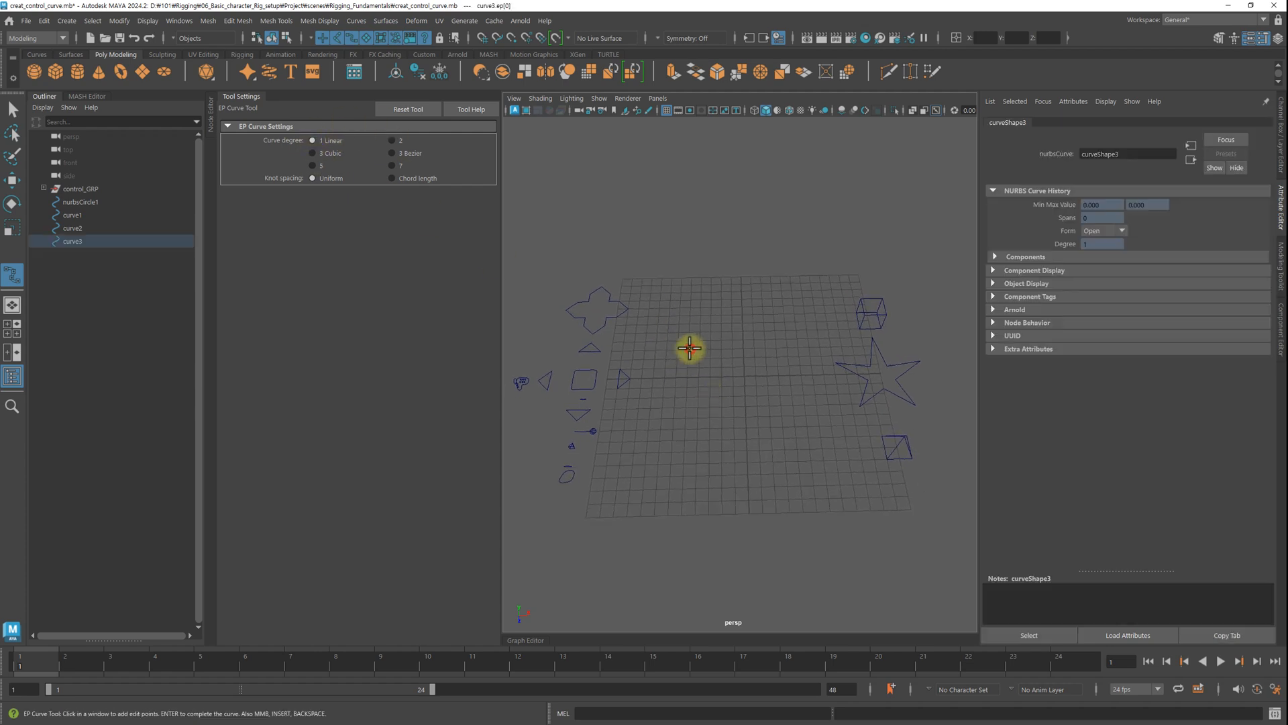
pyautogui.click(663, 424)
pyautogui.click(736, 451)
pyautogui.click(819, 450)
pyautogui.click(804, 393)
pyautogui.click(734, 407)
pyautogui.click(730, 361)
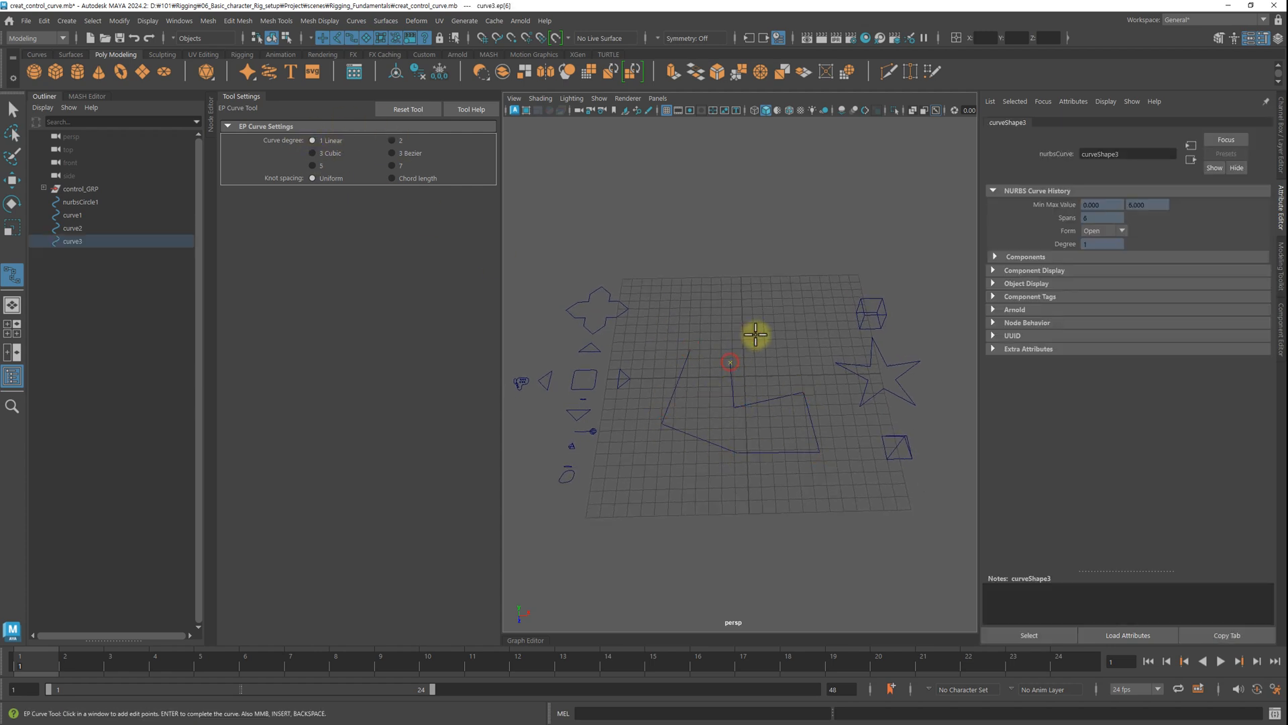
pyautogui.click(786, 324)
pyautogui.click(795, 285)
pyautogui.click(716, 279)
pyautogui.click(673, 309)
pyautogui.click(717, 328)
pyautogui.press('Return')
# Step: Switch to the Scale tool, close the tool settings, and delete the zigzag linear curve
pyautogui.press('r')
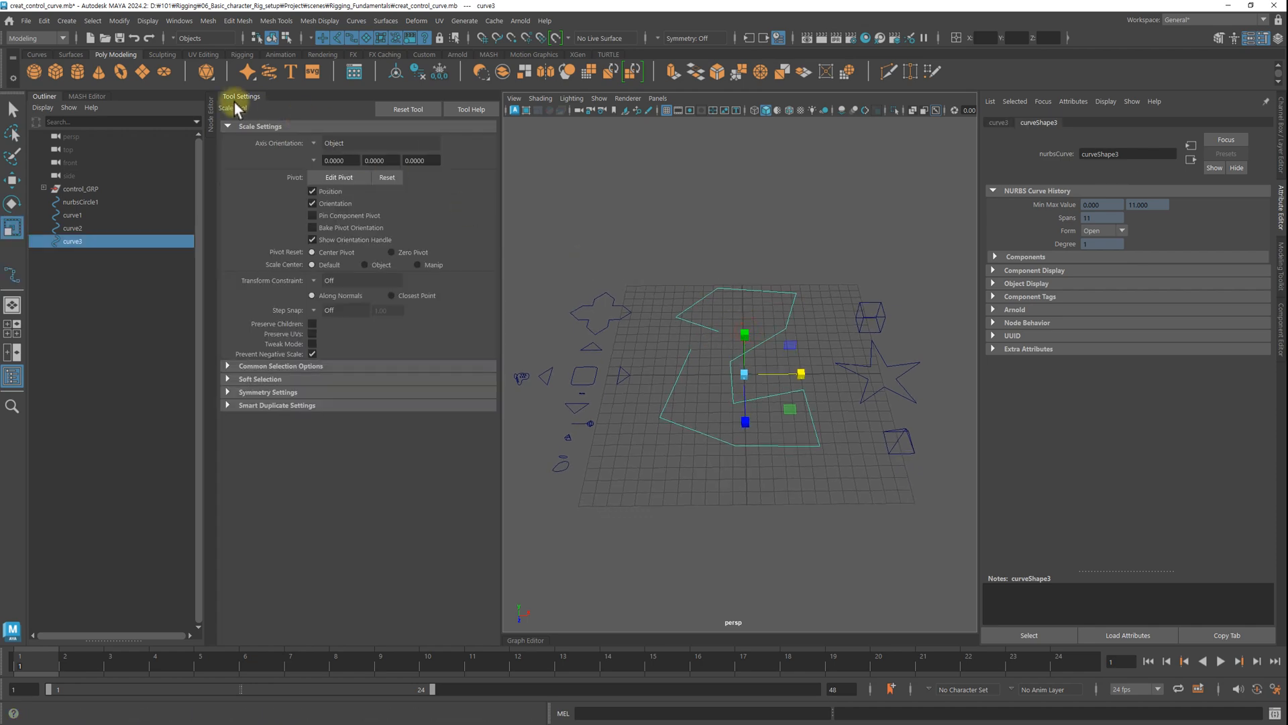
pyautogui.click(231, 97)
pyautogui.keyDown('alt'); pyautogui.moveTo(687, 321); pyautogui.dragTo(659, 333); pyautogui.keyUp('alt')
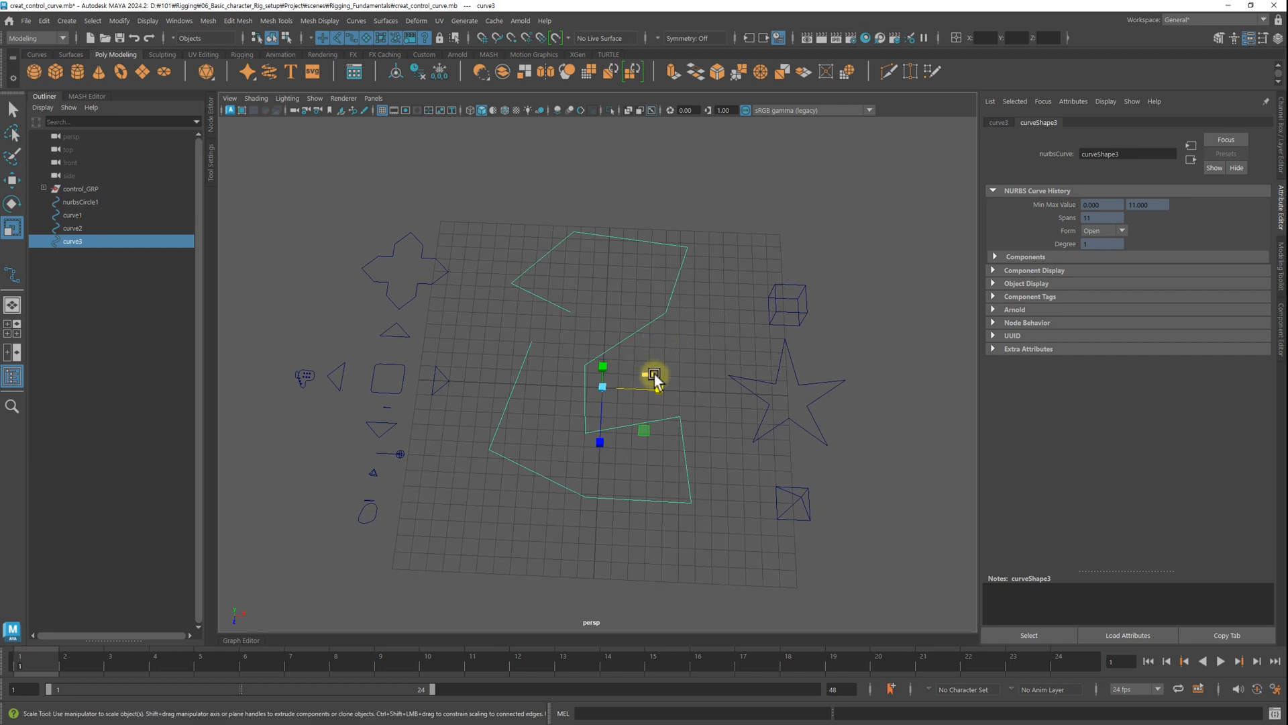
pyautogui.press('Delete')
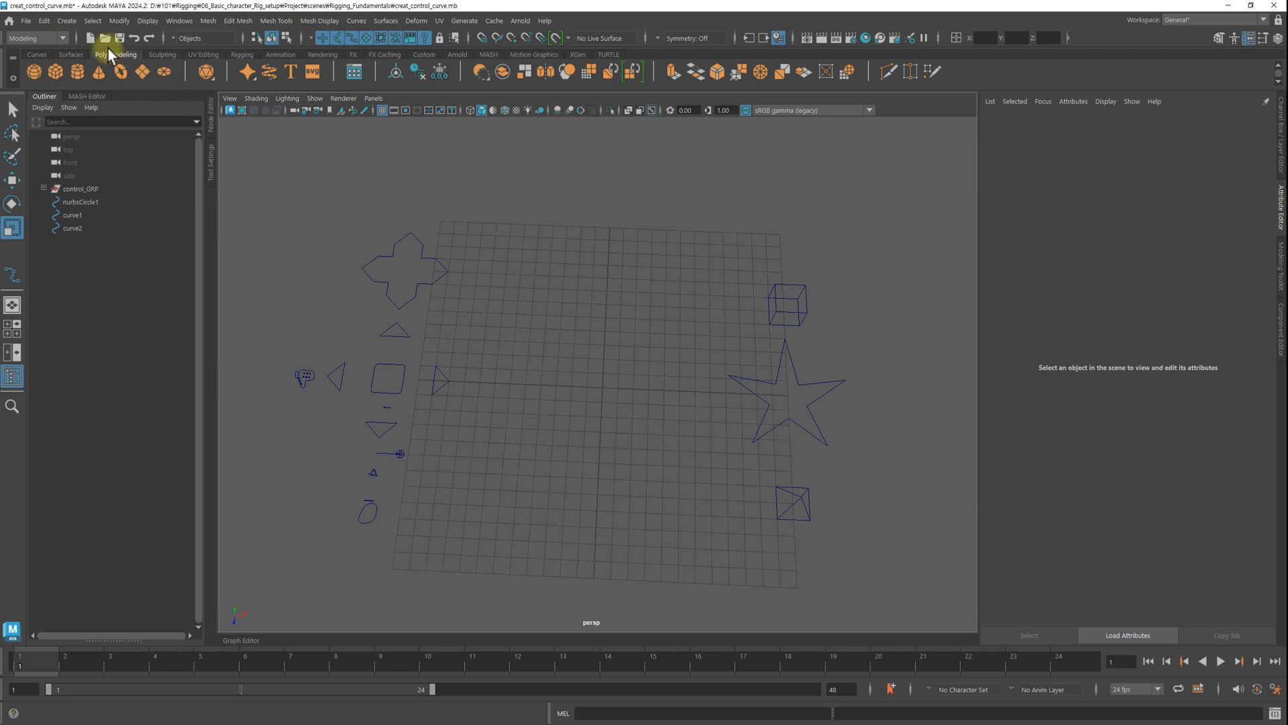
# Step: Draw a closed linear triangle around the origin with the EP Curve tool, snapping its points to the grid
pyautogui.click(67, 20)
pyautogui.moveTo(114, 121)
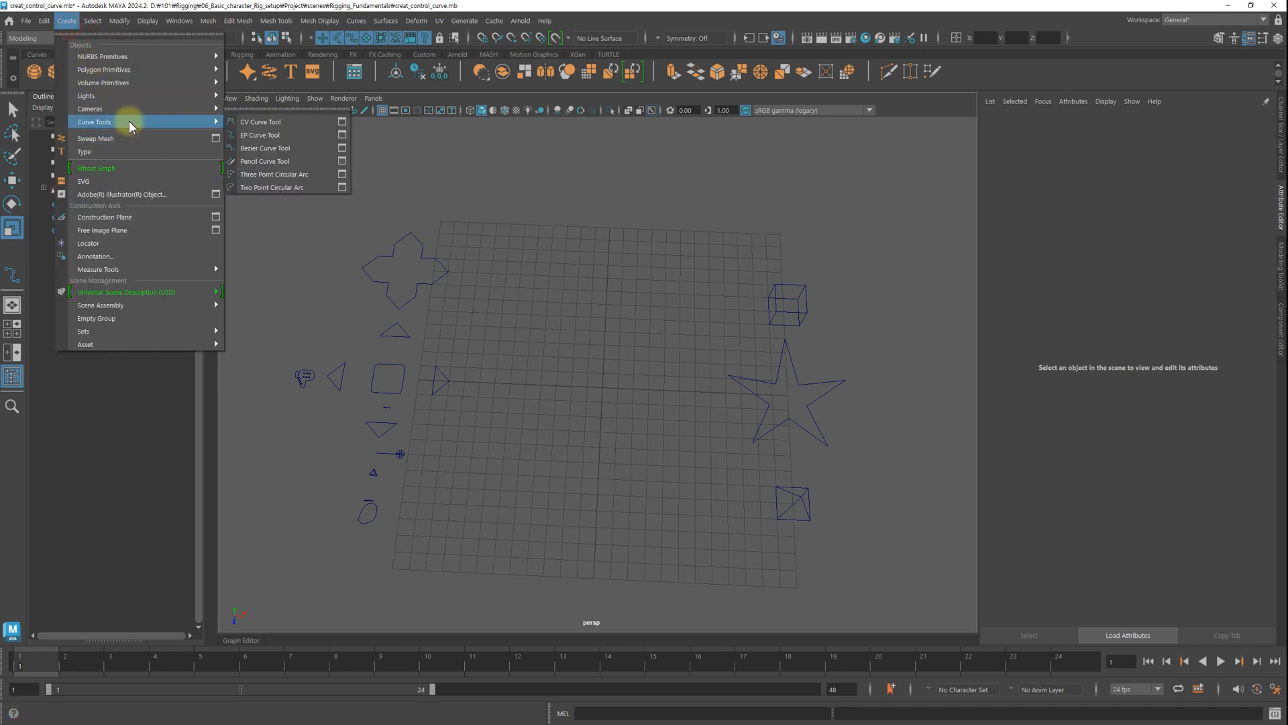
pyautogui.click(260, 135)
pyautogui.scroll(3, 779, 460)
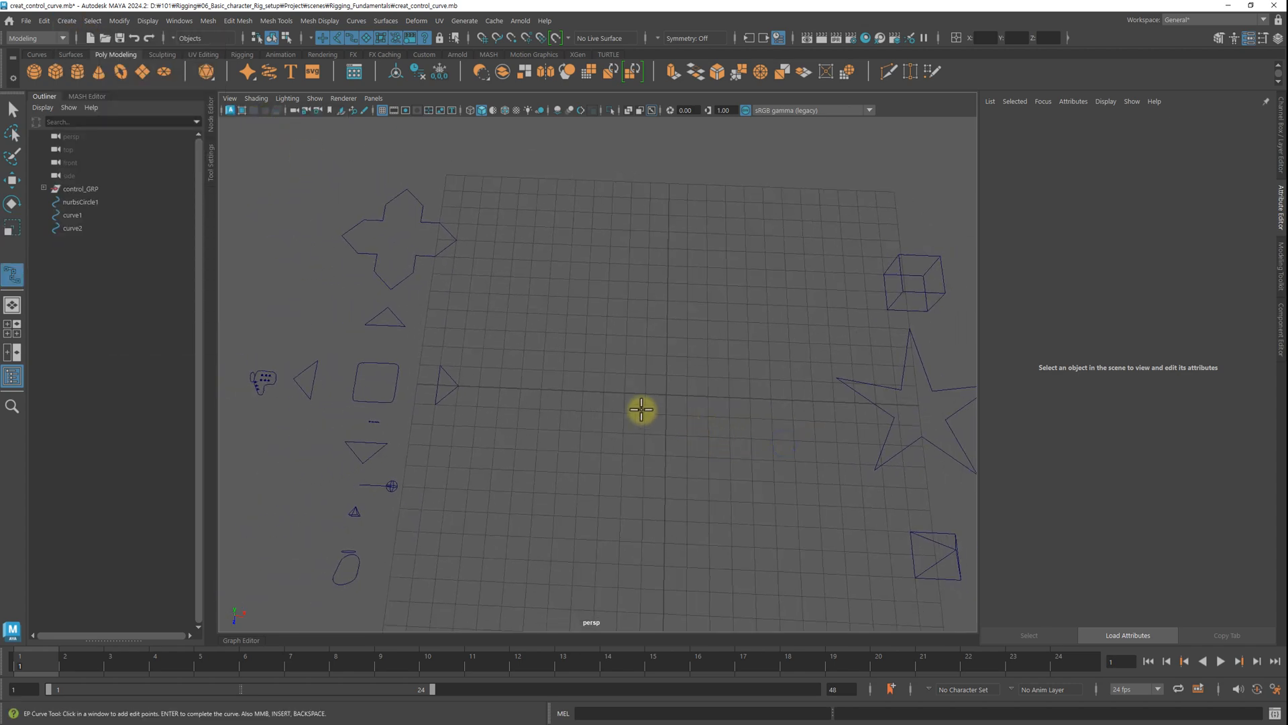
pyautogui.scroll(2, 642, 410)
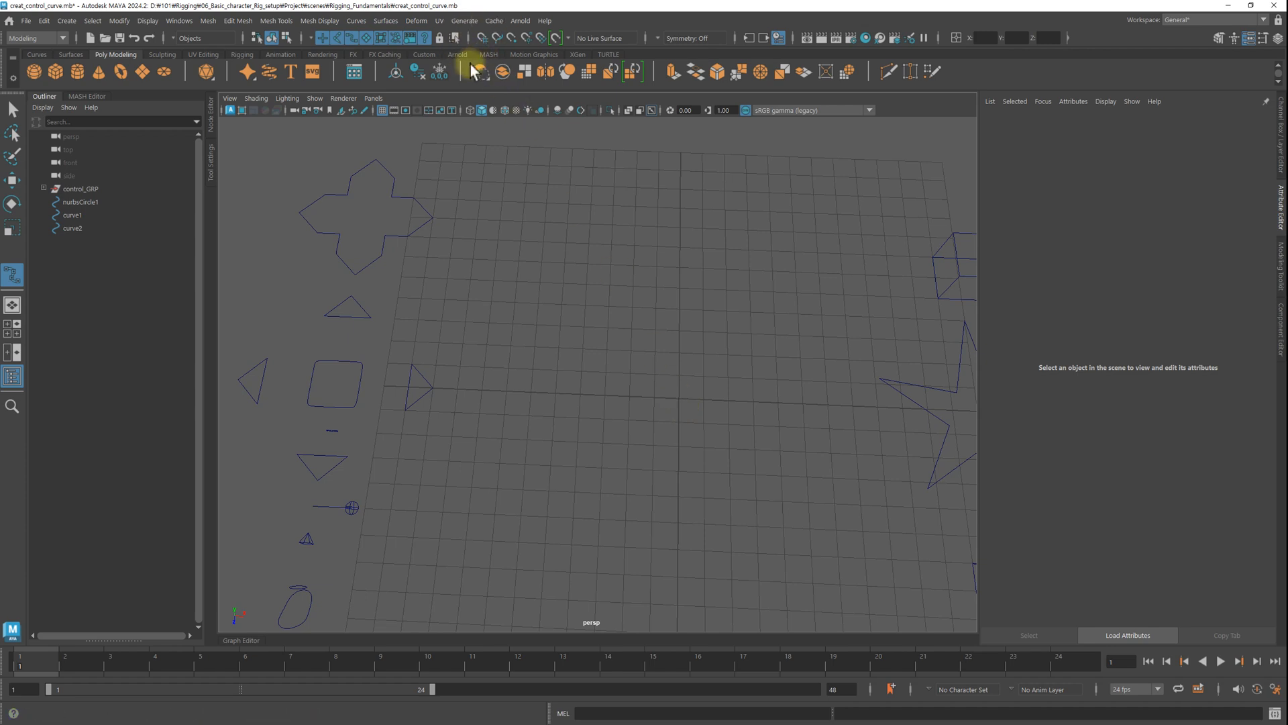
pyautogui.click(679, 352)
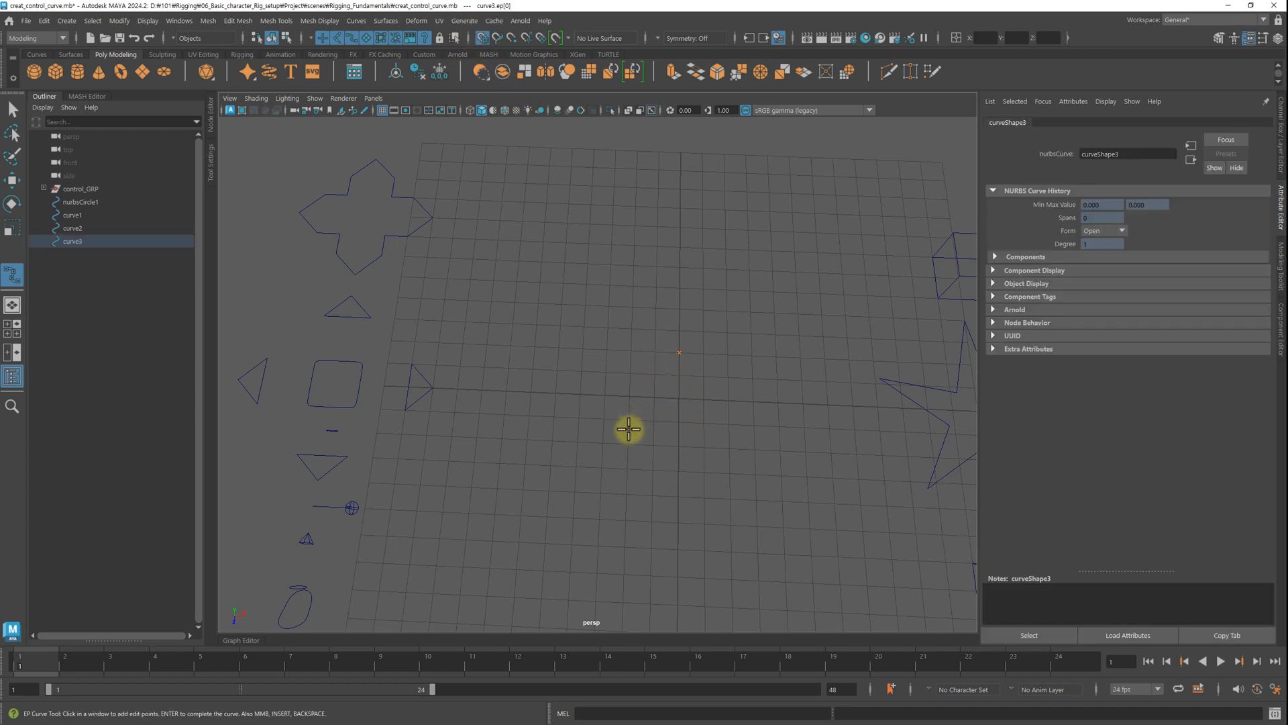
pyautogui.click(605, 442)
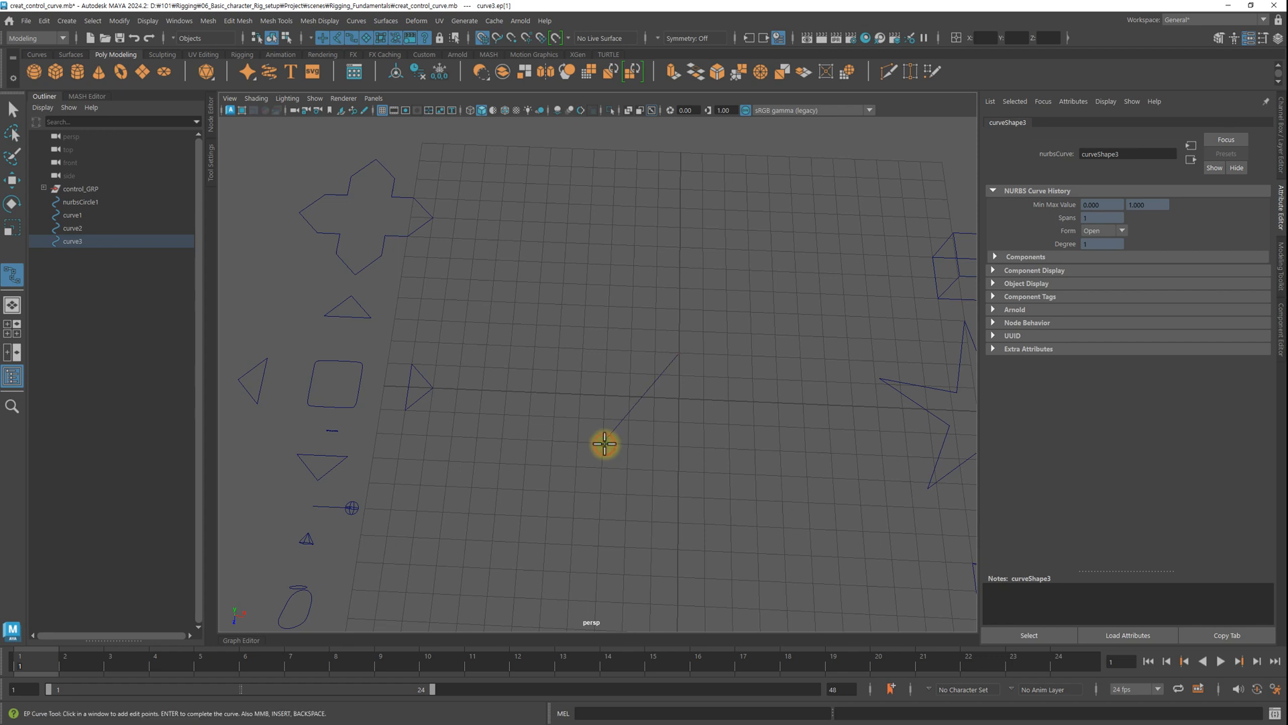
pyautogui.click(754, 449)
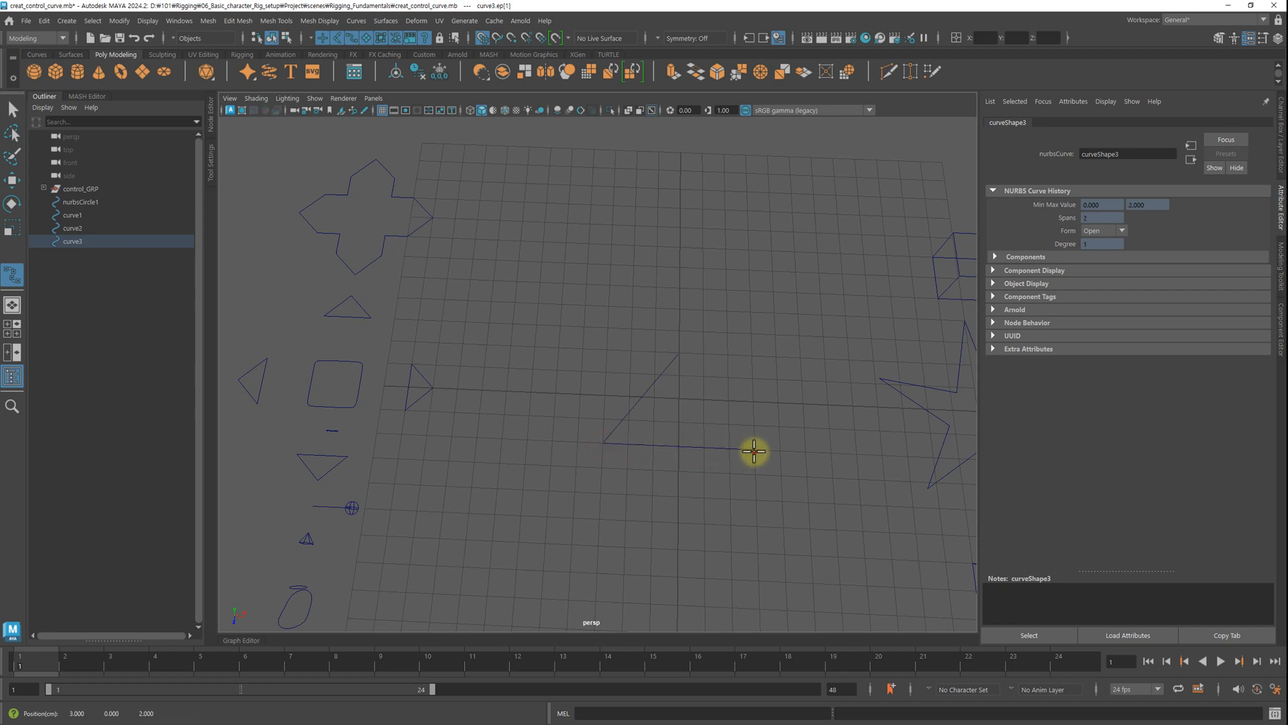
pyautogui.click(679, 352)
pyautogui.press('Return')
pyautogui.press('r')
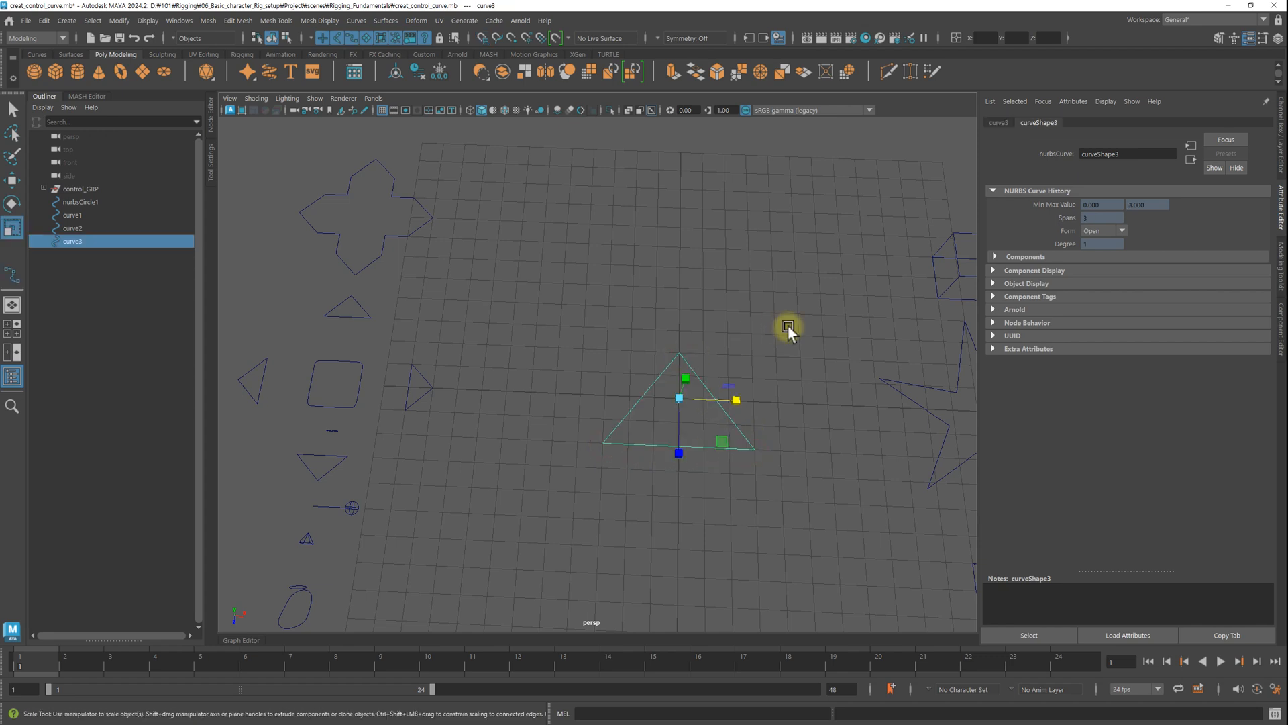
# Step: Move the triangle curve along the Z axis toward the back of the grid
pyautogui.keyDown('alt'); pyautogui.moveTo(762, 376); pyautogui.dragTo(767, 370); pyautogui.keyUp('alt')
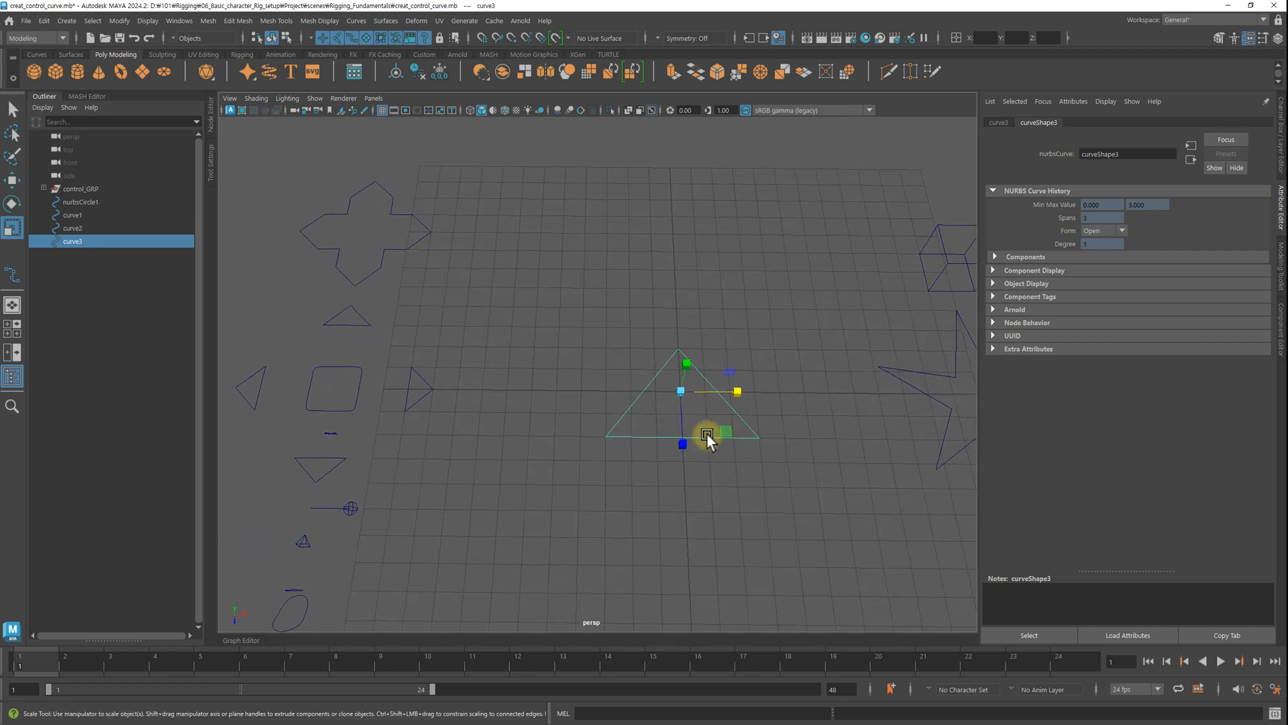
pyautogui.press('w')
pyautogui.moveTo(683, 441); pyautogui.dragTo(569, 242)
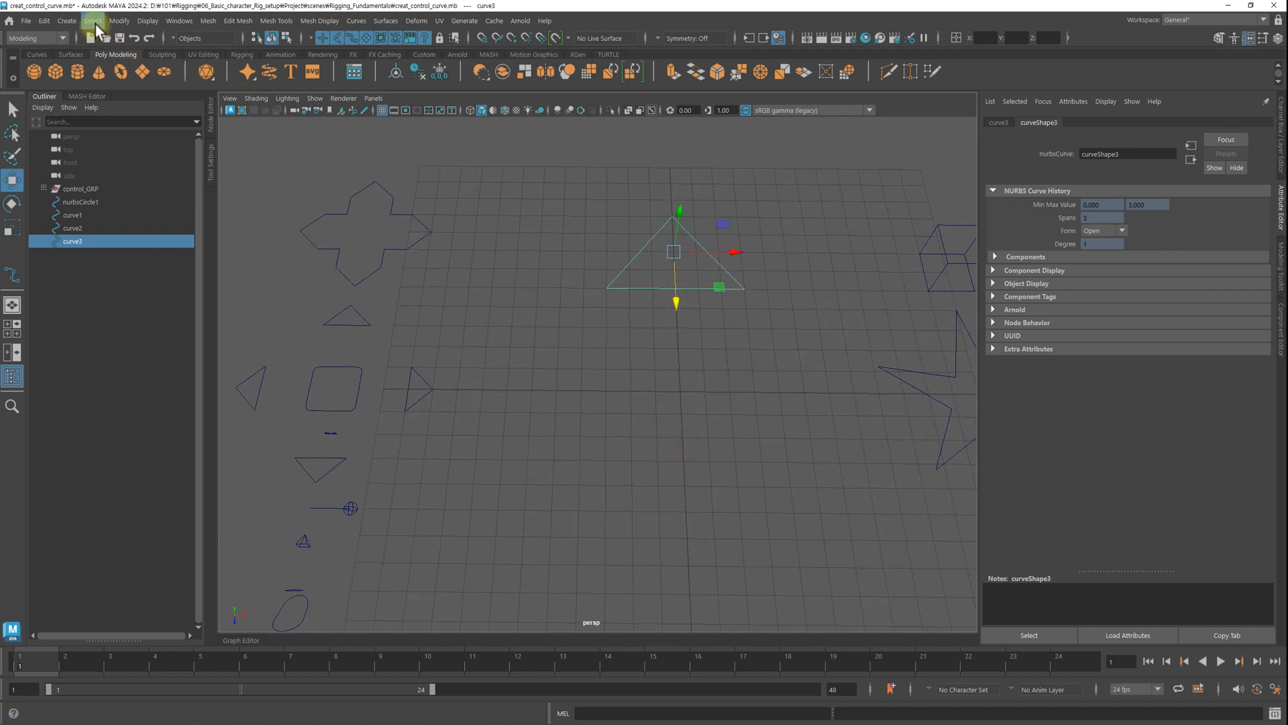
# Step: Create a NURBS square primitive at the origin and select one of its side curves
pyautogui.click(66, 21)
pyautogui.moveTo(107, 57)
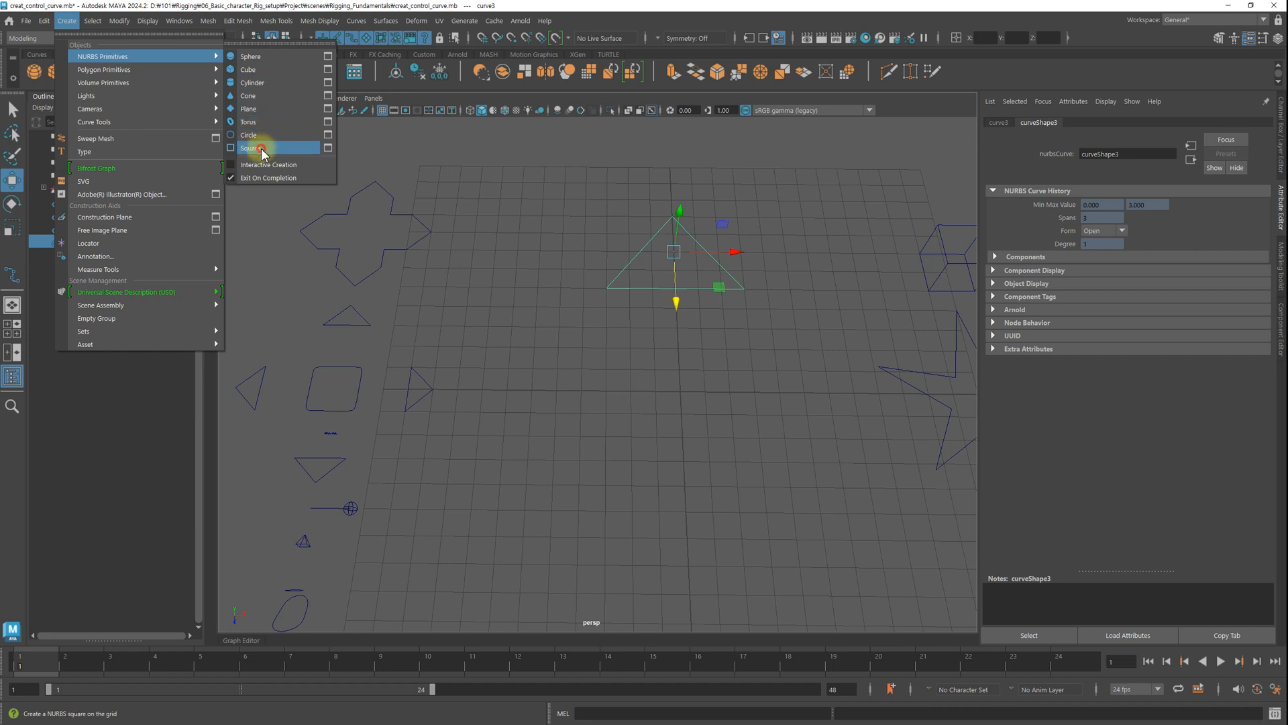
pyautogui.click(263, 153)
pyautogui.click(484, 389)
pyautogui.scroll(5, 746, 412)
pyautogui.click(752, 430)
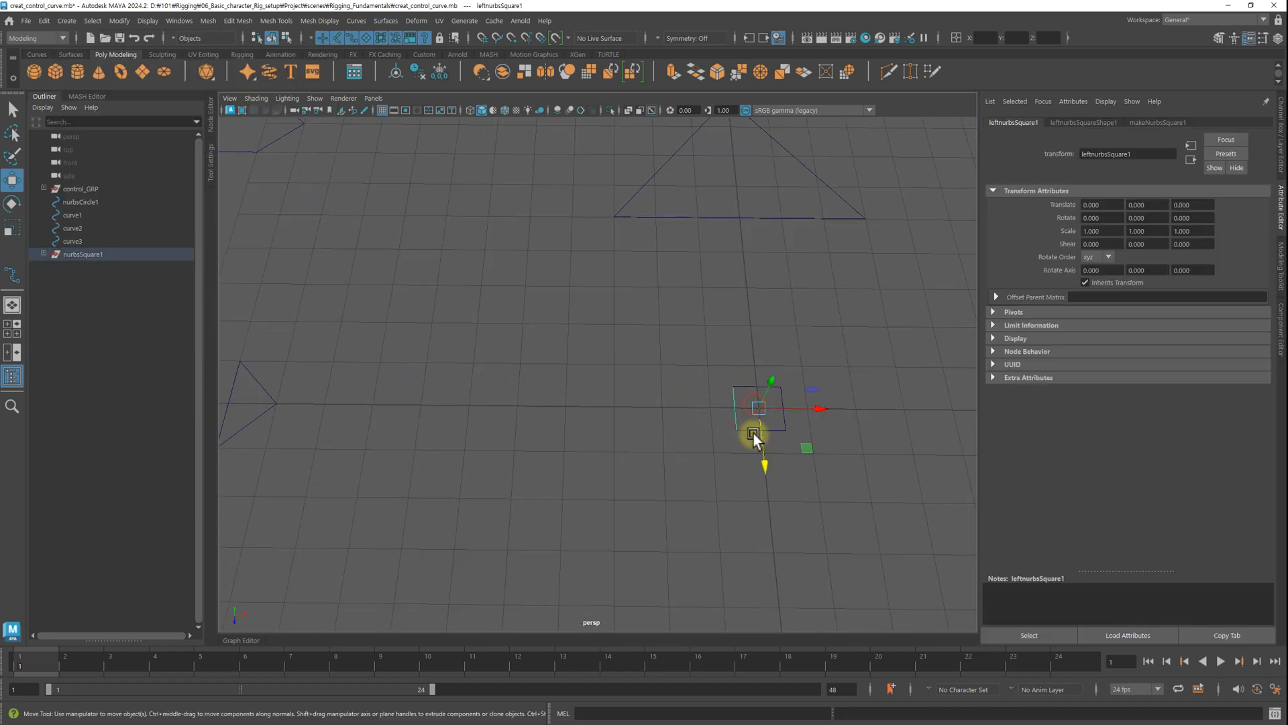
# Step: Expand the NURBS square group to show its four separate side curves, and delete the whole group
pyautogui.click(106, 254)
pyautogui.click(43, 253)
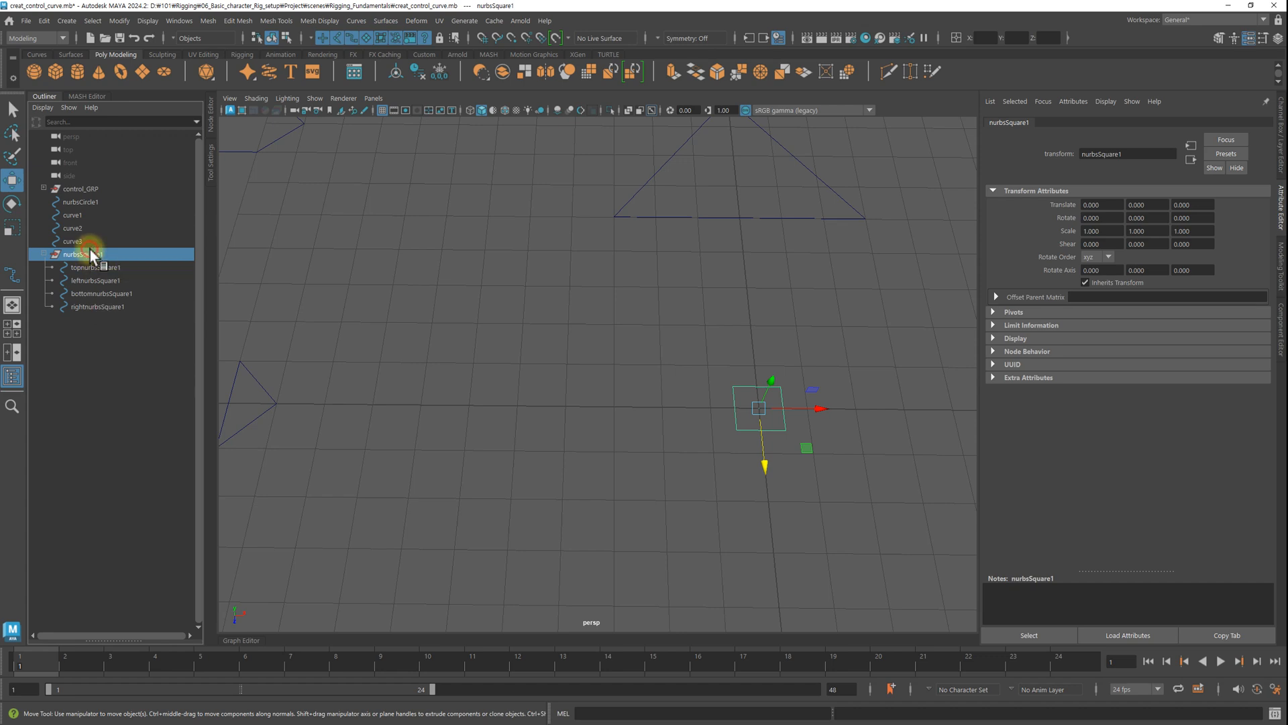
pyautogui.press('Delete')
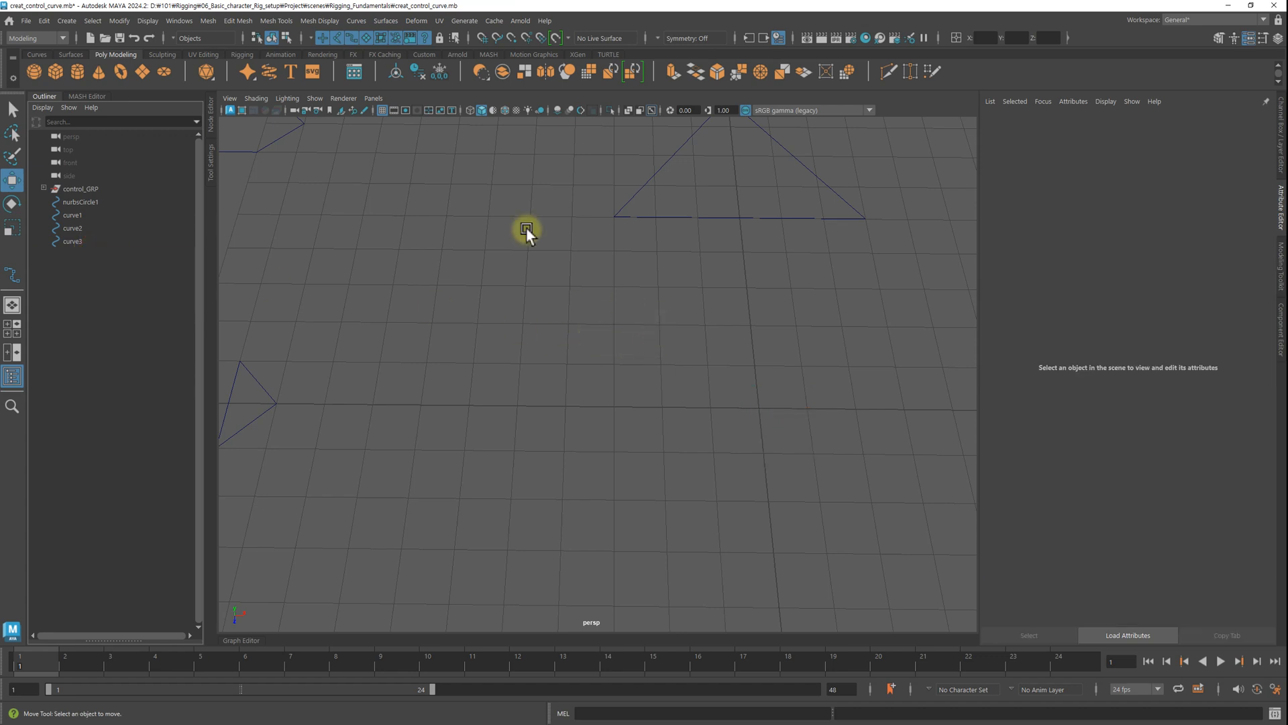
# Step: Draw a closed linear EP curve square of 4 by 4 grid units, centred on the origin and snapped to the grid
pyautogui.click(70, 25)
pyautogui.moveTo(134, 122)
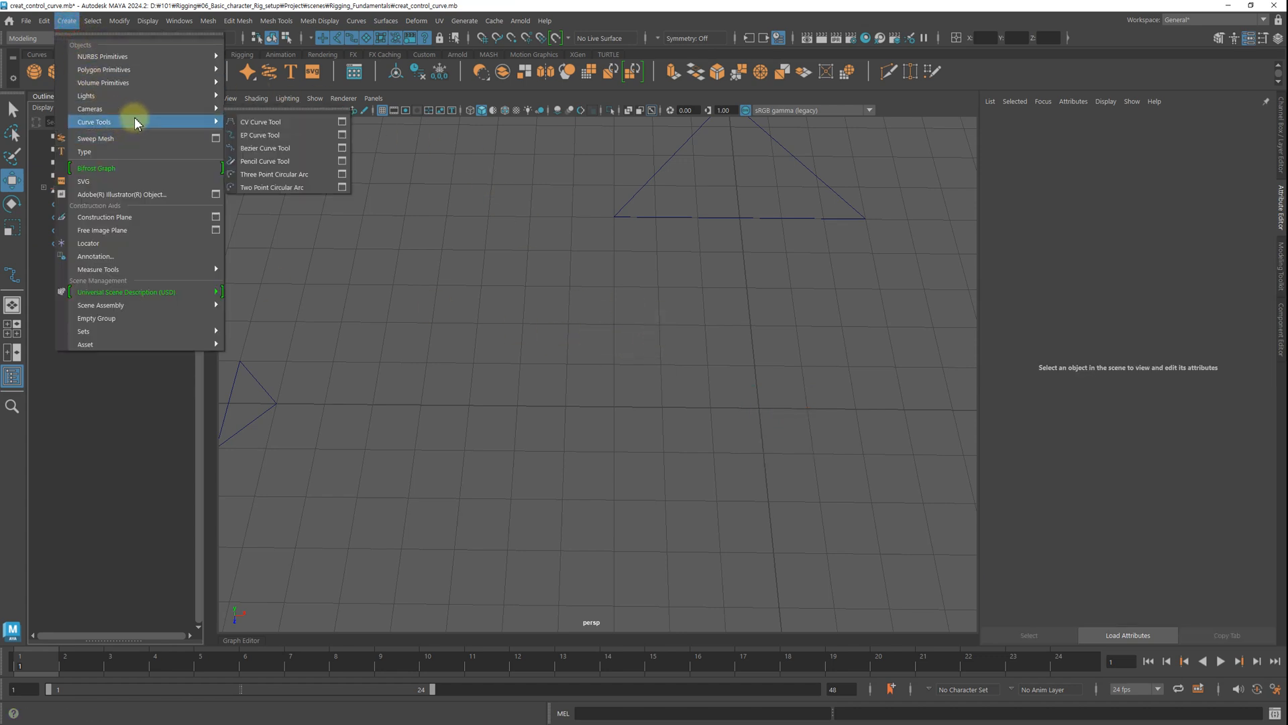
pyautogui.click(262, 135)
pyautogui.scroll(-2, 705, 408)
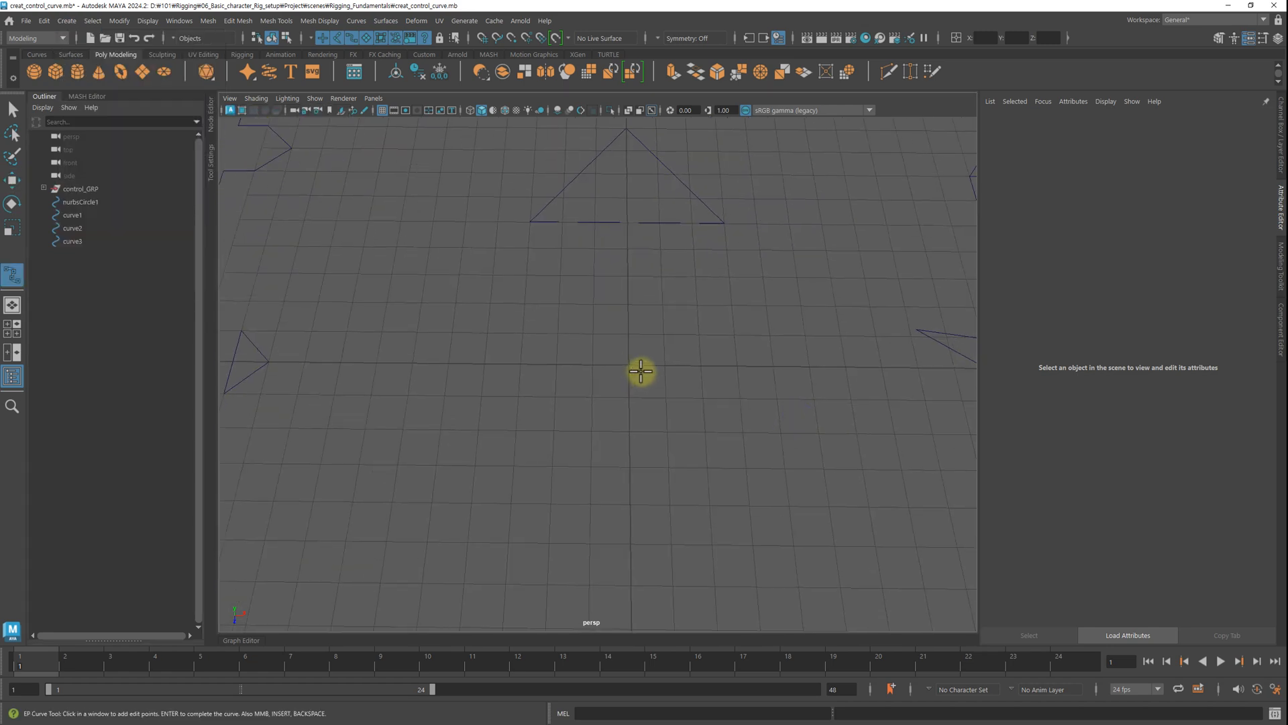
pyautogui.click(559, 305)
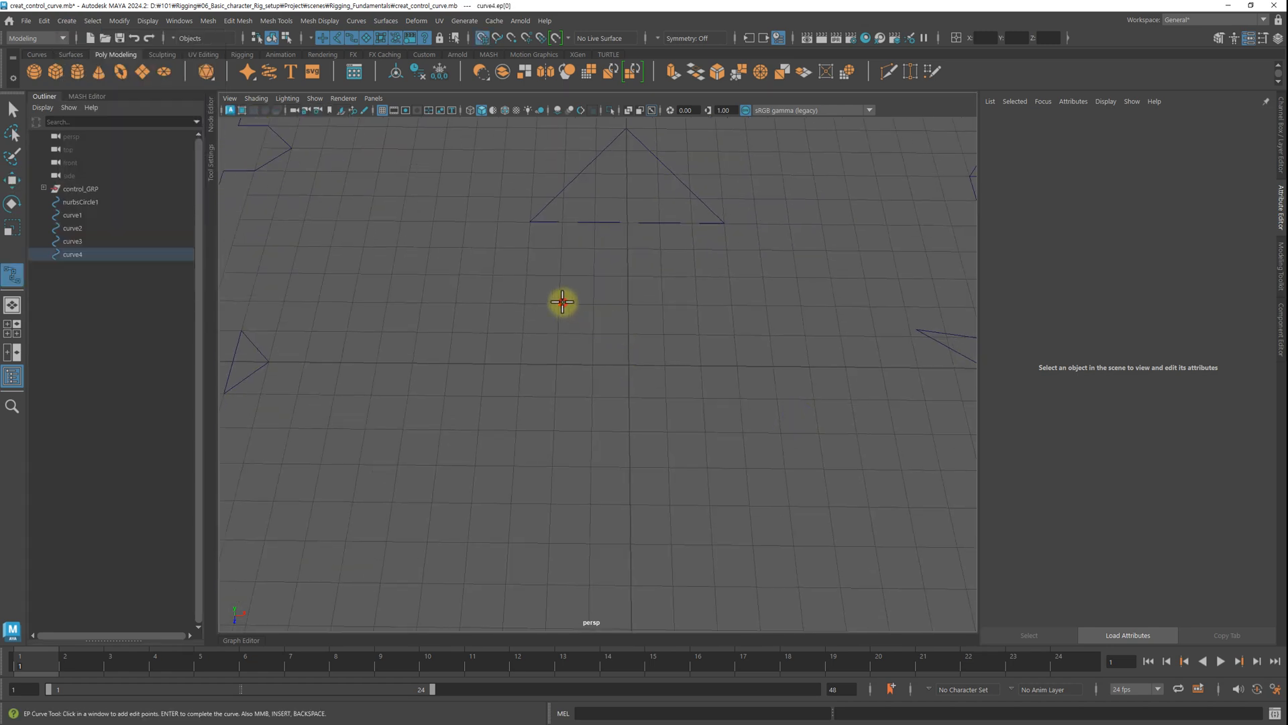
pyautogui.click(554, 429)
pyautogui.click(705, 431)
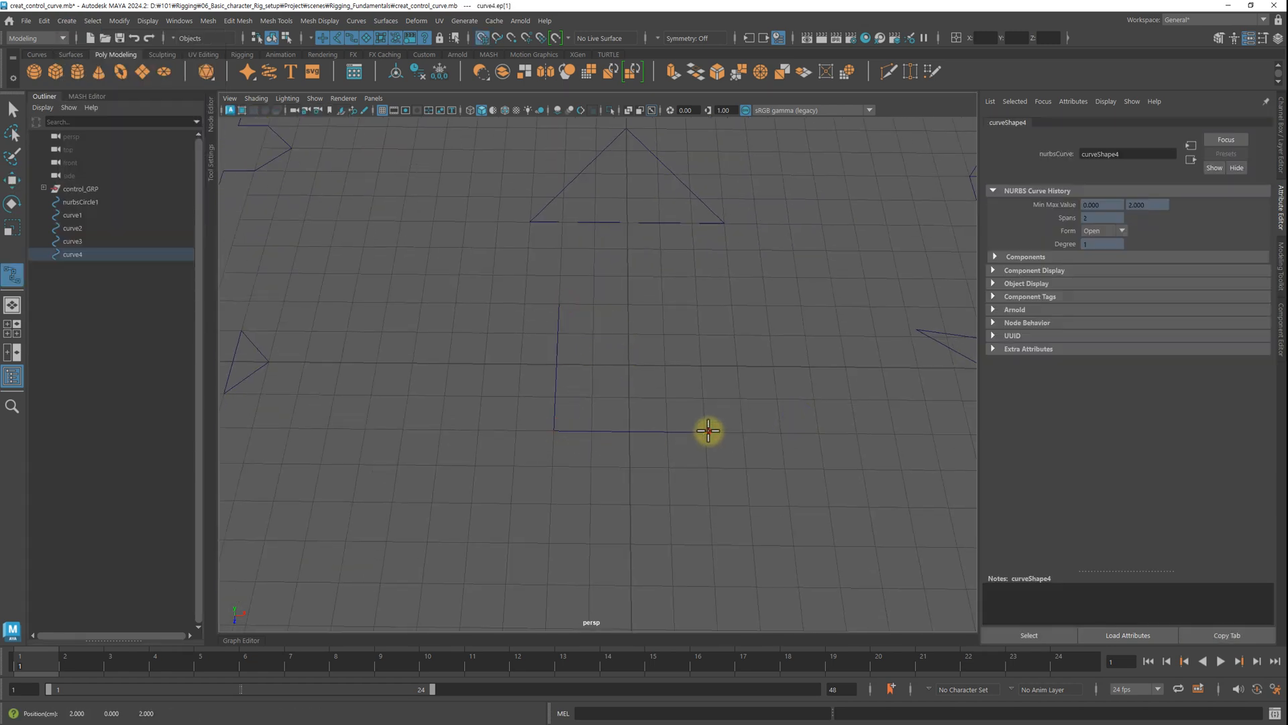
pyautogui.click(698, 305)
pyautogui.click(560, 303)
pyautogui.press('Return')
pyautogui.press('w')
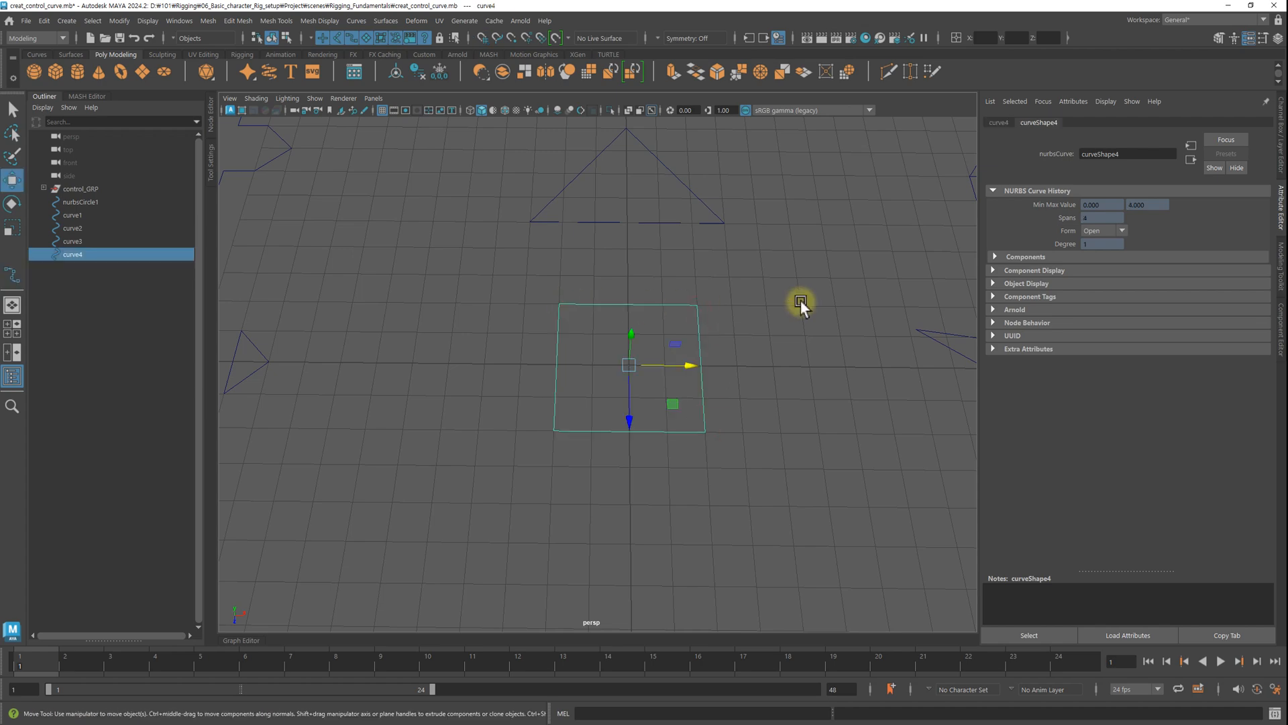
# Step: Delete the drawn triangle and square curves together, and select the star-shaped curve beside the grid
pyautogui.scroll(-3, 615, 366)
pyautogui.moveTo(615, 365)
pyautogui.keyDown('alt'); pyautogui.mouseDown()
pyautogui.moveTo(614, 332)
pyautogui.moveTo(628, 353)
pyautogui.moveTo(618, 380)
pyautogui.mouseUp(); pyautogui.keyUp('alt')
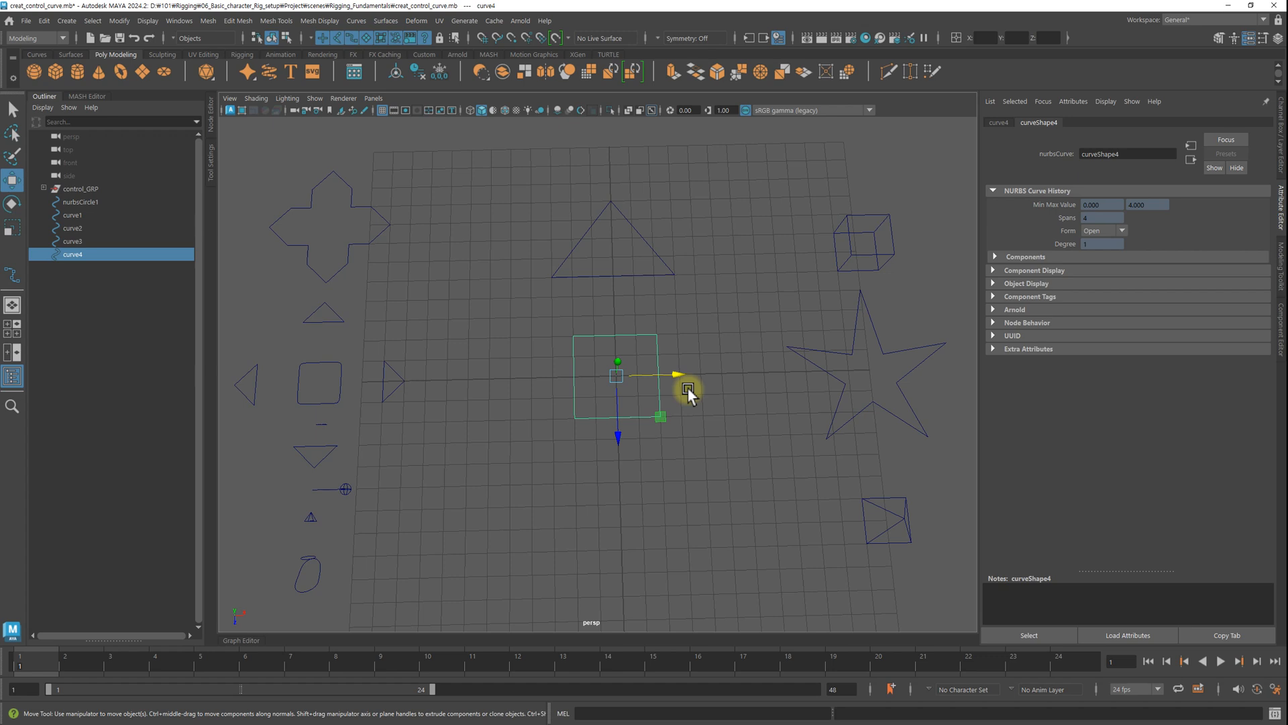
pyautogui.keyDown('alt'); pyautogui.moveTo(695, 396); pyautogui.dragTo(564, 245); pyautogui.keyUp('alt')
pyautogui.press('Delete')
pyautogui.click(809, 344)
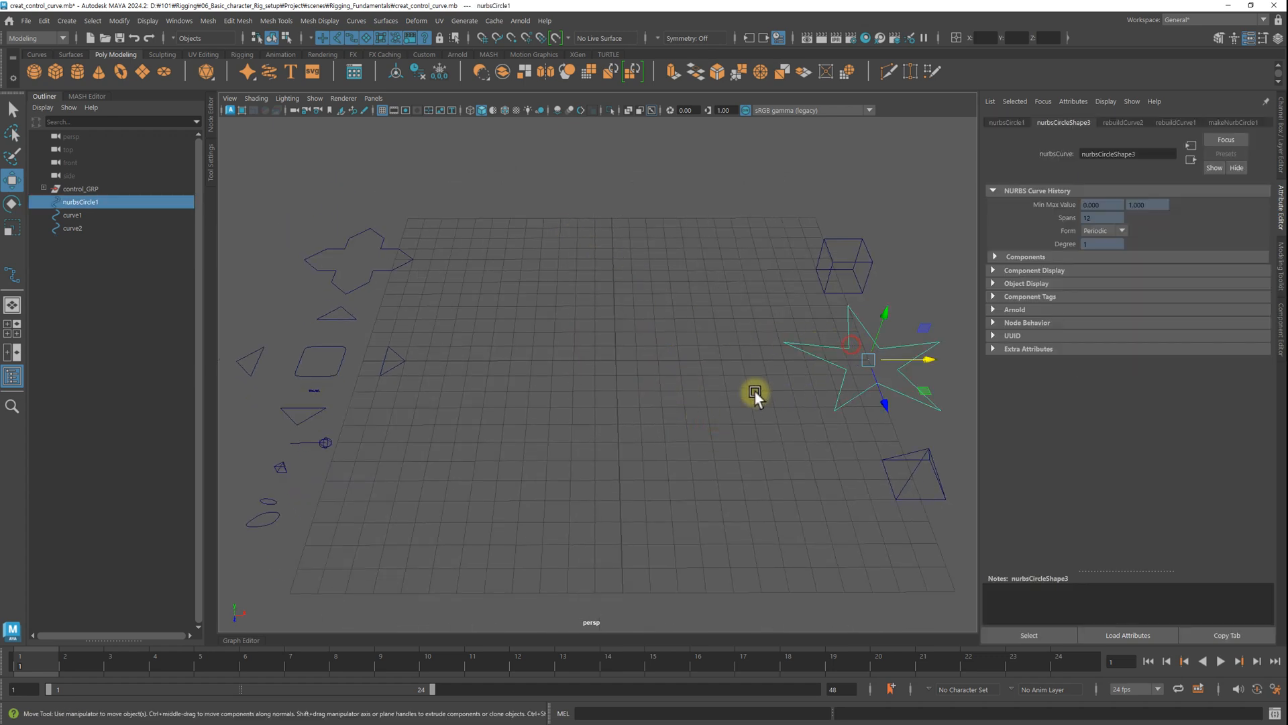
pyautogui.keyDown('alt'); pyautogui.moveTo(755, 392); pyautogui.dragTo(891, 356); pyautogui.keyUp('alt')
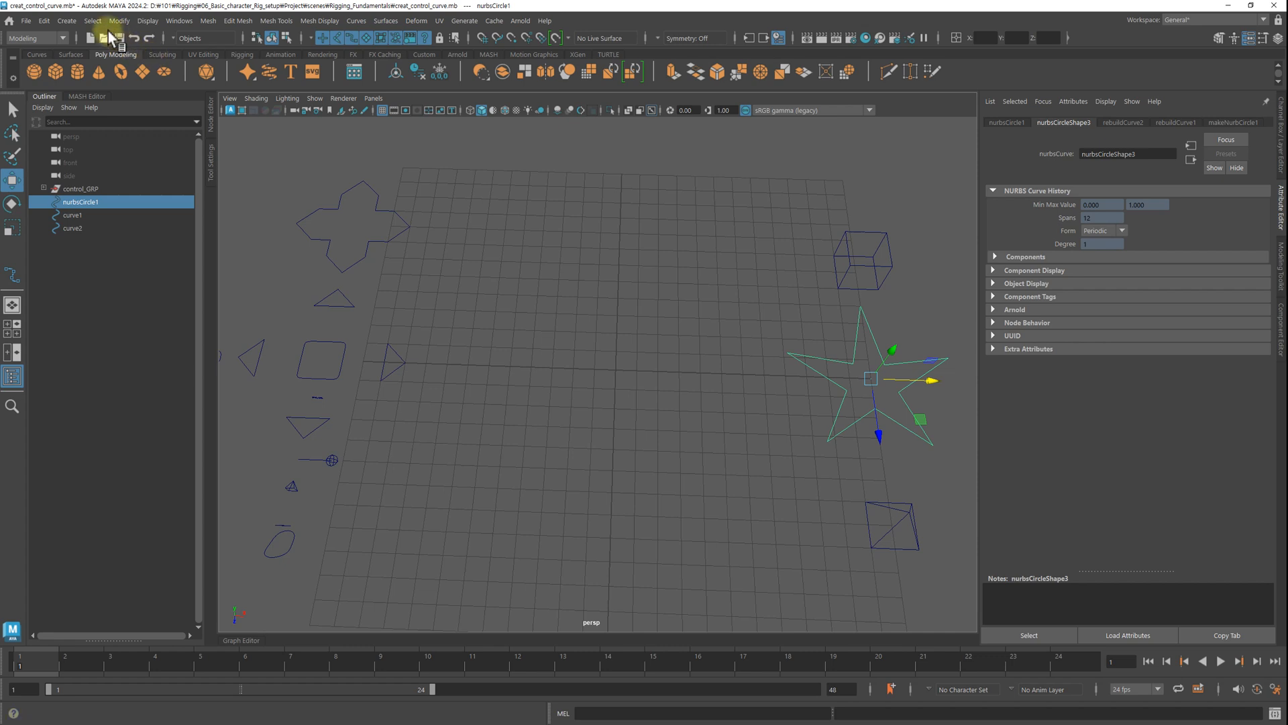
# Step: Create a NURBS circle at the origin, frame it in the view, and scale it uniformly
pyautogui.click(67, 21)
pyautogui.moveTo(182, 59)
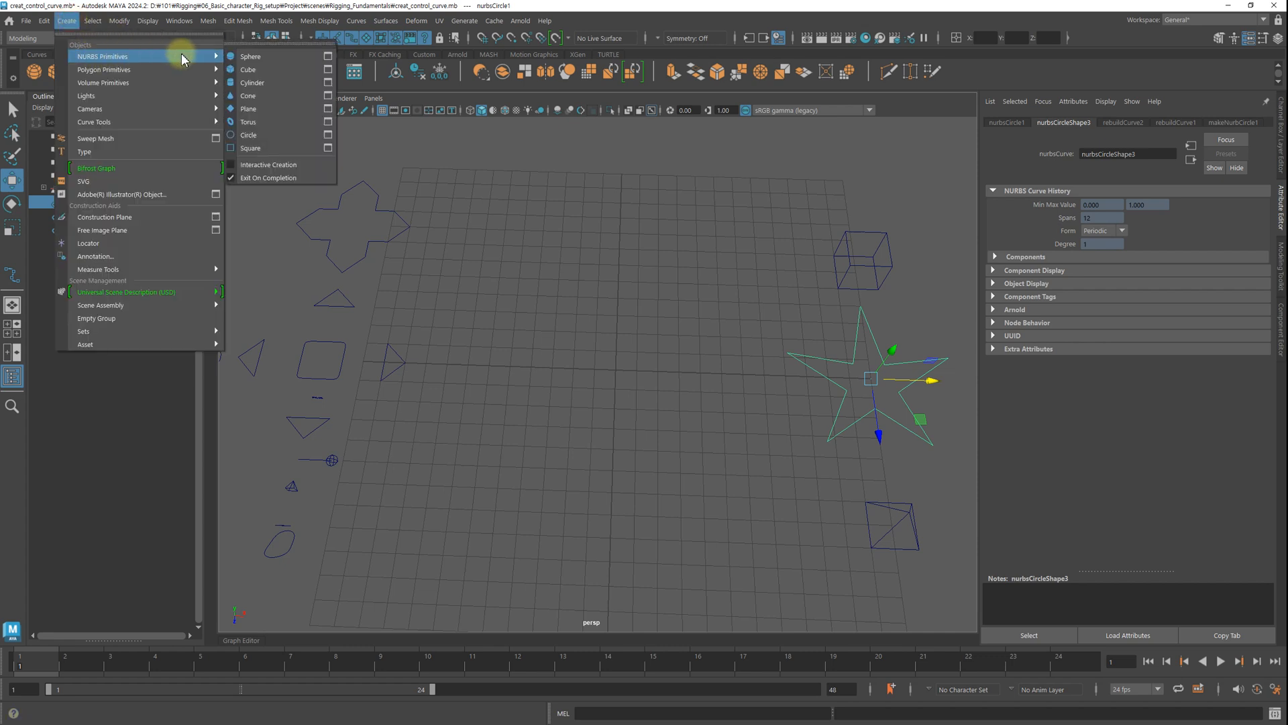
pyautogui.click(282, 135)
pyautogui.scroll(3, 618, 365)
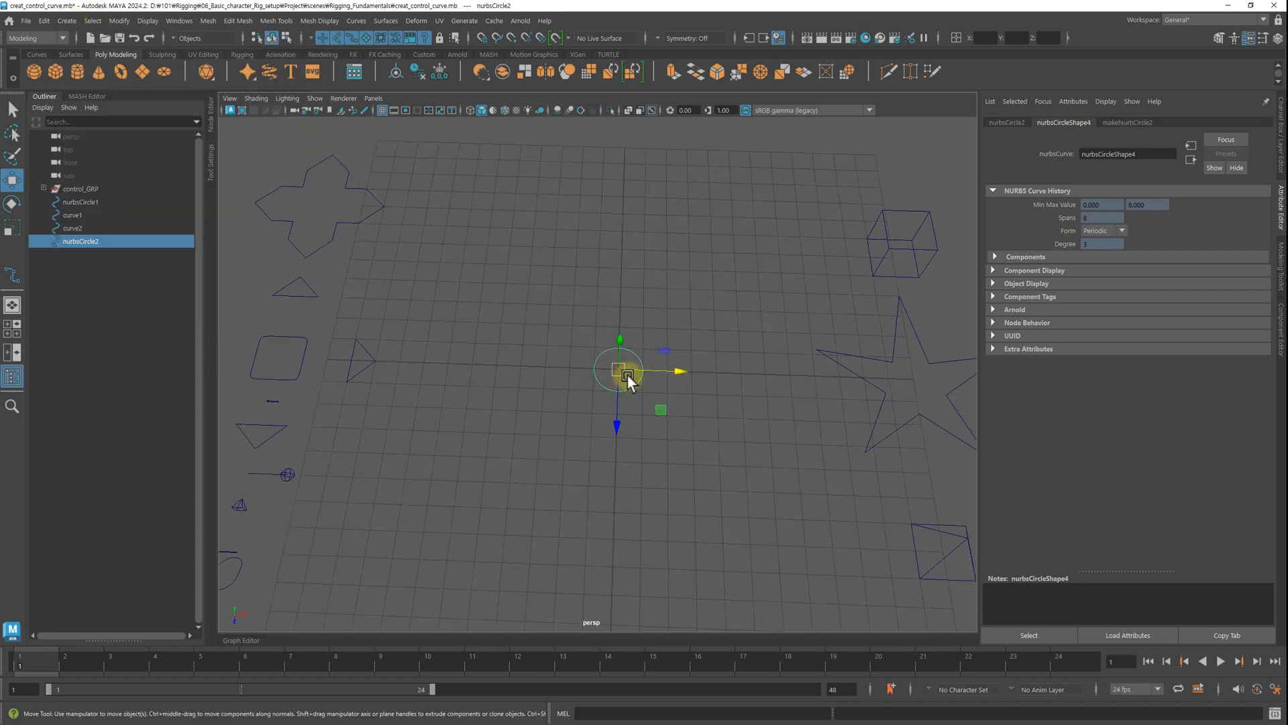
pyautogui.press('f')
pyautogui.press('r')
pyautogui.moveTo(598, 373); pyautogui.dragTo(439, 344)
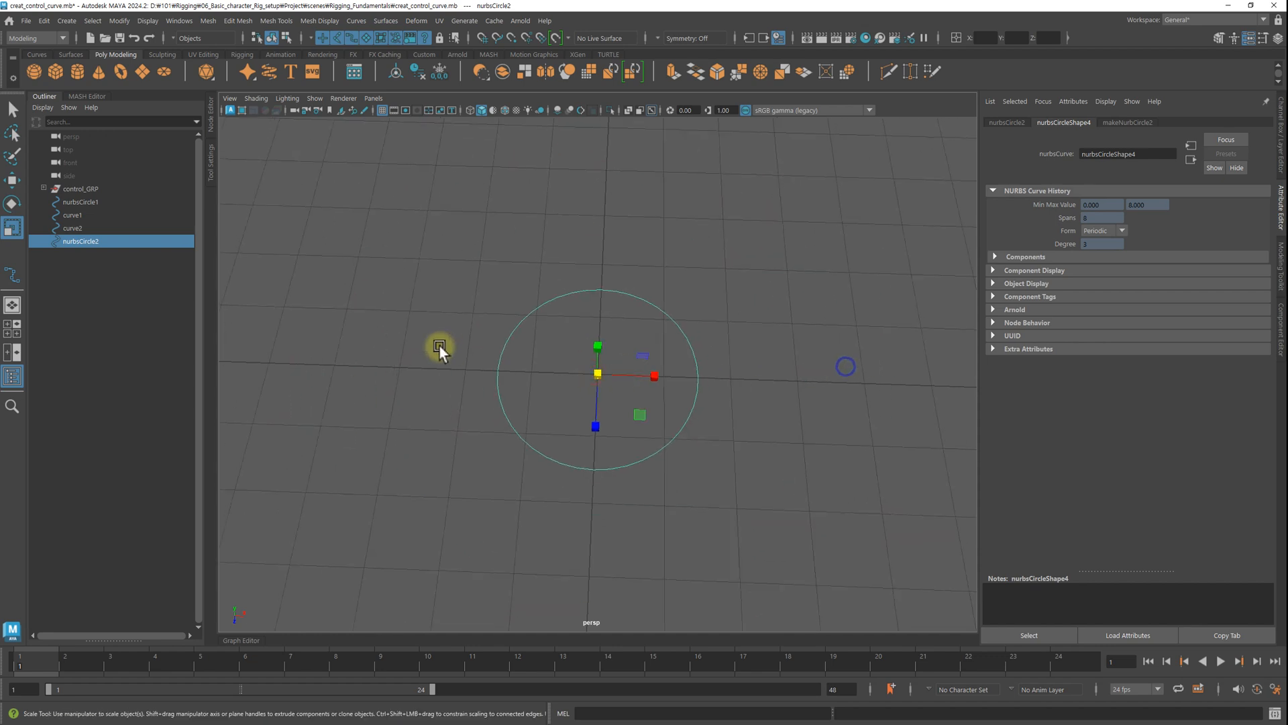
# Step: Rebuild the circle as a uniform 3 Cubic curve with 10 spans, and show its control vertices in component mode
pyautogui.click(356, 21)
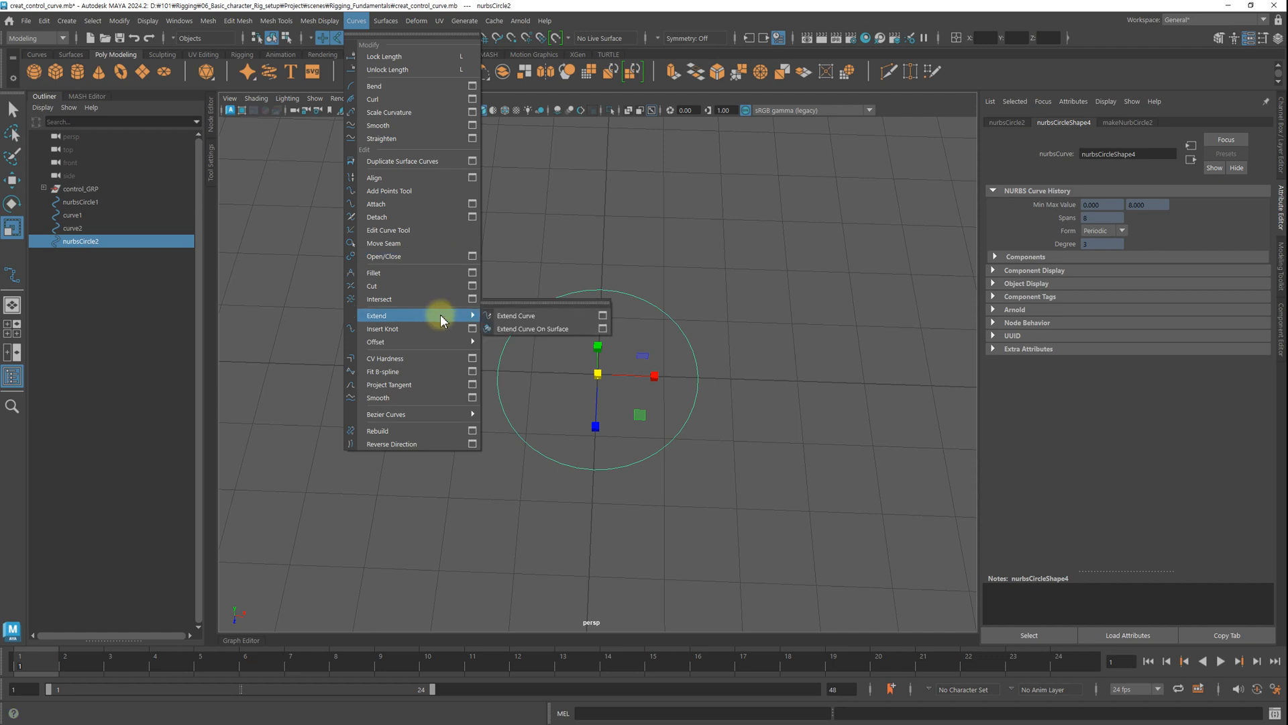
pyautogui.click(471, 431)
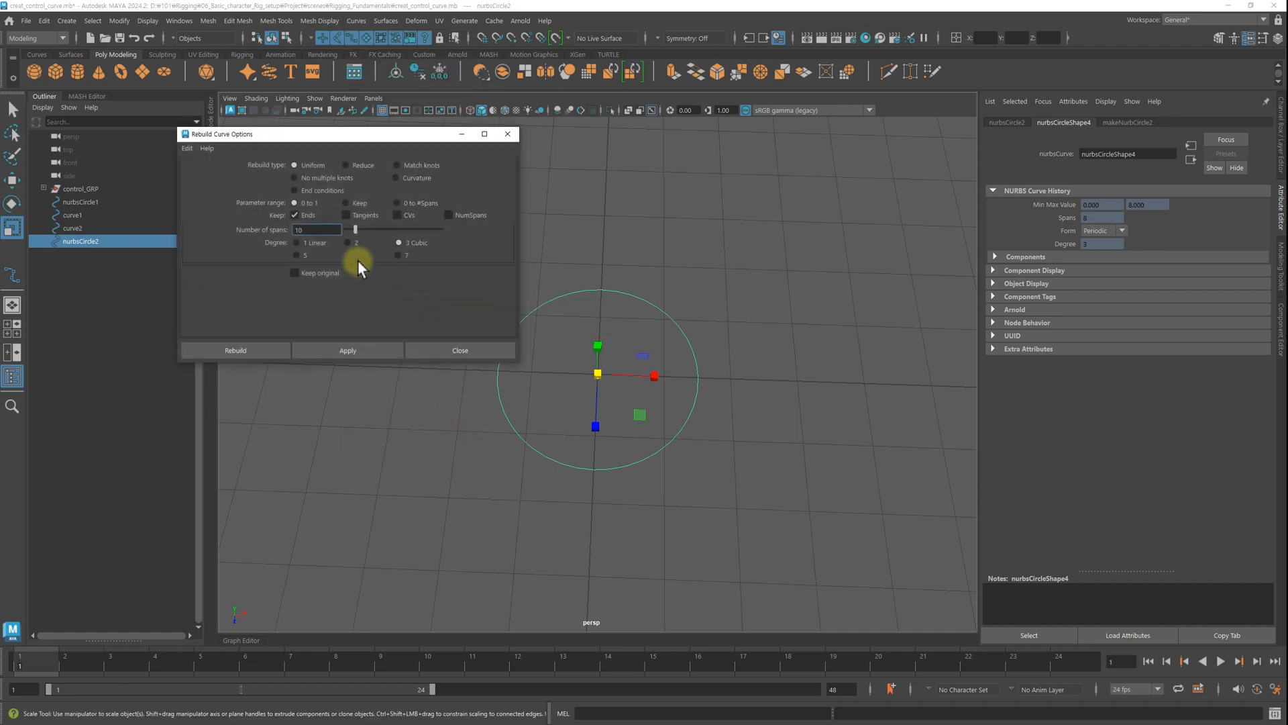
pyautogui.click(329, 349)
pyautogui.keyDown('alt'); pyautogui.moveTo(738, 369); pyautogui.dragTo(695, 420); pyautogui.keyUp('alt')
pyautogui.press('F8')
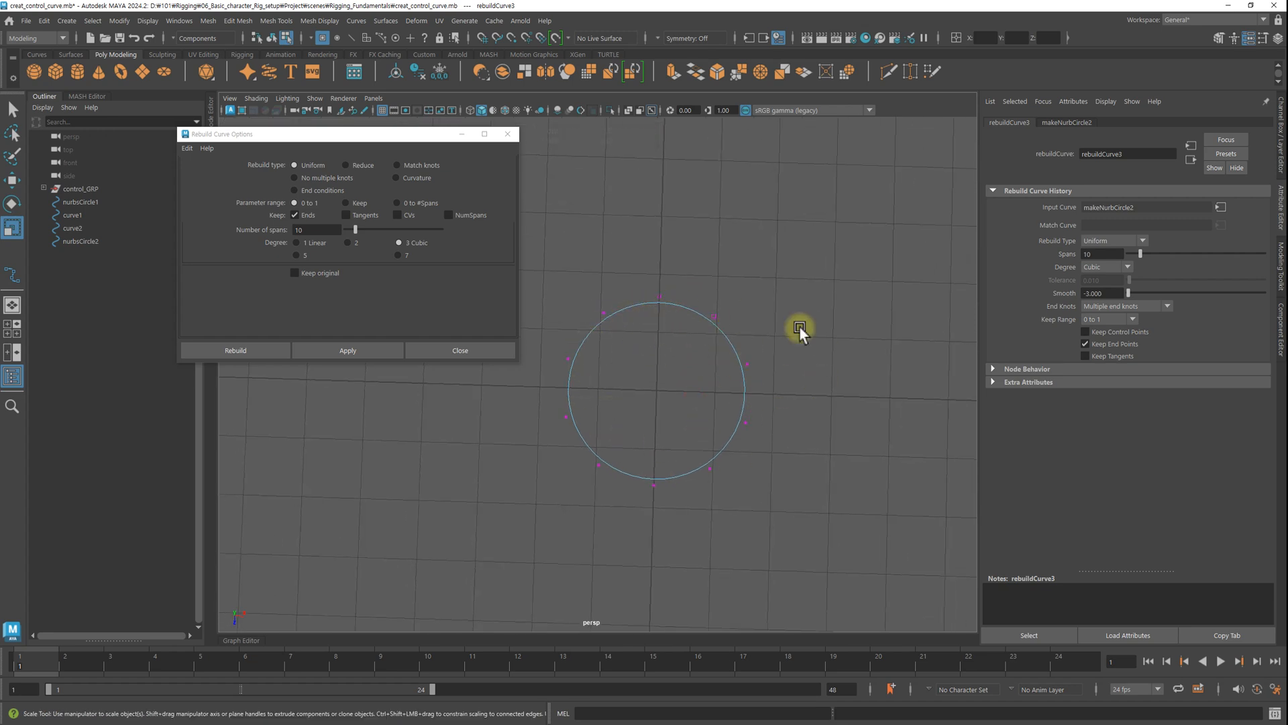
# Step: Try the Linear degree in the circle's rebuild history, and undo the change
pyautogui.click(1114, 267)
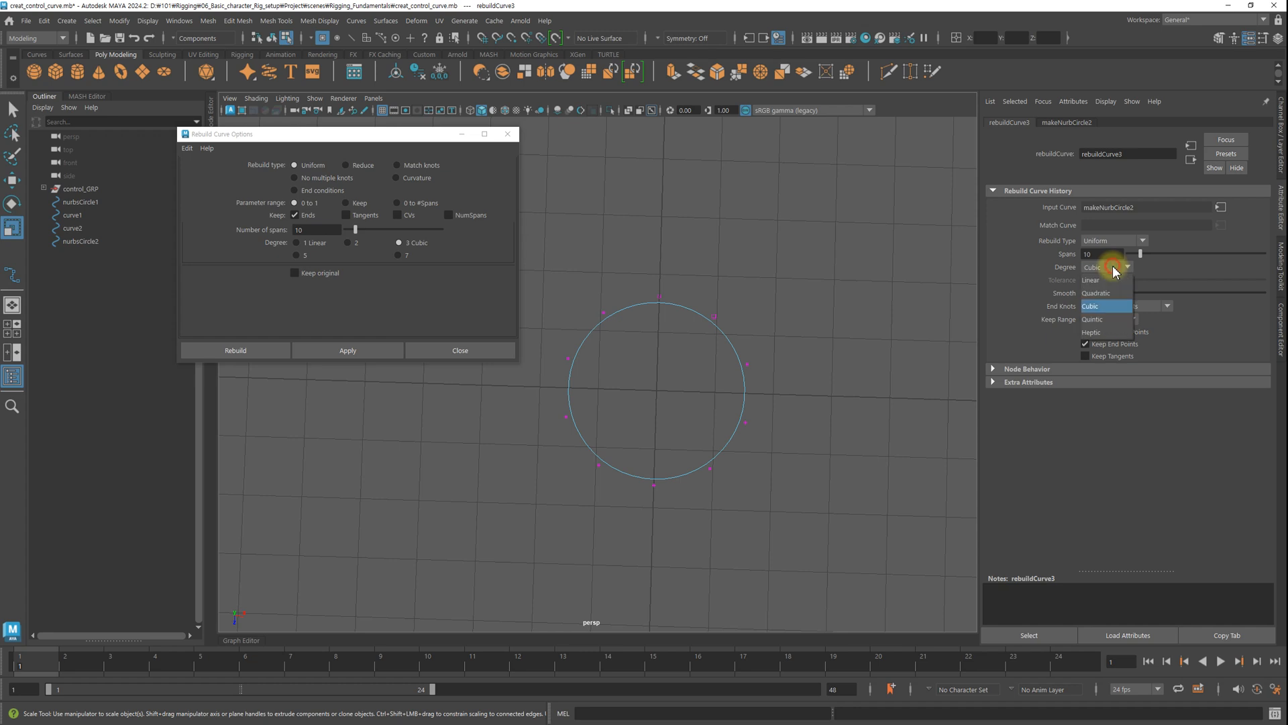
pyautogui.click(1104, 281)
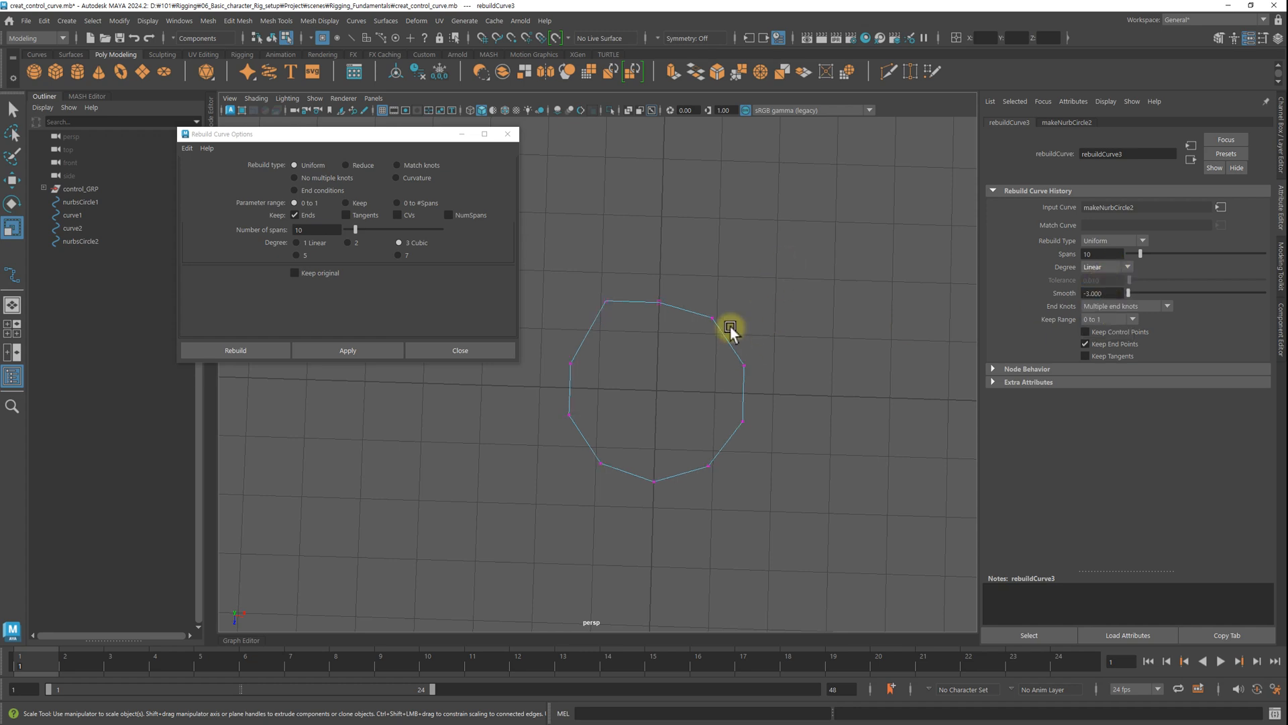
pyautogui.keyDown('alt'); pyautogui.moveTo(693, 358); pyautogui.dragTo(695, 341); pyautogui.keyUp('alt')
pyautogui.keyDown('alt'); pyautogui.moveTo(640, 342); pyautogui.dragTo(706, 353, button='right'); pyautogui.keyUp('alt')
pyautogui.keyDown('alt'); pyautogui.moveTo(698, 352); pyautogui.dragTo(715, 359, button='middle'); pyautogui.keyUp('alt')
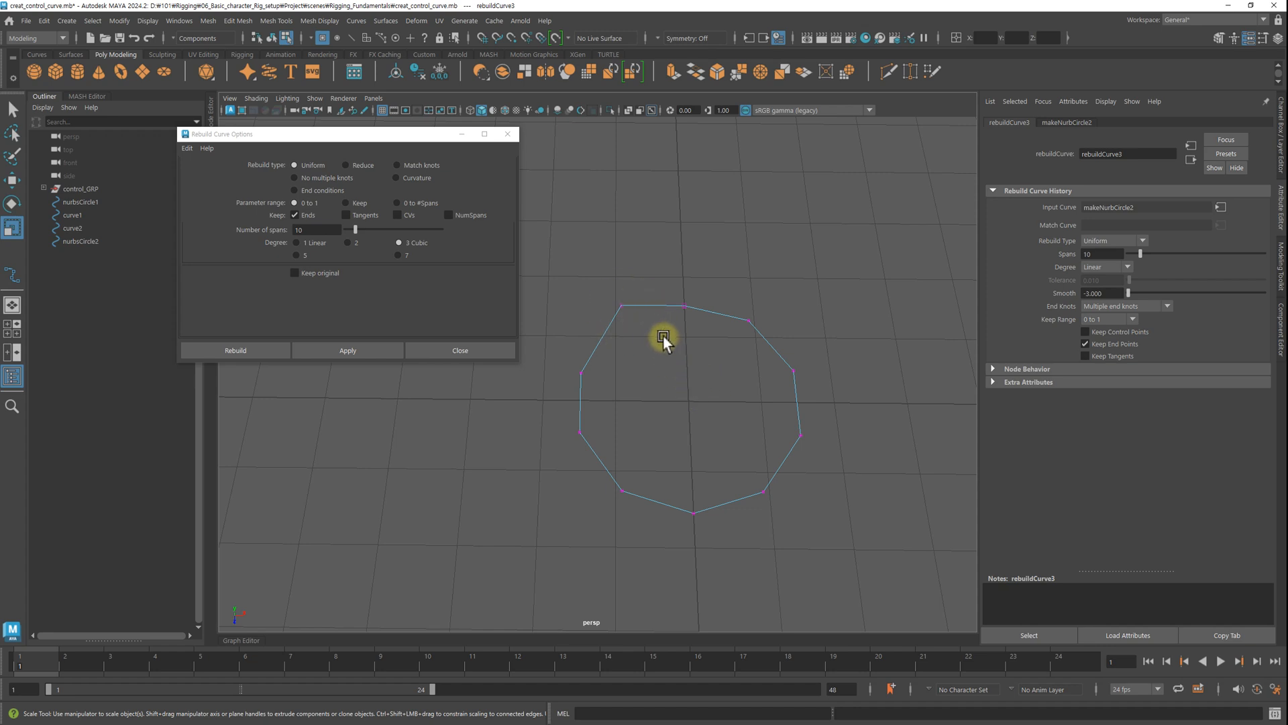
pyautogui.hotkey('ctrl', 'z')
pyautogui.keyDown('alt'); pyautogui.moveTo(729, 358); pyautogui.dragTo(722, 333, button='middle'); pyautogui.keyUp('alt')
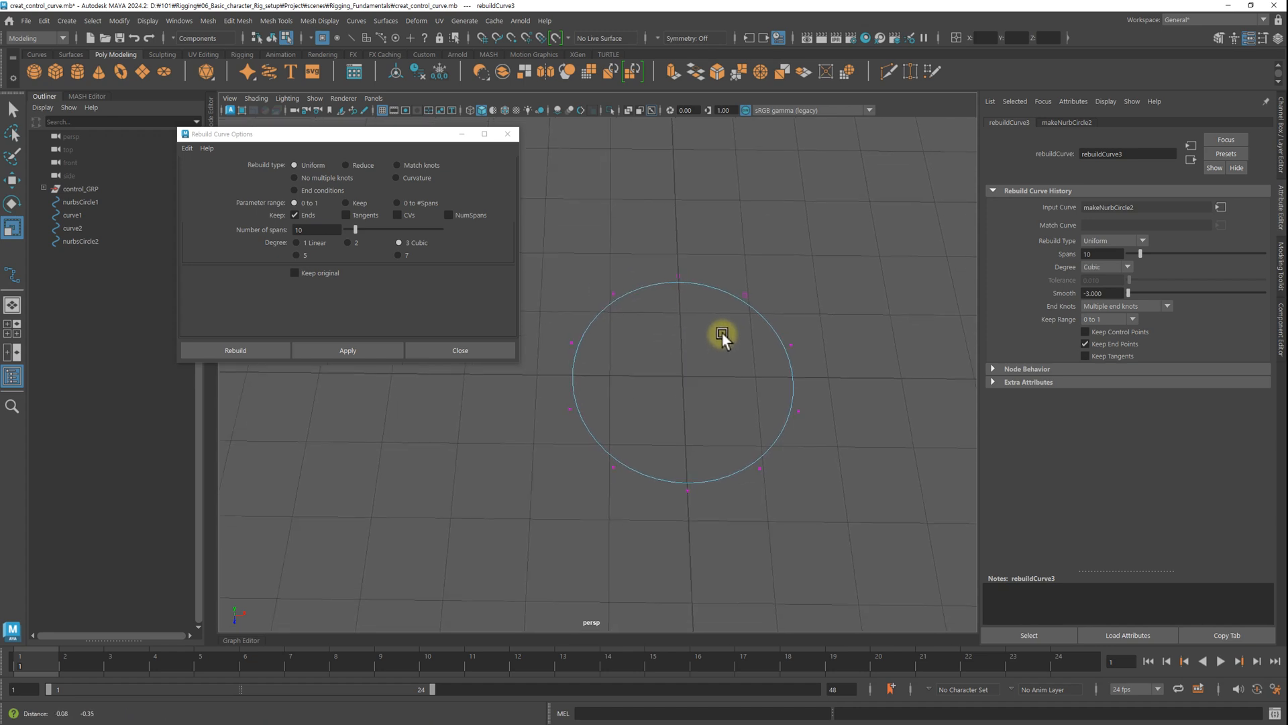
pyautogui.keyDown('alt'); pyautogui.moveTo(721, 333); pyautogui.dragTo(734, 365); pyautogui.keyUp('alt')
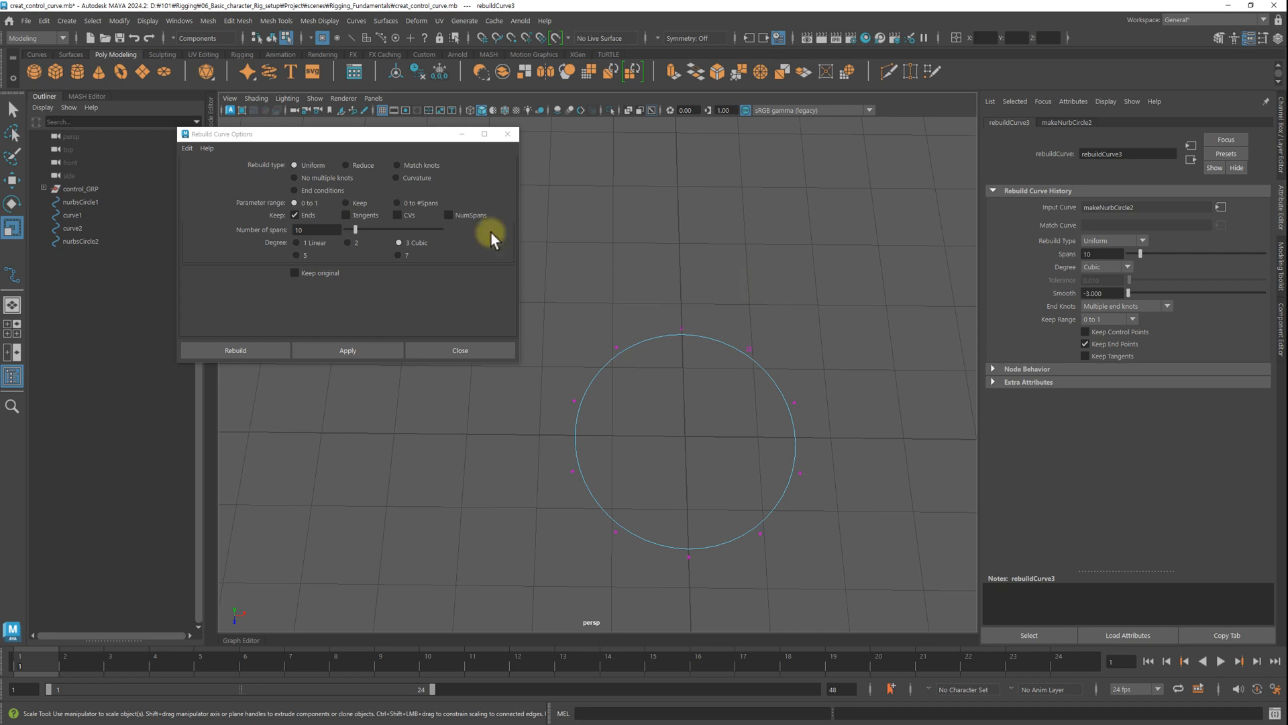
# Step: Reset the rebuild options, choose 10 spans, 1 Linear degree and kept CVs, and rebuild the circle from object mode
pyautogui.click(190, 150)
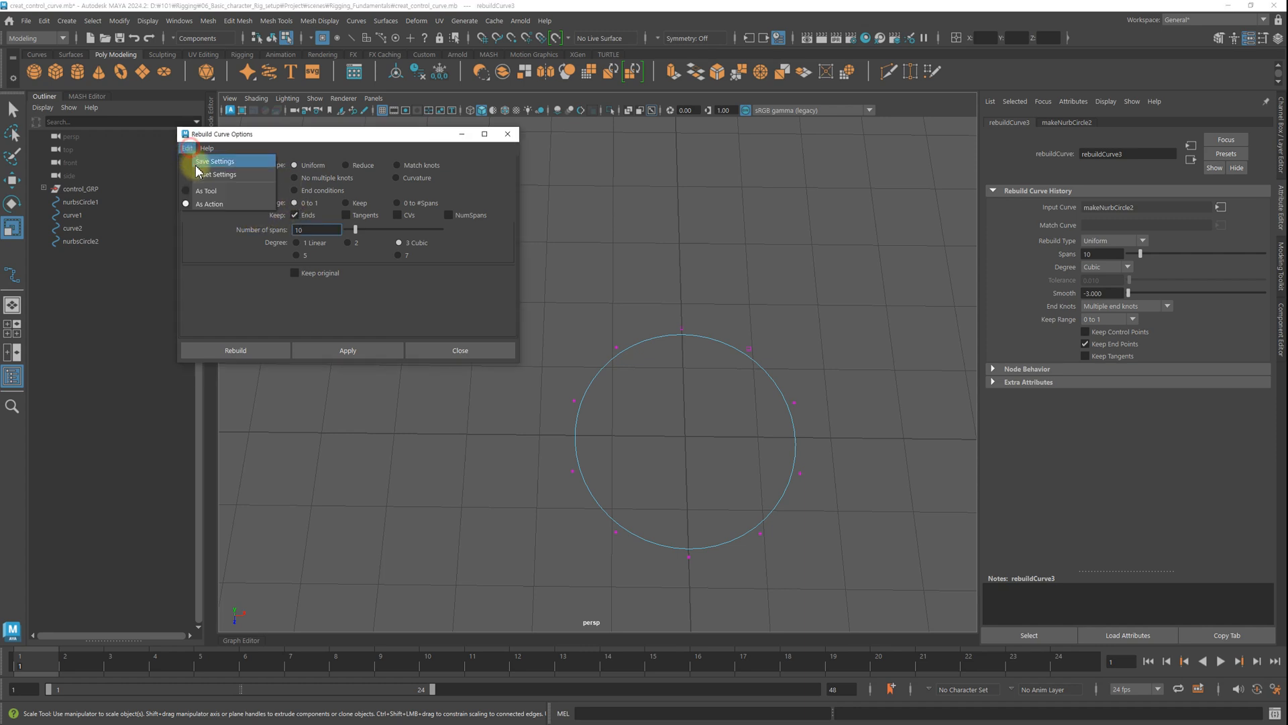
pyautogui.click(198, 175)
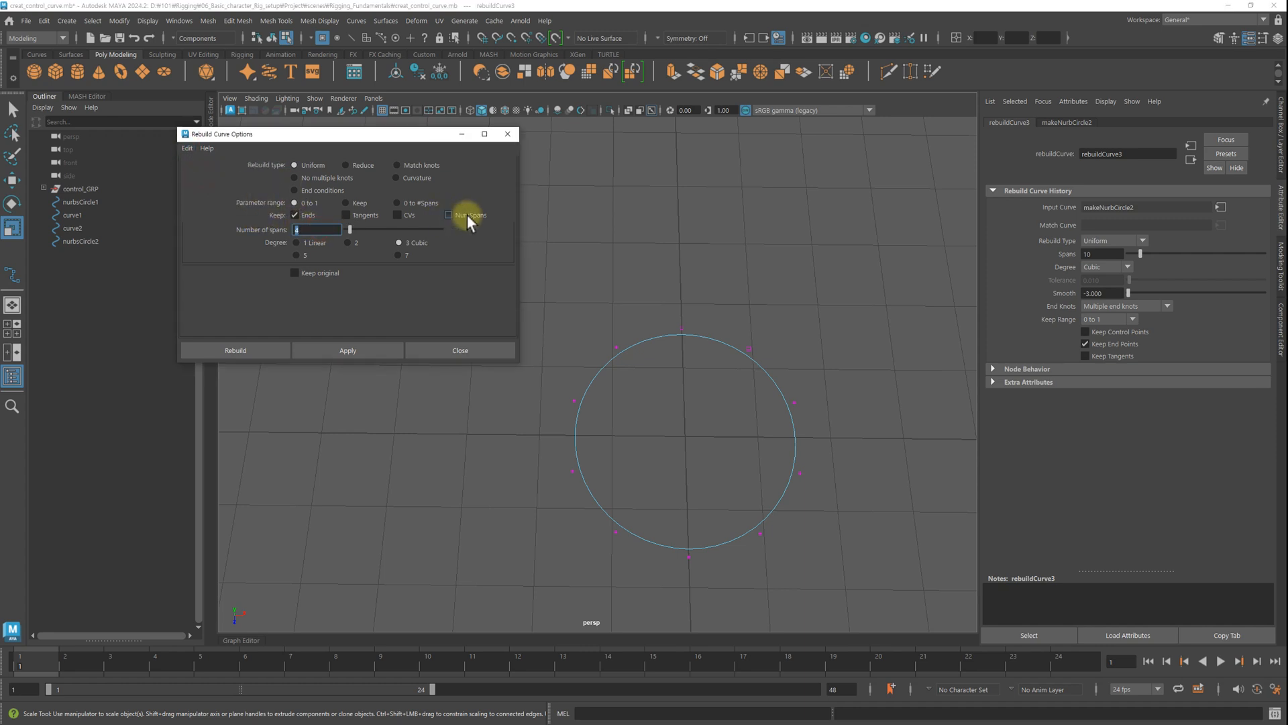
pyautogui.write('10')
pyautogui.press('Return')
pyautogui.click(398, 215)
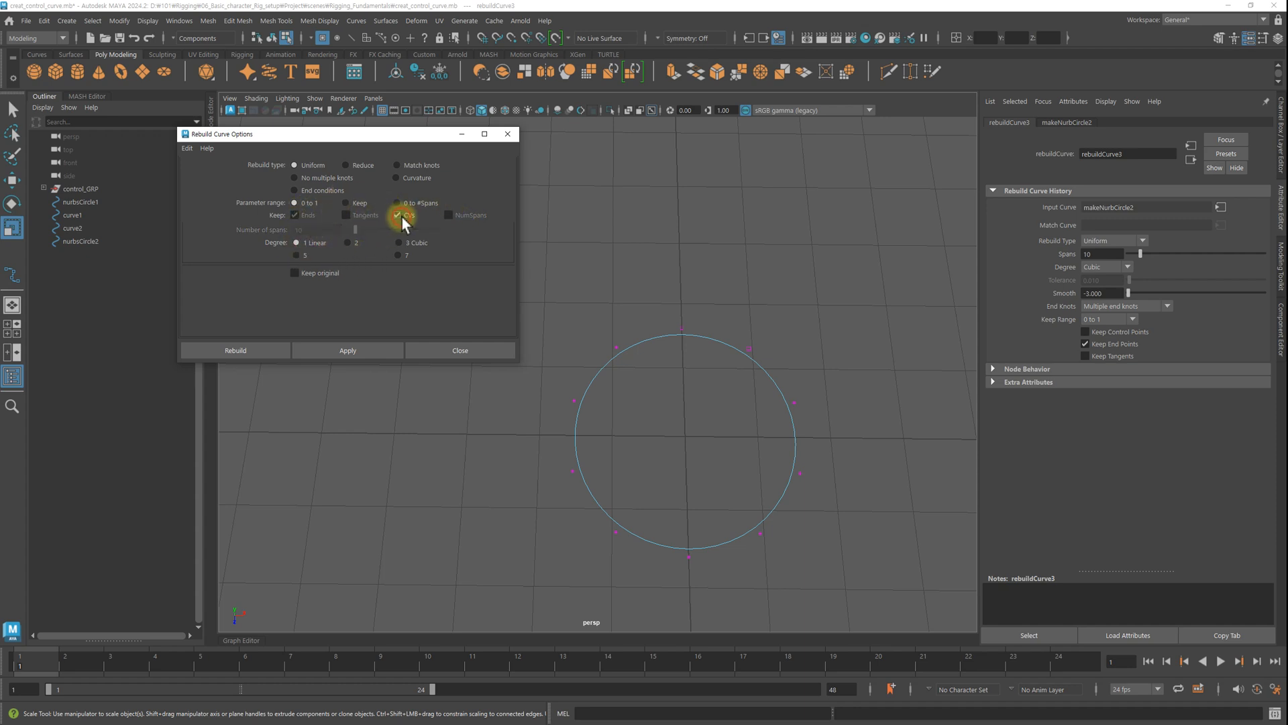
pyautogui.click(356, 351)
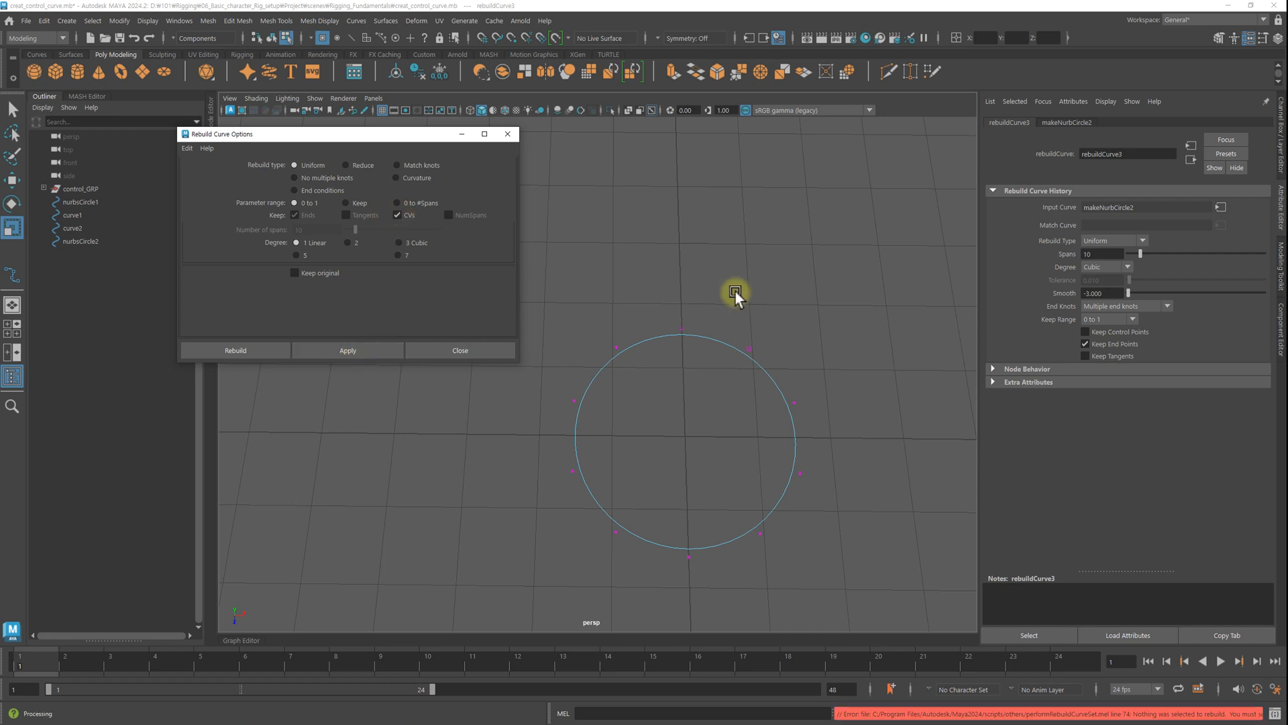
pyautogui.press('F8')
pyautogui.click(364, 351)
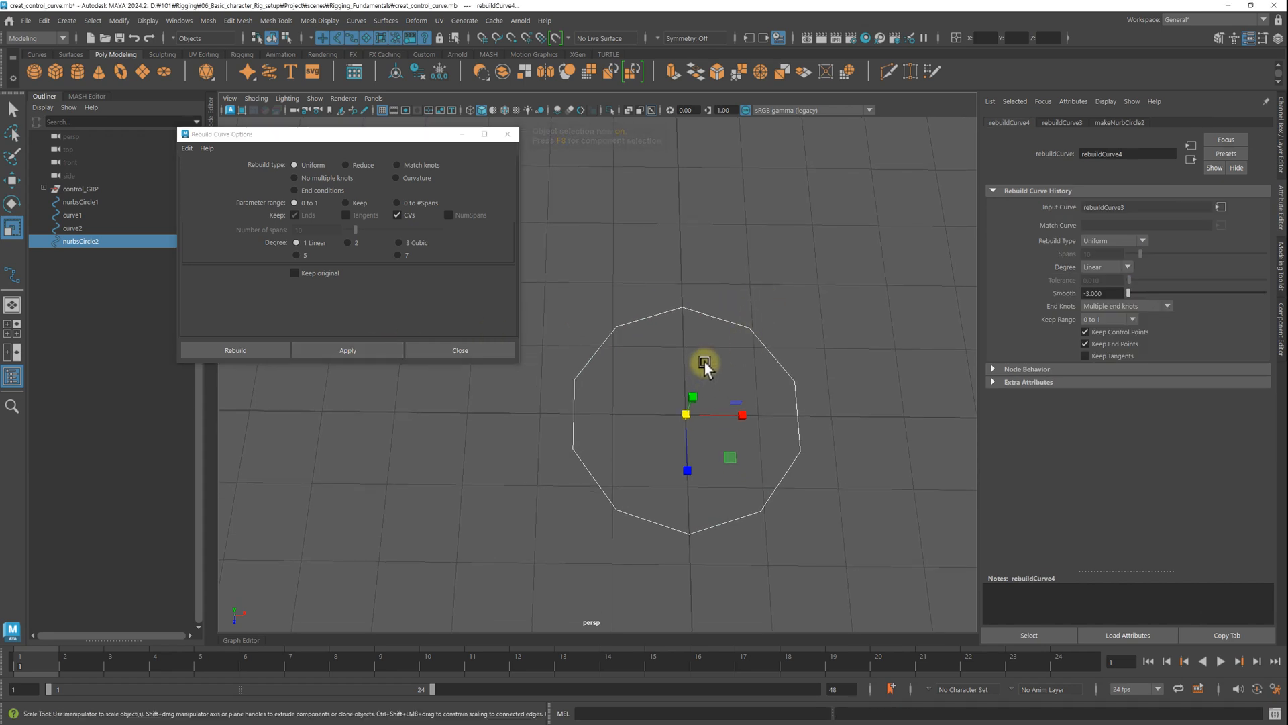
# Step: Show the linear circle's control vertices, select several upper ones one after another to check the corners, and clear the selection
pyautogui.press('F8')
pyautogui.moveTo(636, 341); pyautogui.dragTo(597, 296)
pyautogui.moveTo(667, 260); pyautogui.dragTo(701, 318)
pyautogui.moveTo(796, 341); pyautogui.dragTo(848, 394)
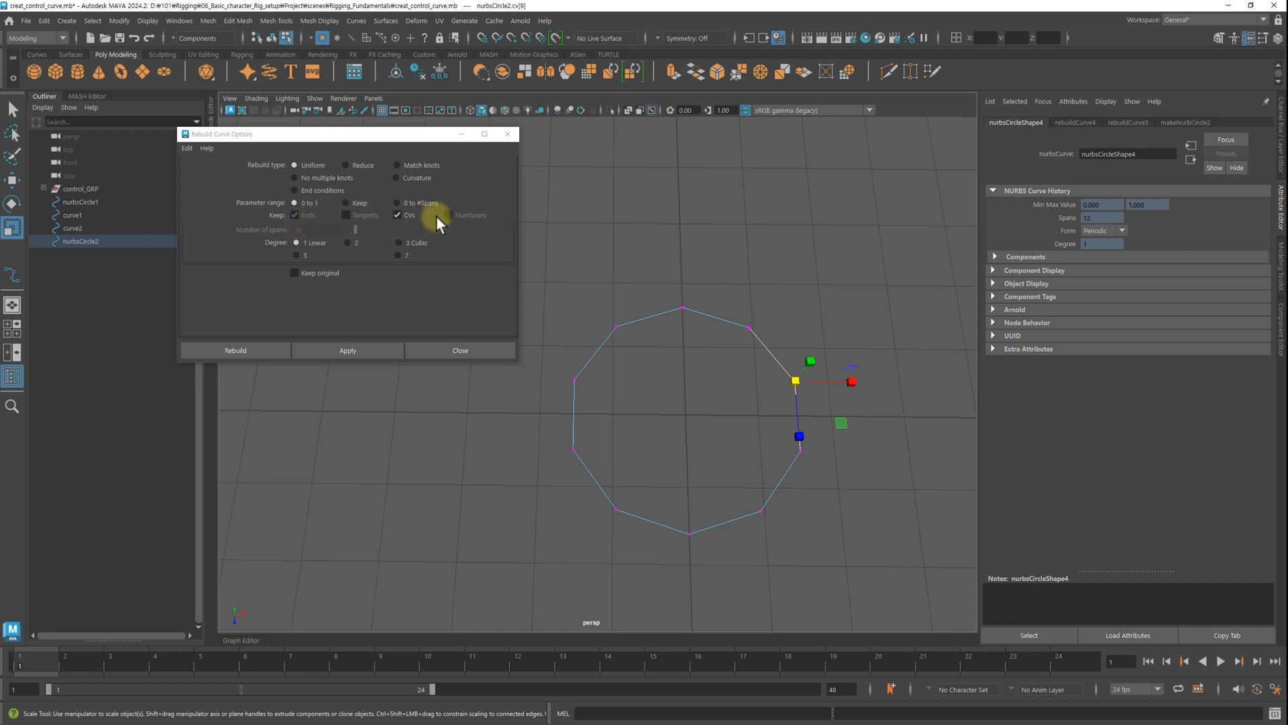
pyautogui.click(790, 295)
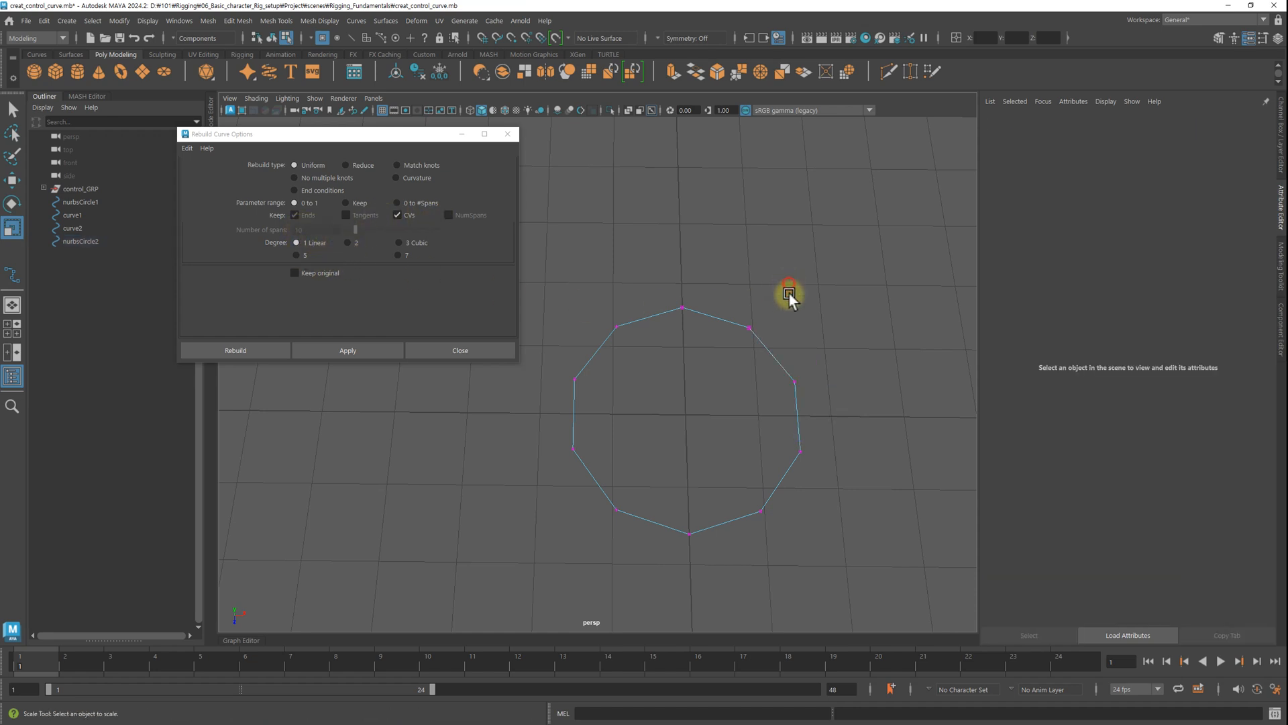
# Step: Select every second control vertex around the linear circle and scale the five uniformly outward into a five-pointed star
pyautogui.keyDown('alt'); pyautogui.moveTo(793, 426); pyautogui.dragTo(694, 383); pyautogui.keyUp('alt')
pyautogui.moveTo(765, 361); pyautogui.dragTo(739, 302)
pyautogui.keyDown('shift'); pyautogui.moveTo(823, 467); pyautogui.dragTo(756, 443); pyautogui.keyUp('shift')
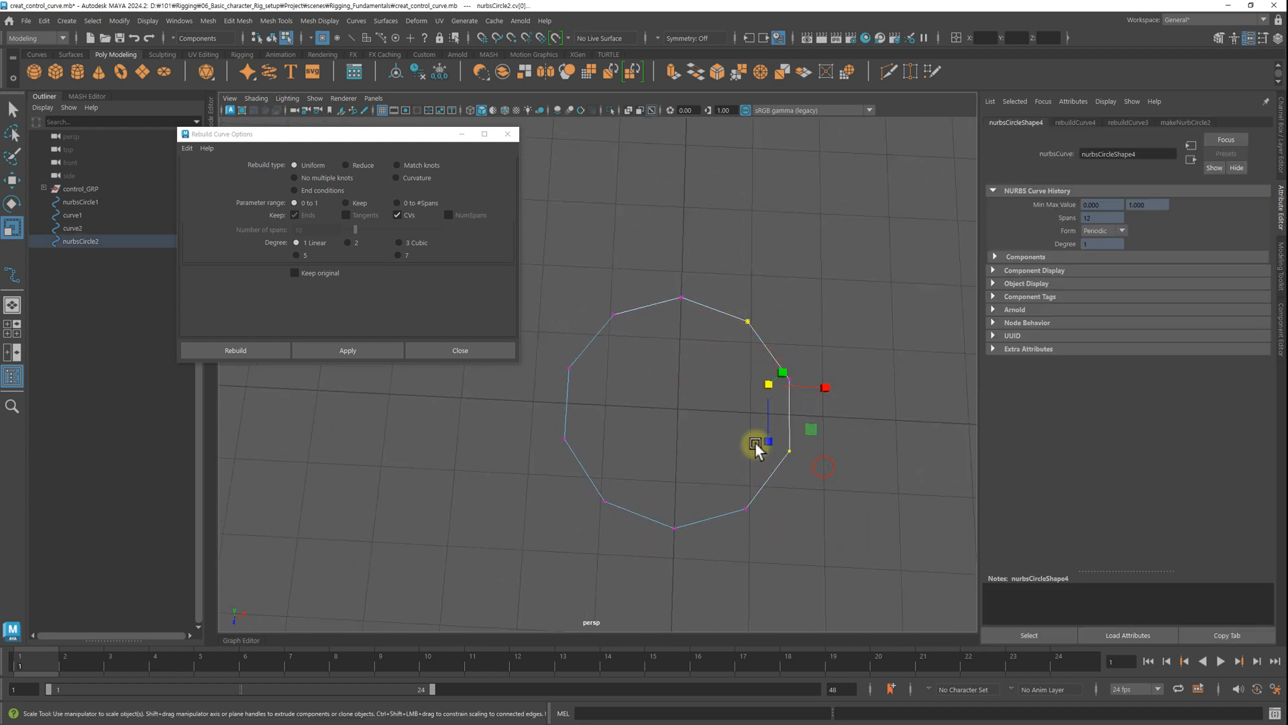
pyautogui.keyDown('shift'); pyautogui.moveTo(713, 538); pyautogui.dragTo(512, 411); pyautogui.keyUp('shift')
pyautogui.keyDown('shift'); pyautogui.moveTo(640, 347); pyautogui.dragTo(590, 296); pyautogui.keyUp('shift')
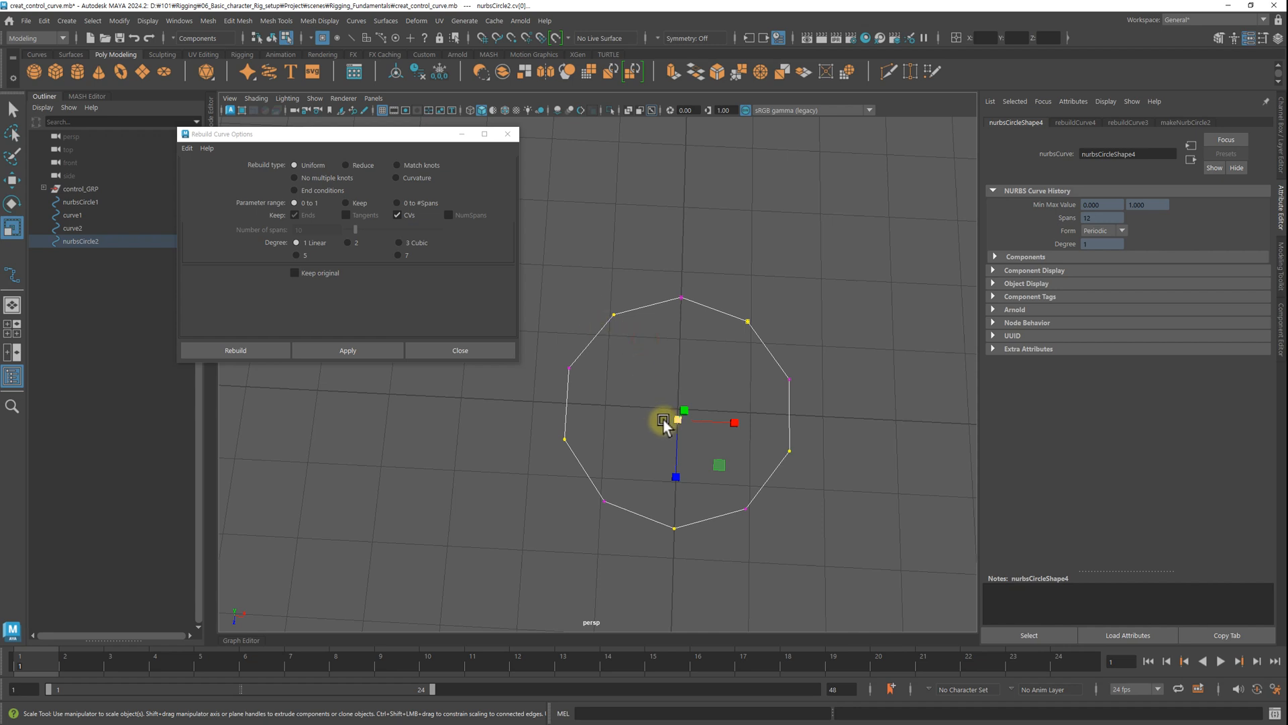
pyautogui.moveTo(663, 421); pyautogui.dragTo(798, 407)
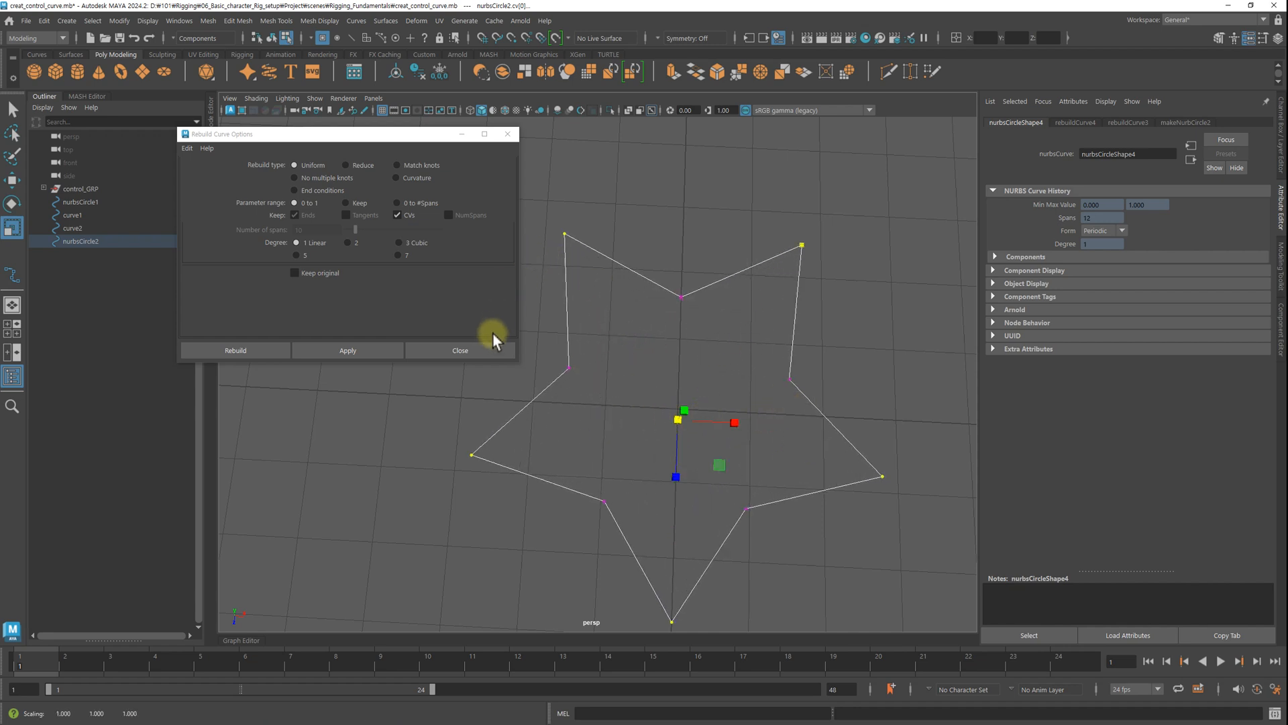
# Step: Reset the Rebuild Curve options to their defaults and close the dialog
pyautogui.click(188, 148)
pyautogui.click(208, 176)
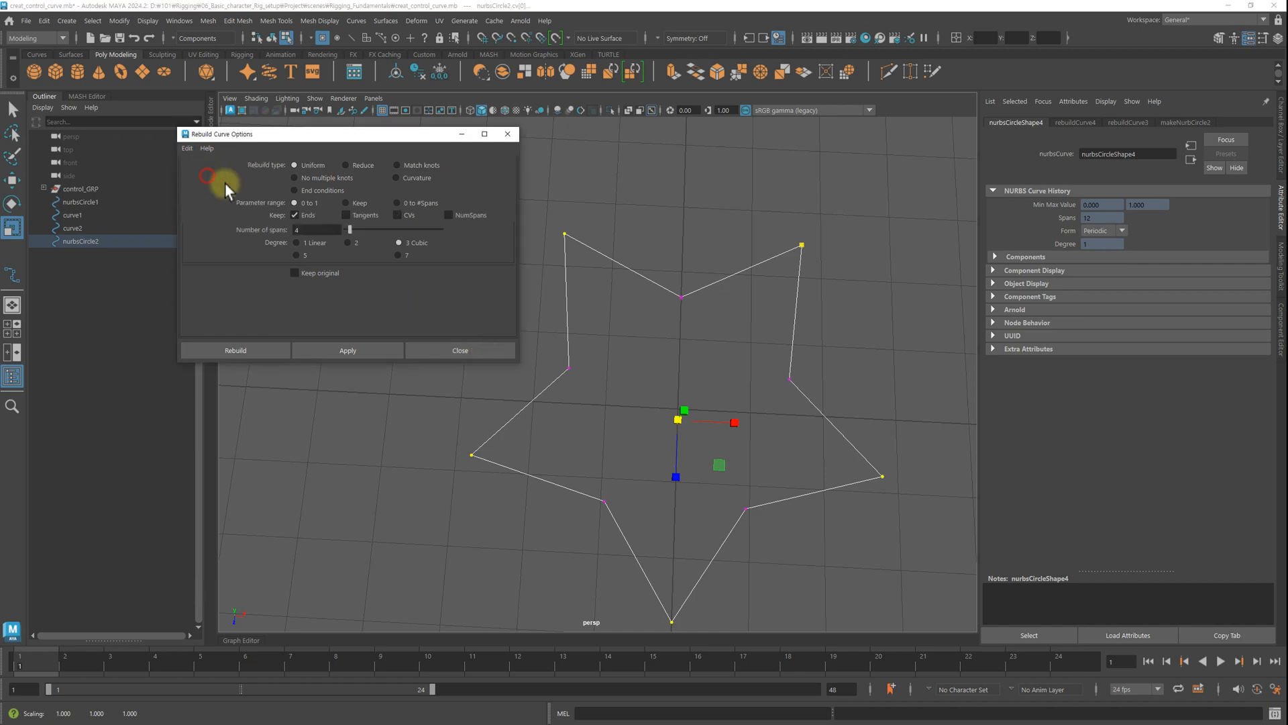
pyautogui.click(453, 354)
# Step: Return to object selection and delete the star-shaped curve at the centre of the grid
pyautogui.click(511, 321)
pyautogui.scroll(-5, 517, 332)
pyautogui.keyDown('alt'); pyautogui.moveTo(768, 388); pyautogui.dragTo(768, 372); pyautogui.keyUp('alt')
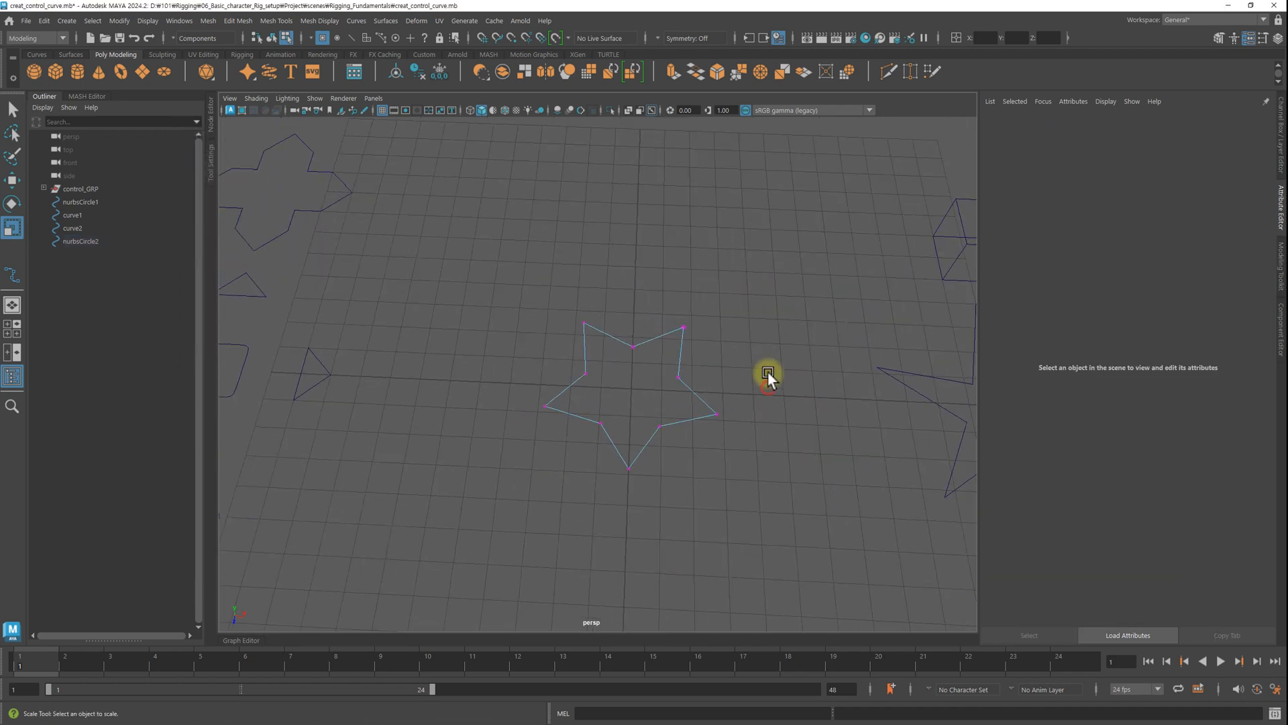
pyautogui.press('F8')
pyautogui.keyDown('alt'); pyautogui.moveTo(768, 372); pyautogui.dragTo(683, 372, button='middle'); pyautogui.keyUp('alt')
pyautogui.keyDown('alt'); pyautogui.moveTo(683, 372); pyautogui.dragTo(578, 364, button='right'); pyautogui.keyUp('alt')
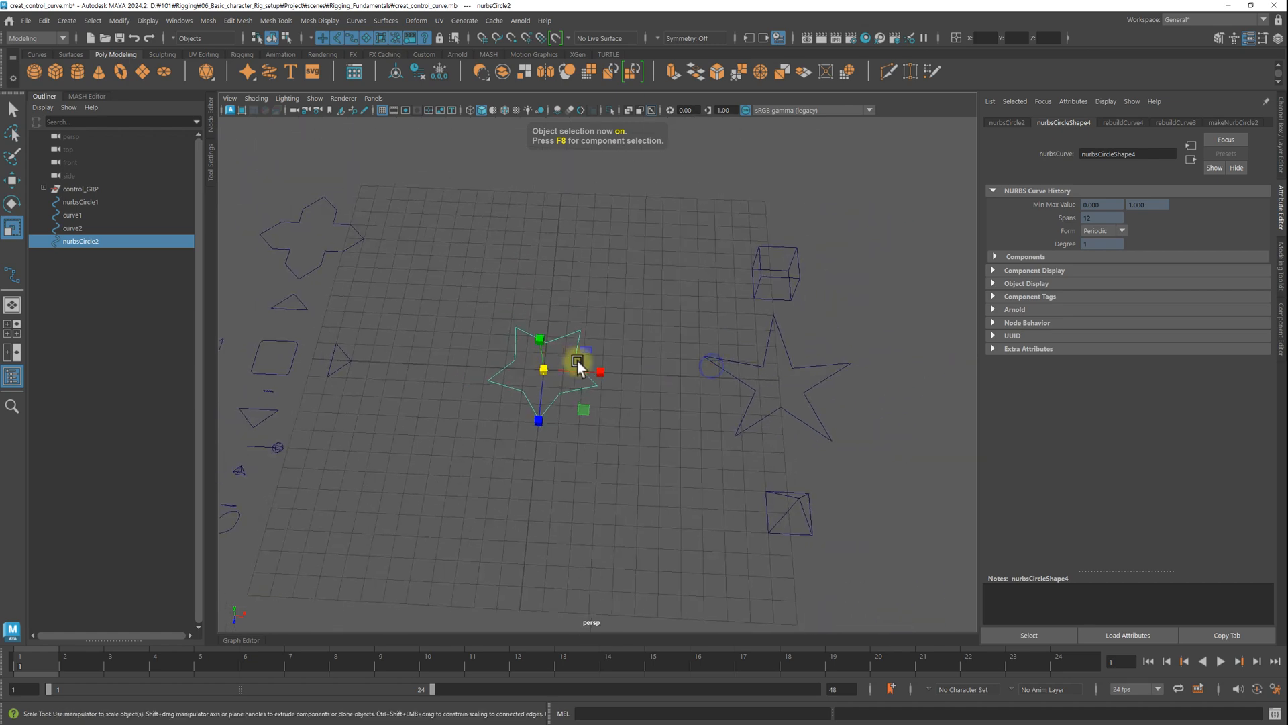
pyautogui.keyDown('alt'); pyautogui.moveTo(578, 365); pyautogui.dragTo(605, 344); pyautogui.keyUp('alt')
pyautogui.click(828, 466)
pyautogui.click(722, 282)
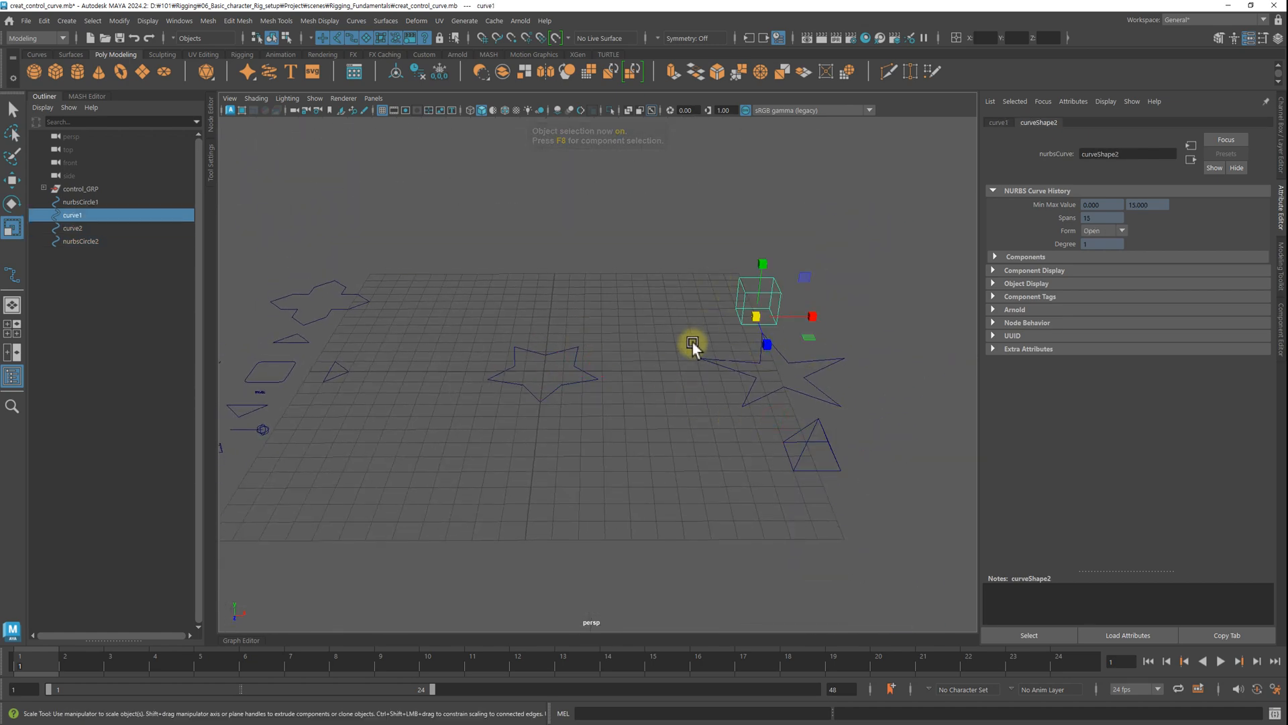
pyautogui.click(514, 343)
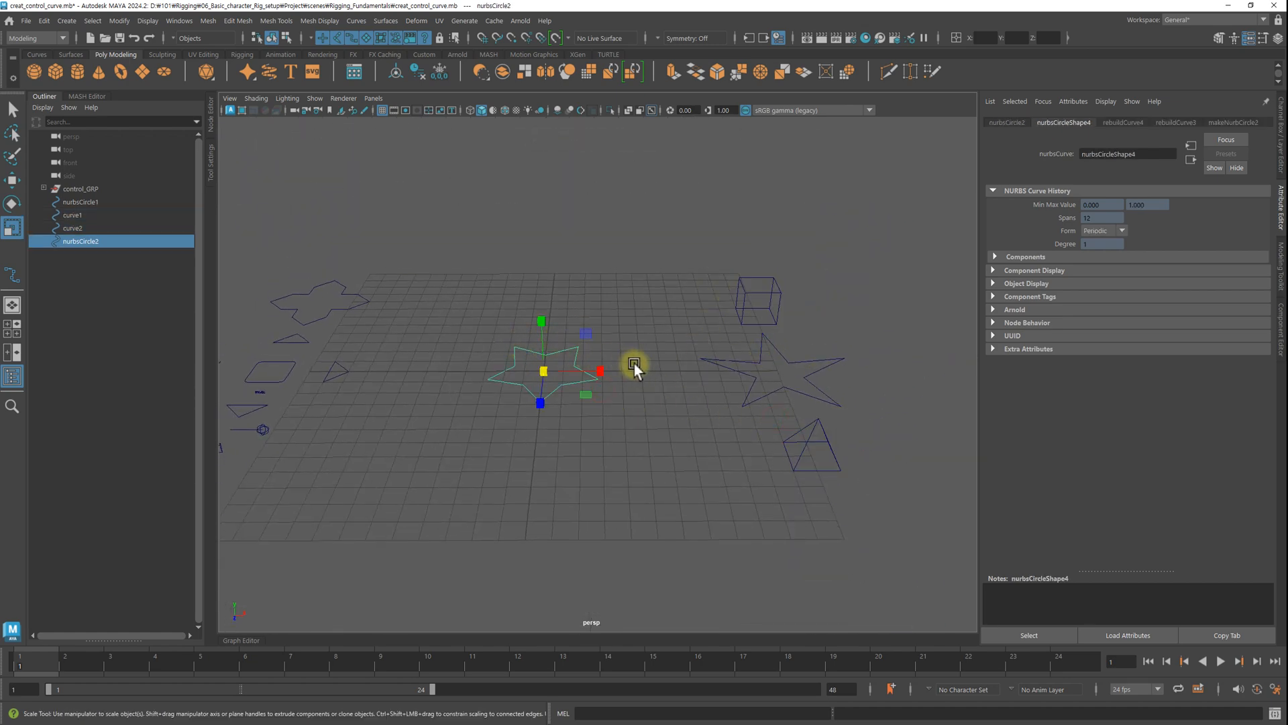
pyautogui.press('Delete')
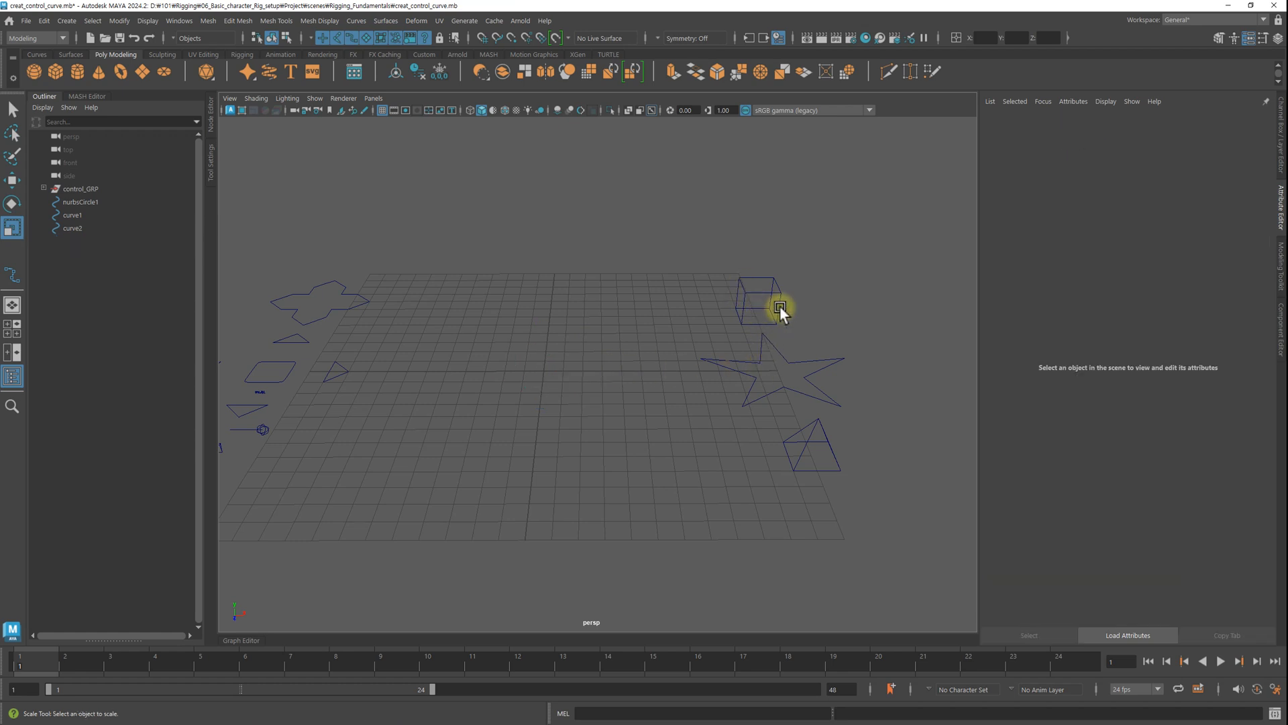
# Step: Draw a closed 4 by 4 unit square with the EP Curve tool, snapped to the grid and centred on the origin
pyautogui.click(67, 20)
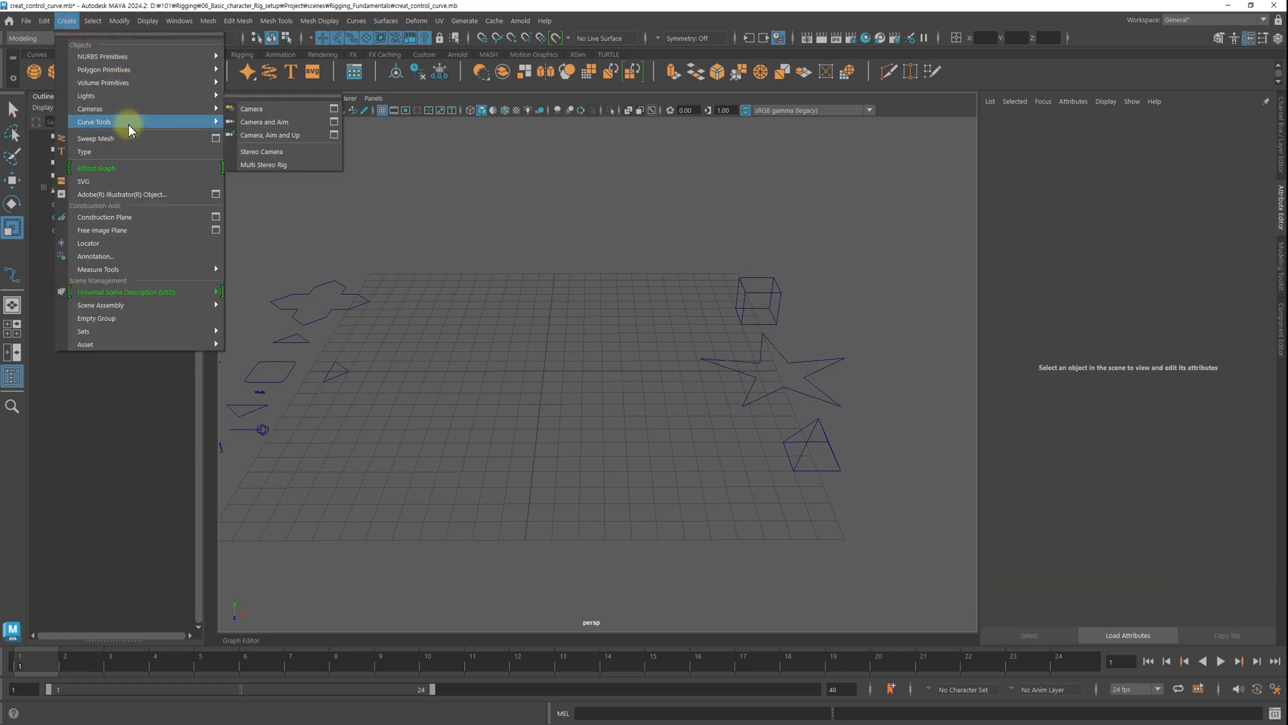
pyautogui.moveTo(201, 121)
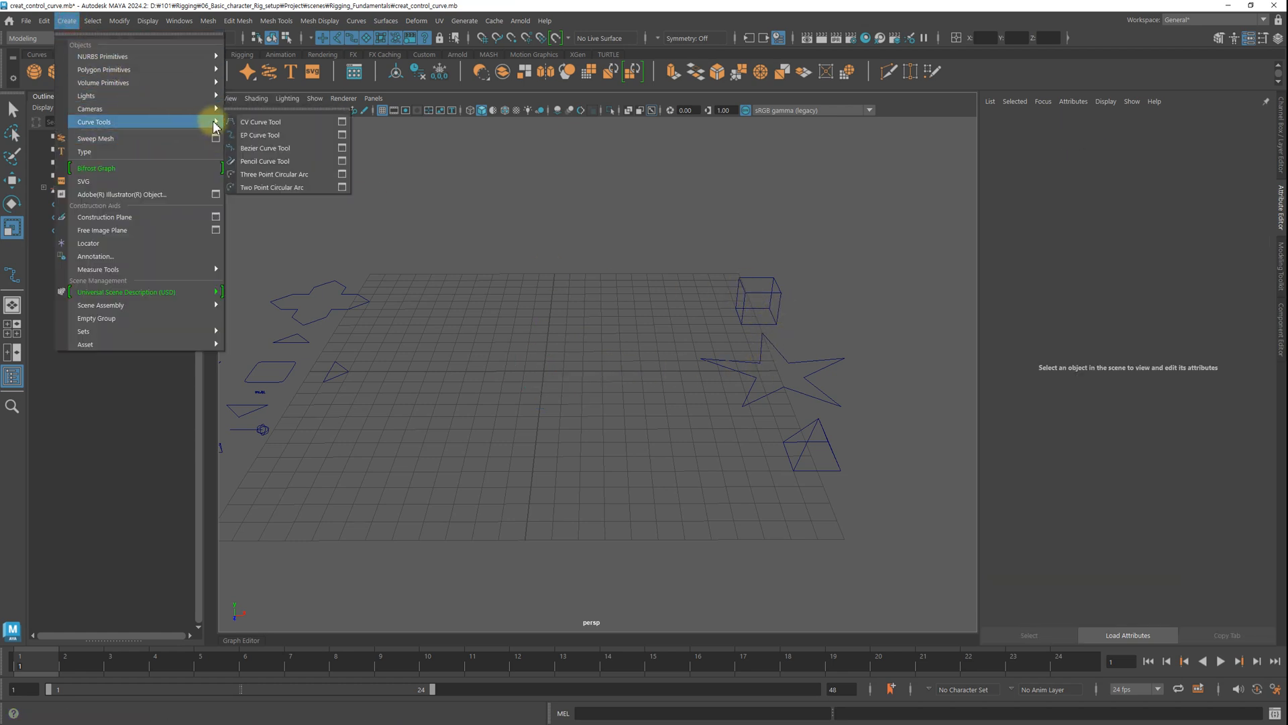
pyautogui.click(285, 132)
pyautogui.keyDown('alt'); pyautogui.moveTo(558, 357); pyautogui.dragTo(710, 378, button='right'); pyautogui.keyUp('alt')
pyautogui.keyDown('alt'); pyautogui.moveTo(661, 360); pyautogui.dragTo(695, 336, button='middle'); pyautogui.keyUp('alt')
pyautogui.keyDown('alt'); pyautogui.moveTo(696, 336); pyautogui.dragTo(621, 342, button='right'); pyautogui.keyUp('alt')
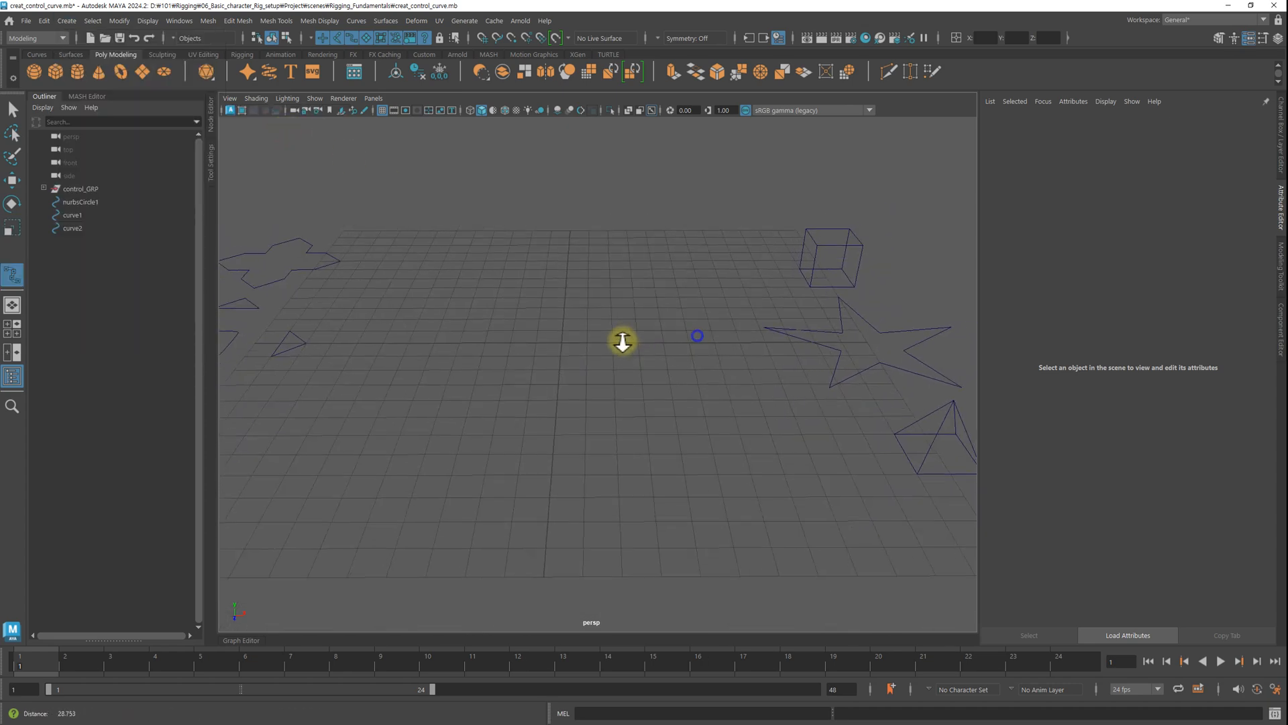
pyautogui.keyDown('alt'); pyautogui.moveTo(606, 352); pyautogui.dragTo(600, 376); pyautogui.keyUp('alt')
pyautogui.keyDown('alt'); pyautogui.moveTo(552, 374); pyautogui.dragTo(689, 403, button='right'); pyautogui.keyUp('alt')
pyautogui.keyDown('alt'); pyautogui.moveTo(615, 363); pyautogui.dragTo(639, 389, button='middle'); pyautogui.keyUp('alt')
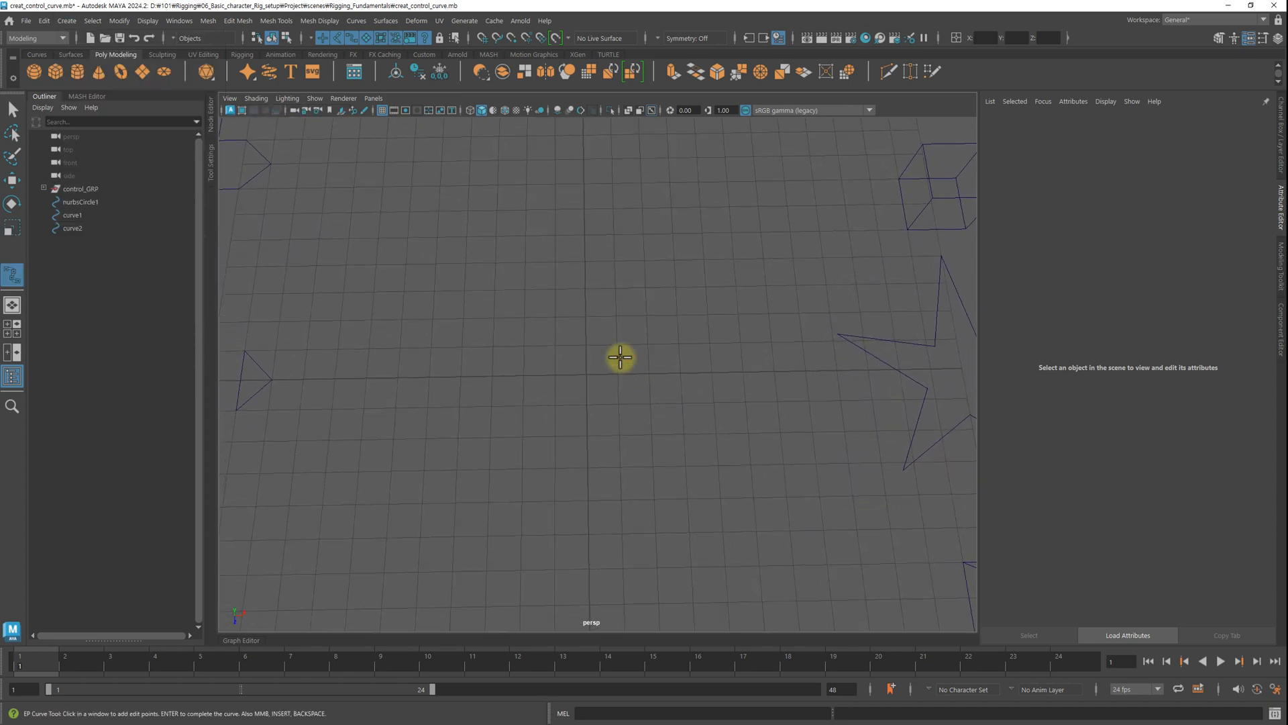
pyautogui.click(525, 321)
pyautogui.click(524, 436)
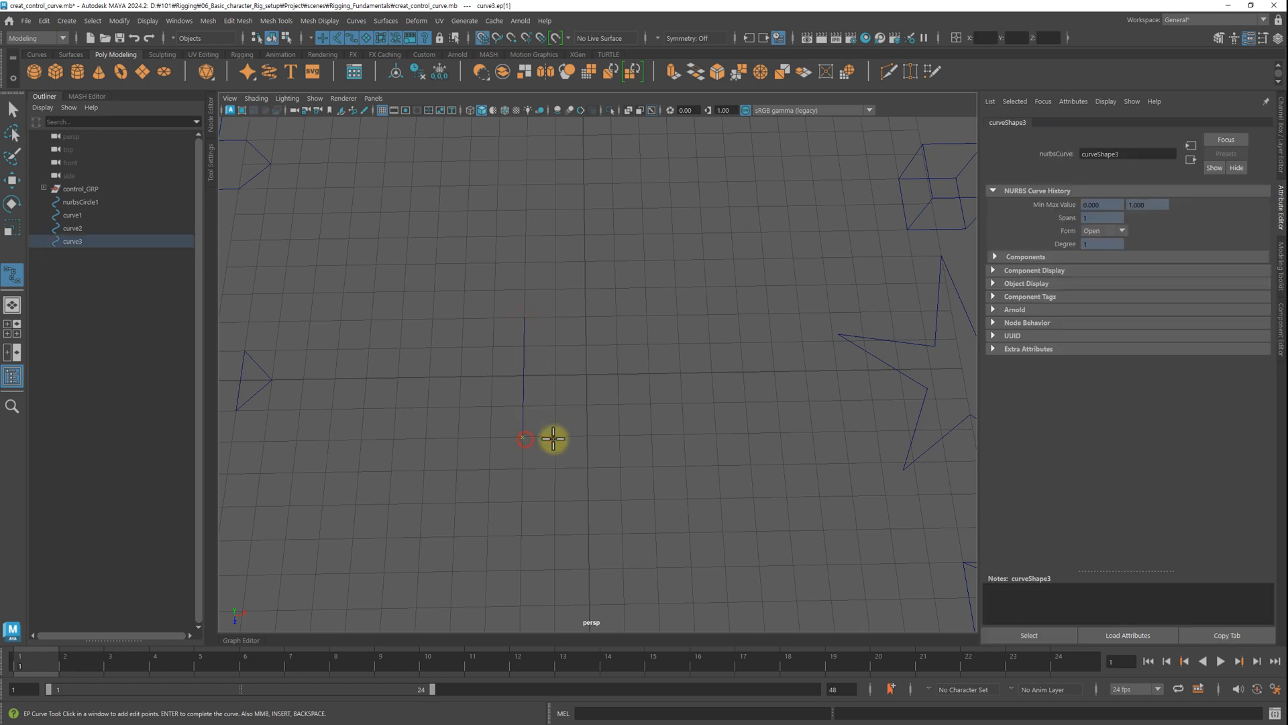
pyautogui.click(653, 434)
pyautogui.click(651, 321)
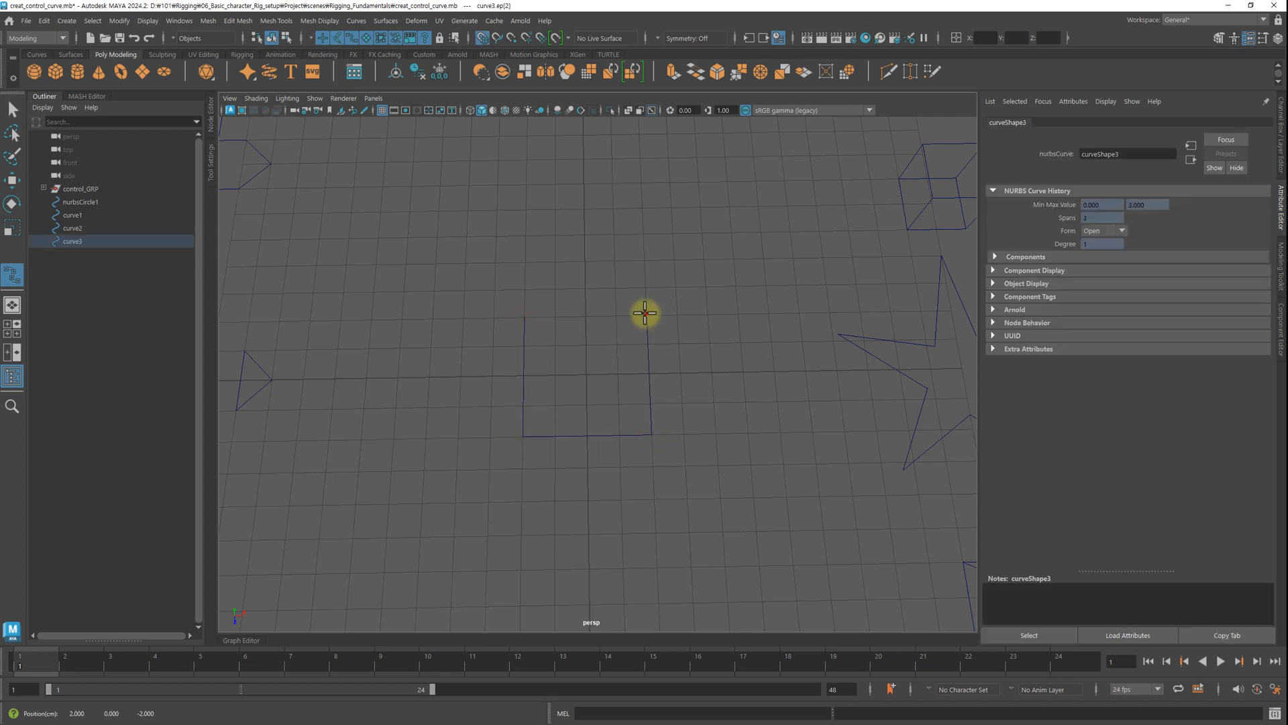
pyautogui.click(526, 320)
# Step: Switch to the four-view layout and continue the curve as an upright square face on the base's back edge
pyautogui.keyDown('alt'); pyautogui.moveTo(684, 374); pyautogui.dragTo(650, 336); pyautogui.keyUp('alt')
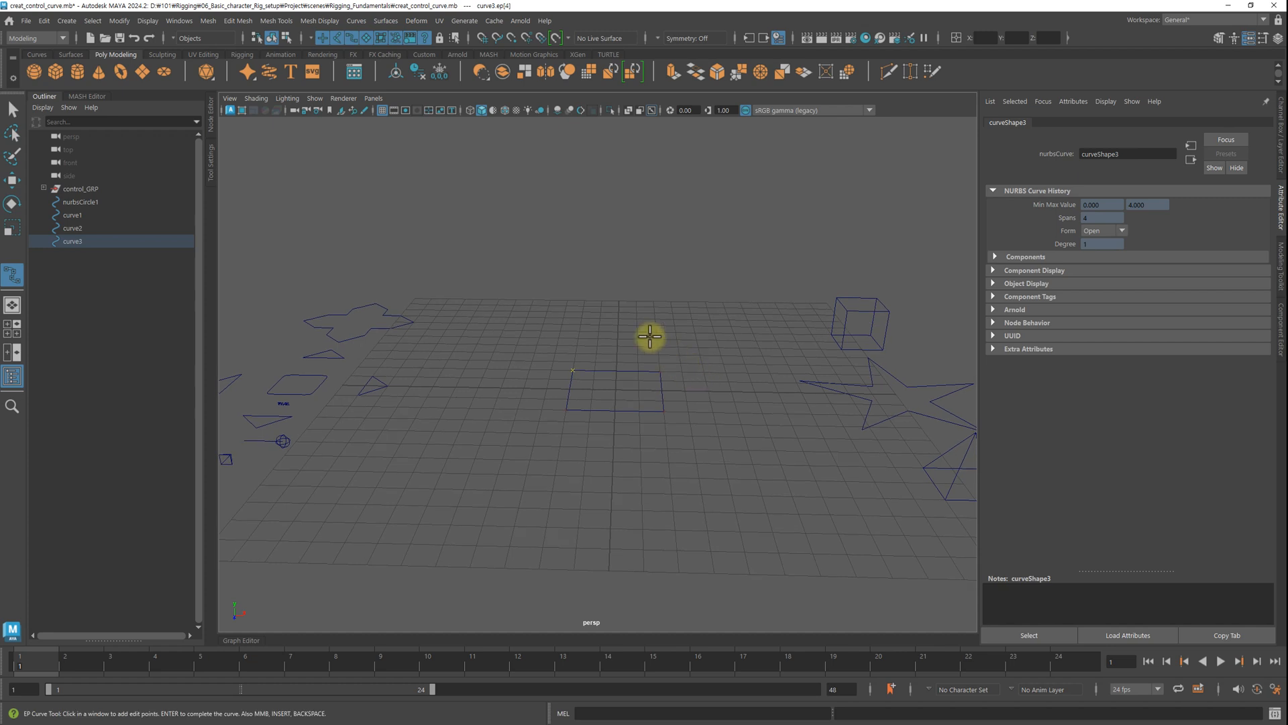
pyautogui.press('space')
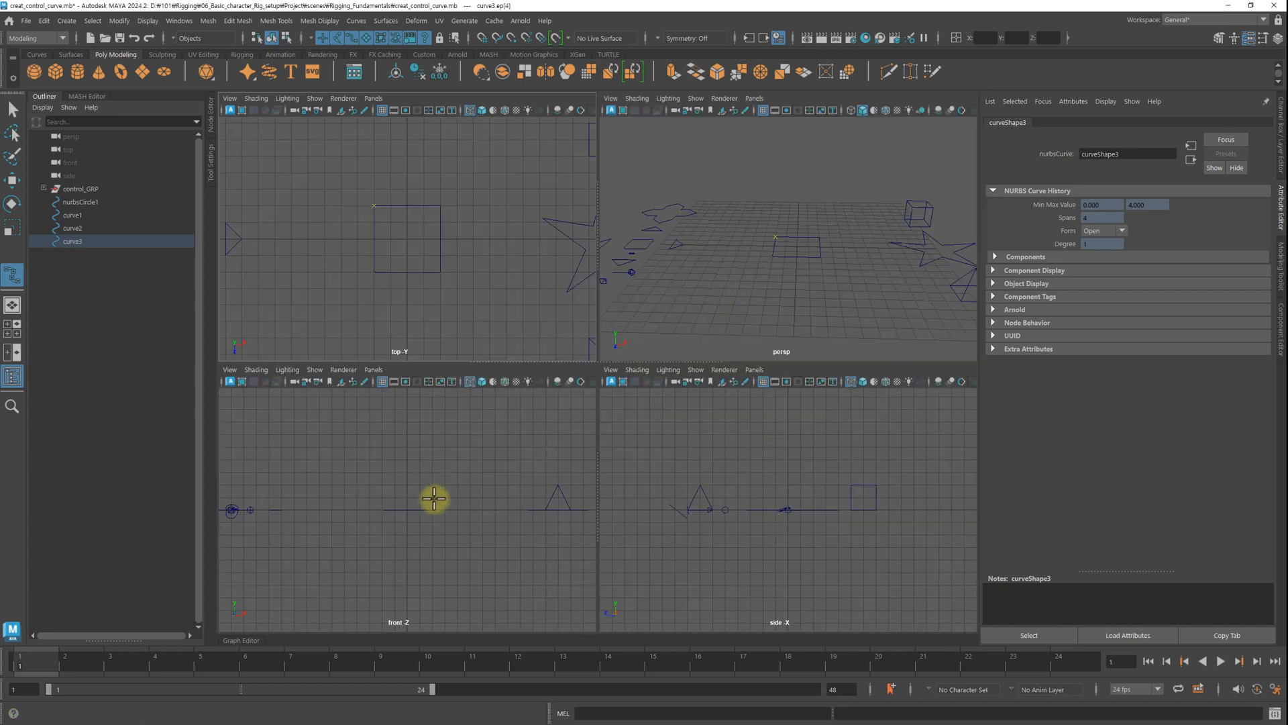
pyautogui.keyDown('alt'); pyautogui.moveTo(371, 497); pyautogui.dragTo(428, 479, button='right'); pyautogui.keyUp('alt')
pyautogui.keyDown('alt'); pyautogui.moveTo(428, 478); pyautogui.dragTo(407, 511, button='middle'); pyautogui.keyUp('alt')
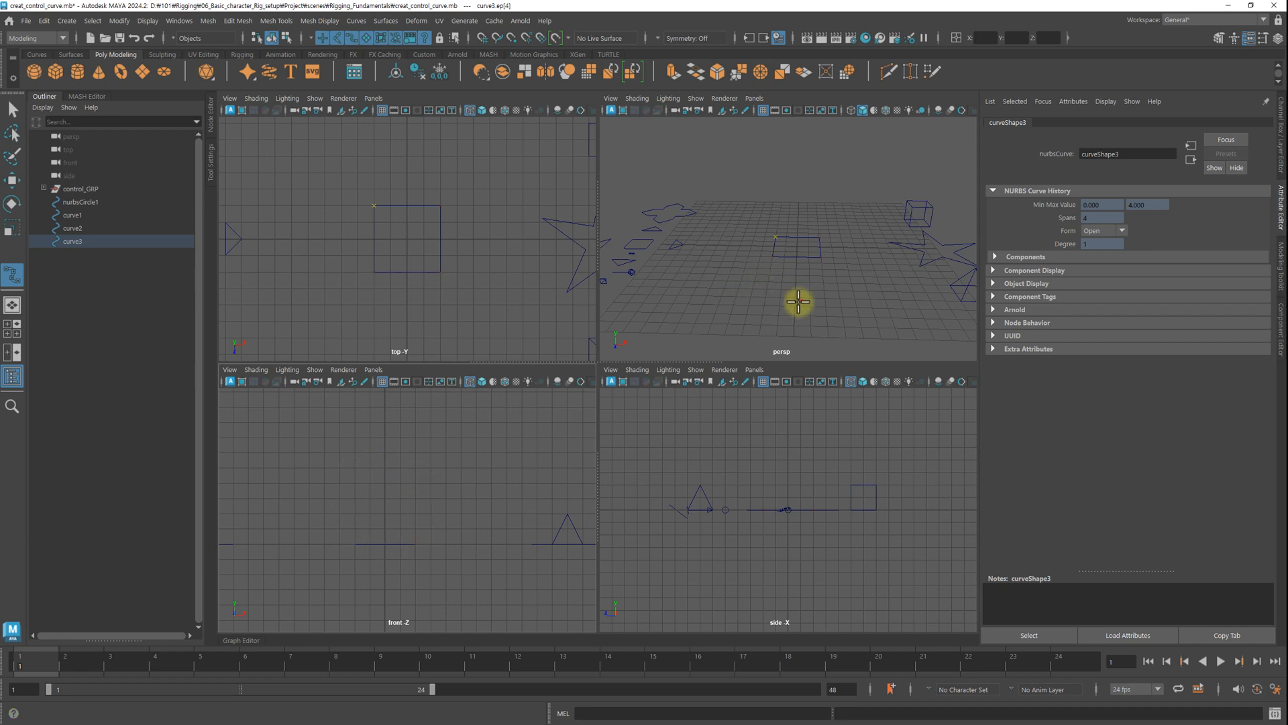
pyautogui.keyDown('alt'); pyautogui.moveTo(800, 296); pyautogui.dragTo(743, 295); pyautogui.keyUp('alt')
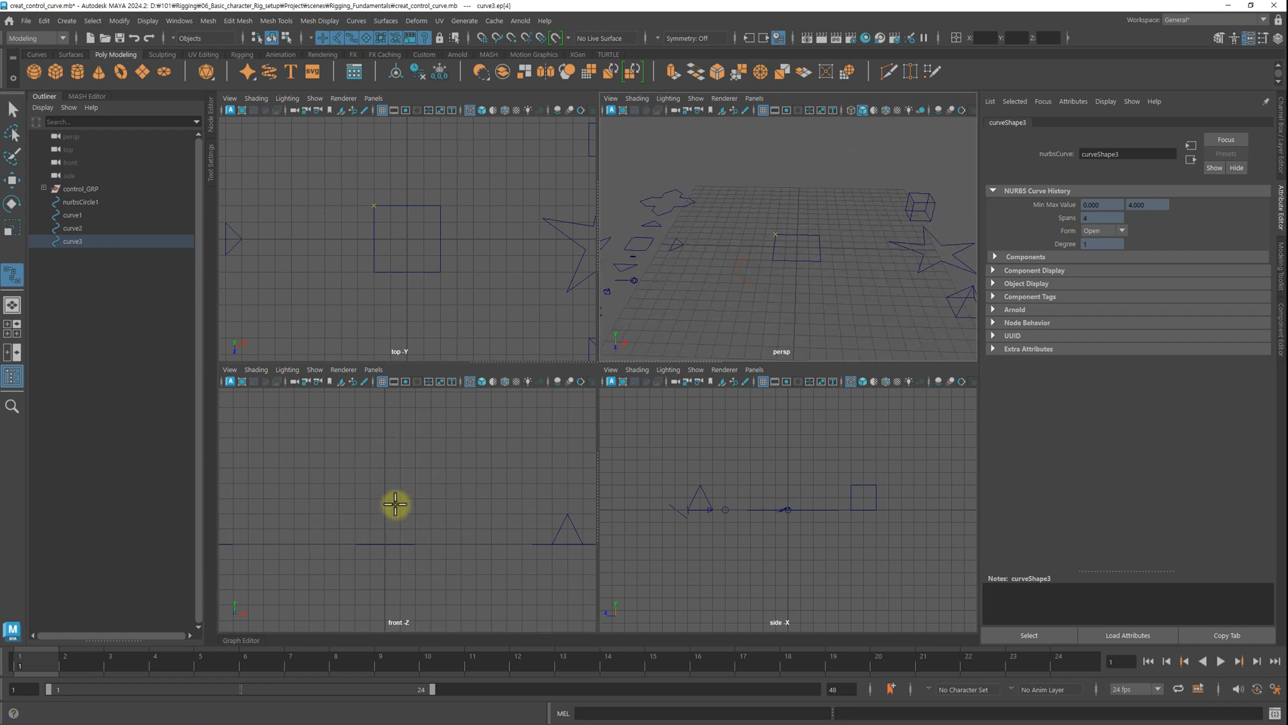
pyautogui.click(356, 485)
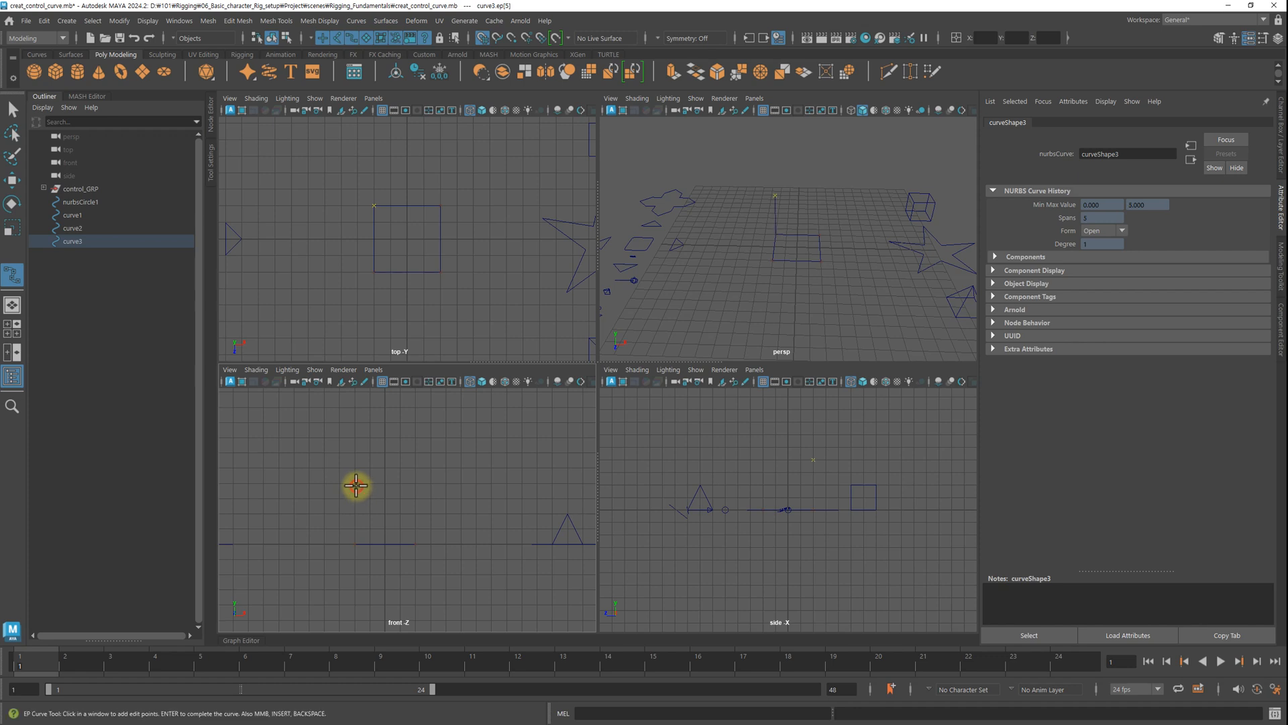
pyautogui.click(414, 484)
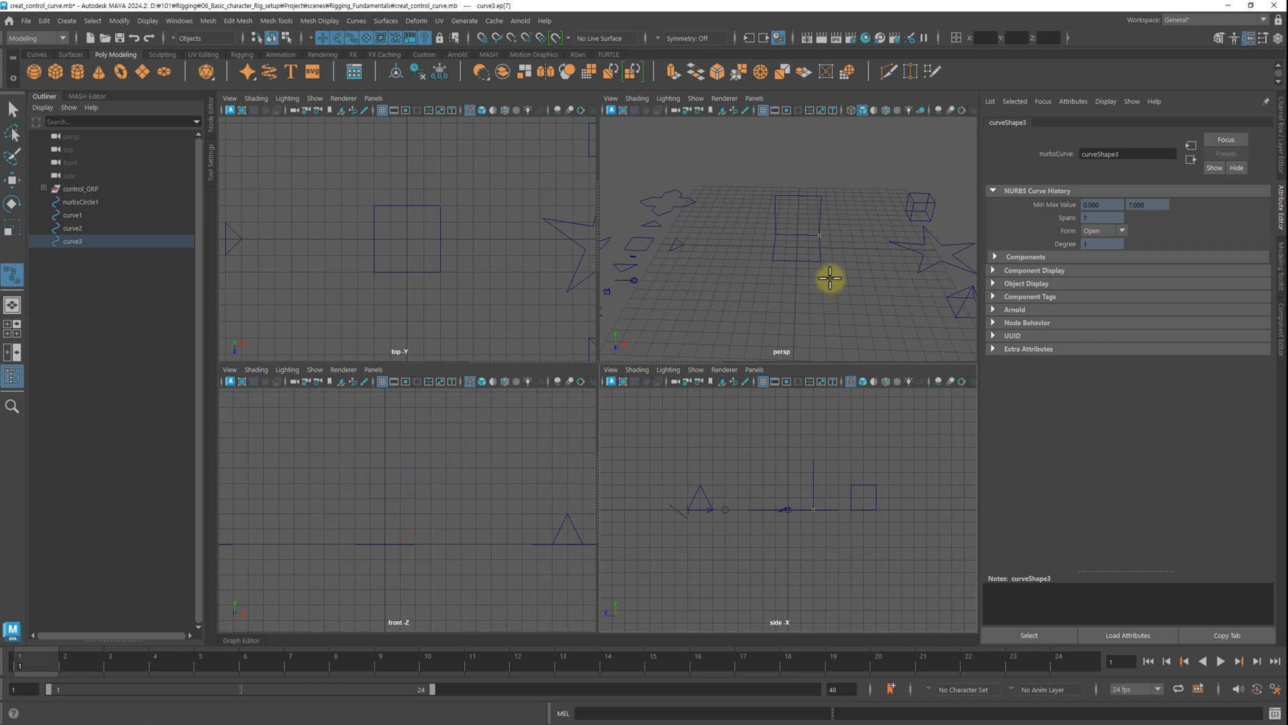
# Step: Continue the curve along the base to the front right corner and trace the upright front face of the cube
pyautogui.keyDown('alt'); pyautogui.moveTo(831, 279); pyautogui.dragTo(754, 261); pyautogui.keyUp('alt')
pyautogui.keyDown('alt'); pyautogui.moveTo(754, 262); pyautogui.dragTo(860, 279, button='right'); pyautogui.keyUp('alt')
pyautogui.keyDown('alt'); pyautogui.moveTo(859, 279); pyautogui.dragTo(842, 275, button='middle'); pyautogui.keyUp('alt')
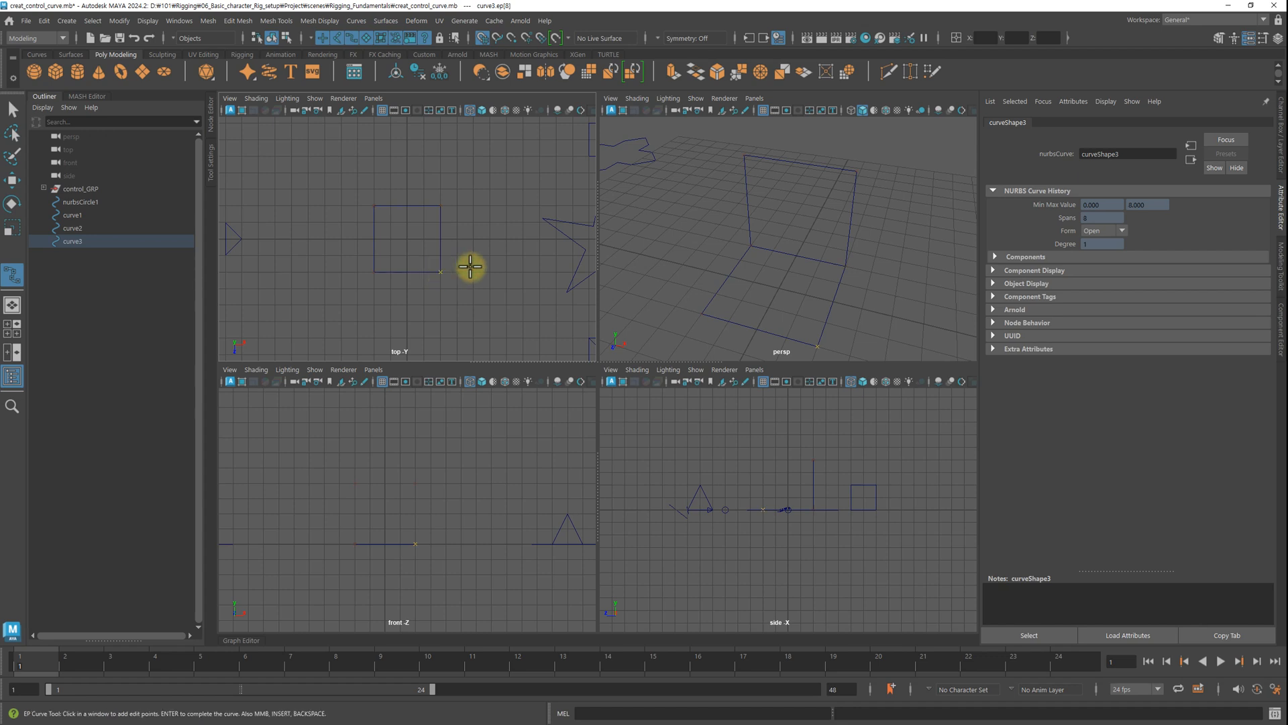
pyautogui.keyDown('alt'); pyautogui.moveTo(836, 276); pyautogui.dragTo(858, 279); pyautogui.keyUp('alt')
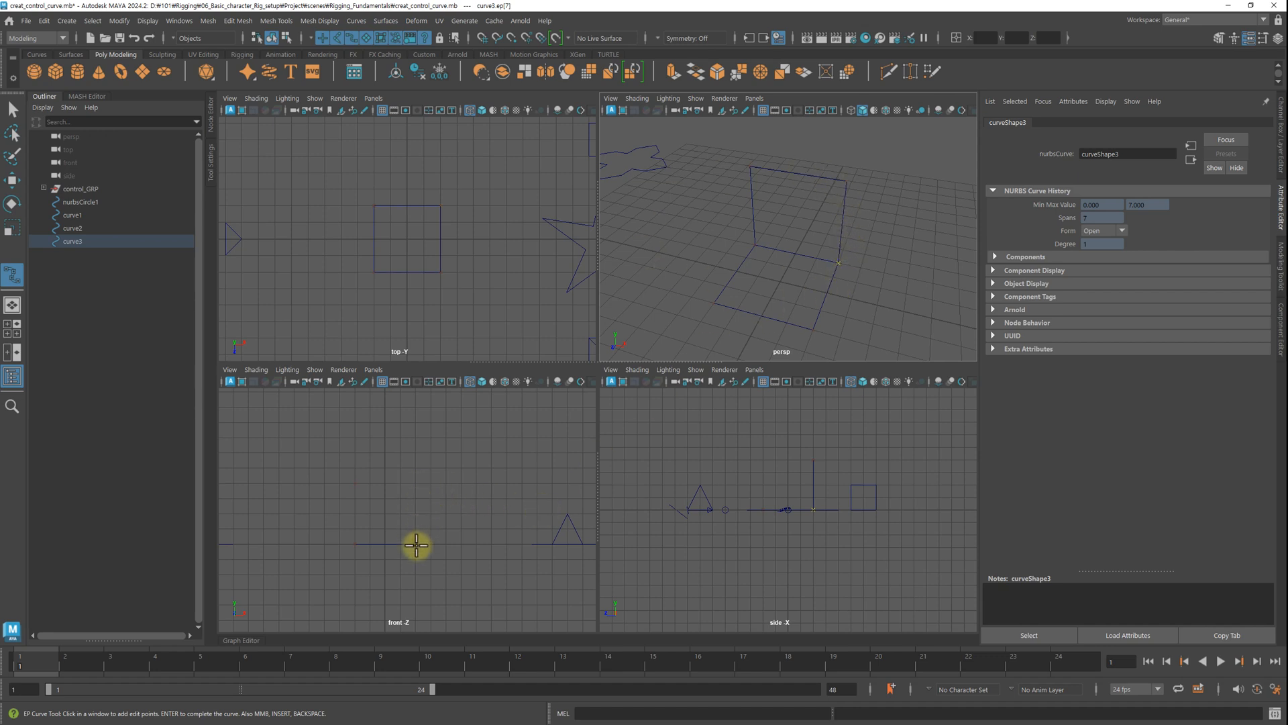
pyautogui.click(441, 273)
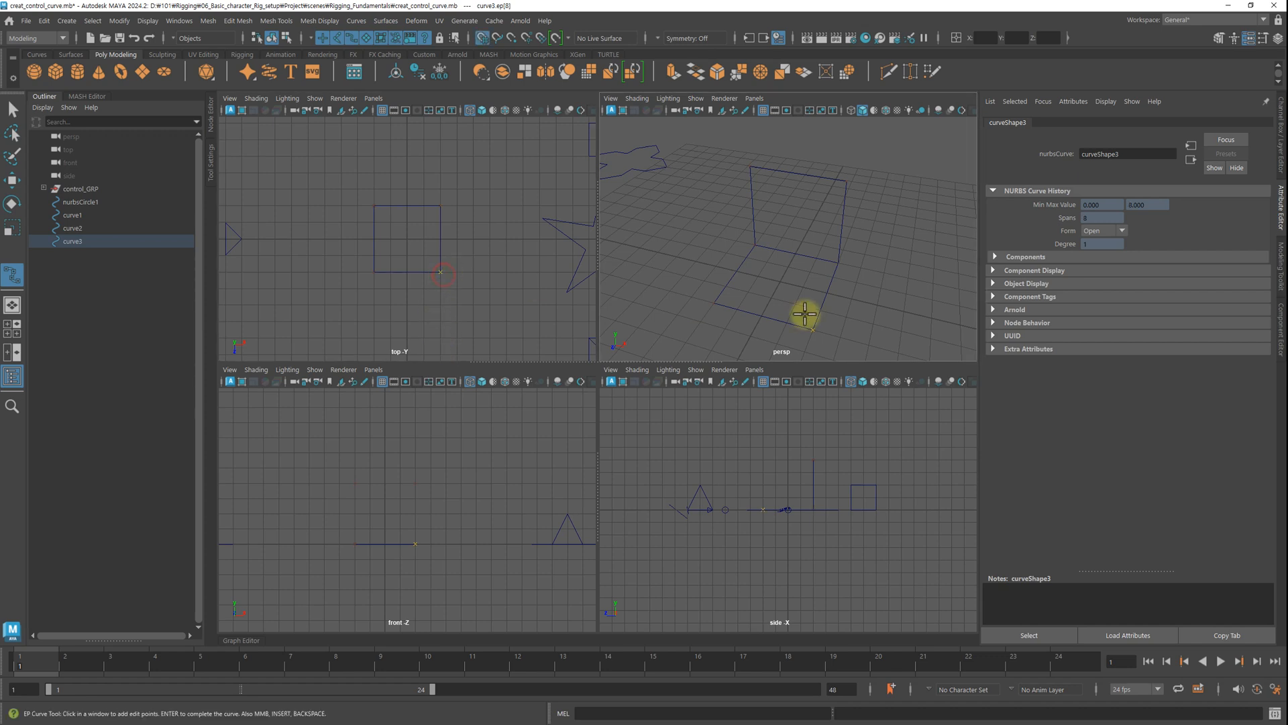
pyautogui.click(416, 483)
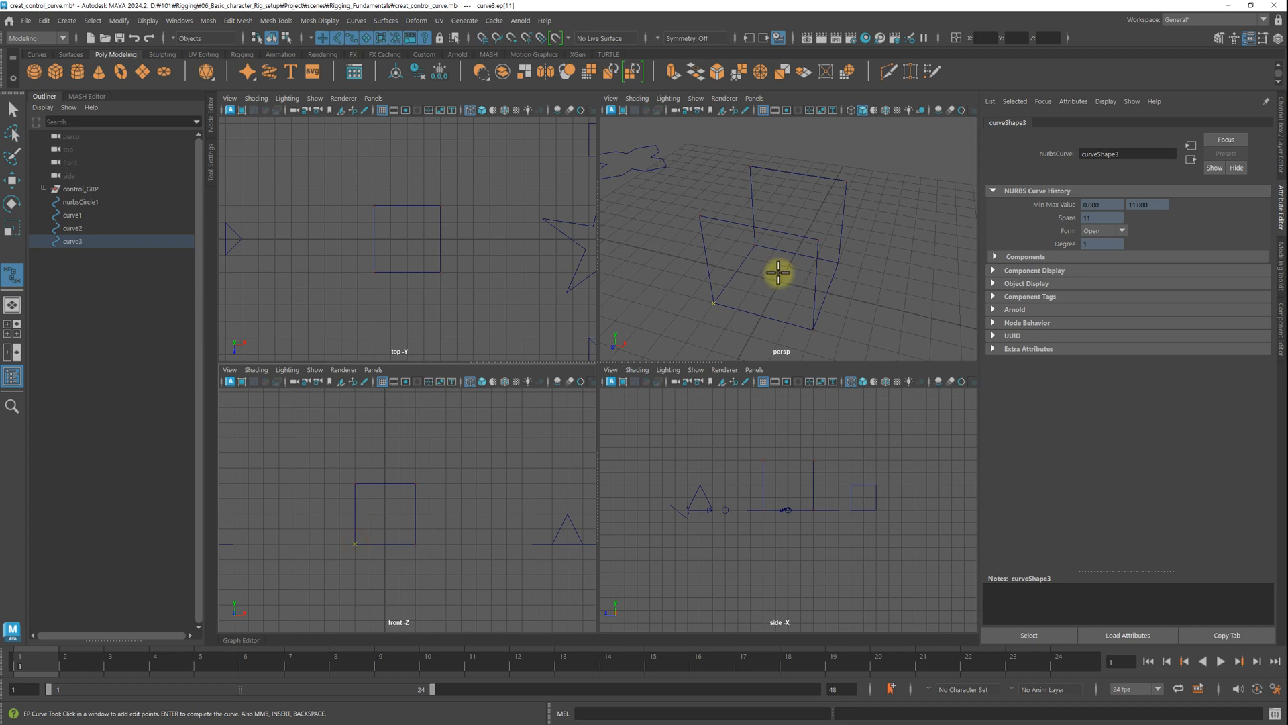
# Step: Retrace the front left vertical edge upward and connect the front and back faces along the cube's two upper side edges
pyautogui.keyDown('alt'); pyautogui.moveTo(779, 273); pyautogui.dragTo(838, 272); pyautogui.keyUp('alt')
pyautogui.click(353, 483)
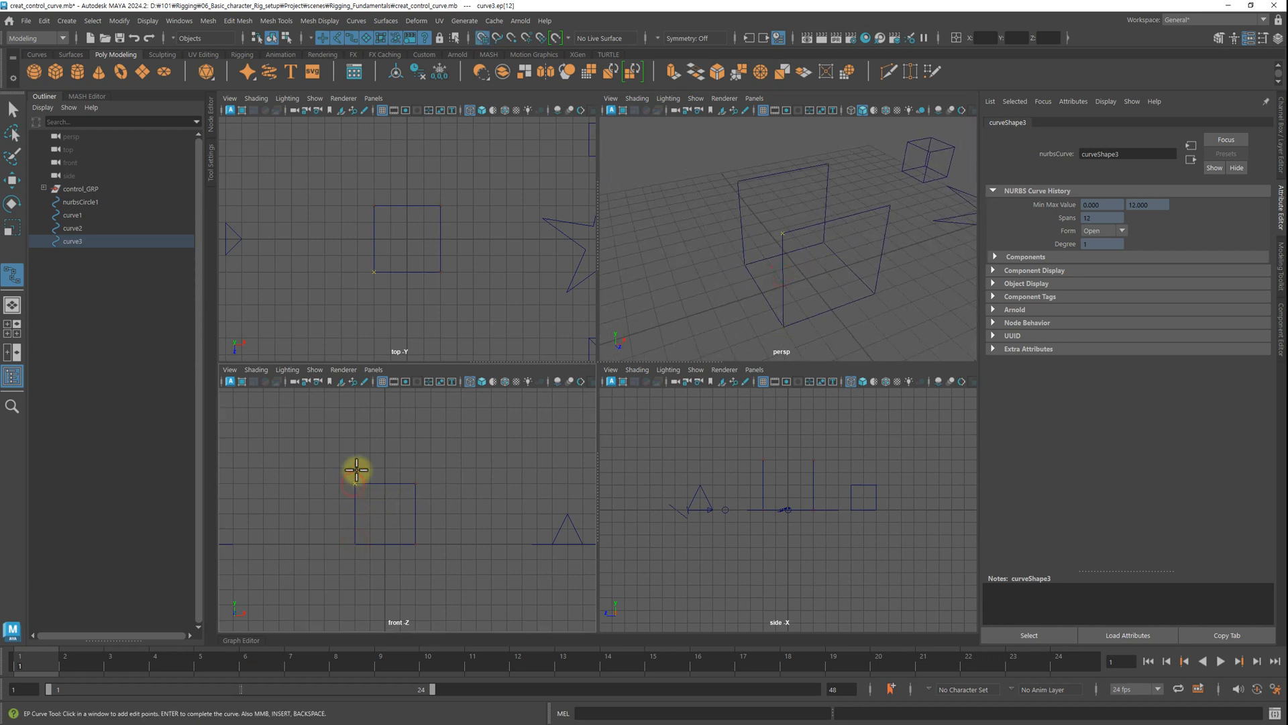
pyautogui.click(374, 205)
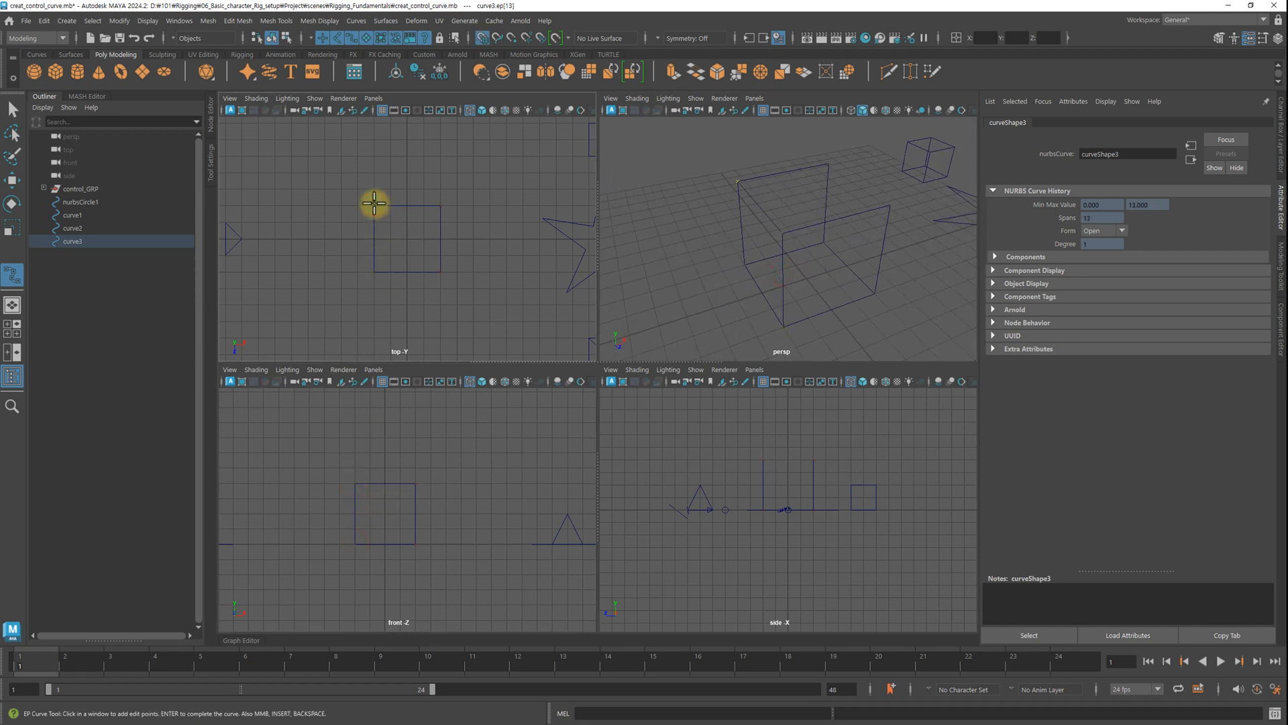
pyautogui.click(442, 272)
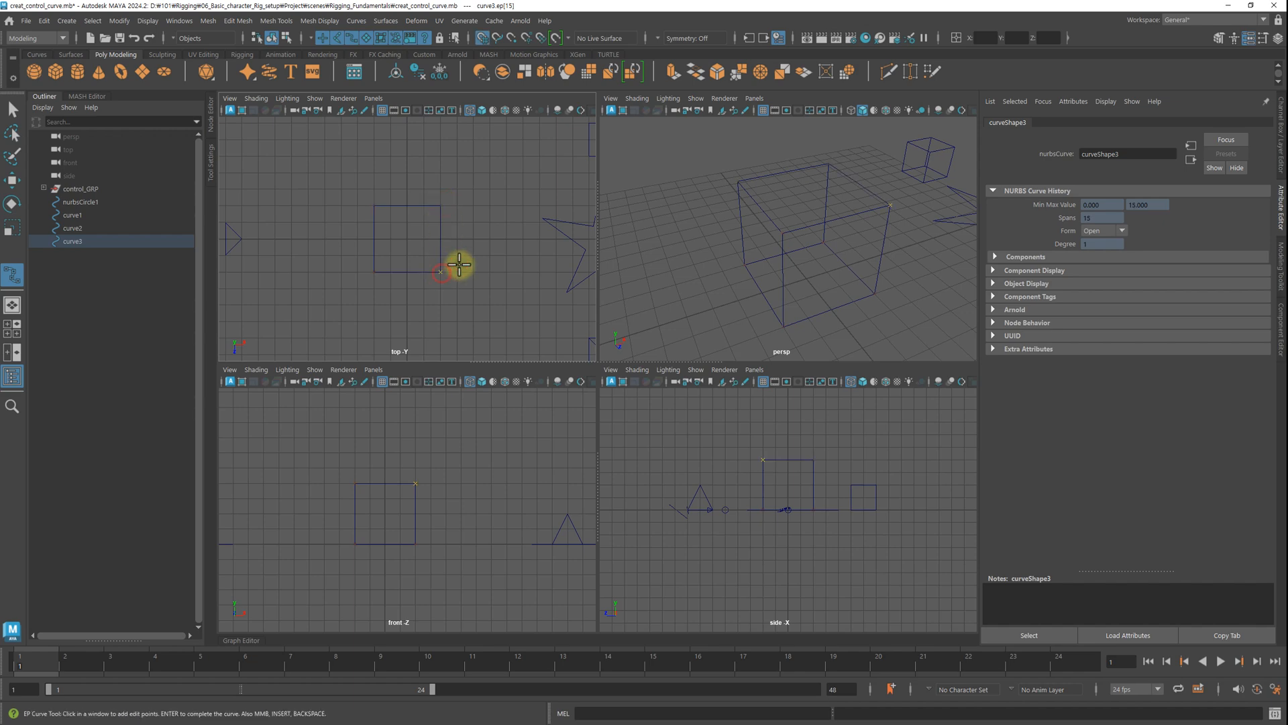
# Step: Finish the wireframe cube curve and return to the single perspective view
pyautogui.press('Return')
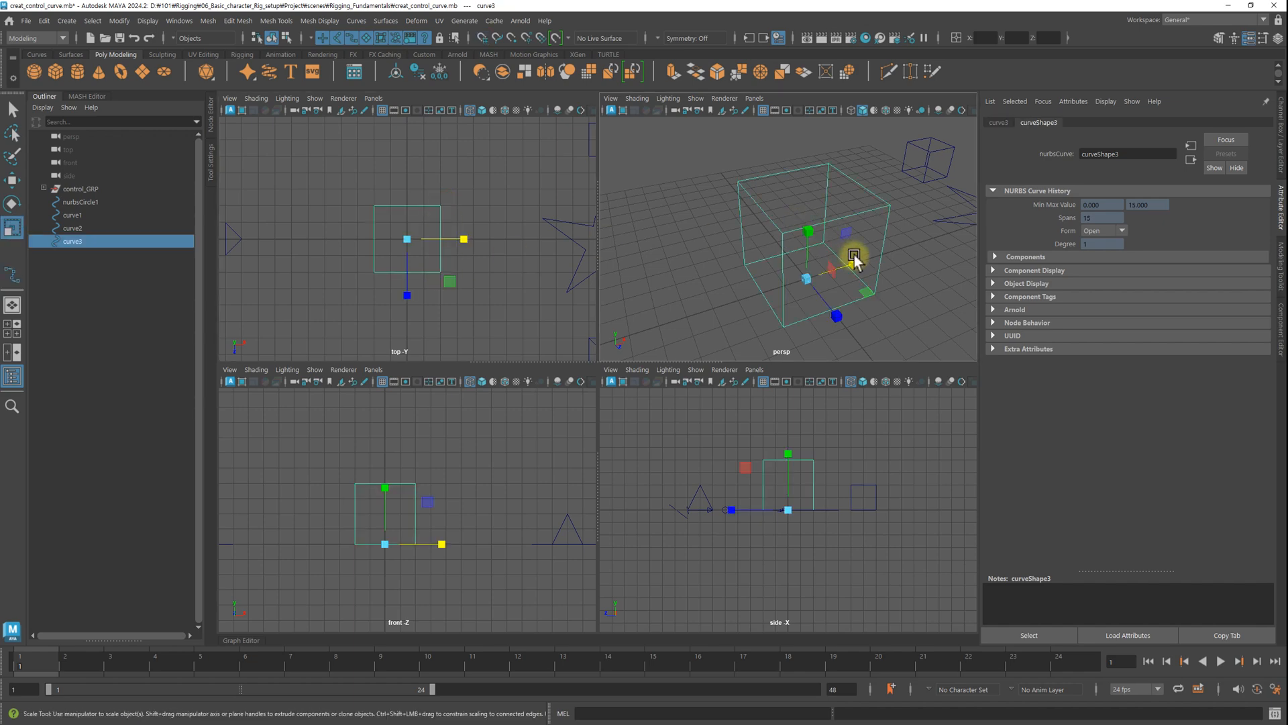
pyautogui.press('space')
pyautogui.keyDown('alt'); pyautogui.moveTo(851, 253); pyautogui.dragTo(637, 336); pyautogui.keyUp('alt')
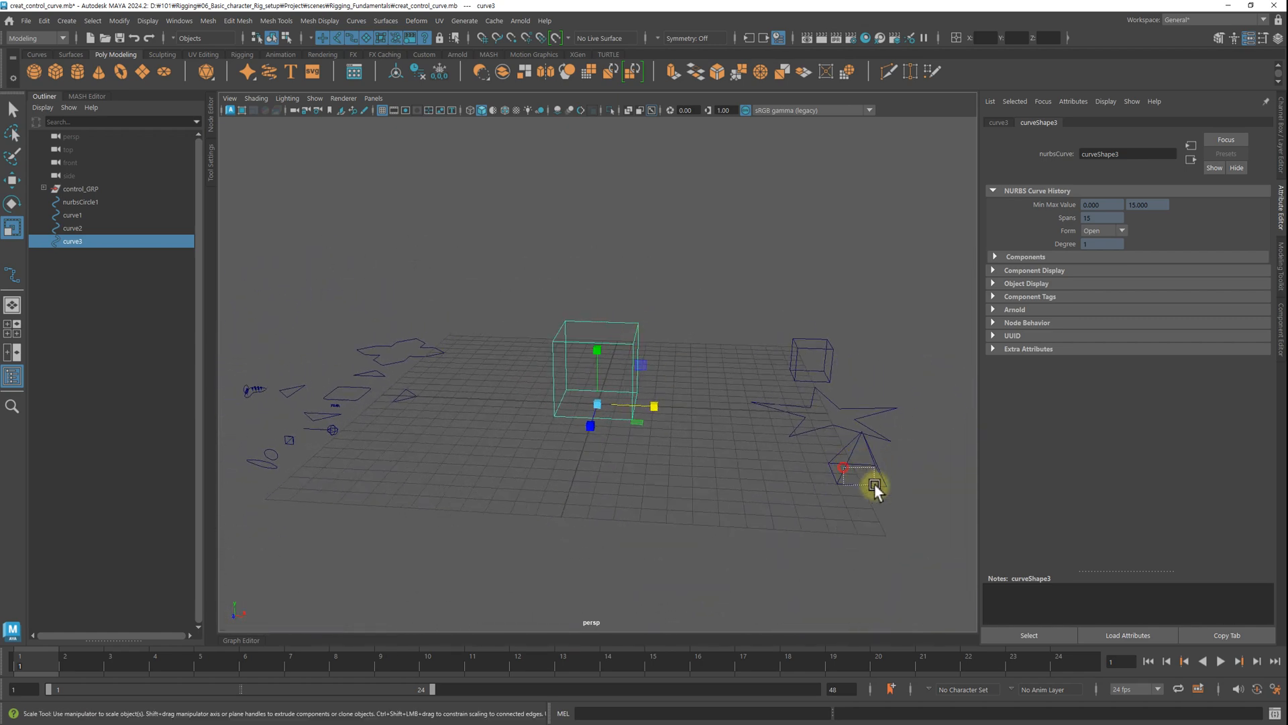
# Step: Select the upper control vertices of the cube curve and activate the Move tool in the four-view layout
pyautogui.moveTo(875, 488); pyautogui.dragTo(876, 489)
pyautogui.click(609, 328)
pyautogui.moveTo(604, 326); pyautogui.dragTo(567, 321, button='right')
pyautogui.keyDown('alt'); pyautogui.moveTo(518, 291); pyautogui.dragTo(678, 385); pyautogui.keyUp('alt')
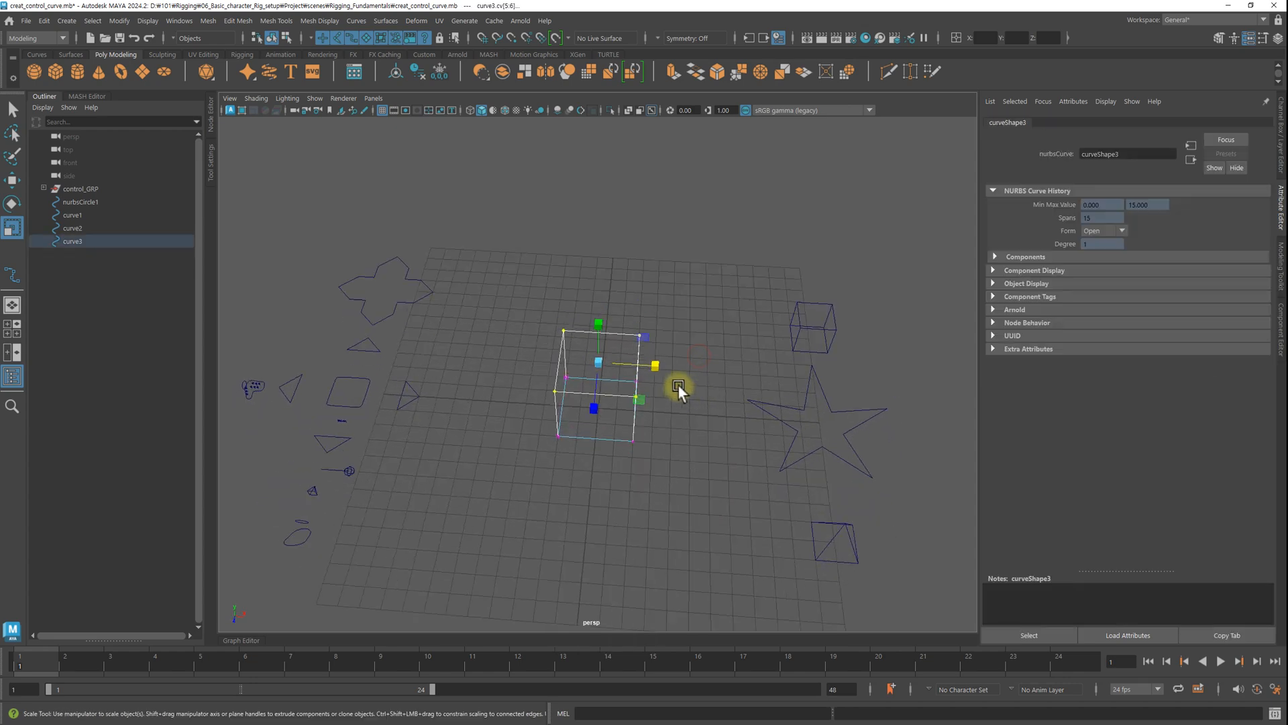
pyautogui.press('space')
pyautogui.press('w')
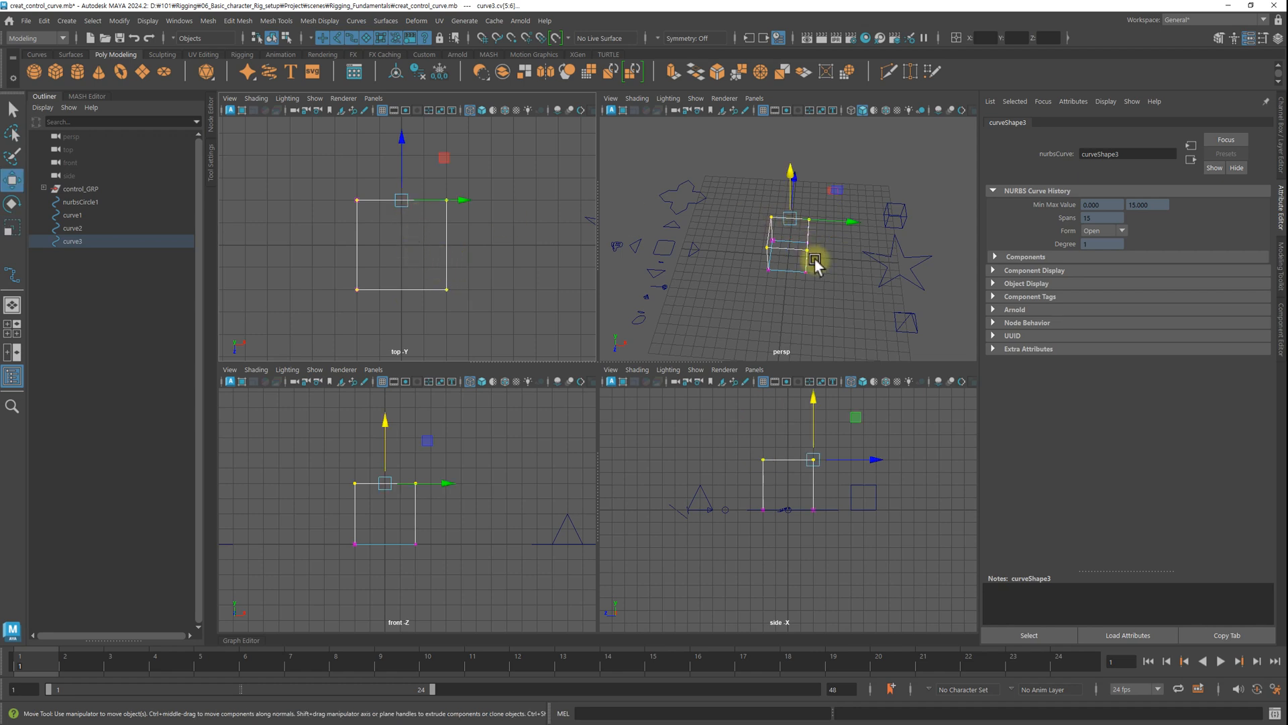
pyautogui.keyDown('alt'); pyautogui.moveTo(814, 259); pyautogui.dragTo(805, 245); pyautogui.keyUp('alt')
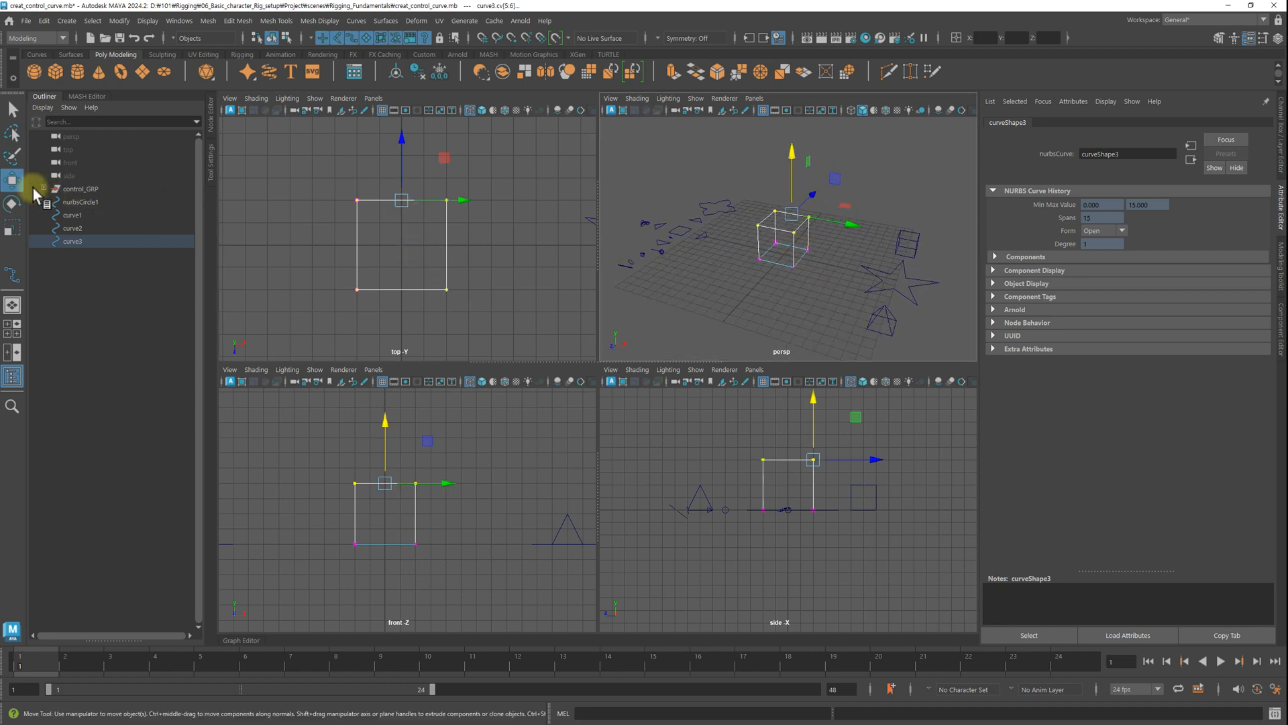
# Step: Reset the Move tool to its default settings
pyautogui.doubleClick(12, 180)
pyautogui.click(415, 110)
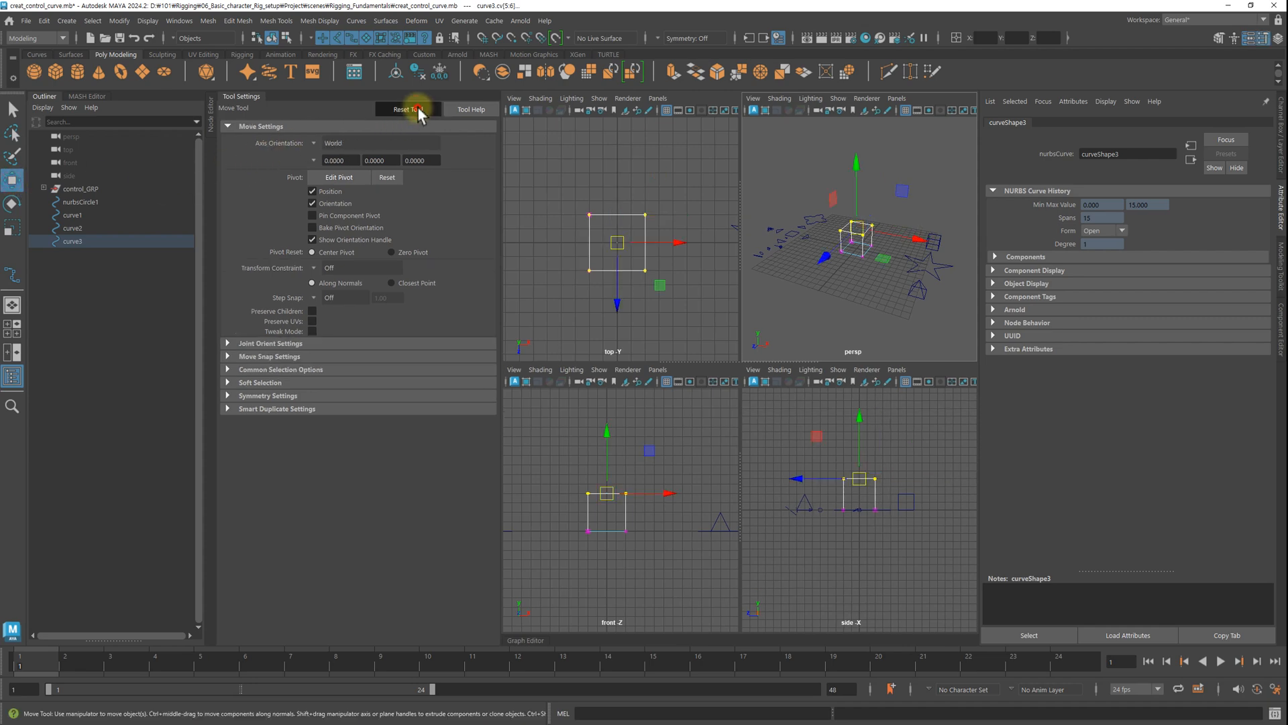
pyautogui.click(247, 98)
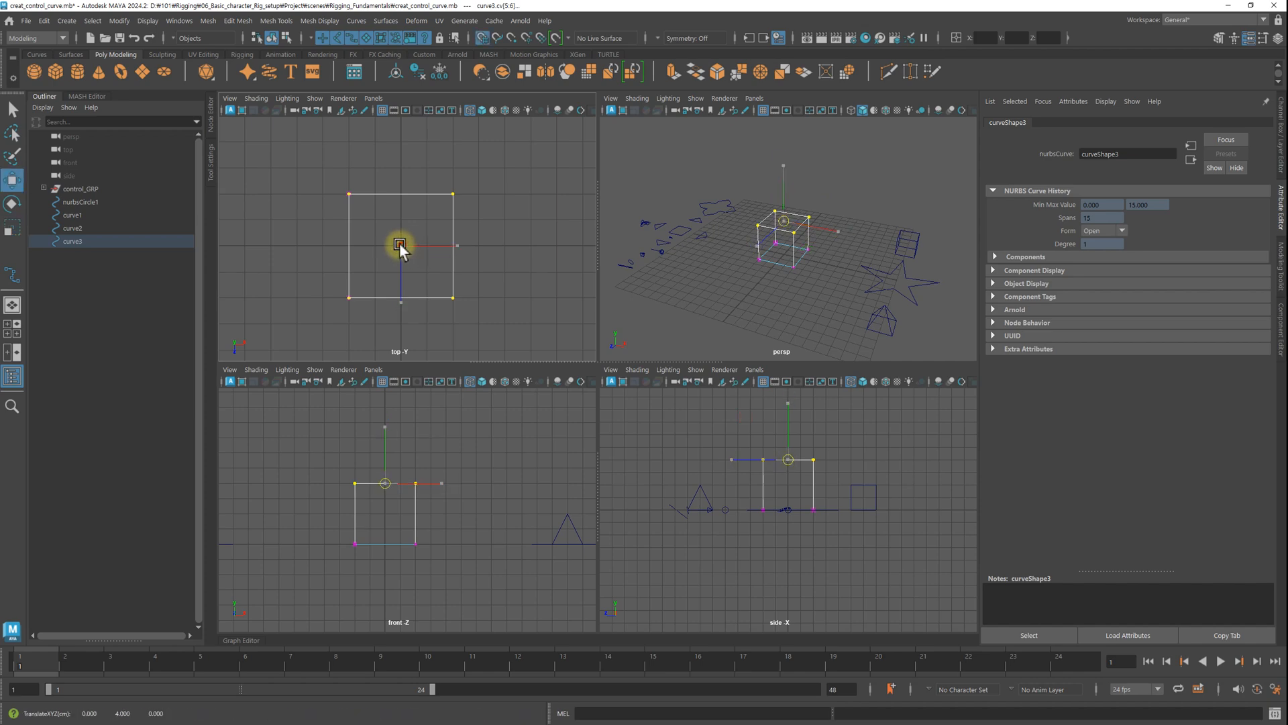
# Step: Turn off Retain component spacing for the Move tool and snap the cube's upper vertices together at their centre to form a pyramid
pyautogui.doubleClick(13, 182)
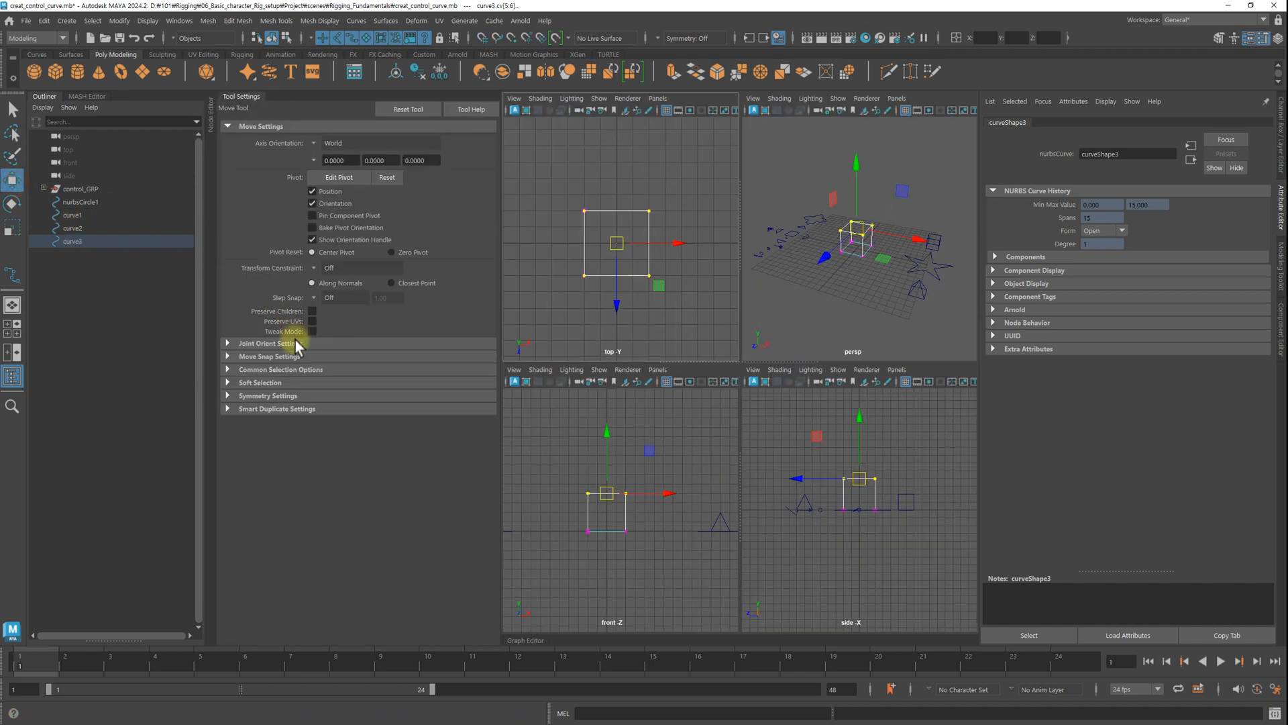
pyautogui.click(256, 369)
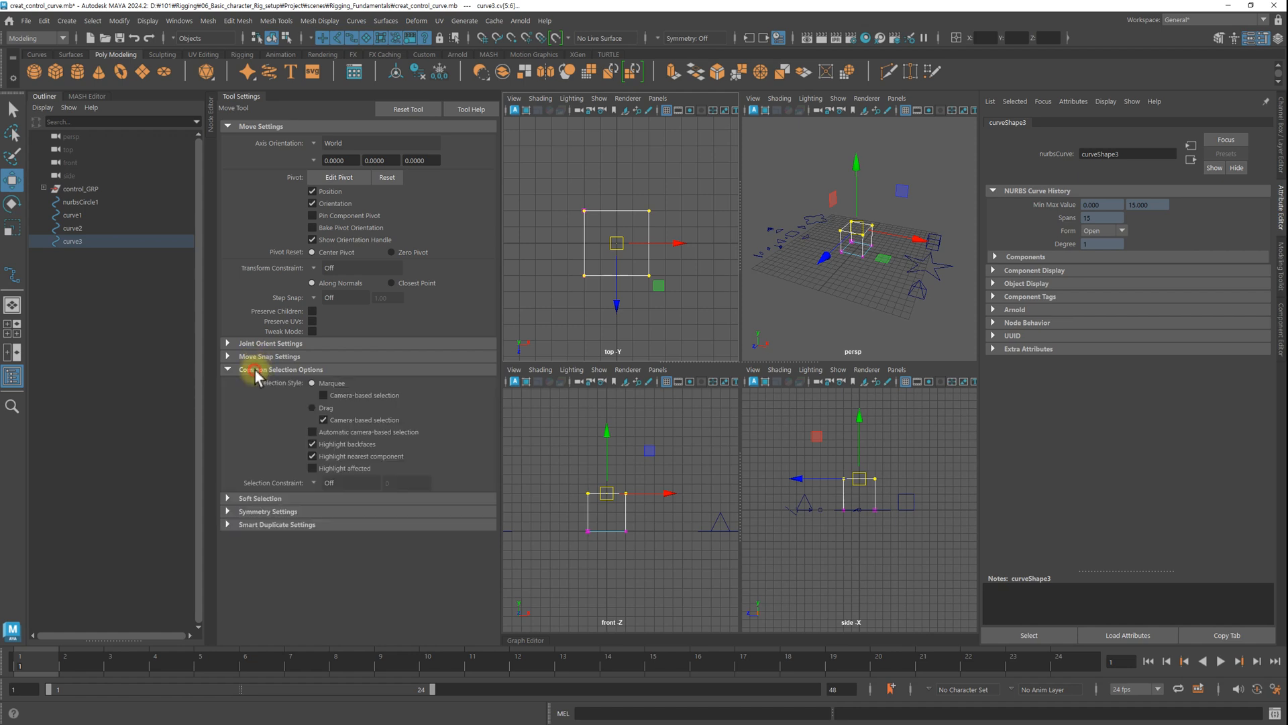
pyautogui.click(256, 370)
pyautogui.click(255, 356)
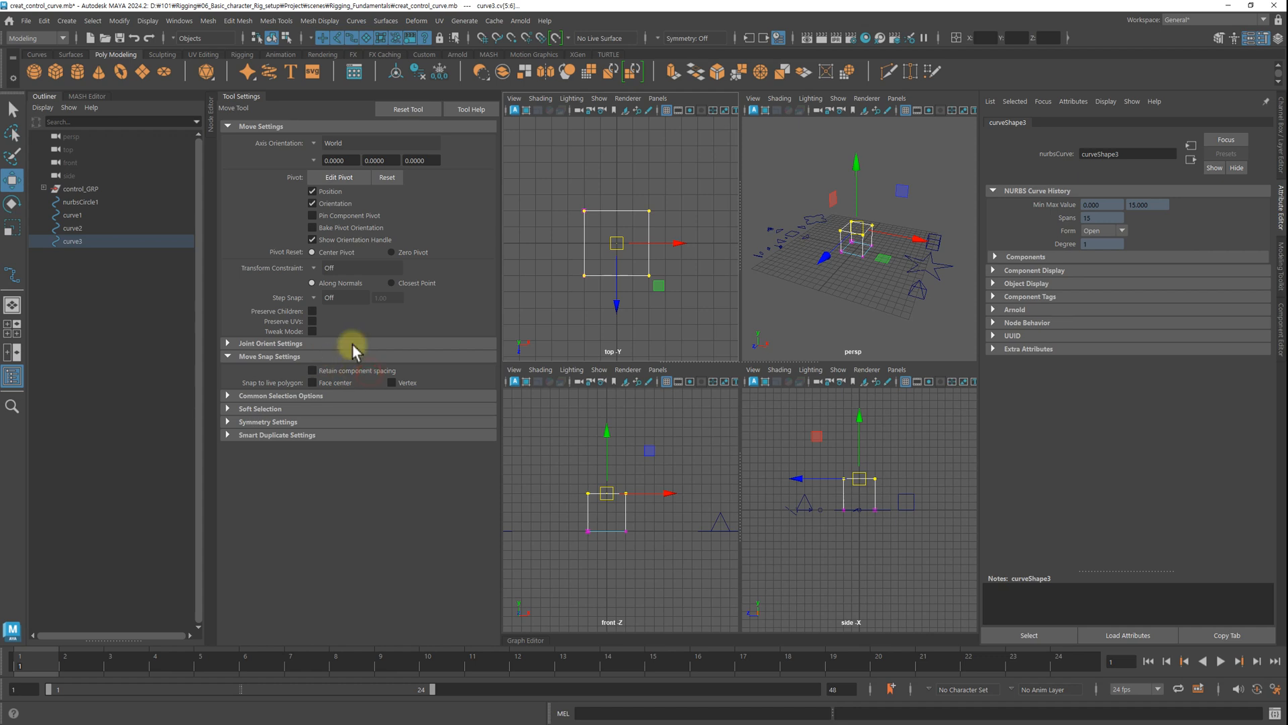
pyautogui.moveTo(612, 244); pyautogui.dragTo(616, 243)
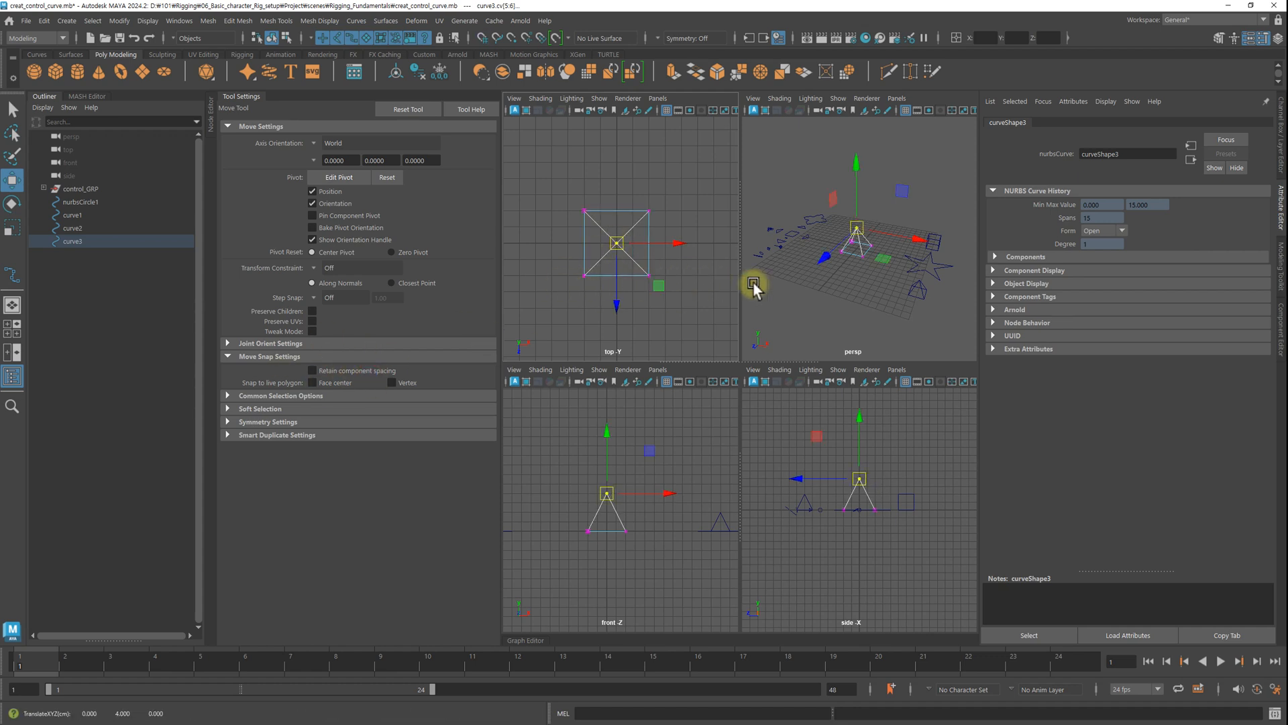
pyautogui.keyDown('alt'); pyautogui.moveTo(753, 285); pyautogui.dragTo(891, 259); pyautogui.keyUp('alt')
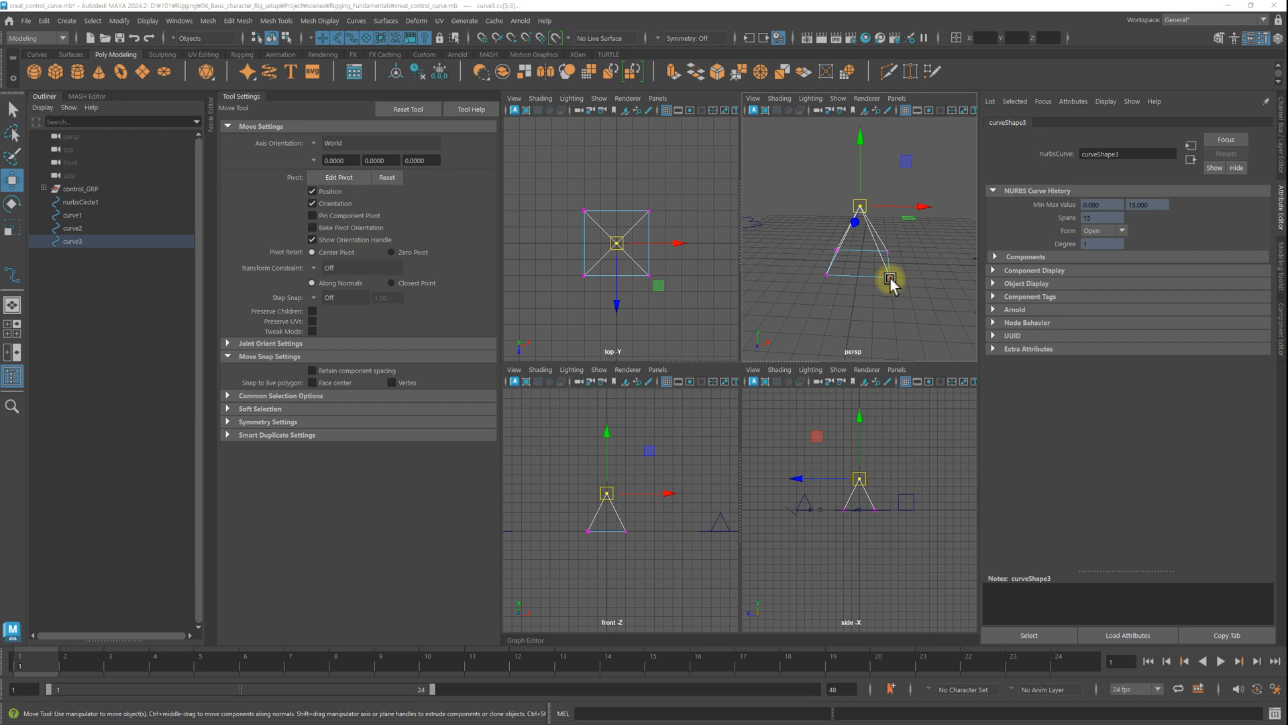
# Step: Return to object selection mode and move the pyramid curve along X, off the grid's edge beyond the star control
pyautogui.press('space')
pyautogui.keyDown('alt'); pyautogui.moveTo(834, 325); pyautogui.dragTo(749, 391); pyautogui.keyUp('alt')
pyautogui.click(830, 292)
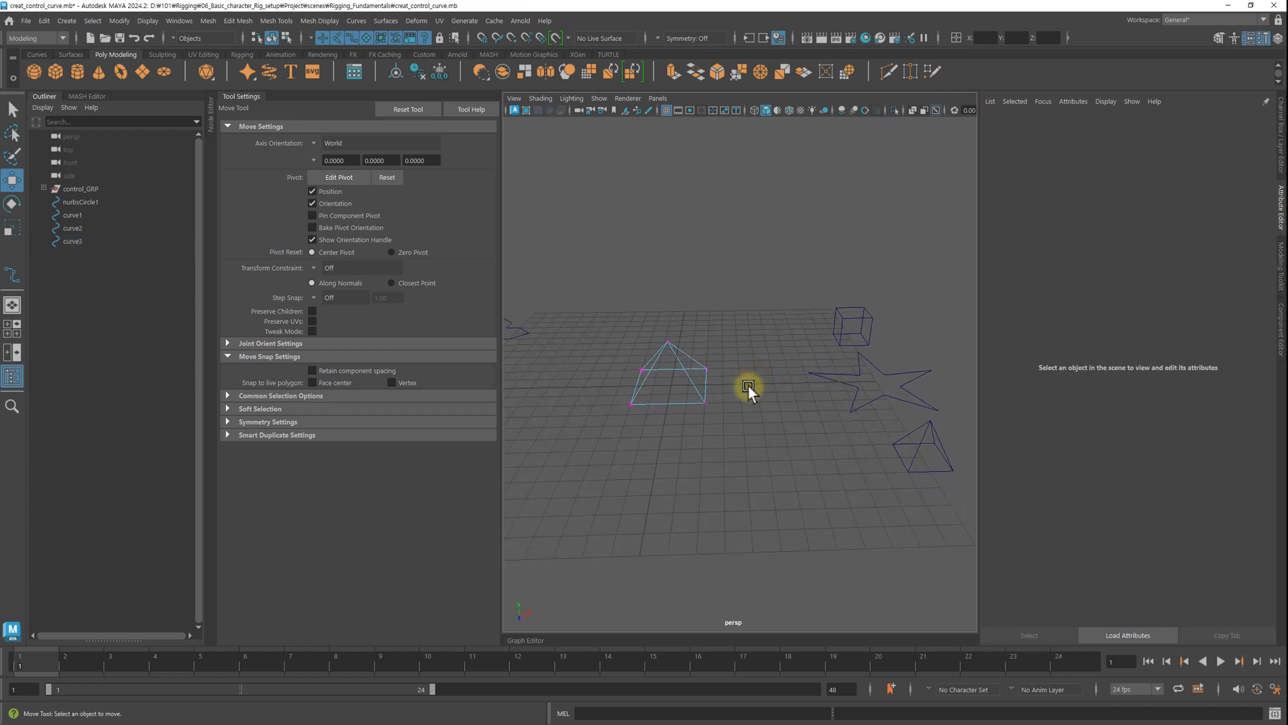
pyautogui.press('F8')
pyautogui.press('F8')
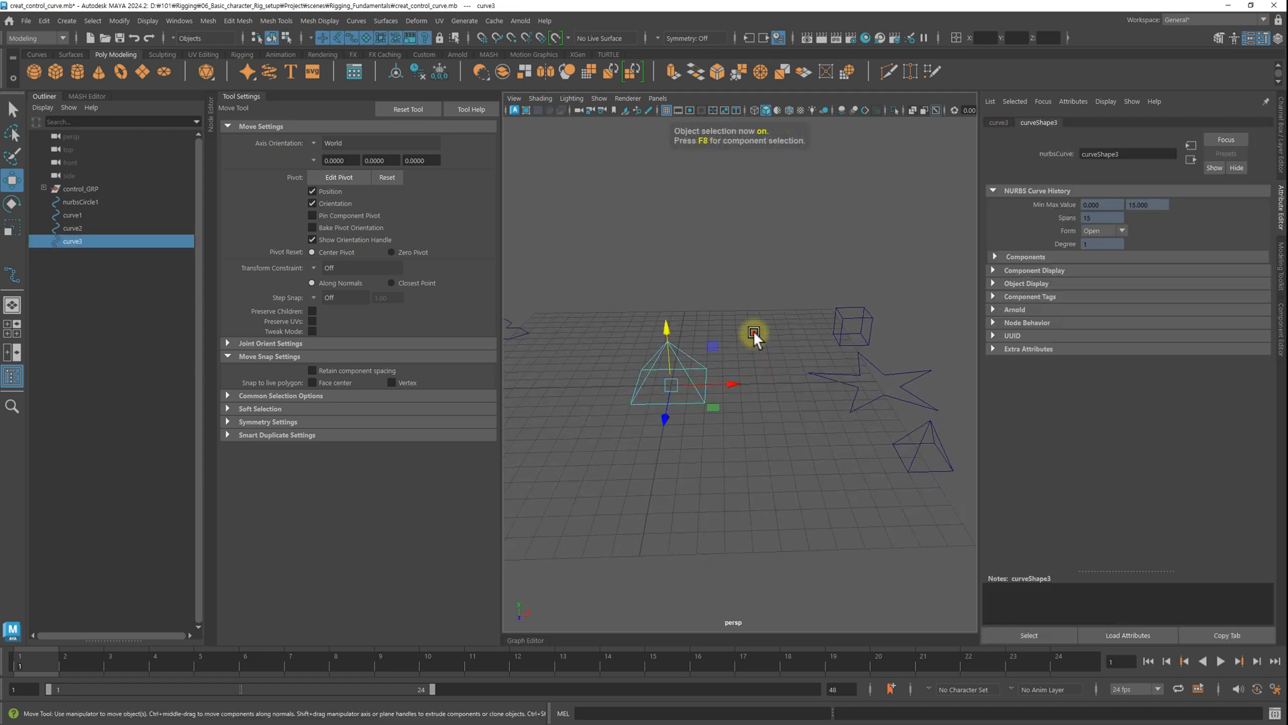
pyautogui.click(766, 360)
pyautogui.moveTo(796, 392)
pyautogui.keyDown('alt'); pyautogui.mouseDown(button='right')
pyautogui.moveTo(705, 395)
pyautogui.moveTo(811, 385)
pyautogui.moveTo(798, 412)
pyautogui.mouseUp(button='right'); pyautogui.keyUp('alt')
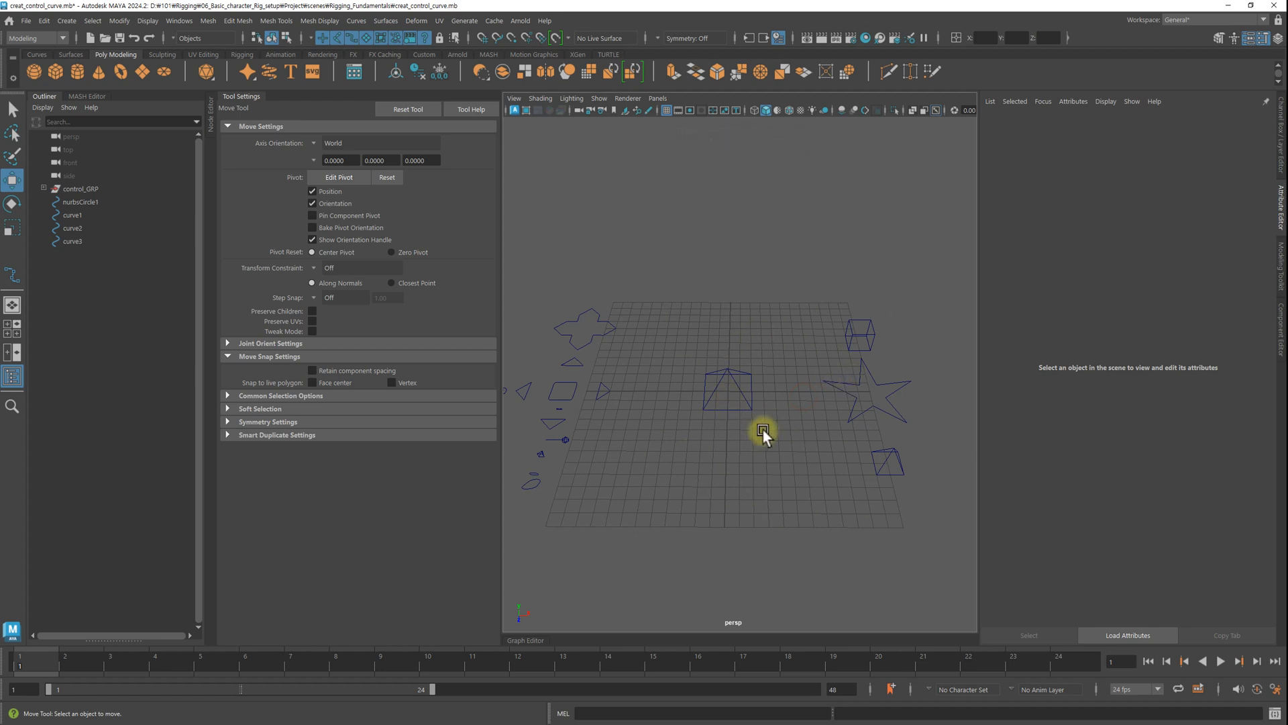
pyautogui.click(717, 379)
pyautogui.moveTo(728, 389); pyautogui.dragTo(1003, 398)
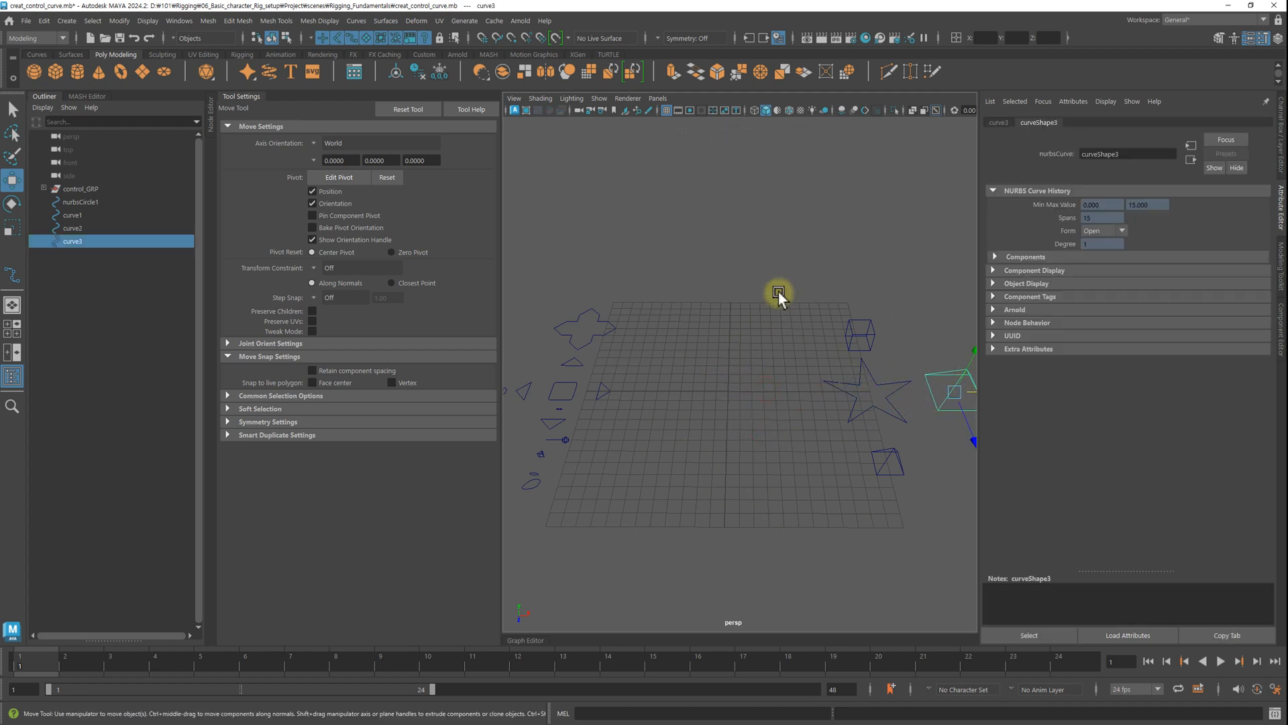
pyautogui.click(778, 296)
# Step: Select the sphere-shaped control among the finished examples and examine its construction from several angles
pyautogui.keyDown('alt'); pyautogui.moveTo(778, 296); pyautogui.dragTo(718, 382, button='right'); pyautogui.keyUp('alt')
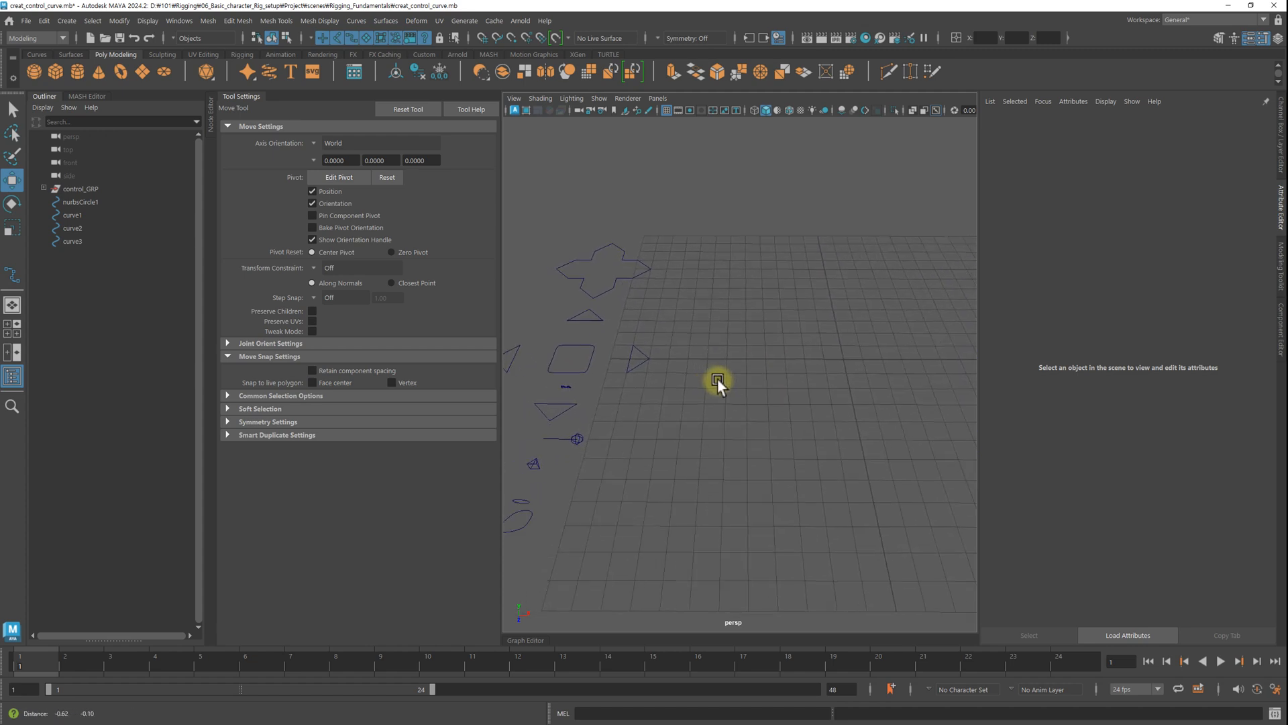
pyautogui.keyDown('alt'); pyautogui.moveTo(718, 381); pyautogui.dragTo(775, 382, button='middle'); pyautogui.keyUp('alt')
pyautogui.click(654, 441)
pyautogui.keyDown('alt'); pyautogui.moveTo(650, 439); pyautogui.dragTo(803, 435, button='right'); pyautogui.keyUp('alt')
pyautogui.keyDown('alt'); pyautogui.moveTo(712, 424); pyautogui.dragTo(787, 358, button='middle'); pyautogui.keyUp('alt')
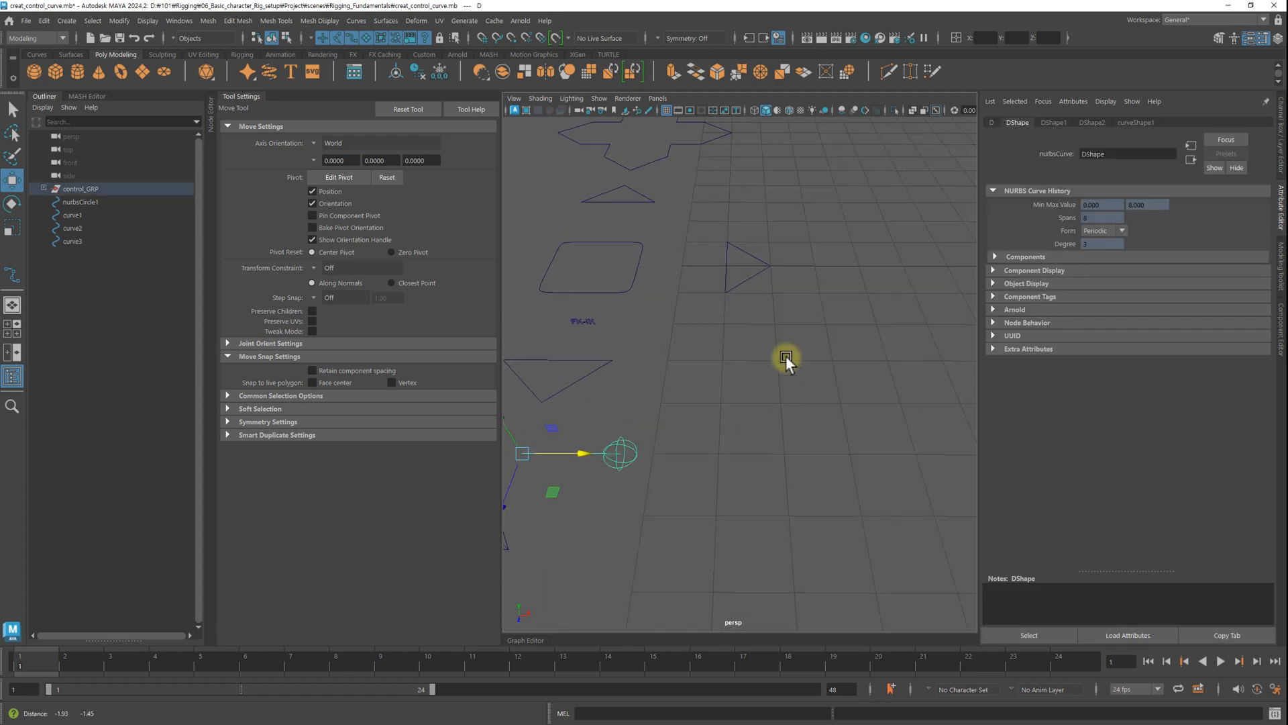
pyautogui.keyDown('alt'); pyautogui.moveTo(786, 360); pyautogui.dragTo(711, 394); pyautogui.keyUp('alt')
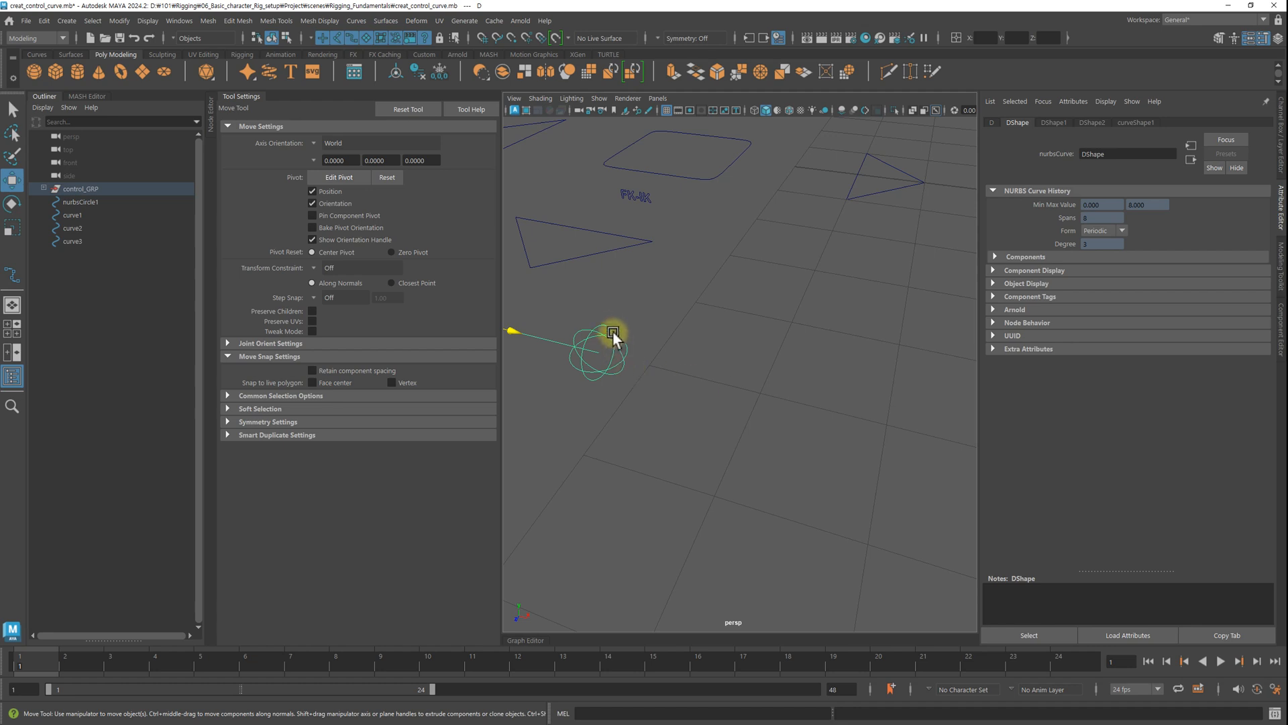
pyautogui.keyDown('alt'); pyautogui.moveTo(569, 348); pyautogui.dragTo(807, 367); pyautogui.keyUp('alt')
pyautogui.moveTo(811, 419)
pyautogui.keyDown('alt'); pyautogui.mouseDown()
pyautogui.moveTo(797, 437)
pyautogui.moveTo(765, 423)
pyautogui.moveTo(793, 402)
pyautogui.mouseUp(); pyautogui.keyUp('alt')
pyautogui.keyDown('alt'); pyautogui.moveTo(793, 400); pyautogui.dragTo(613, 376, button='right'); pyautogui.keyUp('alt')
pyautogui.moveTo(783, 392)
pyautogui.keyDown('alt'); pyautogui.mouseDown()
pyautogui.moveTo(647, 382)
pyautogui.moveTo(781, 369)
pyautogui.mouseUp(); pyautogui.keyUp('alt')
# Step: Create a NURBS circle at the origin and set its Scale X, Y and Z to 3
pyautogui.click(257, 96)
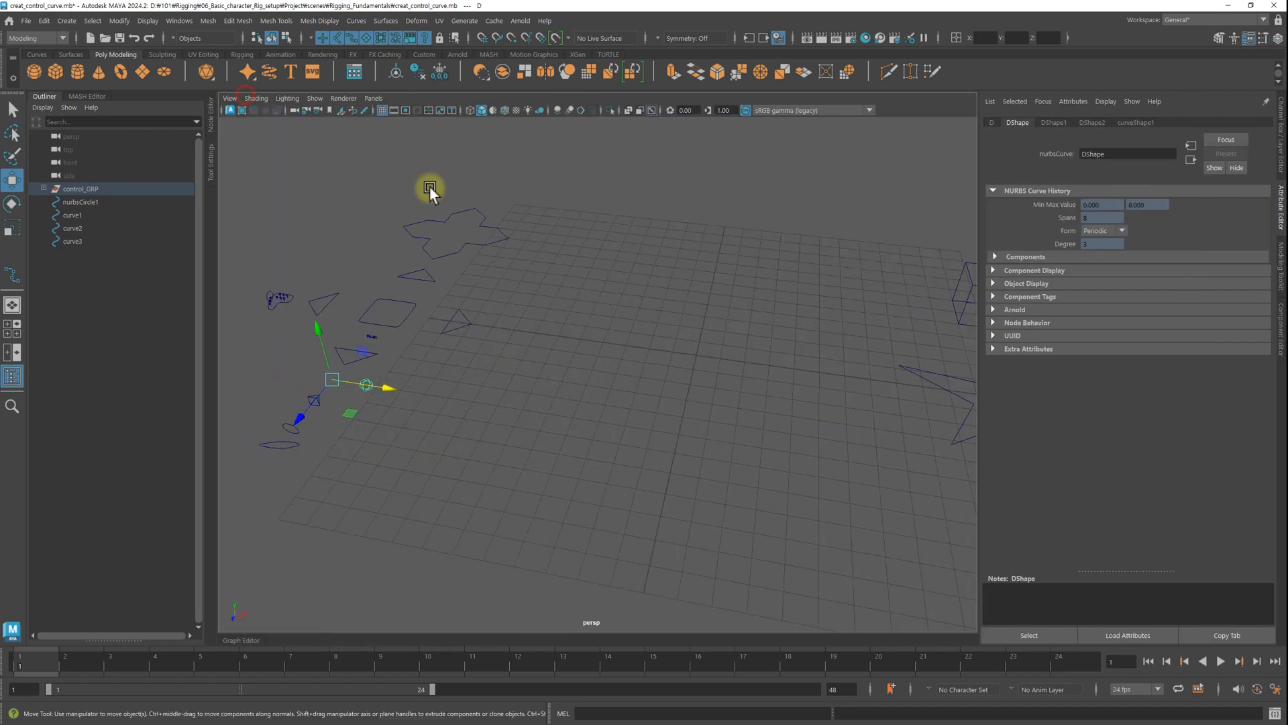
pyautogui.click(67, 20)
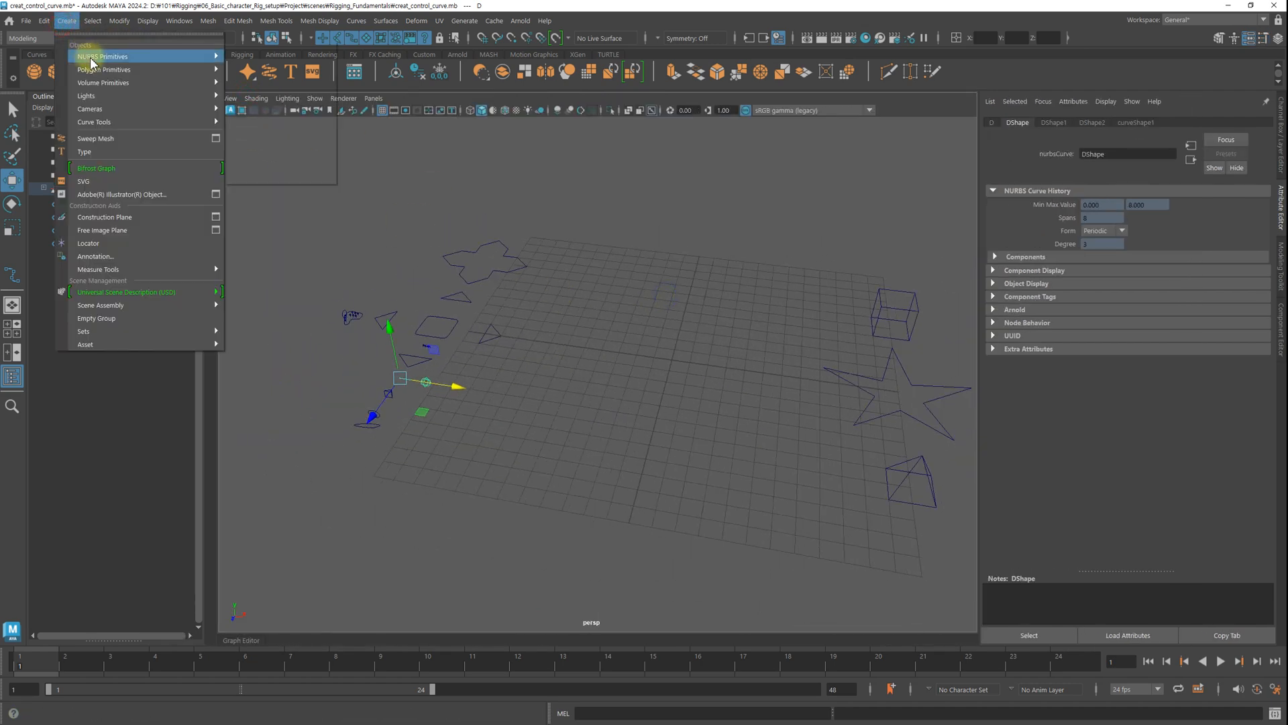
pyautogui.moveTo(128, 55)
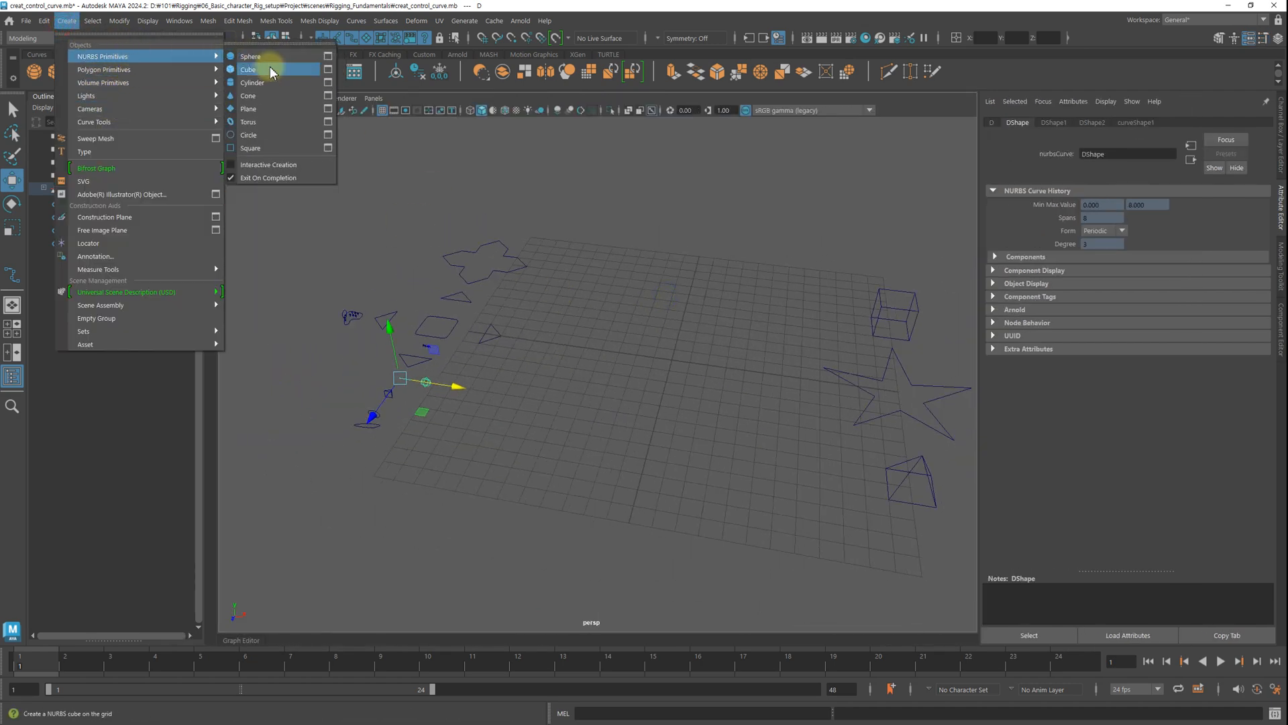
pyautogui.click(282, 135)
pyautogui.scroll(3, 570, 330)
pyautogui.press('r')
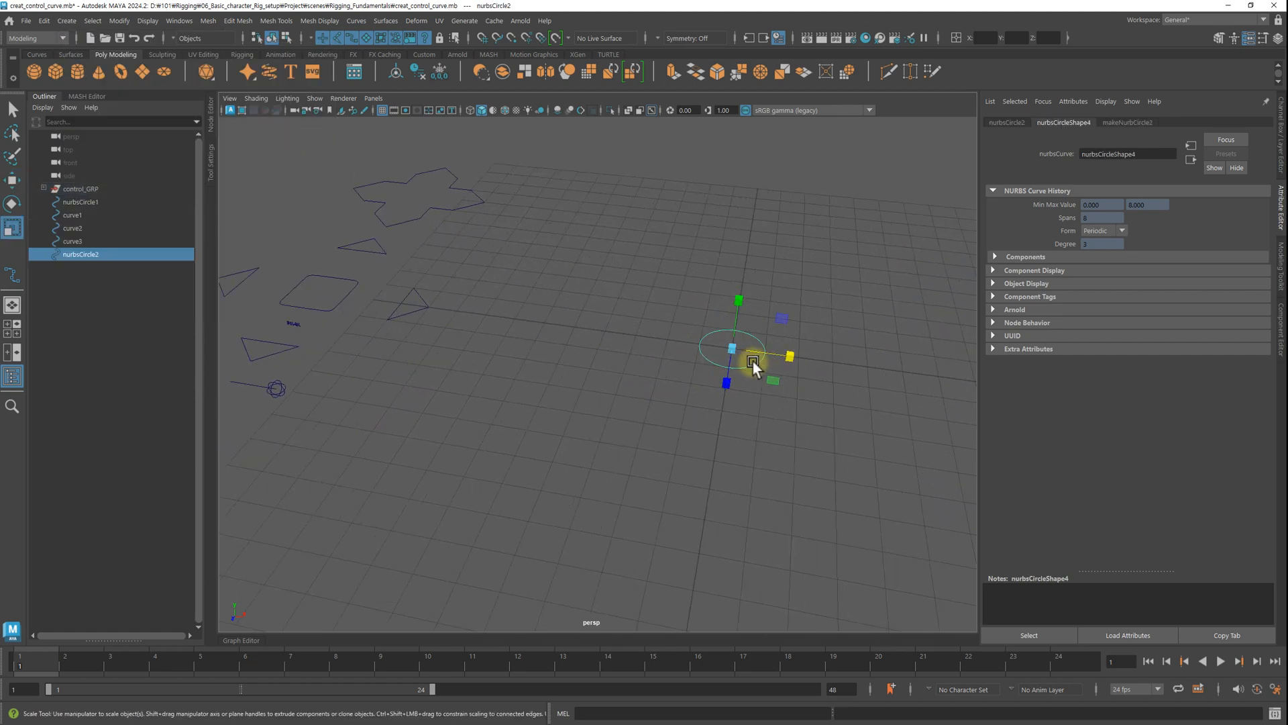
pyautogui.moveTo(737, 351); pyautogui.dragTo(837, 352)
pyautogui.hotkey('ctrl', 'a')
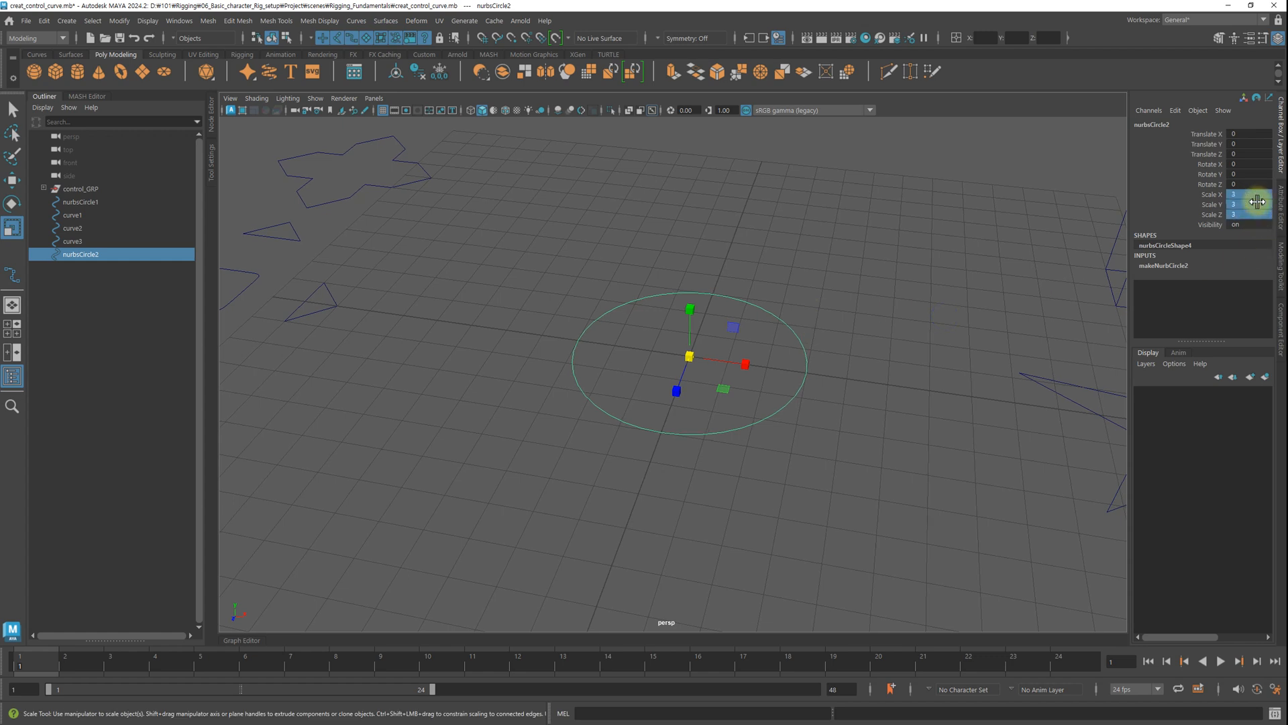
# Step: Freeze the new circle's transformations and delete its construction history
pyautogui.click(809, 265)
pyautogui.moveTo(748, 250); pyautogui.dragTo(738, 454)
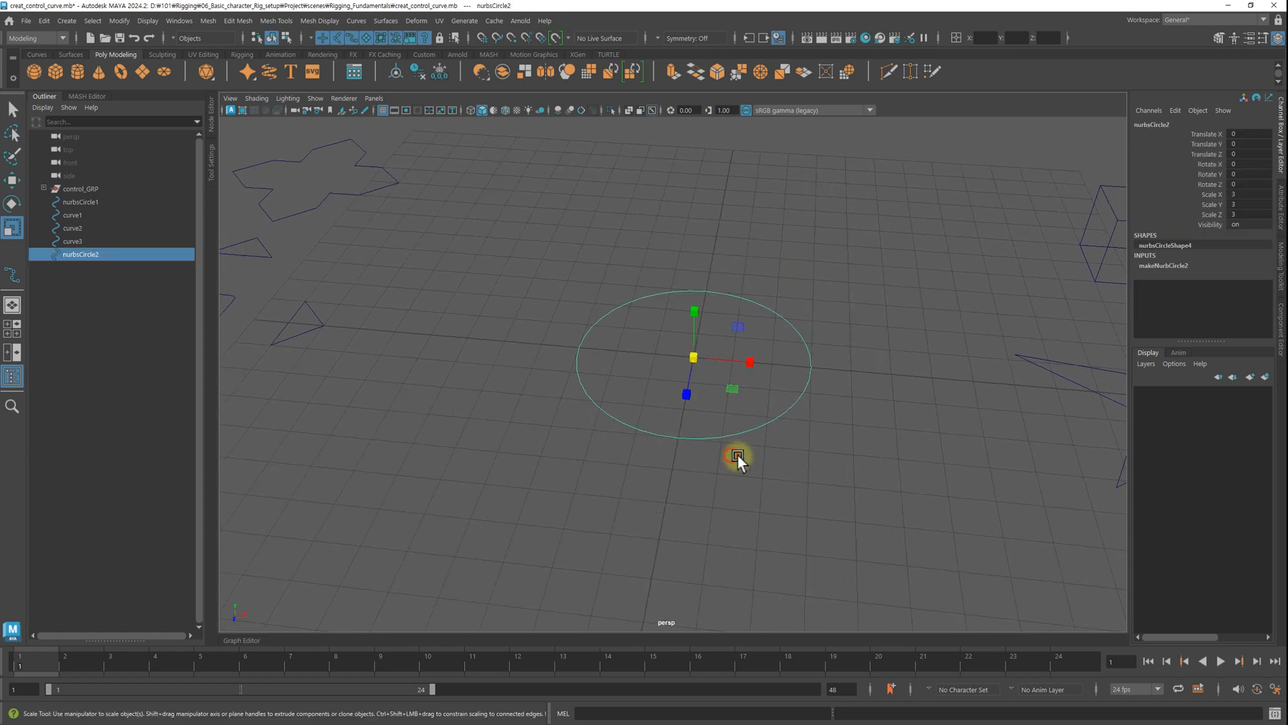
pyautogui.click(418, 71)
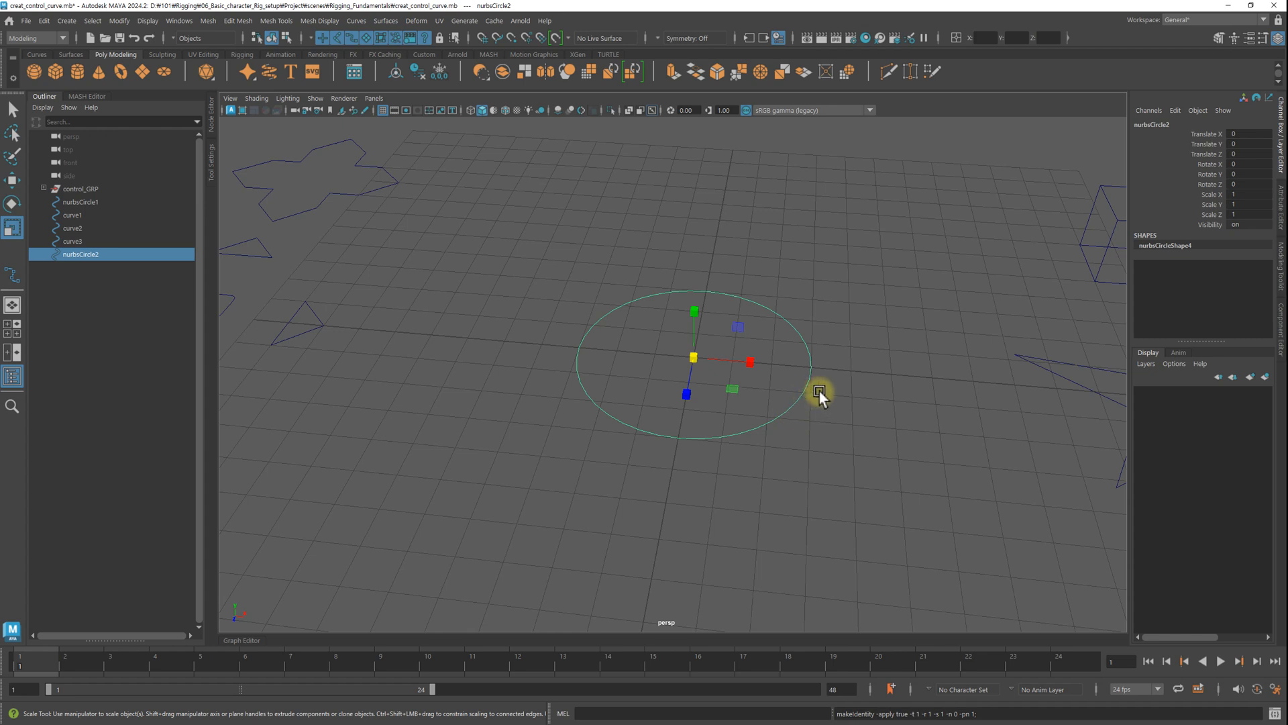
# Step: Duplicate the circle, set the copy's Rotate Z to 90 and freeze its transformations
pyautogui.press('e')
pyautogui.moveTo(734, 327)
pyautogui.keyDown('shift'); pyautogui.mouseDown()
pyautogui.moveTo(693, 321)
pyautogui.moveTo(978, 282)
pyautogui.mouseUp(); pyautogui.keyUp('shift')
pyautogui.doubleClick(1238, 185)
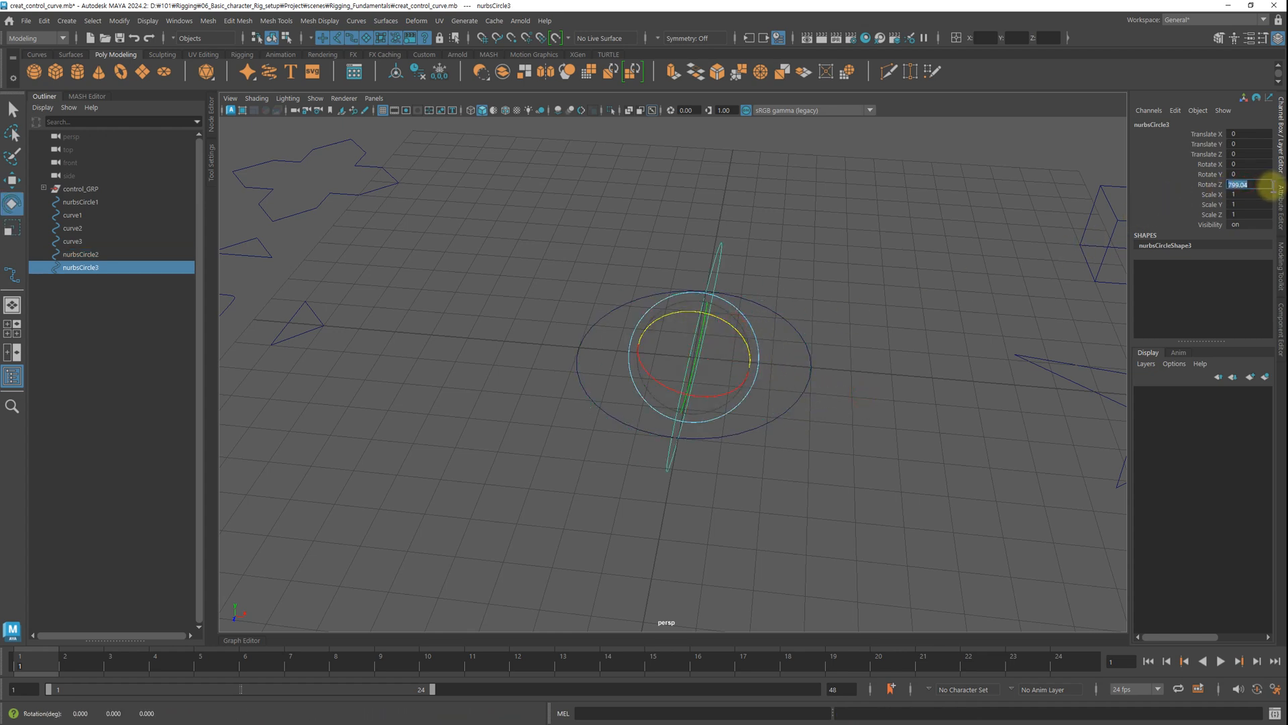
pyautogui.write('90')
pyautogui.press('Return')
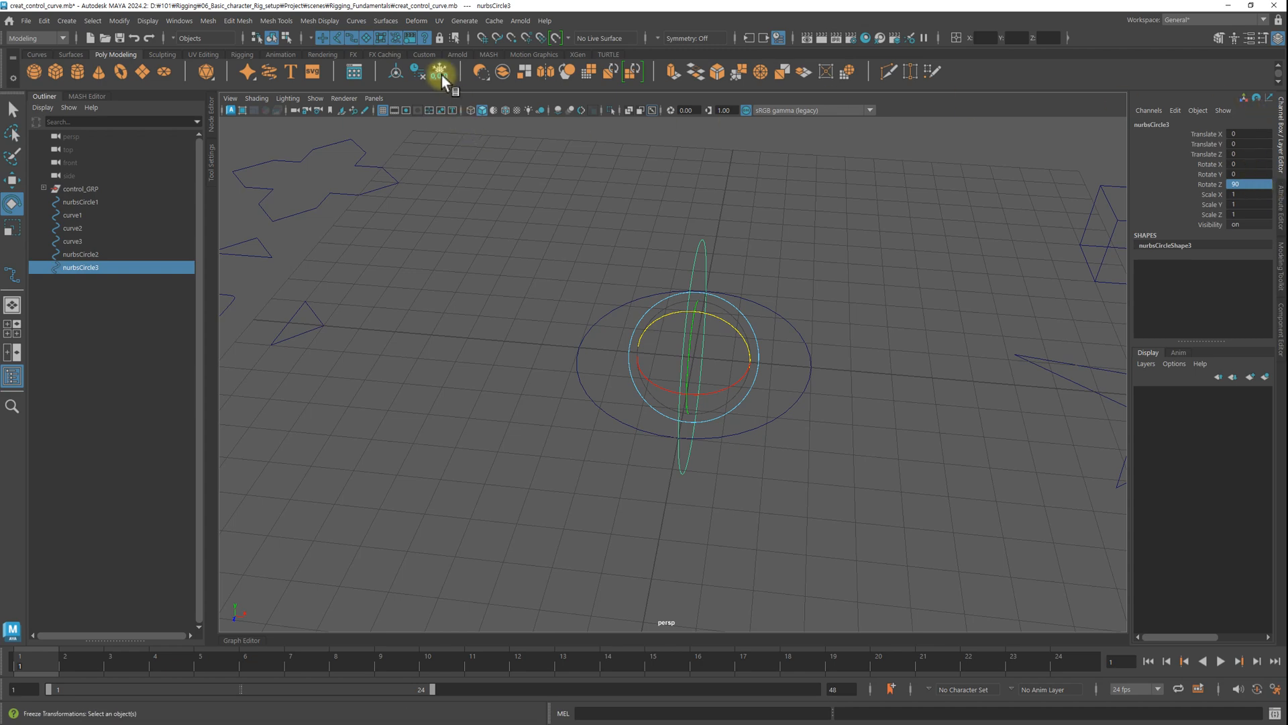
pyautogui.click(788, 264)
pyautogui.moveTo(722, 247); pyautogui.dragTo(671, 241)
pyautogui.keyDown('alt'); pyautogui.moveTo(801, 324); pyautogui.dragTo(767, 312); pyautogui.keyUp('alt')
pyautogui.press('w')
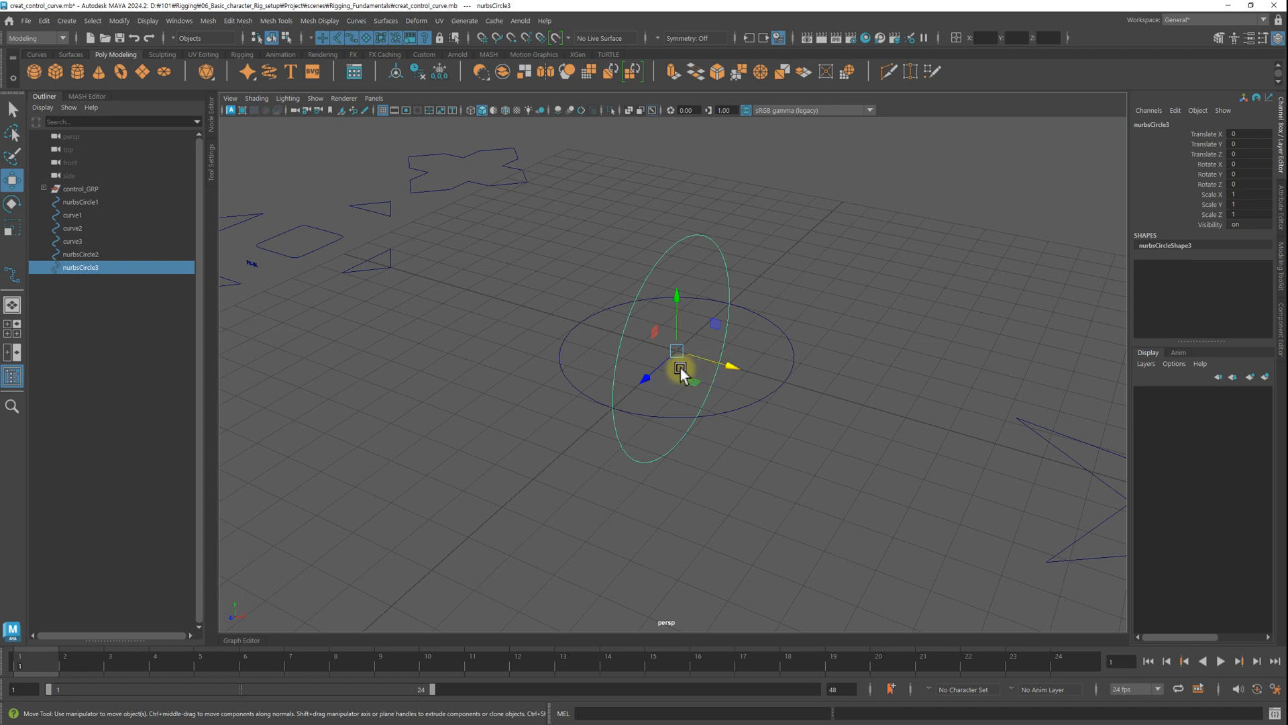
# Step: Select the horizontal and upright circles individually and together to check whether they are separate objects
pyautogui.click(777, 363)
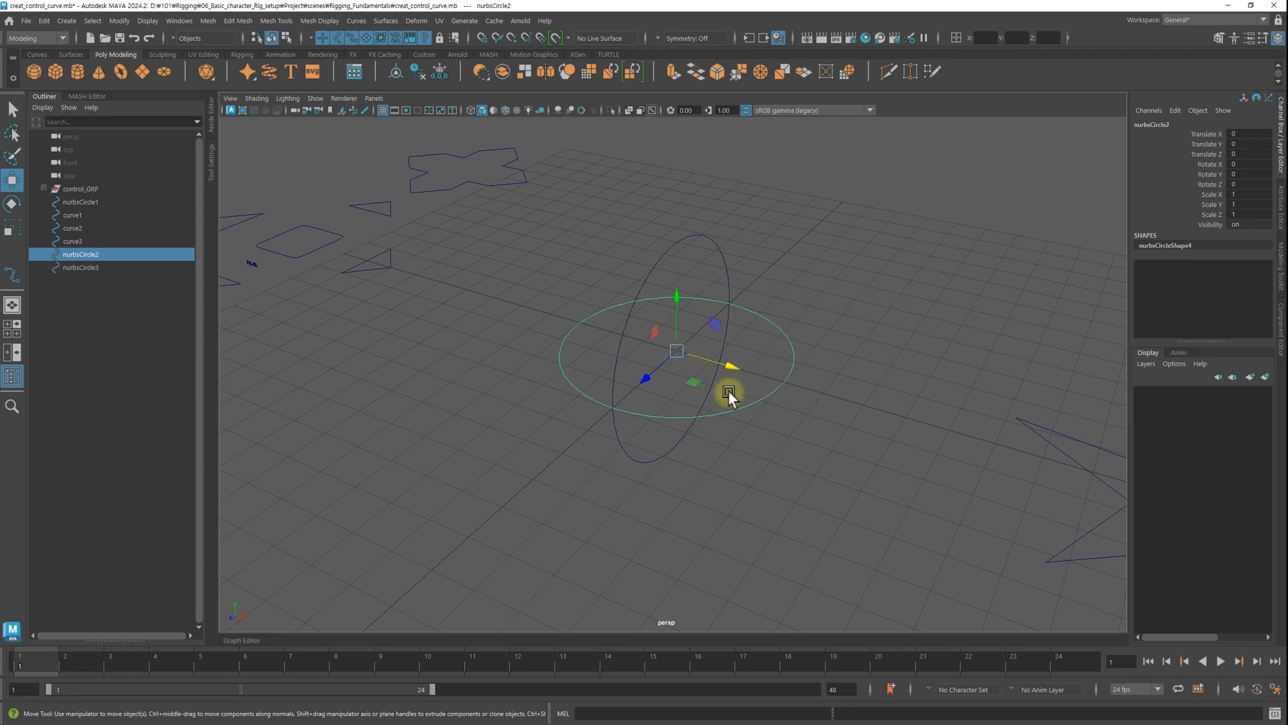
pyautogui.keyDown('alt'); pyautogui.moveTo(729, 392); pyautogui.dragTo(267, 309); pyautogui.keyUp('alt')
pyautogui.click(93, 265)
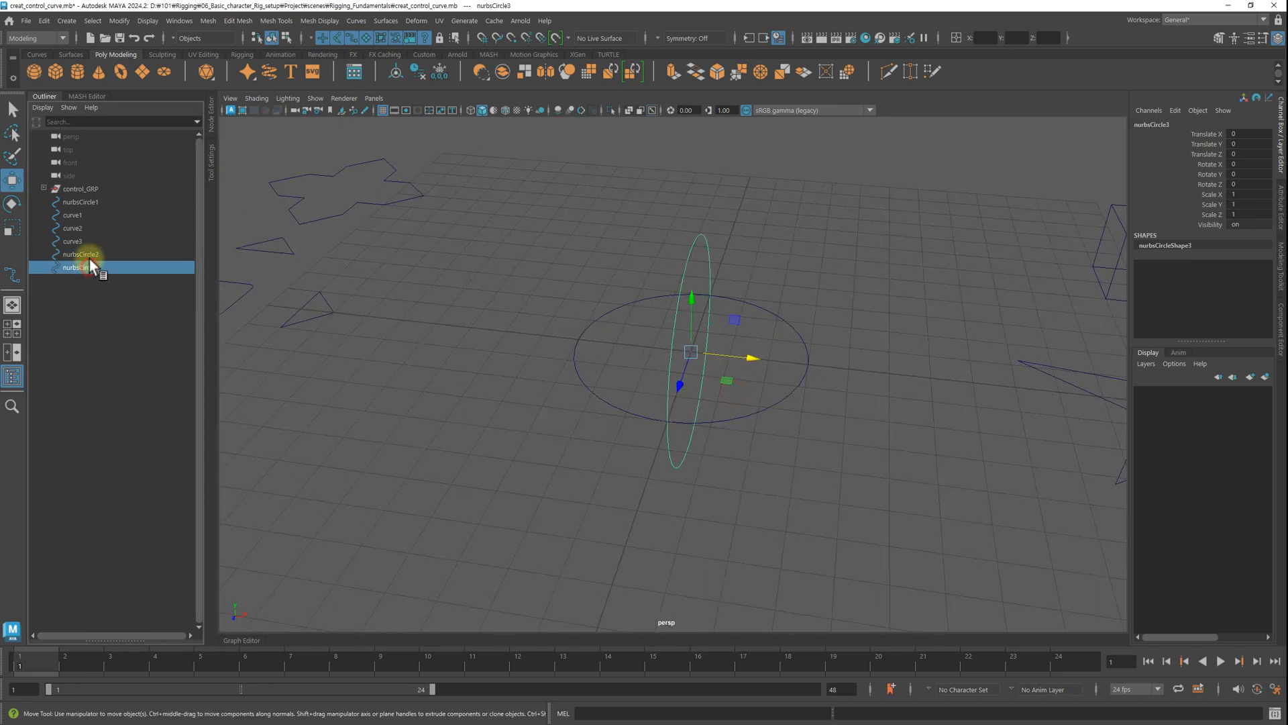
pyautogui.click(89, 255)
pyautogui.click(90, 266)
pyautogui.click(89, 255)
pyautogui.click(91, 267)
pyautogui.click(754, 276)
pyautogui.moveTo(796, 290); pyautogui.dragTo(650, 305)
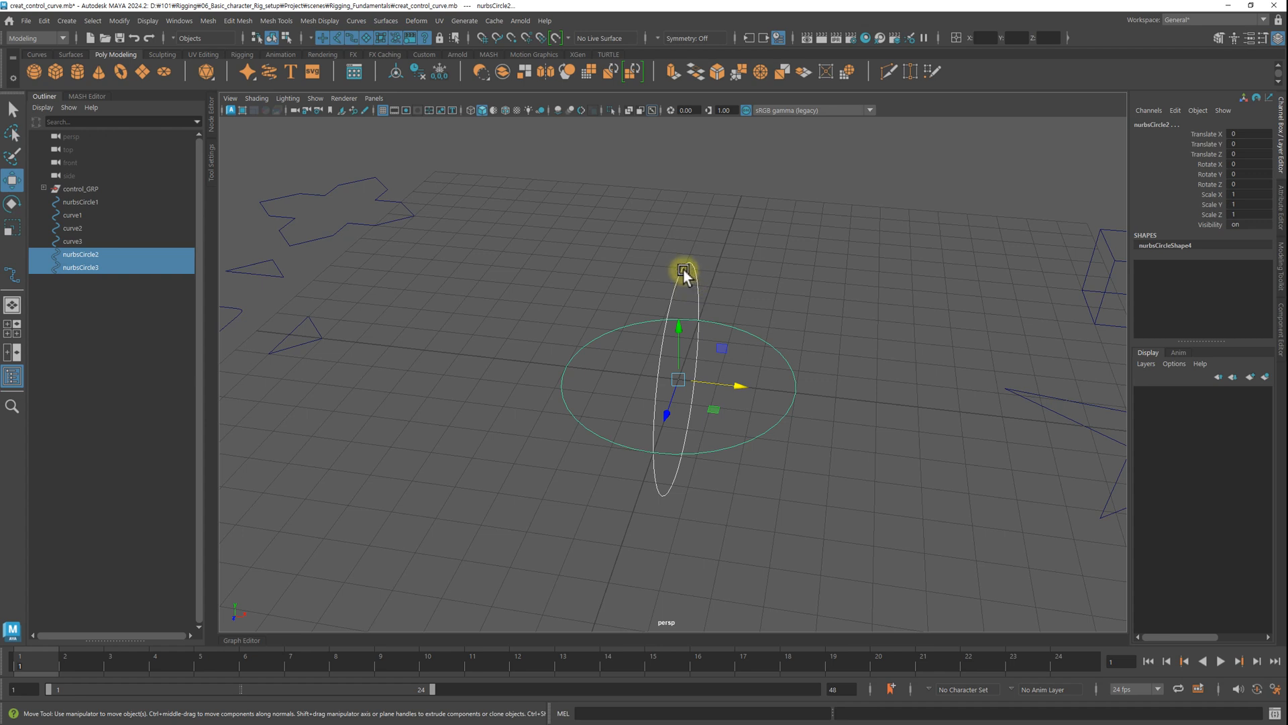
pyautogui.click(683, 268)
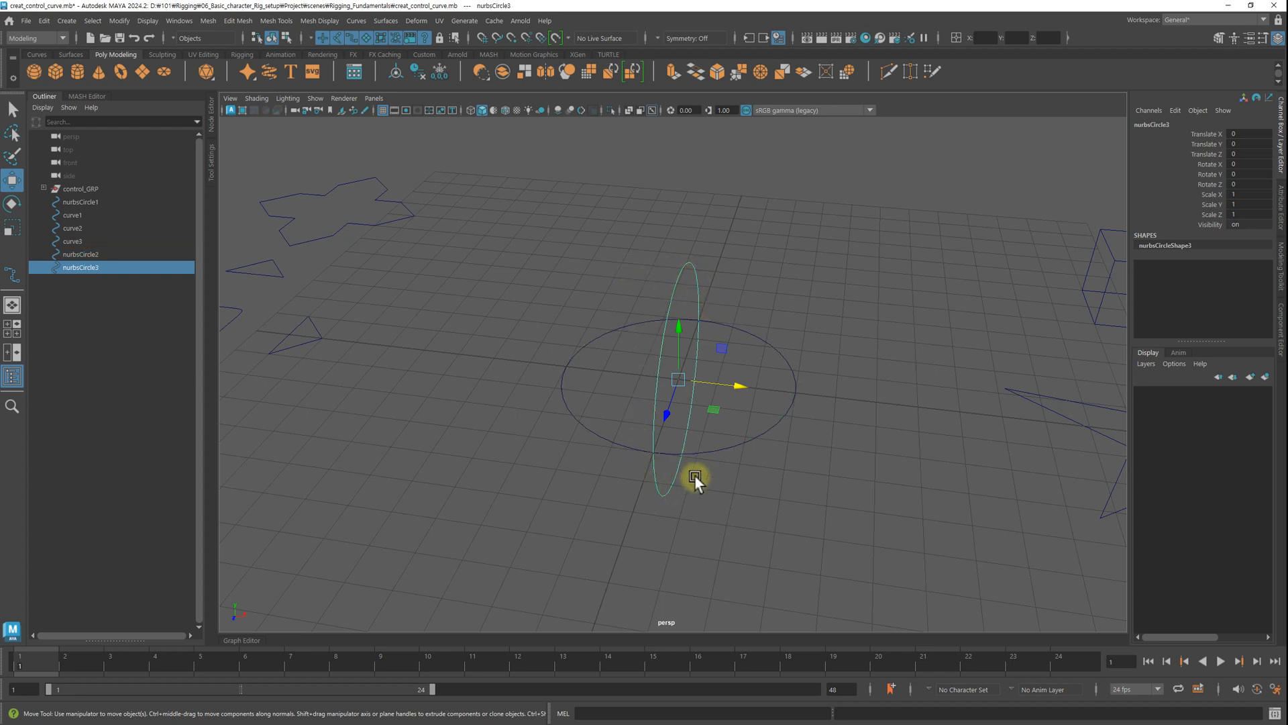
pyautogui.moveTo(779, 366); pyautogui.dragTo(811, 413)
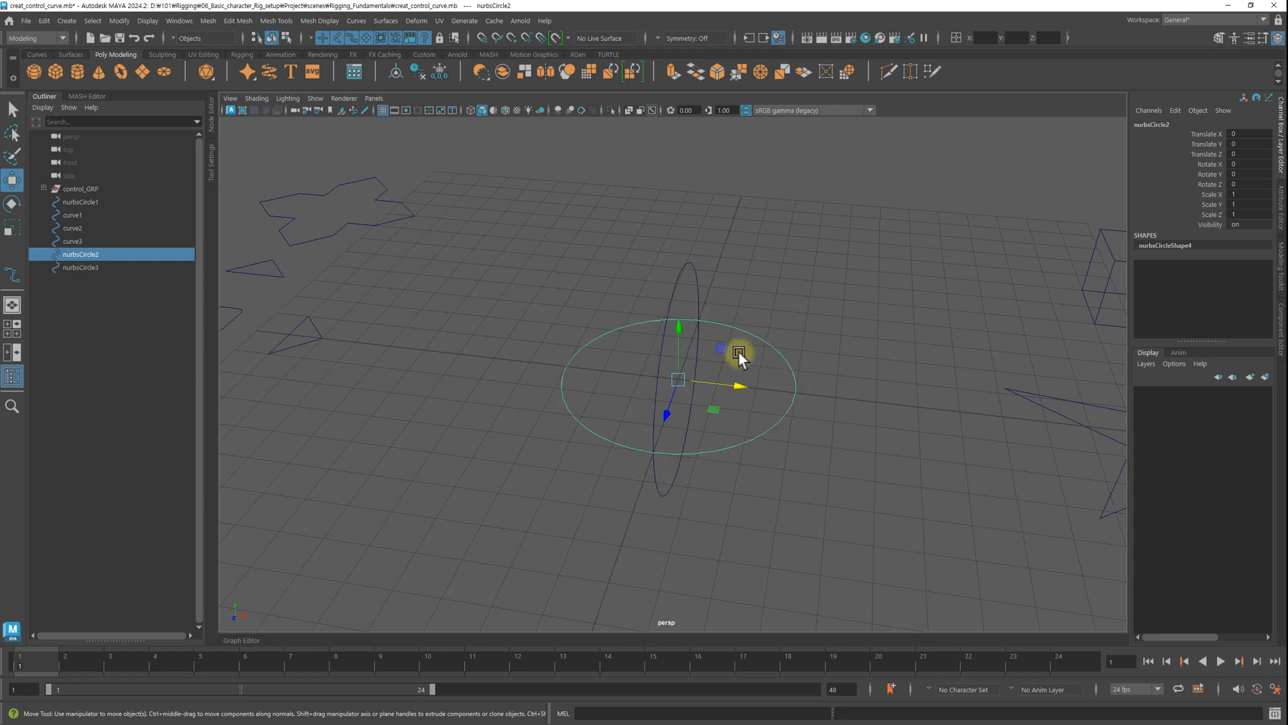
pyautogui.moveTo(741, 296); pyautogui.dragTo(650, 266)
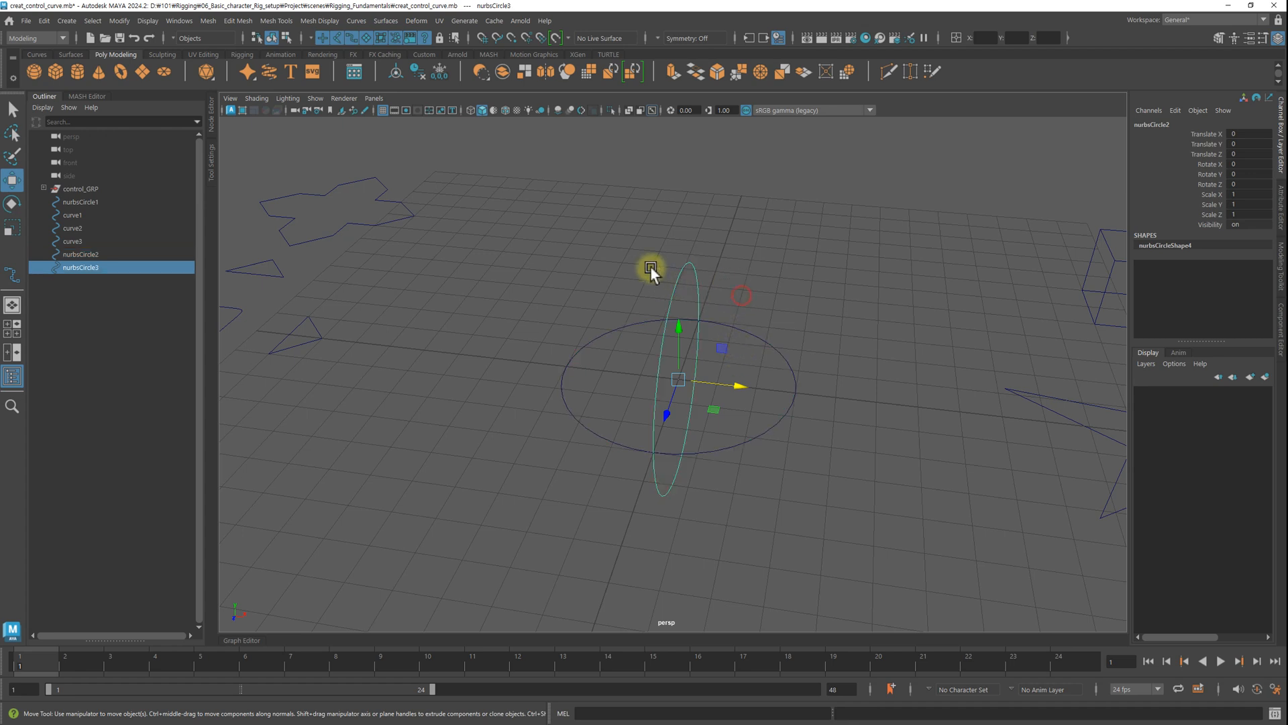
# Step: Reselect the horizontal and upright circles one after the other in the viewport to compare what each selection picks up
pyautogui.moveTo(783, 300); pyautogui.dragTo(783, 390)
pyautogui.moveTo(712, 279); pyautogui.dragTo(643, 261)
pyautogui.moveTo(774, 282); pyautogui.dragTo(771, 407)
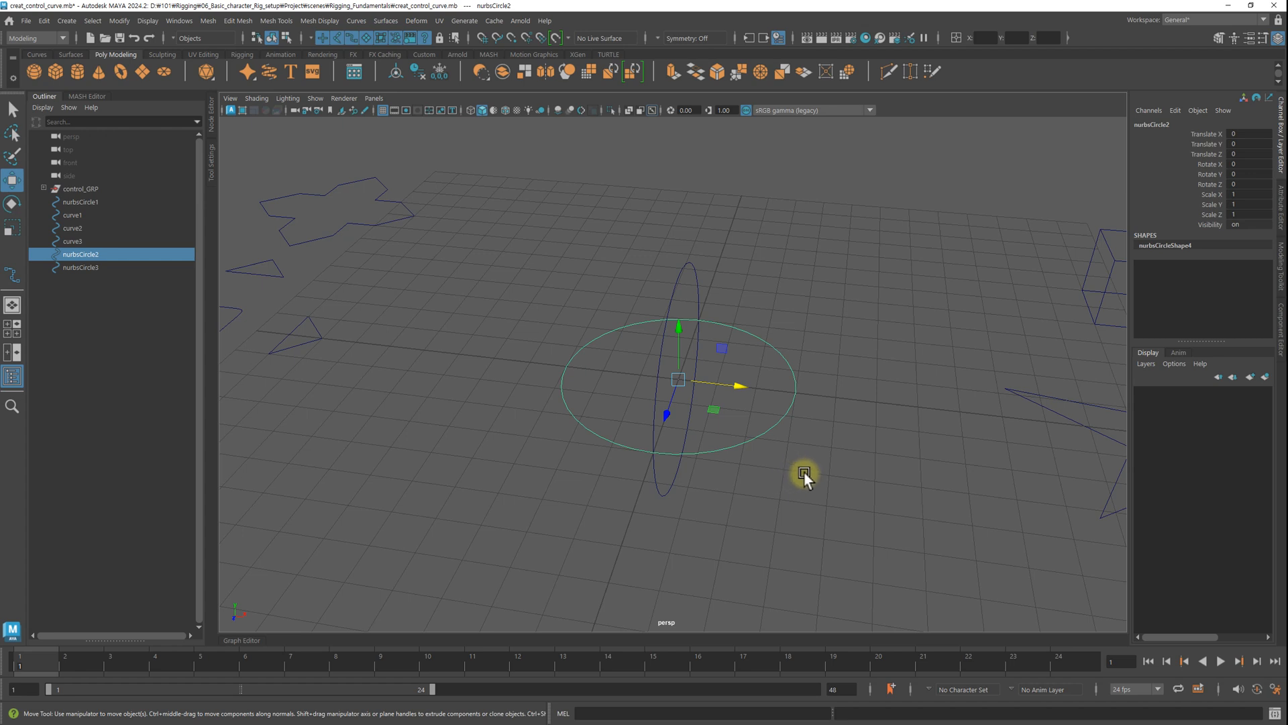
pyautogui.click(702, 293)
pyautogui.moveTo(775, 320); pyautogui.dragTo(795, 490)
pyautogui.click(542, 300)
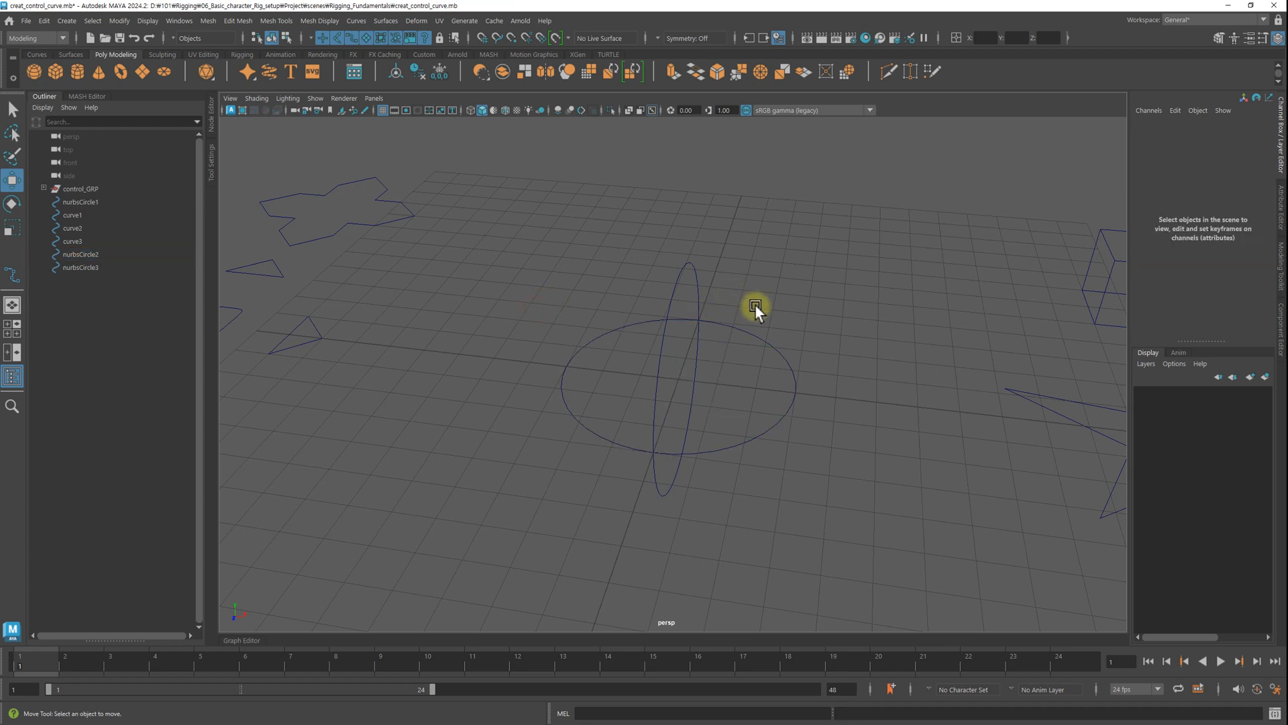
pyautogui.moveTo(766, 310); pyautogui.dragTo(776, 413)
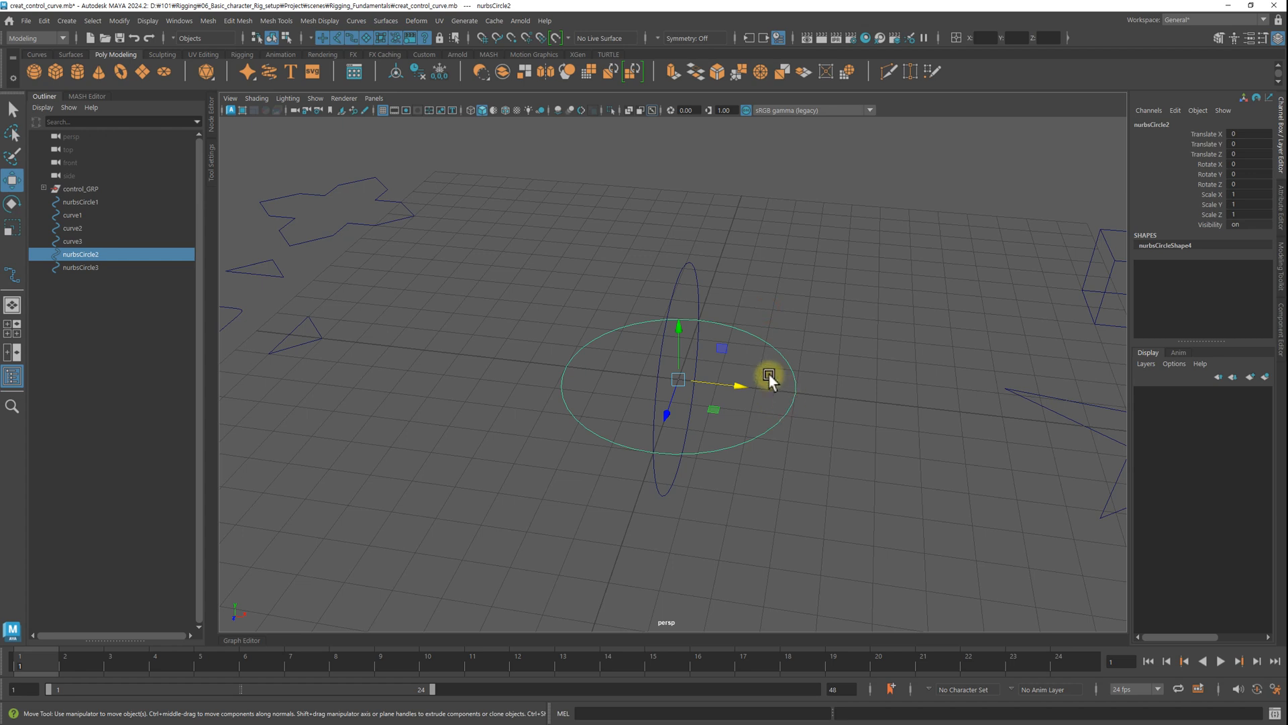
pyautogui.click(665, 274)
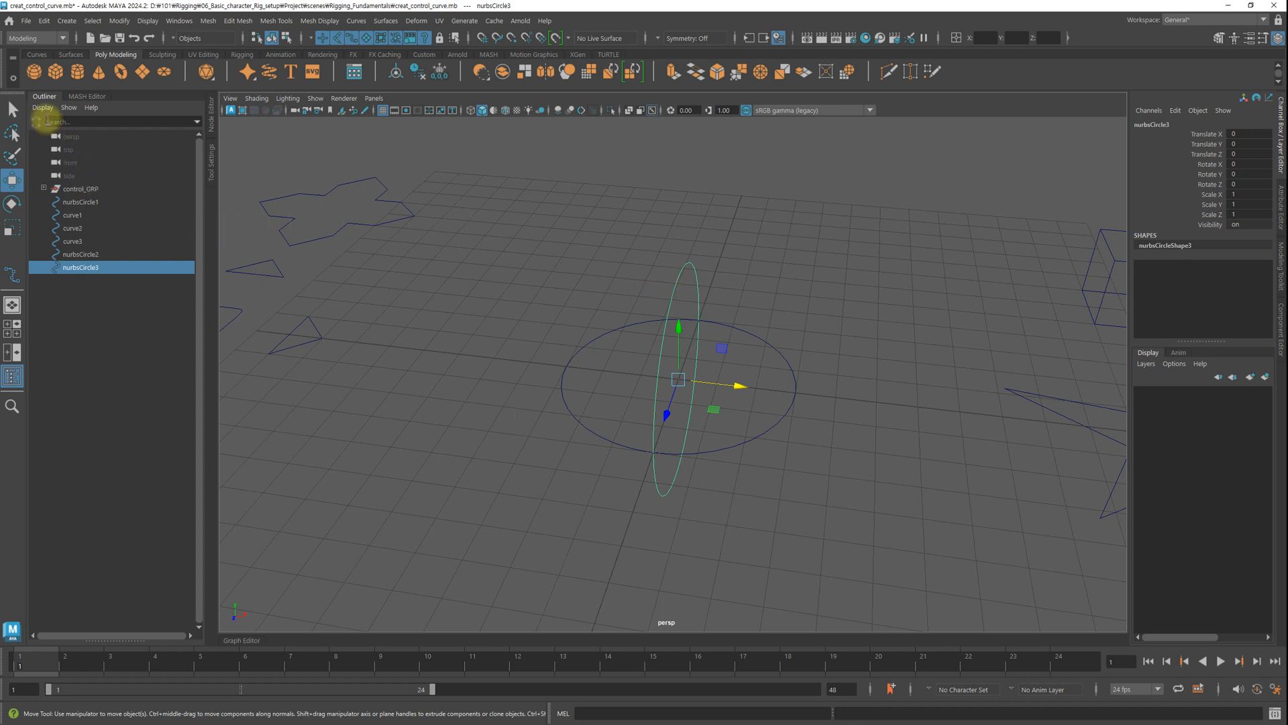
# Step: Display shape nodes in the Outliner and expand nurbsCircle2 and nurbsCircle3 to reveal their shapes
pyautogui.click(42, 106)
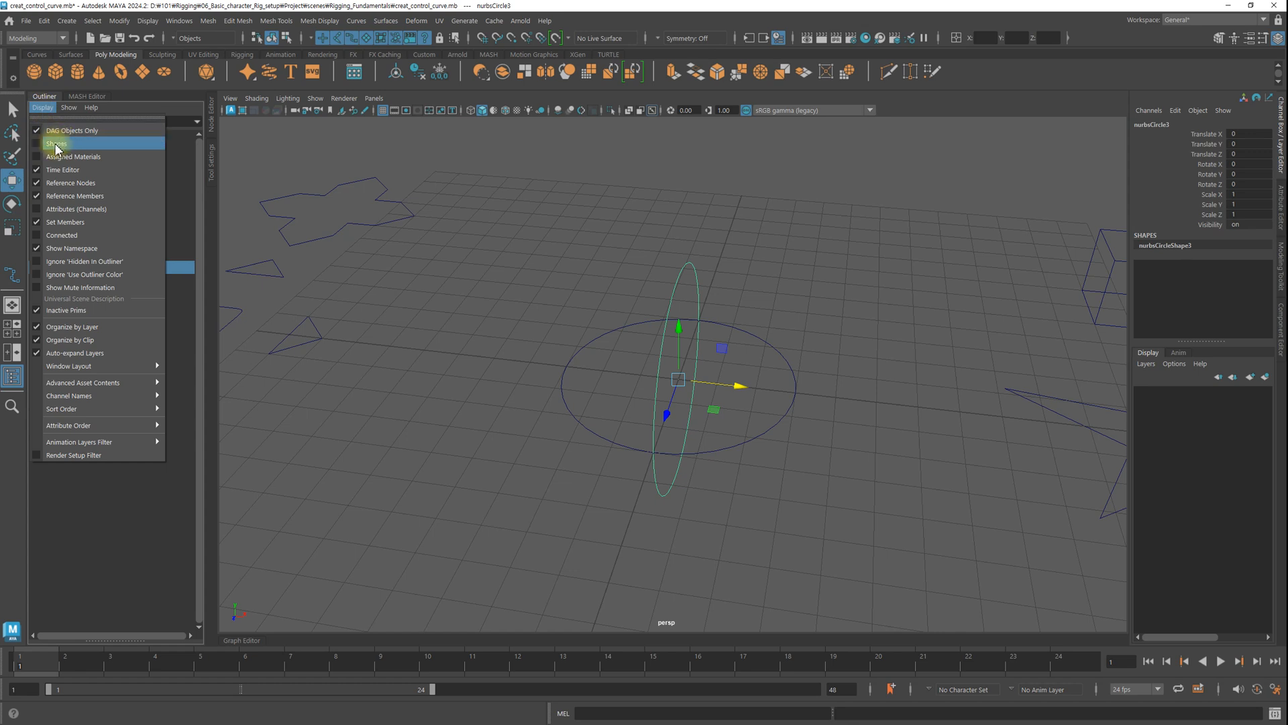
pyautogui.click(42, 144)
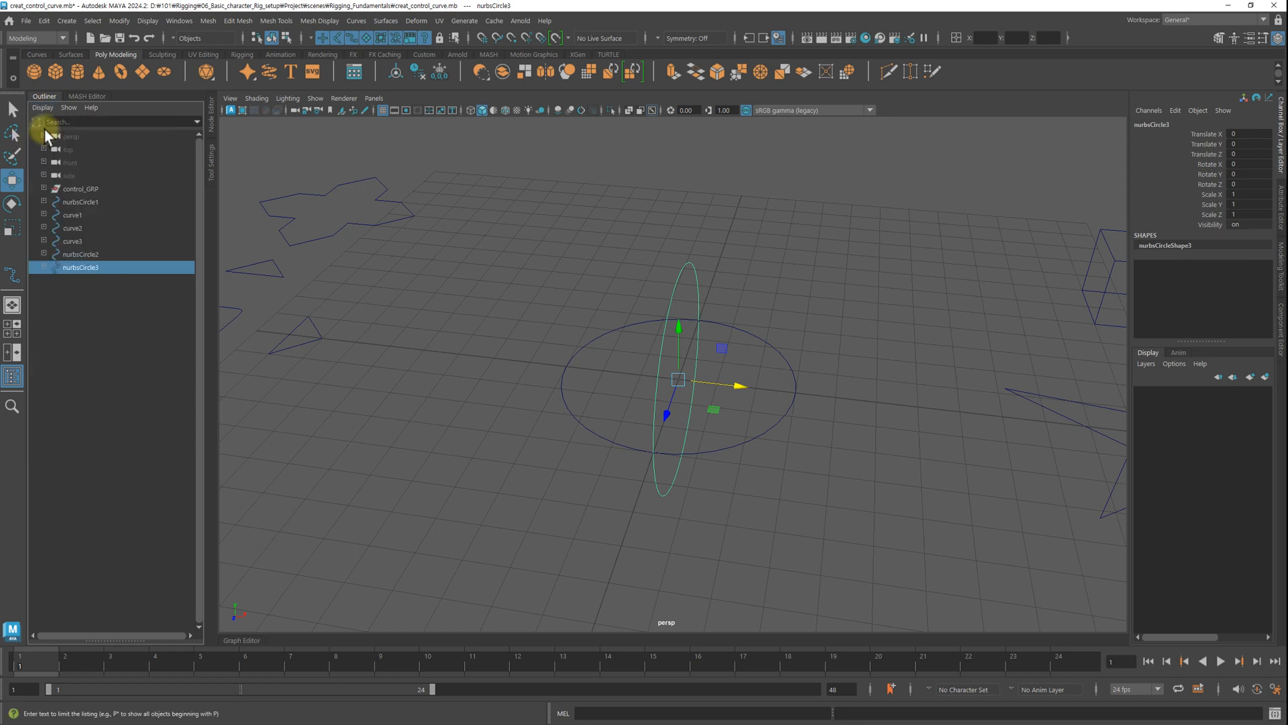
pyautogui.click(44, 267)
pyautogui.click(43, 253)
# Step: Examine the transform and shape nodes of nurbsCircle2 and nurbsCircle3 by selecting each in the Outliner
pyautogui.click(89, 255)
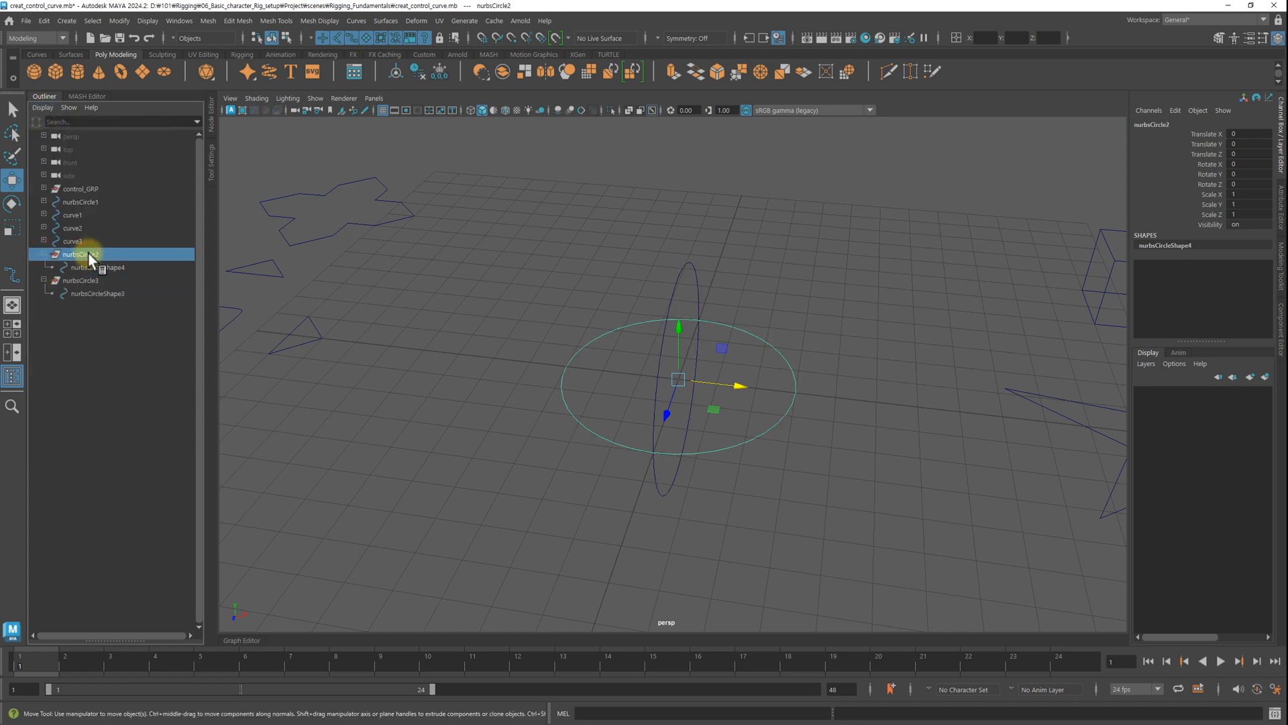
pyautogui.click(94, 267)
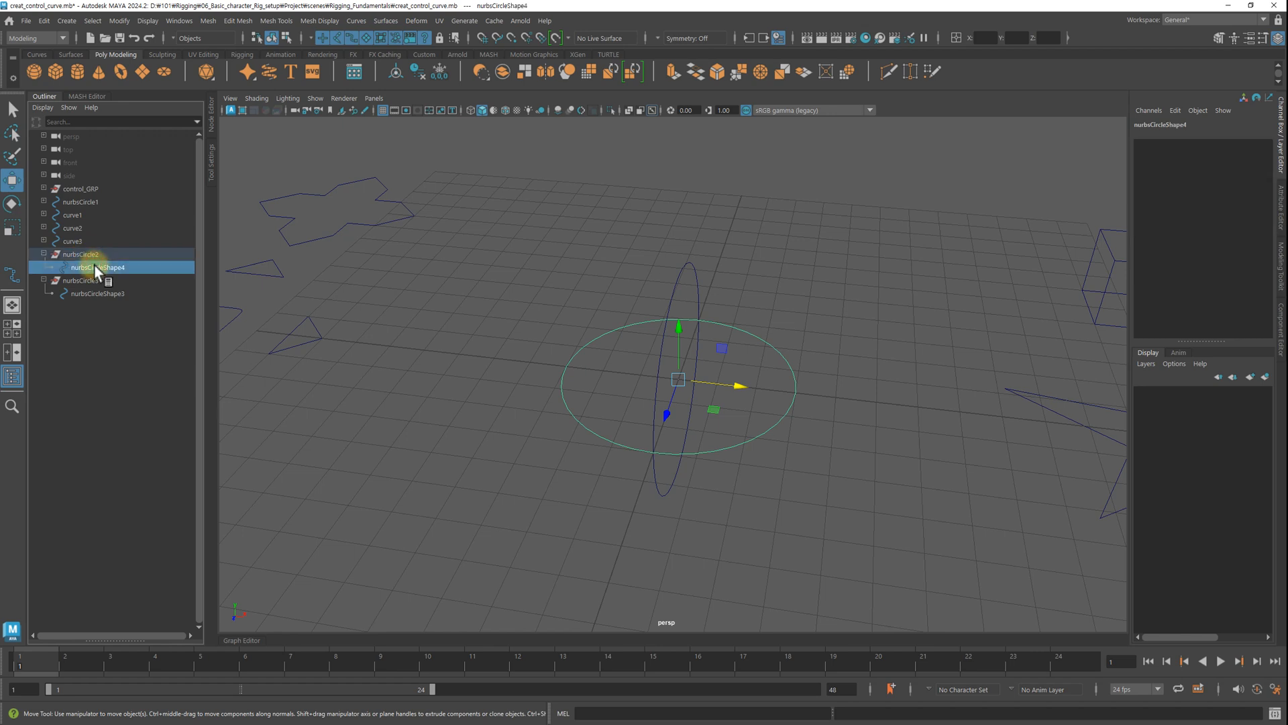
pyautogui.click(83, 254)
pyautogui.click(92, 268)
pyautogui.click(86, 255)
pyautogui.click(89, 268)
pyautogui.click(85, 281)
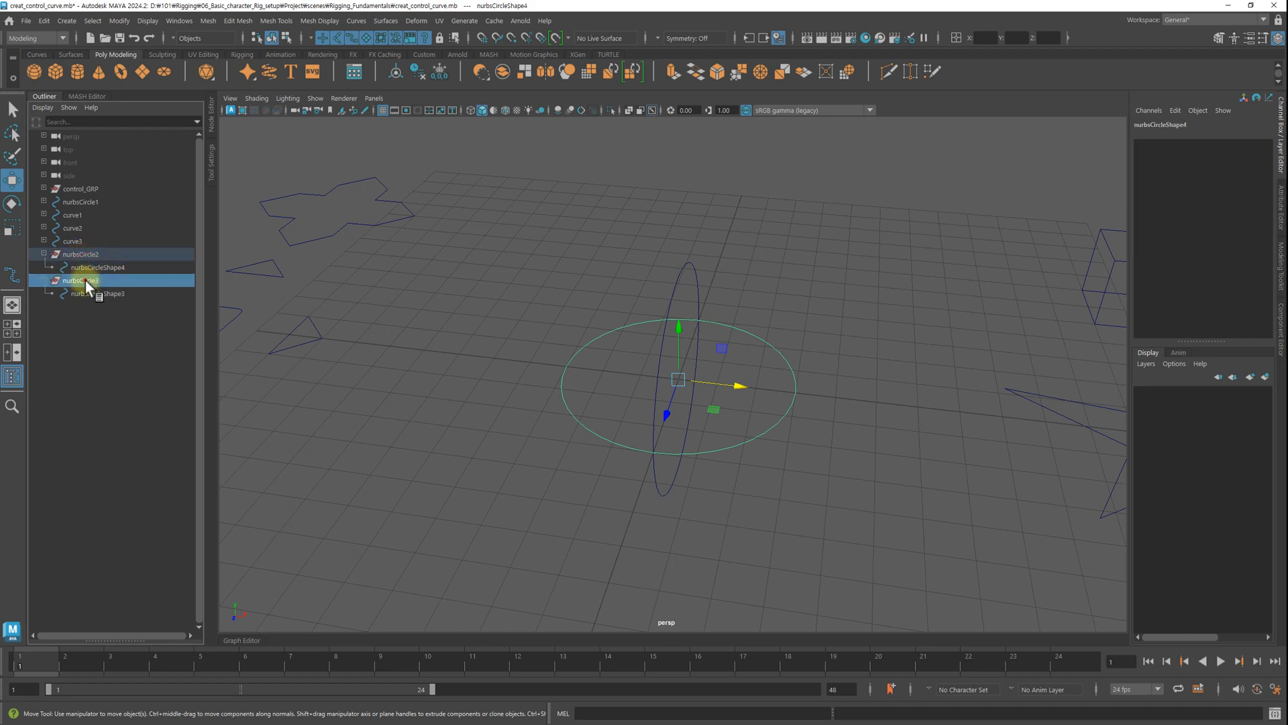
pyautogui.click(90, 294)
pyautogui.click(88, 256)
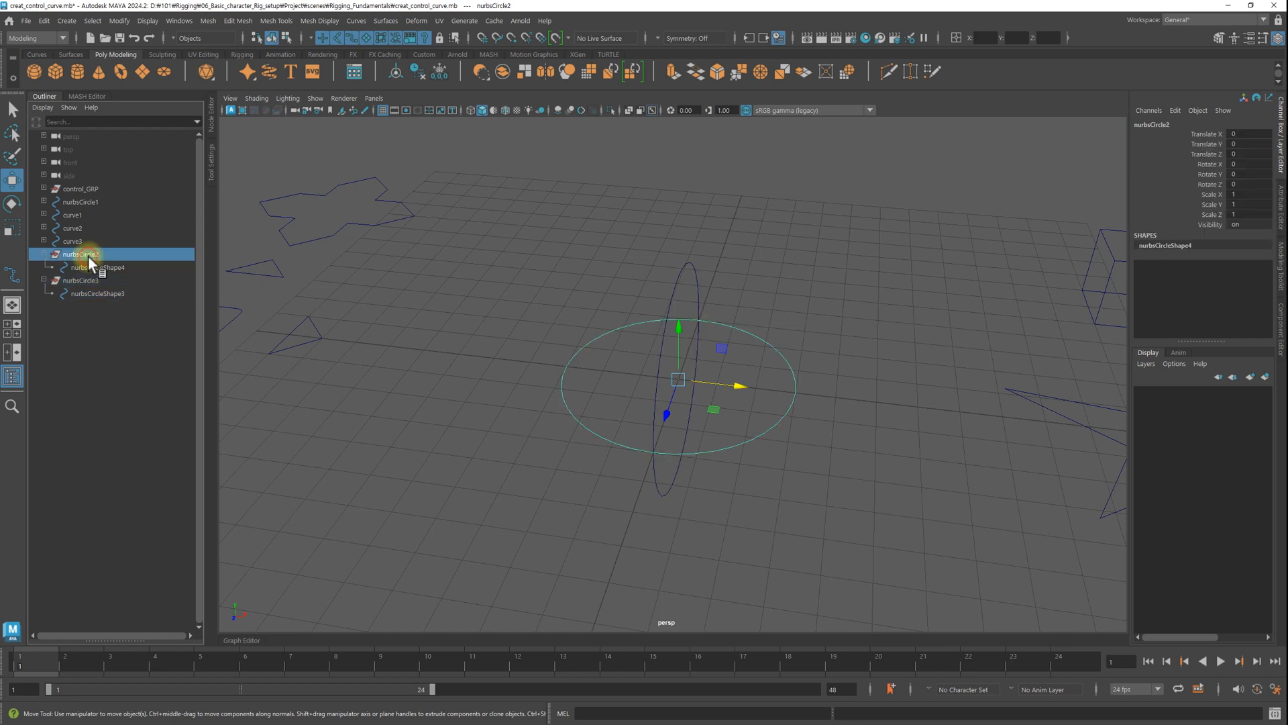
# Step: Try to parent nurbsCircleShape3 directly under nurbsCircle2 in the Outliner and undo the parenting
pyautogui.click(107, 293)
pyautogui.moveTo(103, 295); pyautogui.dragTo(112, 263, button='middle')
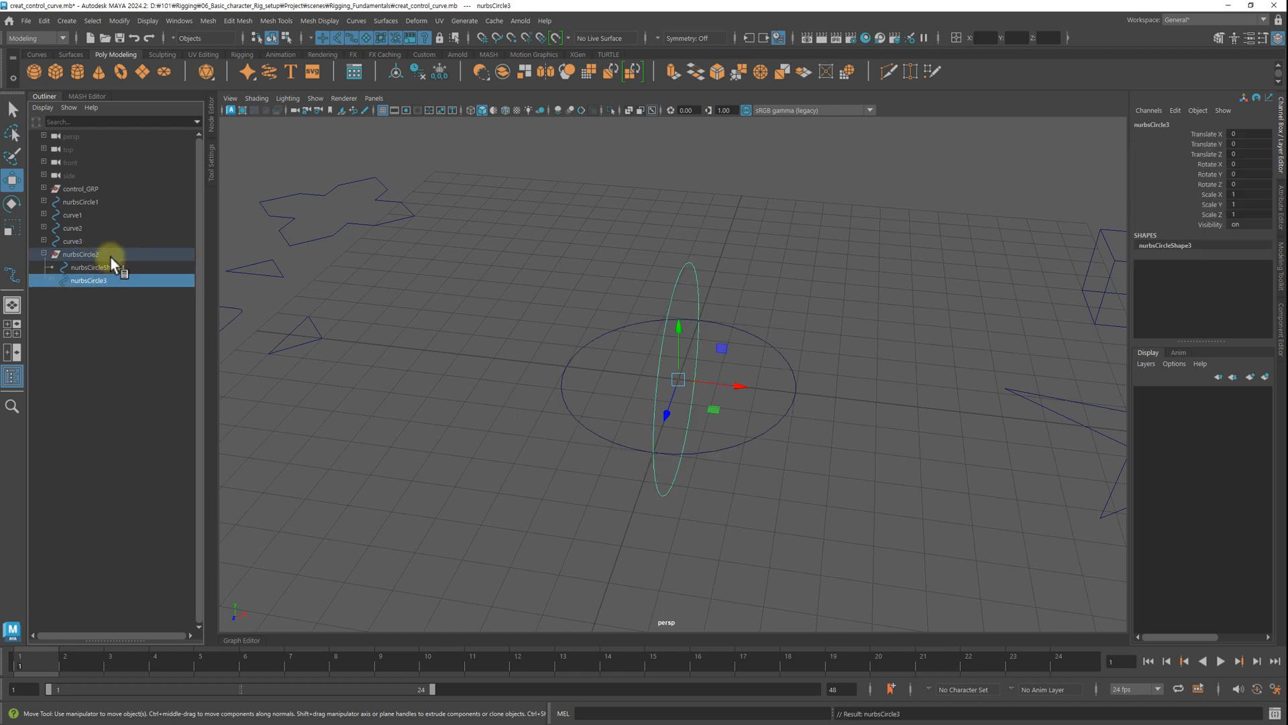
pyautogui.click(52, 281)
pyautogui.hotkey('ctrl', 'z')
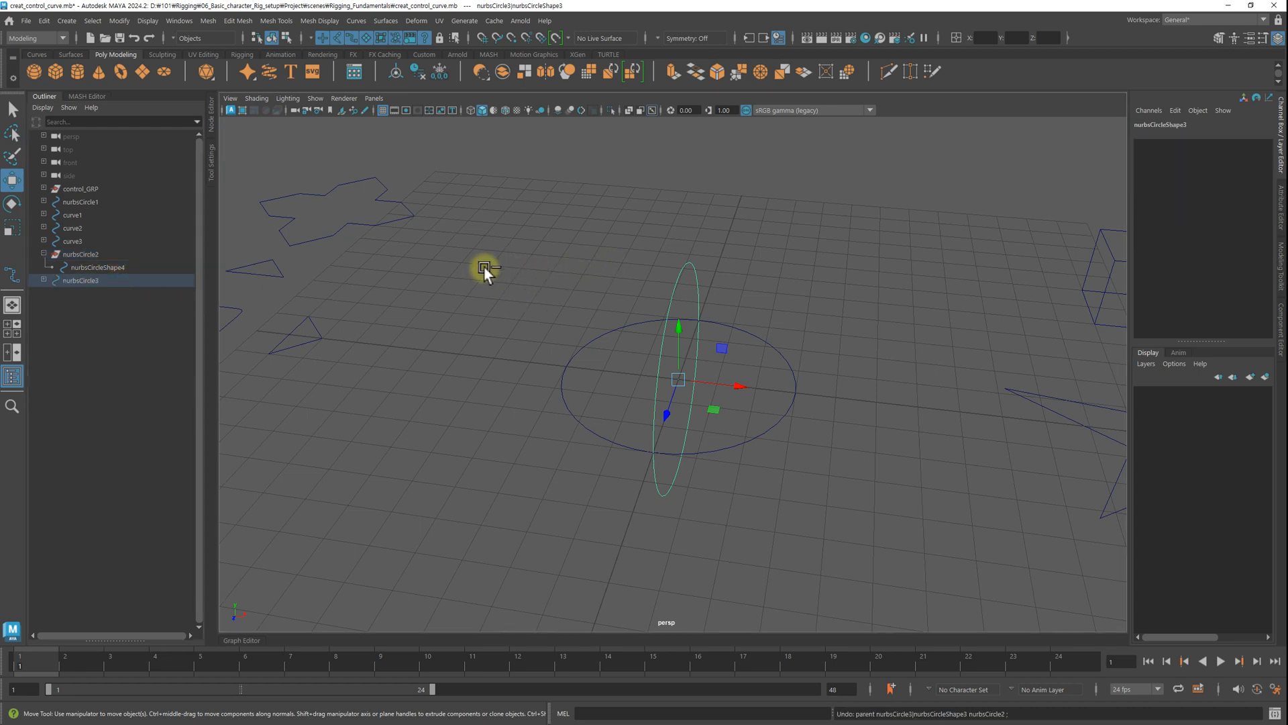
# Step: Expand nurbsCircle3 again and review the Parent command's options without applying them
pyautogui.click(44, 279)
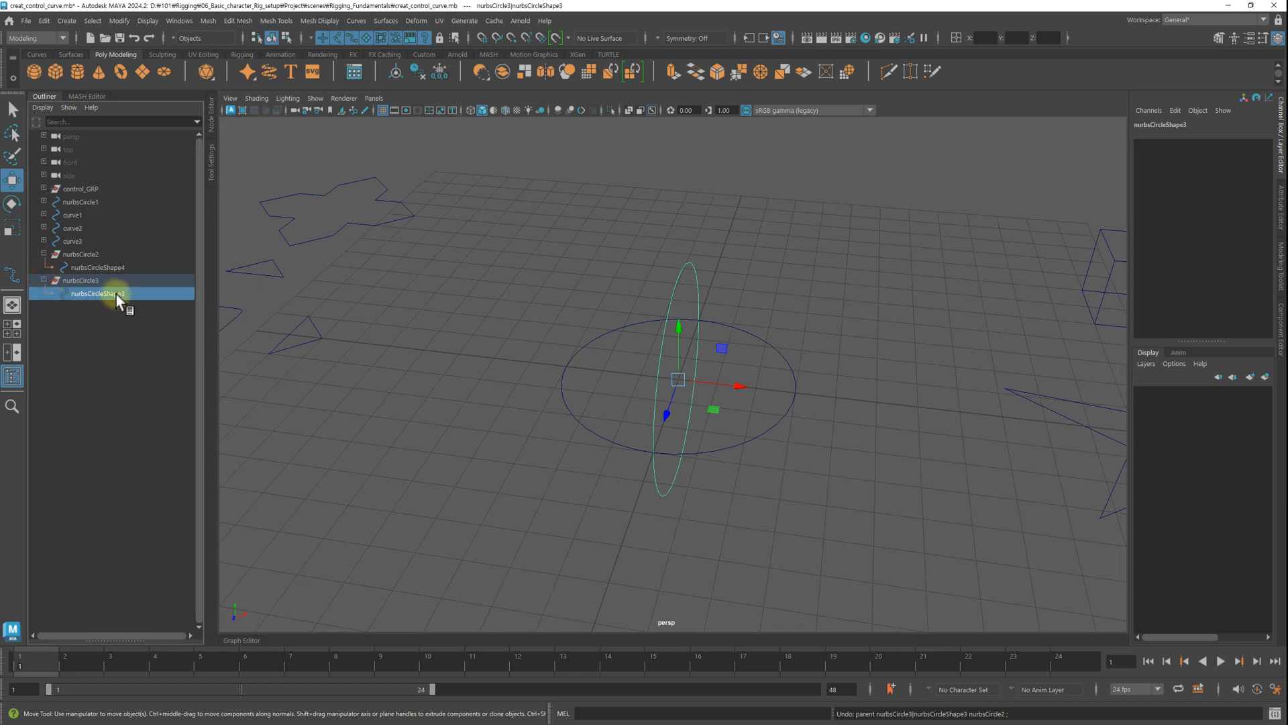
pyautogui.click(605, 713)
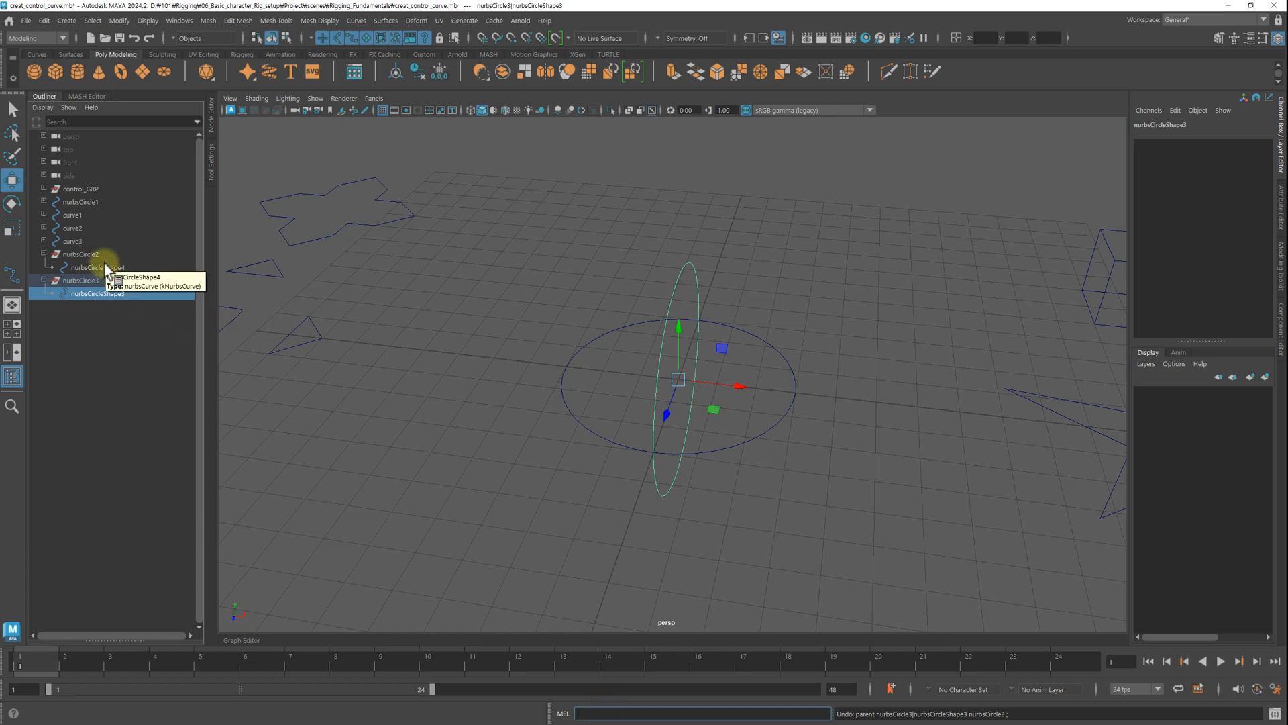
pyautogui.click(595, 713)
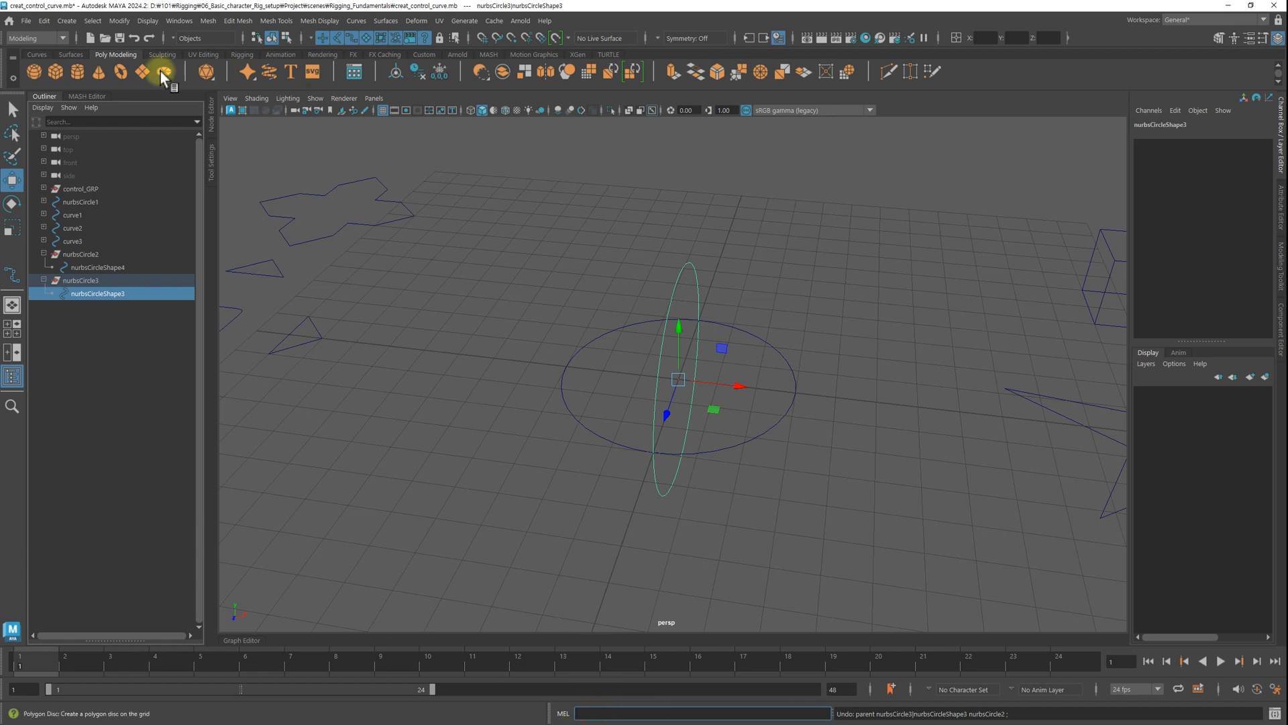
pyautogui.click(50, 26)
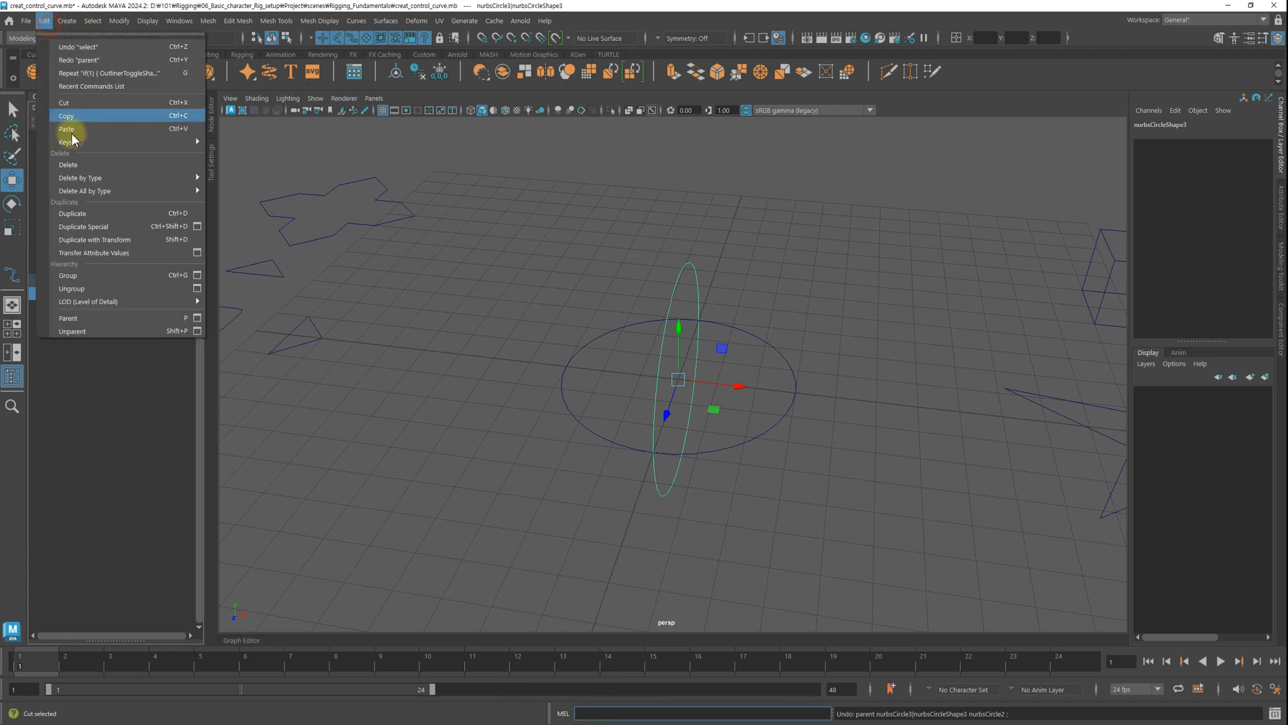
pyautogui.click(196, 319)
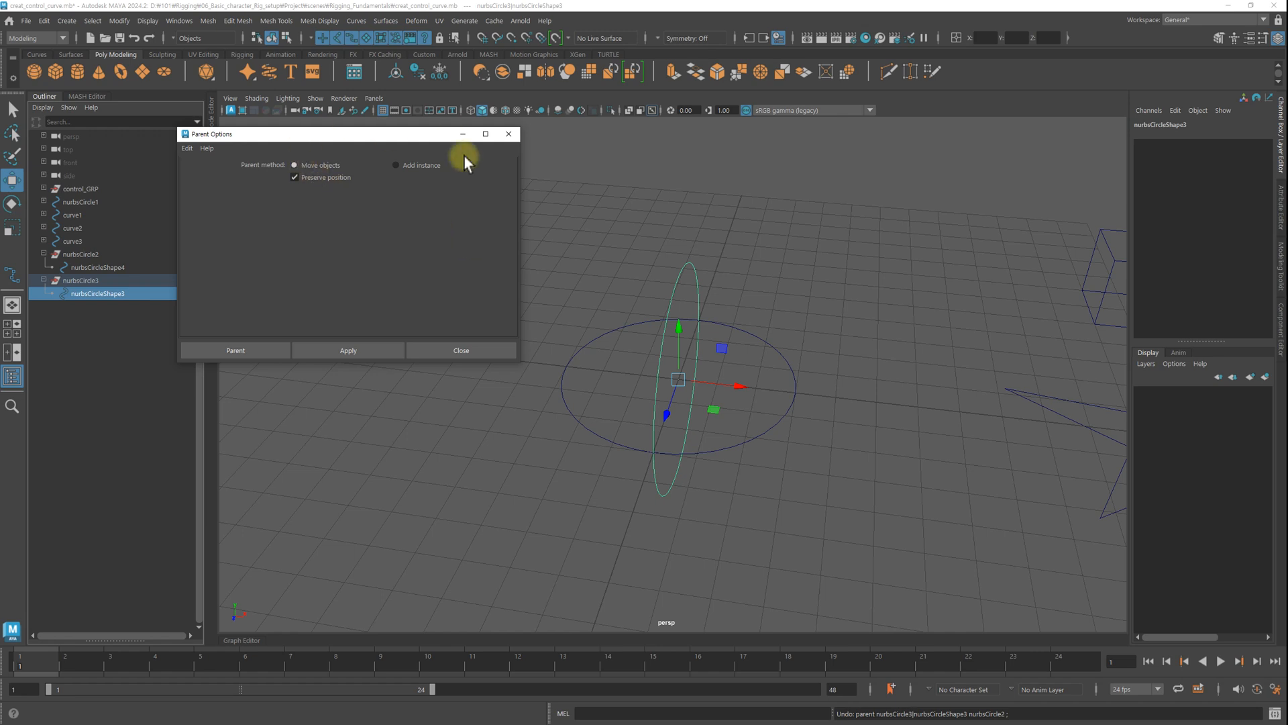
pyautogui.click(516, 135)
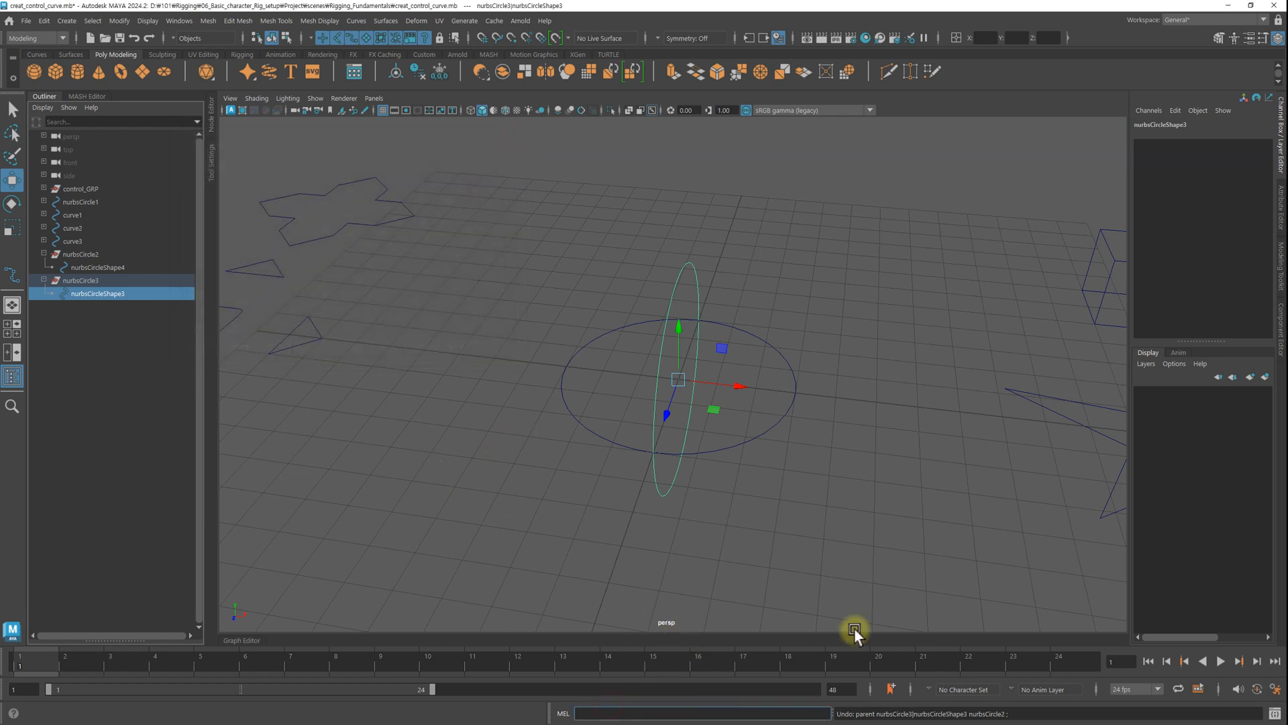
# Step: Parent nurbsCircleShape3 under the nurbsCircle2 transform by running the MEL command "parent -r -s" on the two nodes
pyautogui.write('parent -r -s')
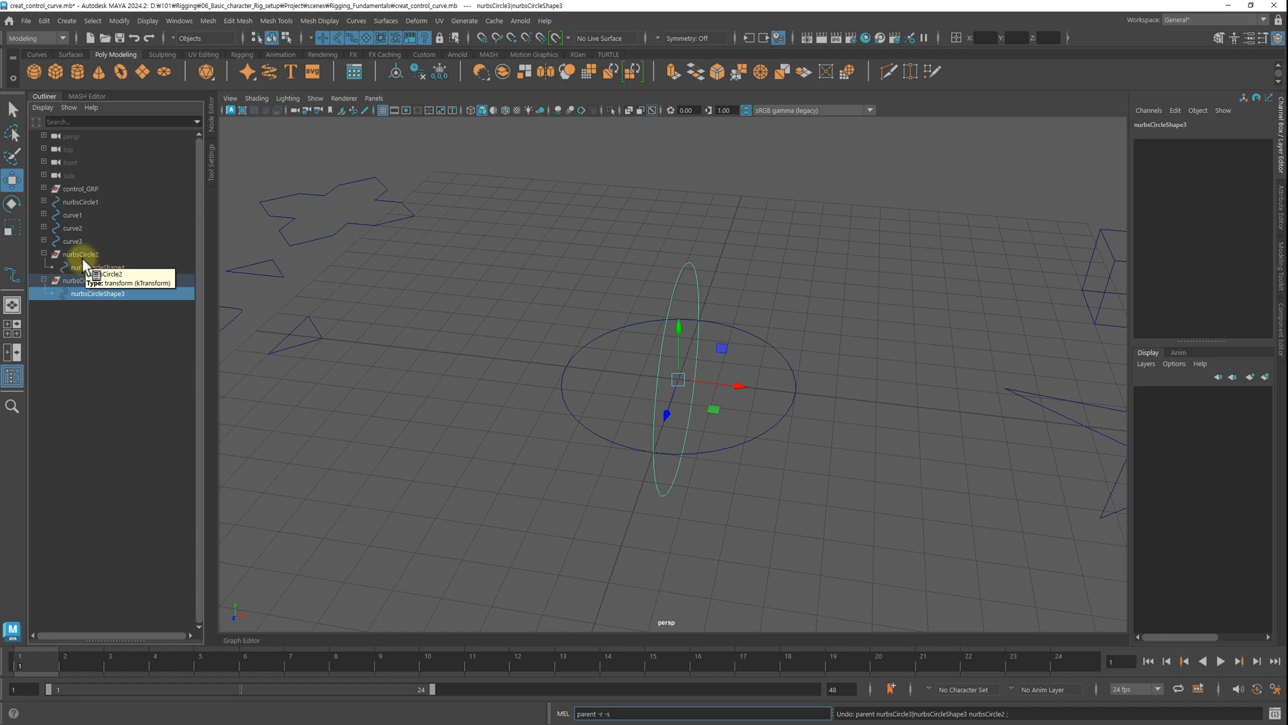
pyautogui.click(98, 294)
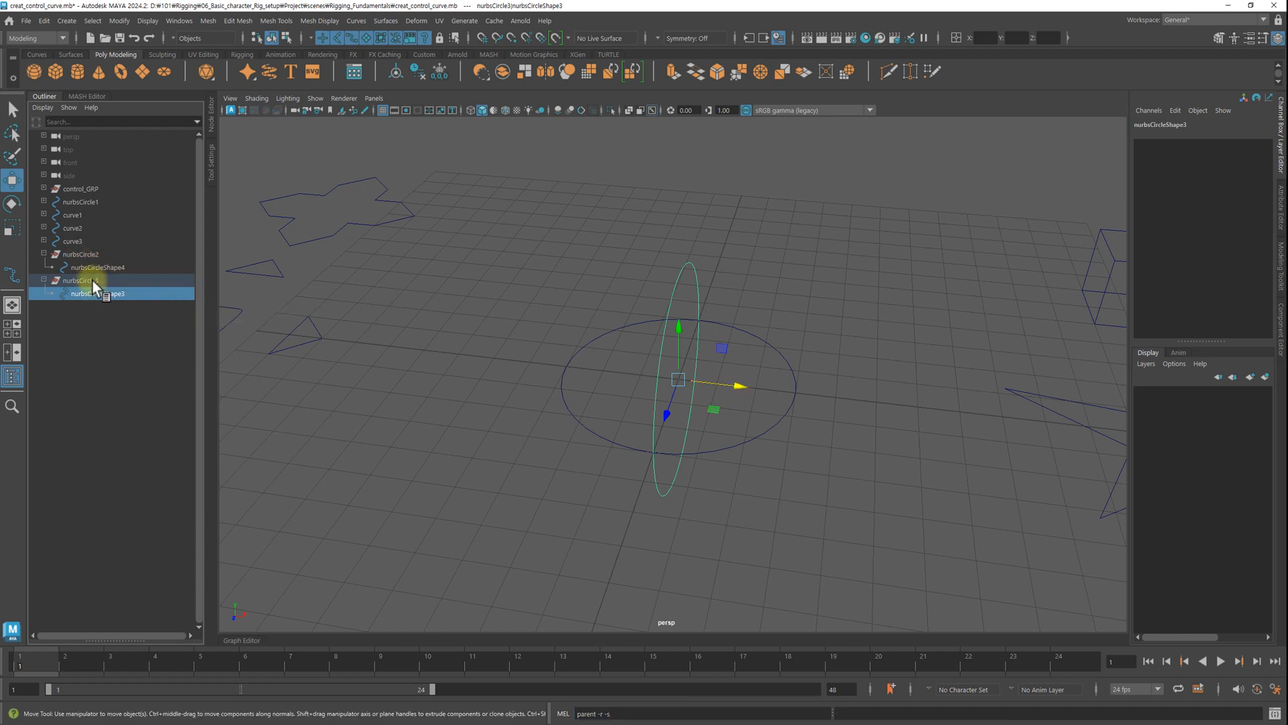
pyautogui.keyDown('ctrl'); pyautogui.click(80, 253); pyautogui.keyUp('ctrl')
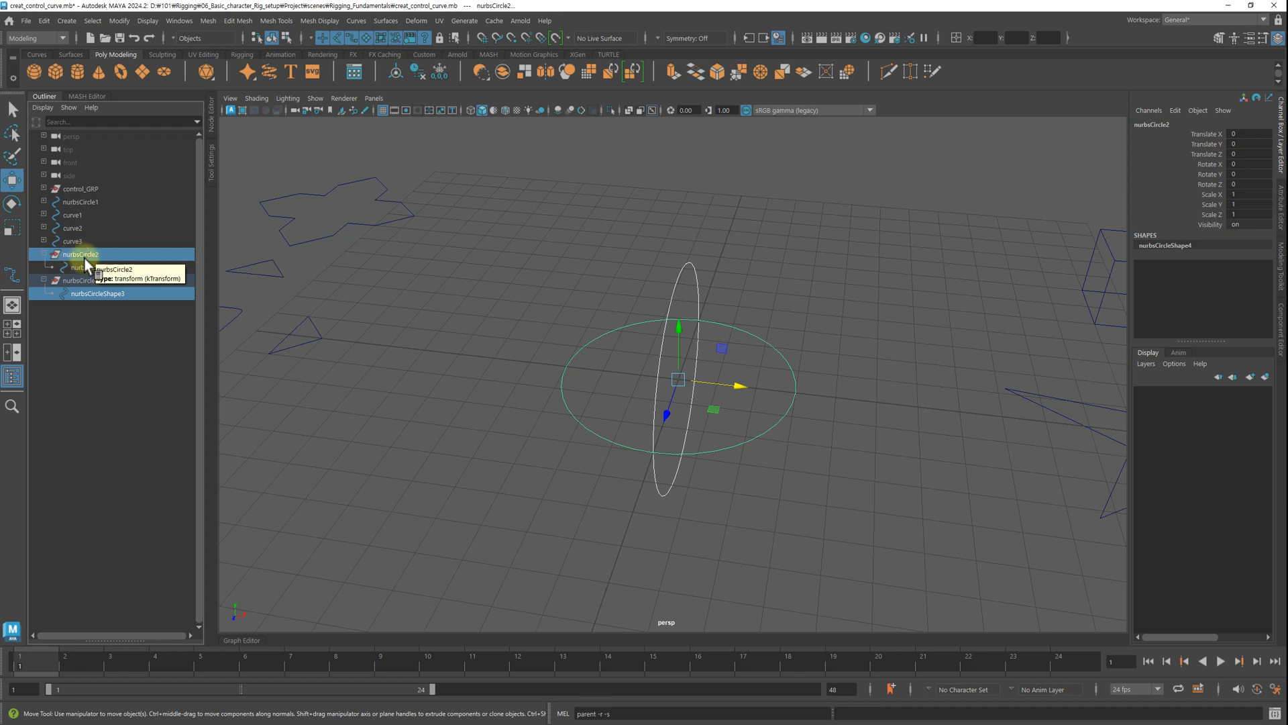
pyautogui.click(616, 713)
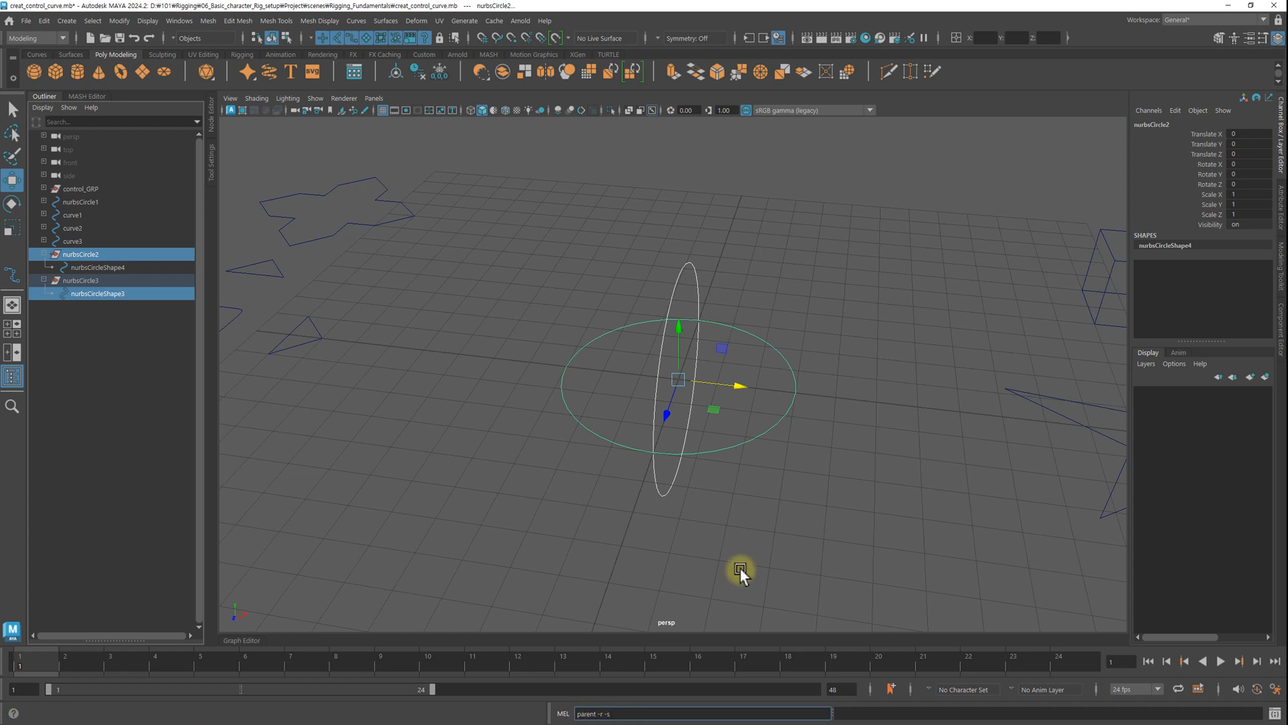
pyautogui.press('Return')
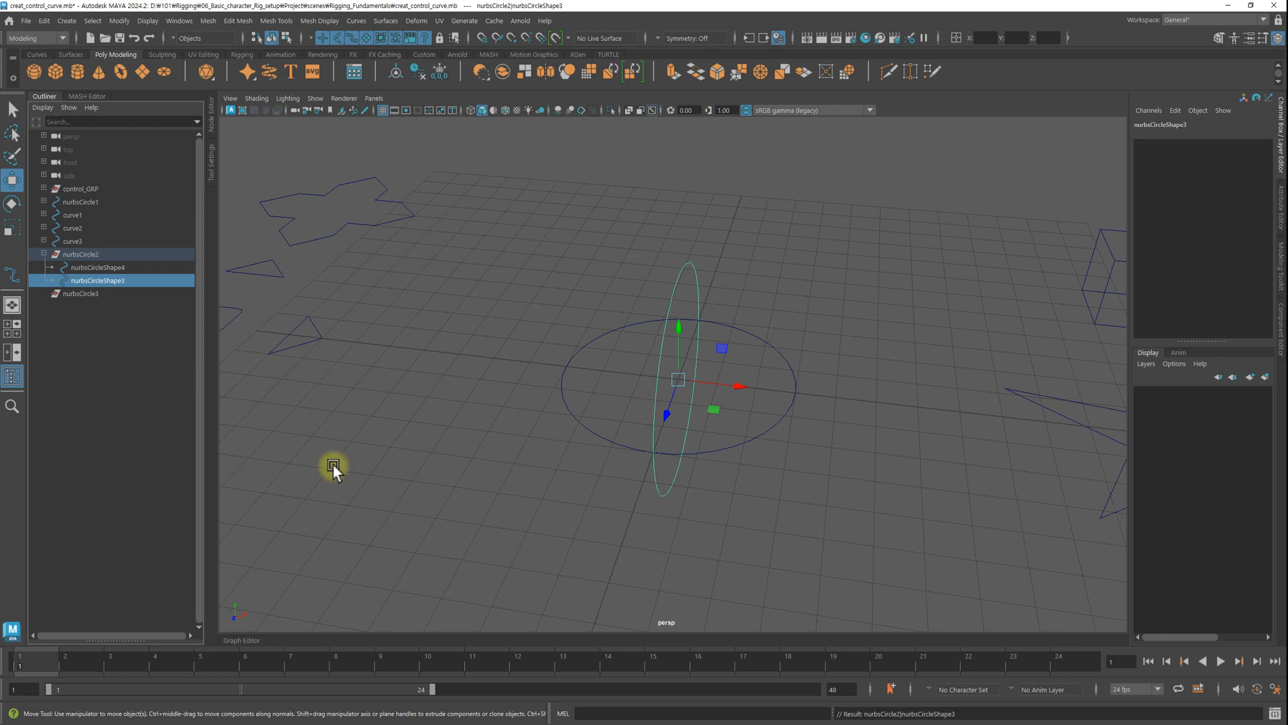
# Step: Select the emptied nurbsCircle3 transform and the crossing circles to check that both curves are picked as one object
pyautogui.click(84, 293)
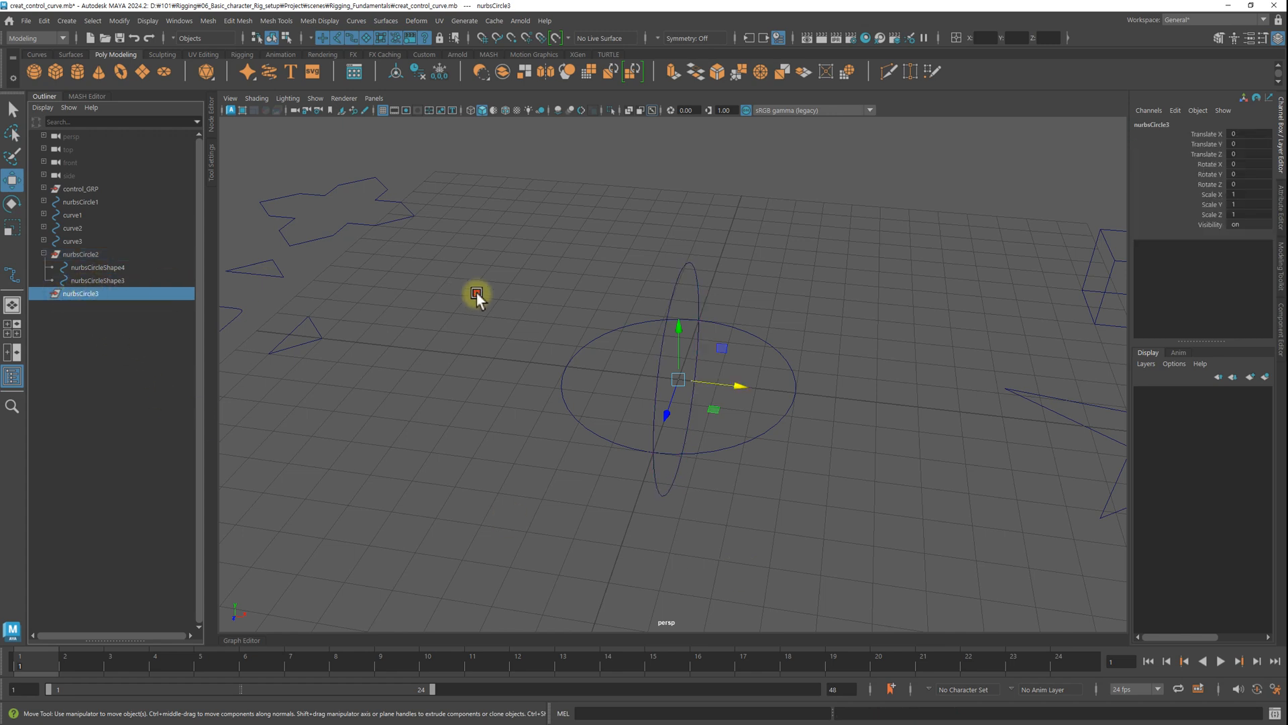
pyautogui.click(479, 294)
pyautogui.click(610, 330)
pyautogui.click(784, 313)
pyautogui.click(784, 354)
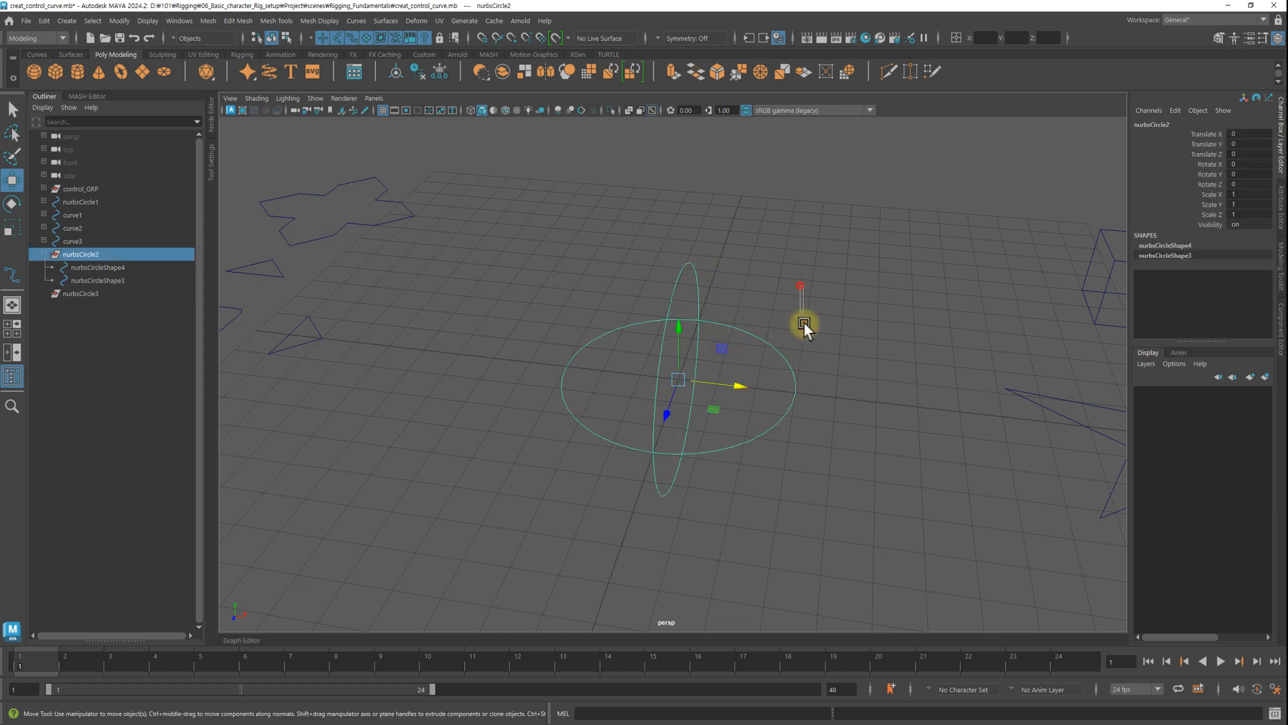
pyautogui.click(804, 316)
pyautogui.moveTo(853, 266); pyautogui.dragTo(626, 375)
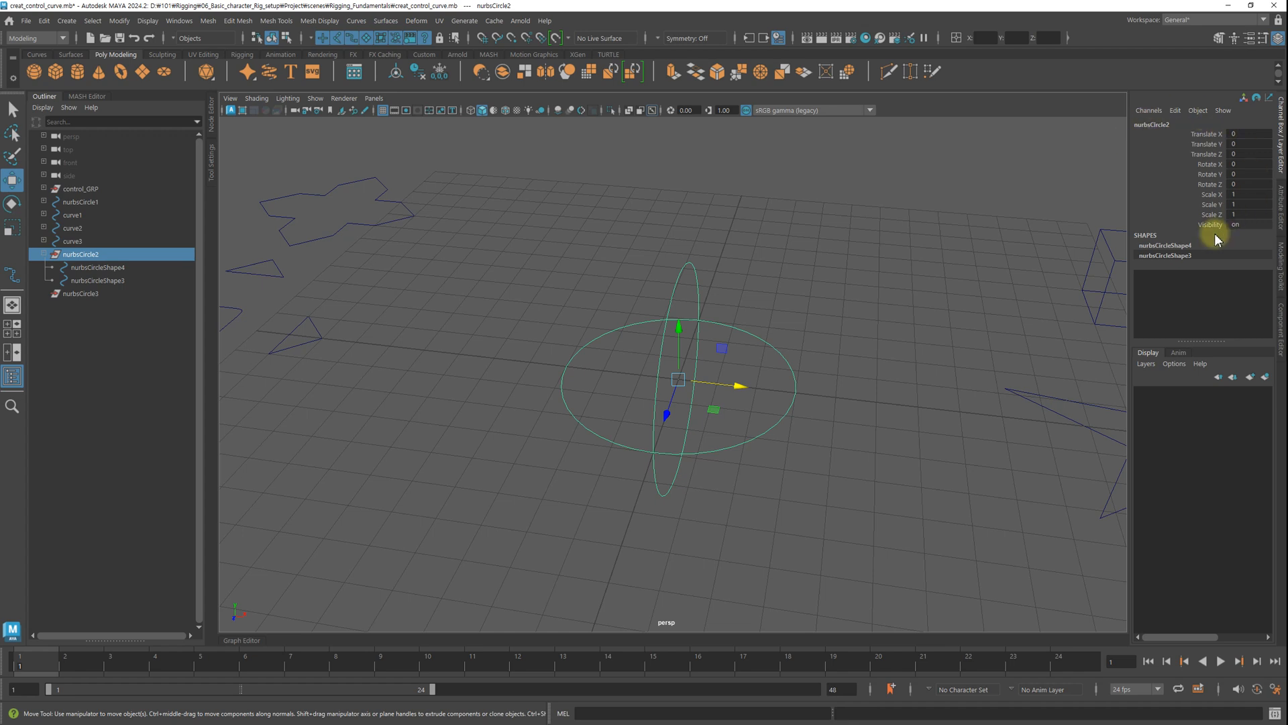
# Step: Inspect the shape and transform attributes of nurbsCircle2 in the Attribute Editor and return to the Channel Box
pyautogui.click(1280, 209)
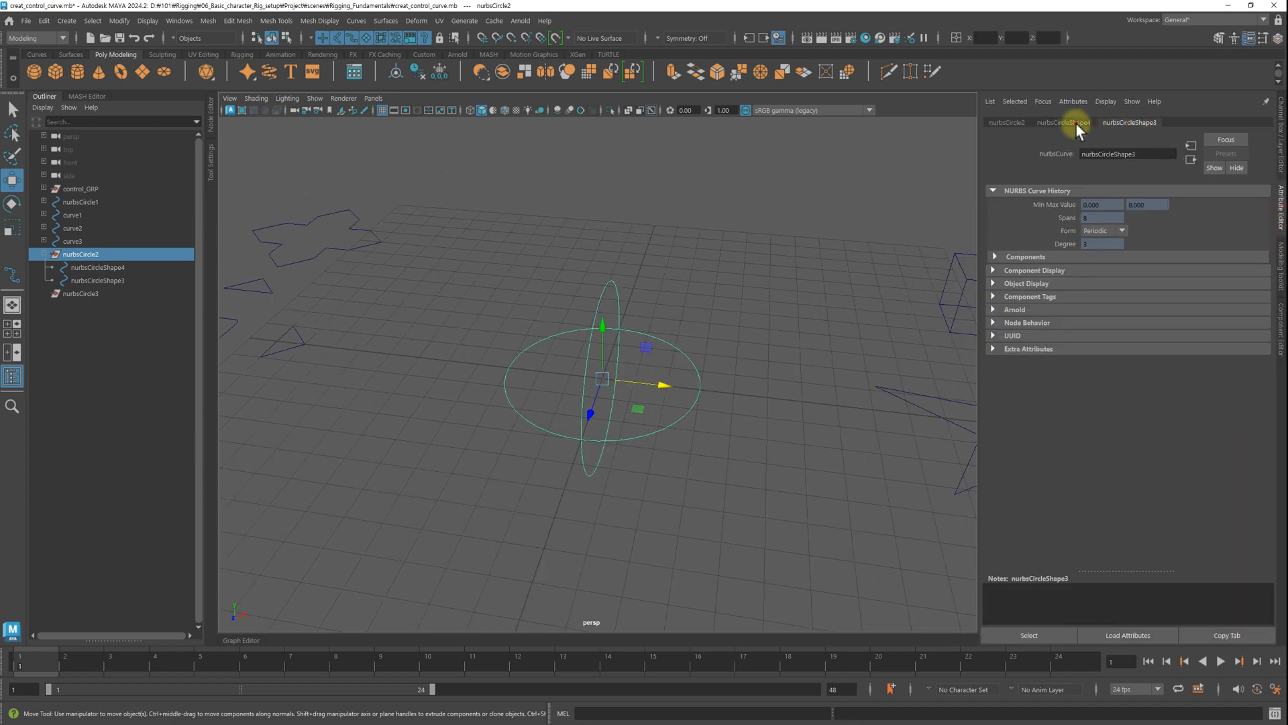
pyautogui.click(1006, 123)
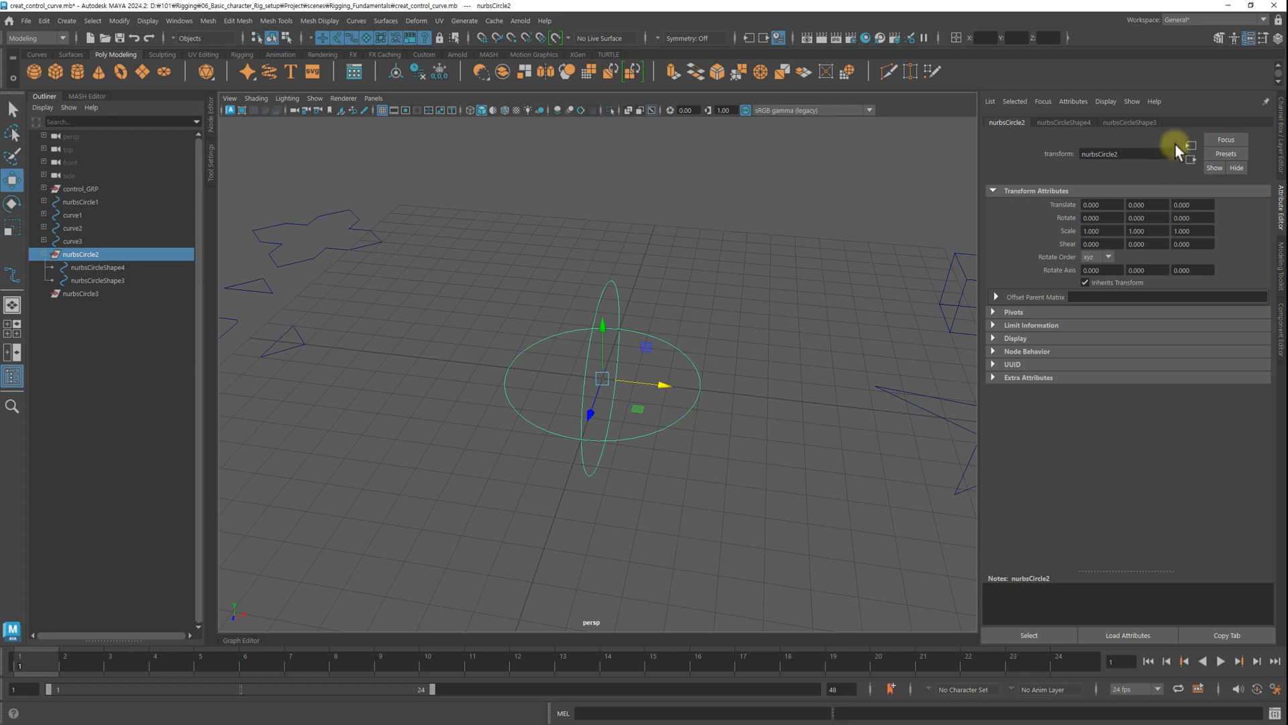
pyautogui.click(1282, 131)
# Step: Delete the empty nurbsCircle3 transform
pyautogui.click(772, 316)
pyautogui.click(580, 400)
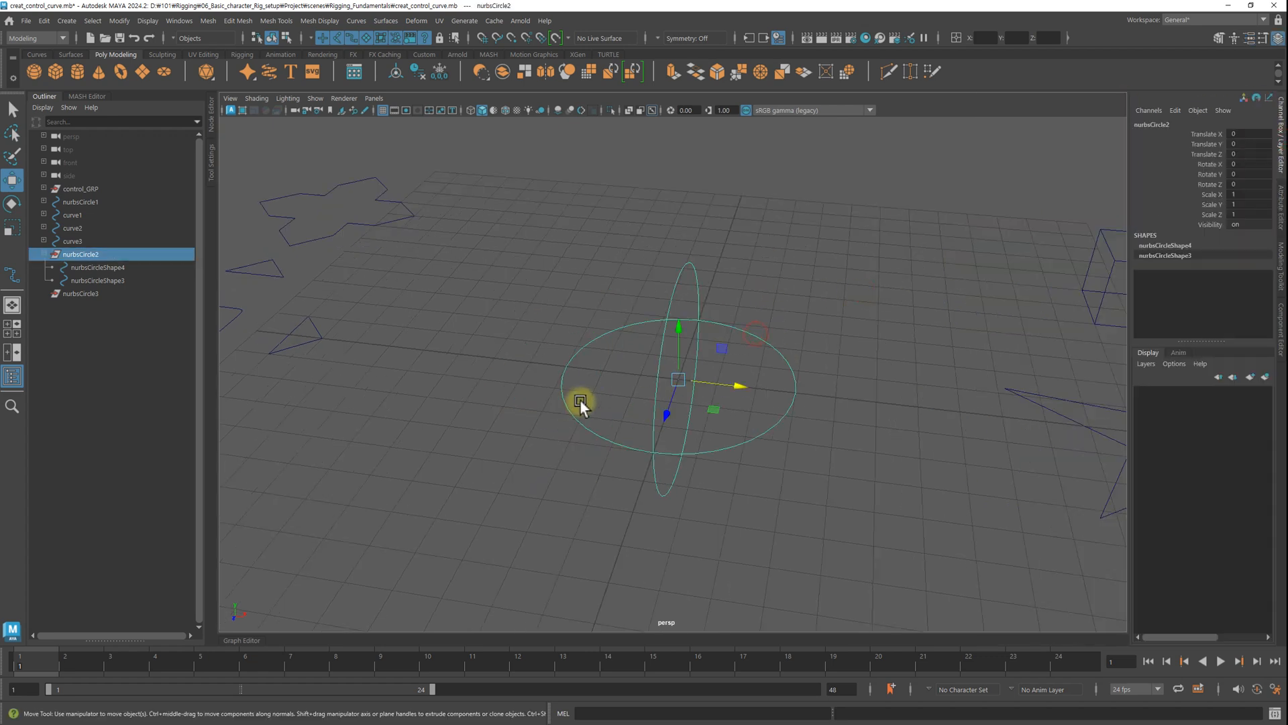
pyautogui.click(81, 293)
pyautogui.press('Delete')
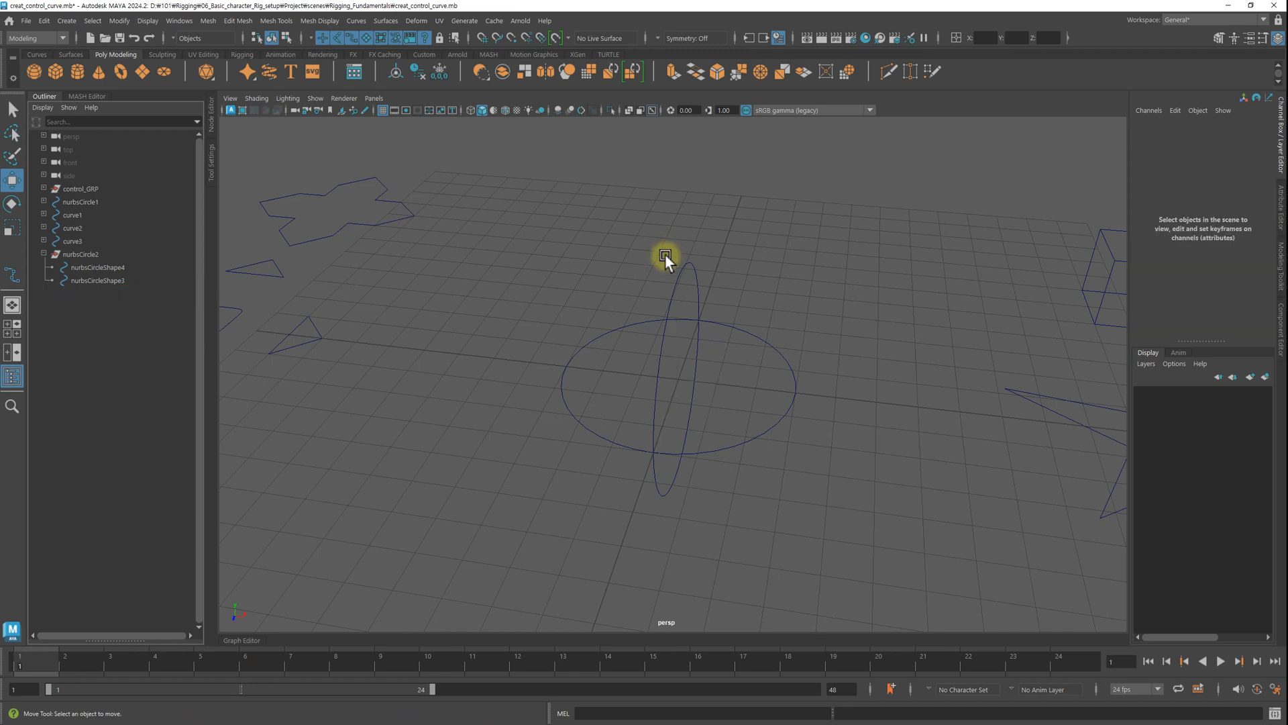
# Step: Compare the wireframe cube and the combined circle control by selecting each and viewing the scene from several angles
pyautogui.scroll(-2, 665, 254)
pyautogui.click(747, 422)
pyautogui.keyDown('alt'); pyautogui.moveTo(748, 420); pyautogui.dragTo(627, 376); pyautogui.keyUp('alt')
pyautogui.click(776, 448)
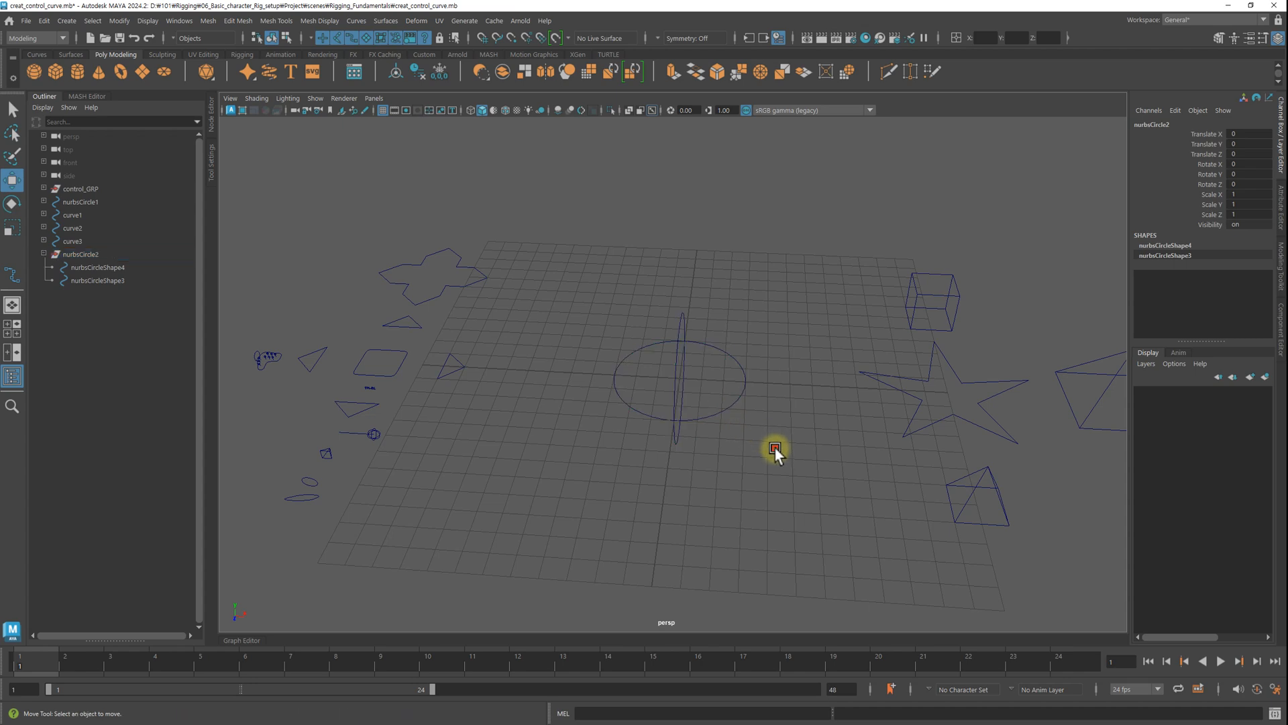
pyautogui.keyDown('alt'); pyautogui.moveTo(777, 448); pyautogui.dragTo(748, 425); pyautogui.keyUp('alt')
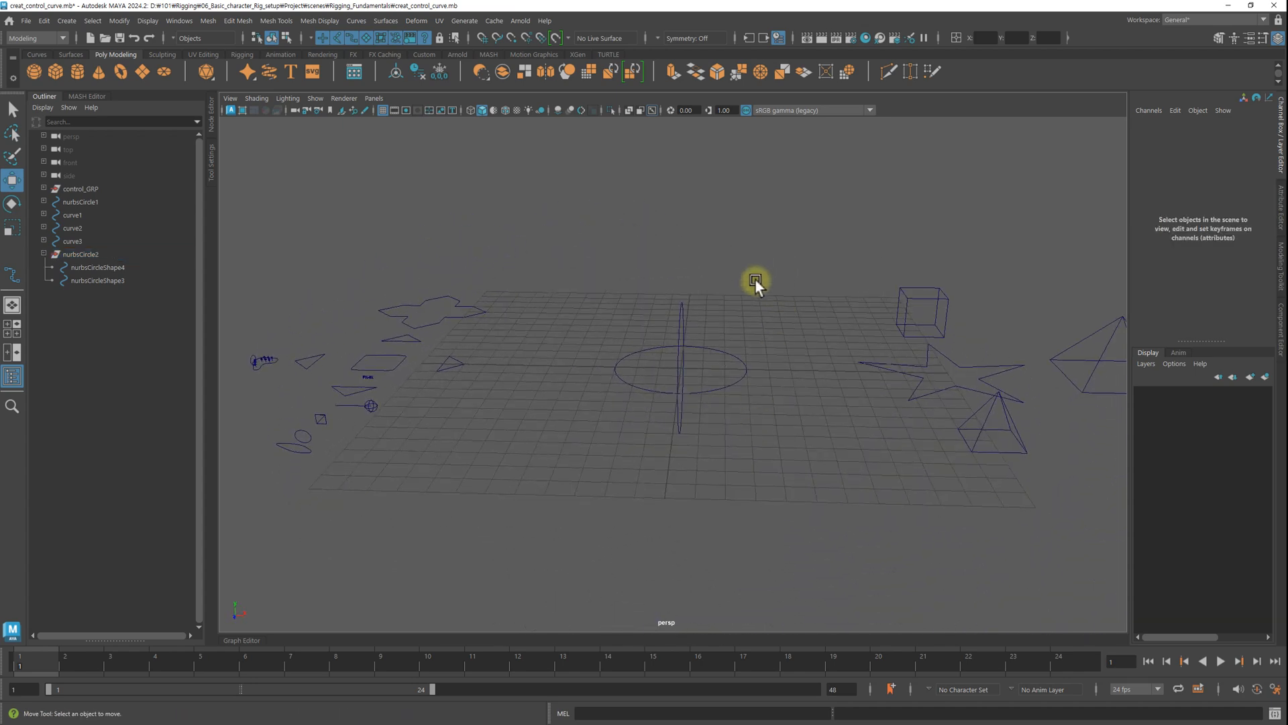
pyautogui.click(945, 329)
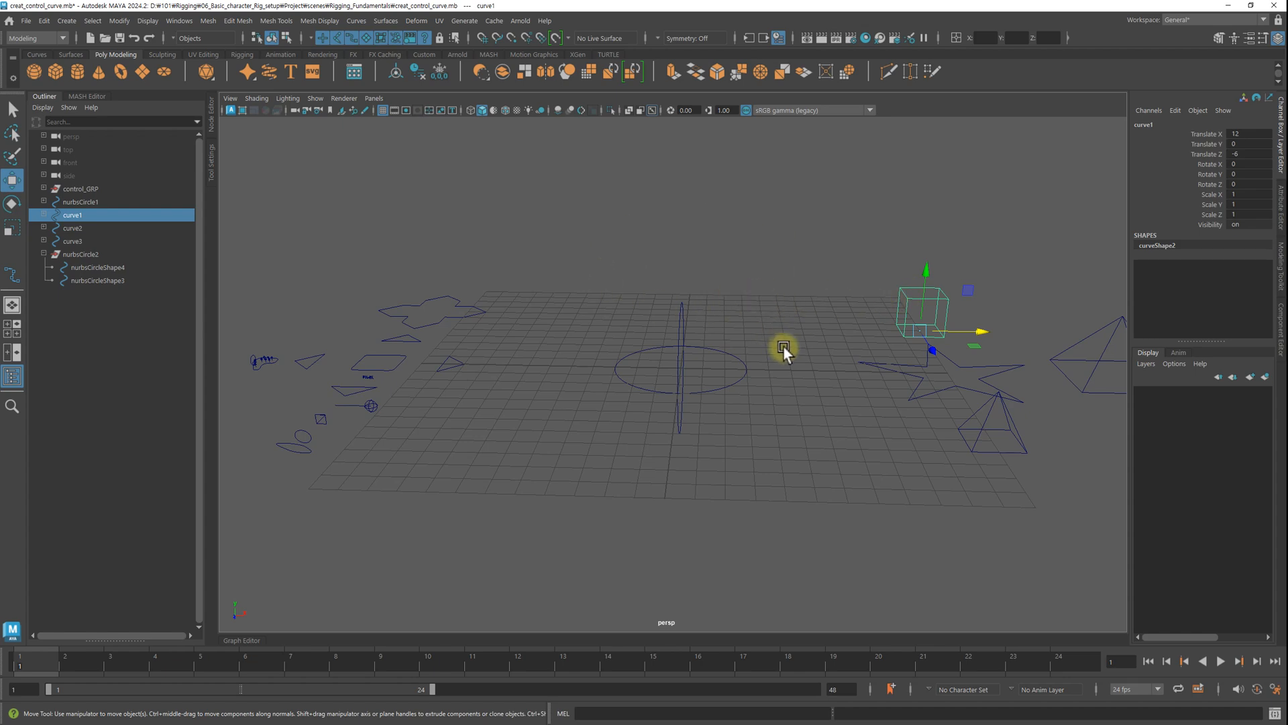
pyautogui.click(741, 380)
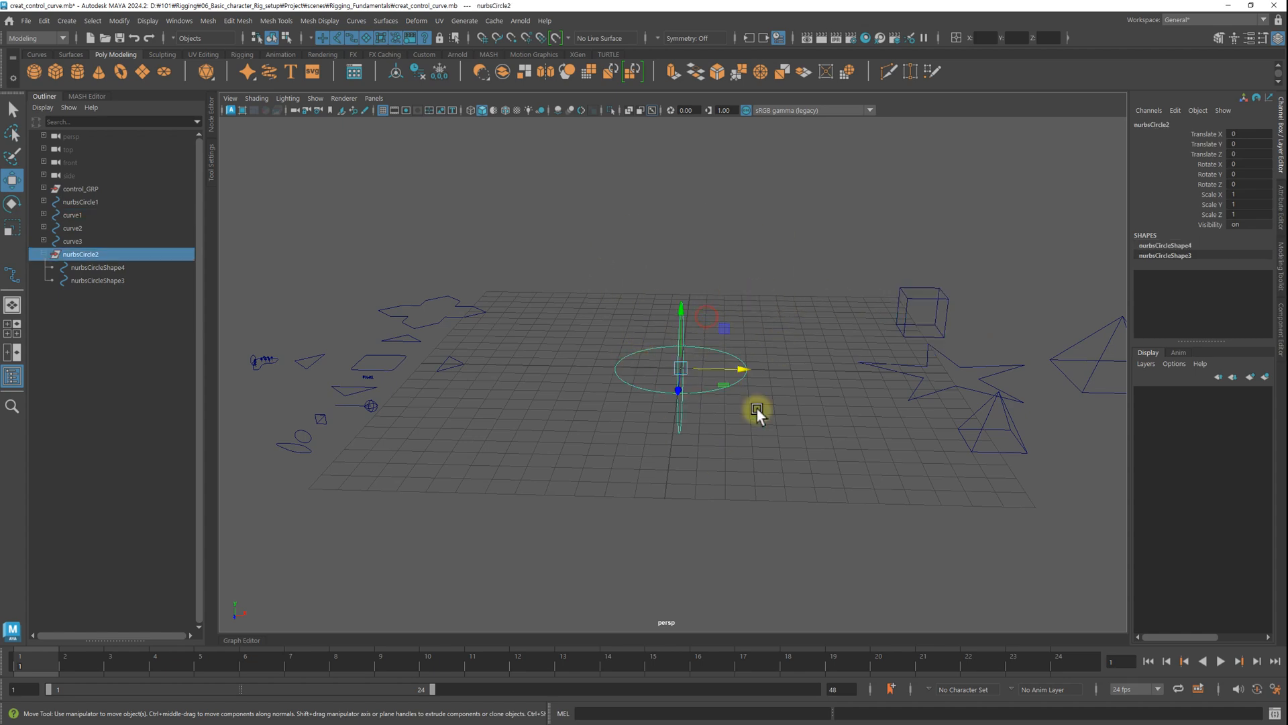
pyautogui.keyDown('alt'); pyautogui.moveTo(756, 409); pyautogui.dragTo(753, 445); pyautogui.keyUp('alt')
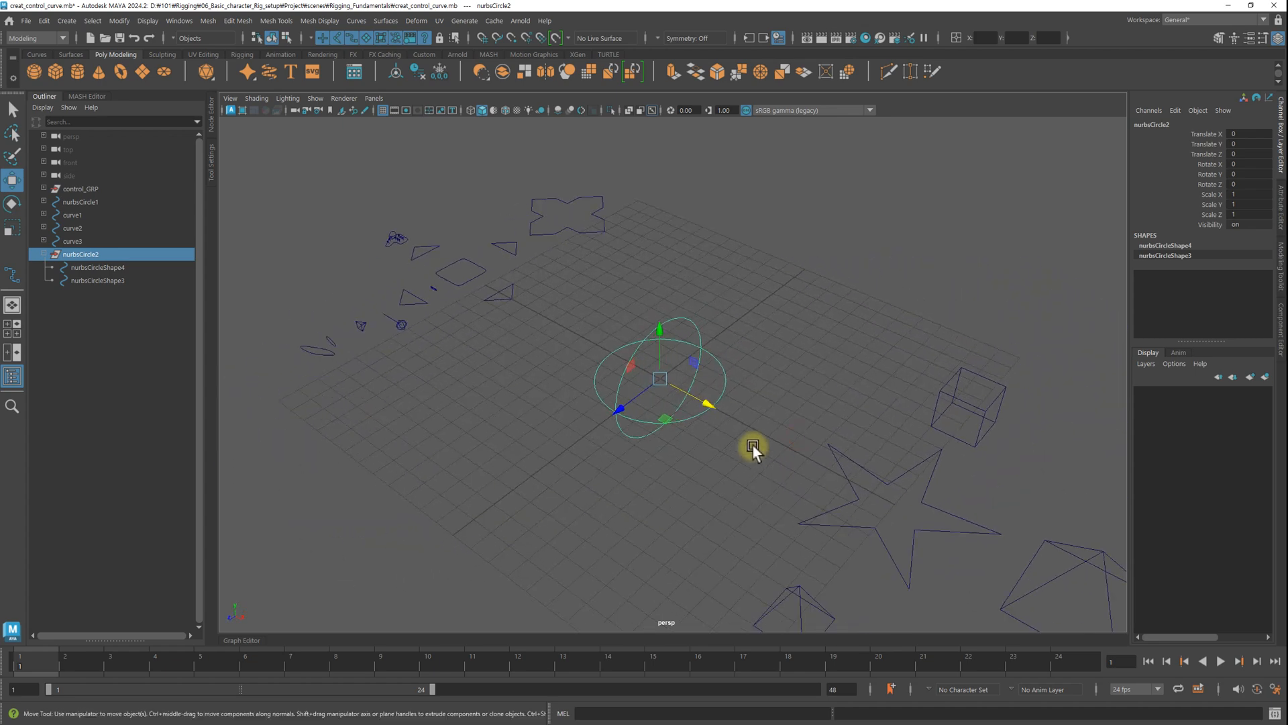
# Step: Clear the selection and enter the MEL command "parent -r -s" in the command line without running it
pyautogui.click(809, 372)
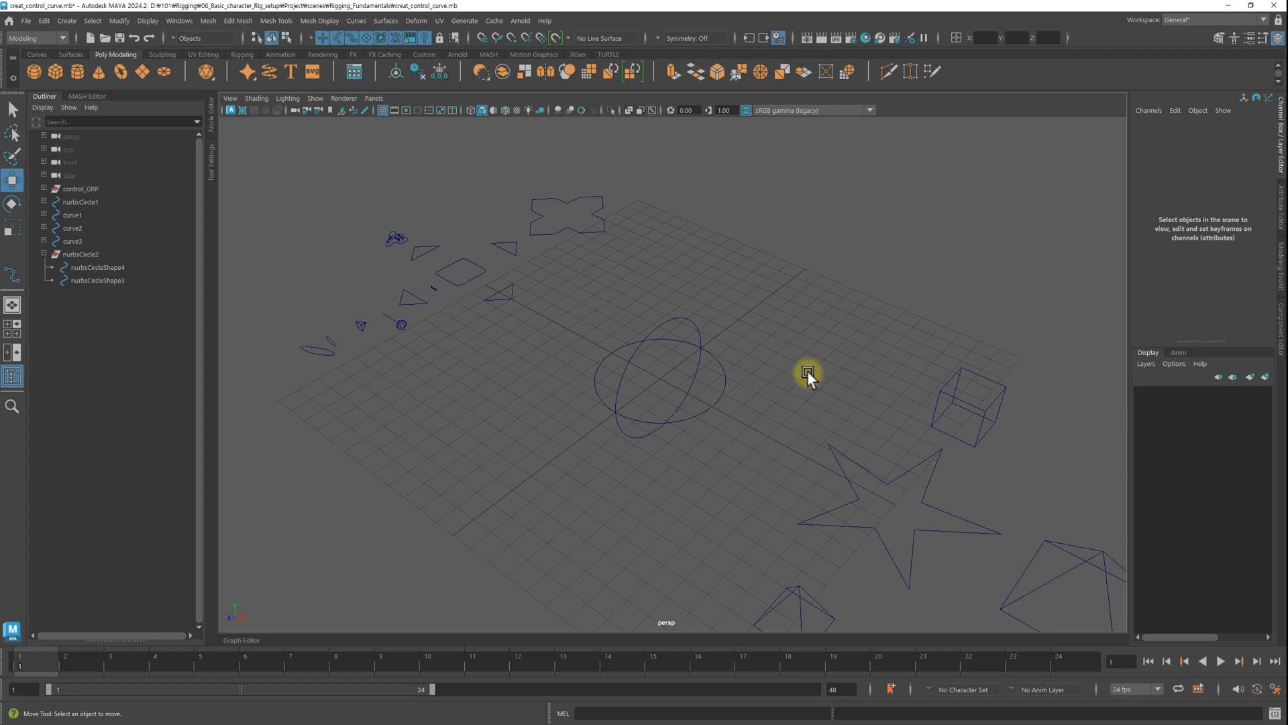
pyautogui.click(596, 712)
pyautogui.write('parent -r -s')
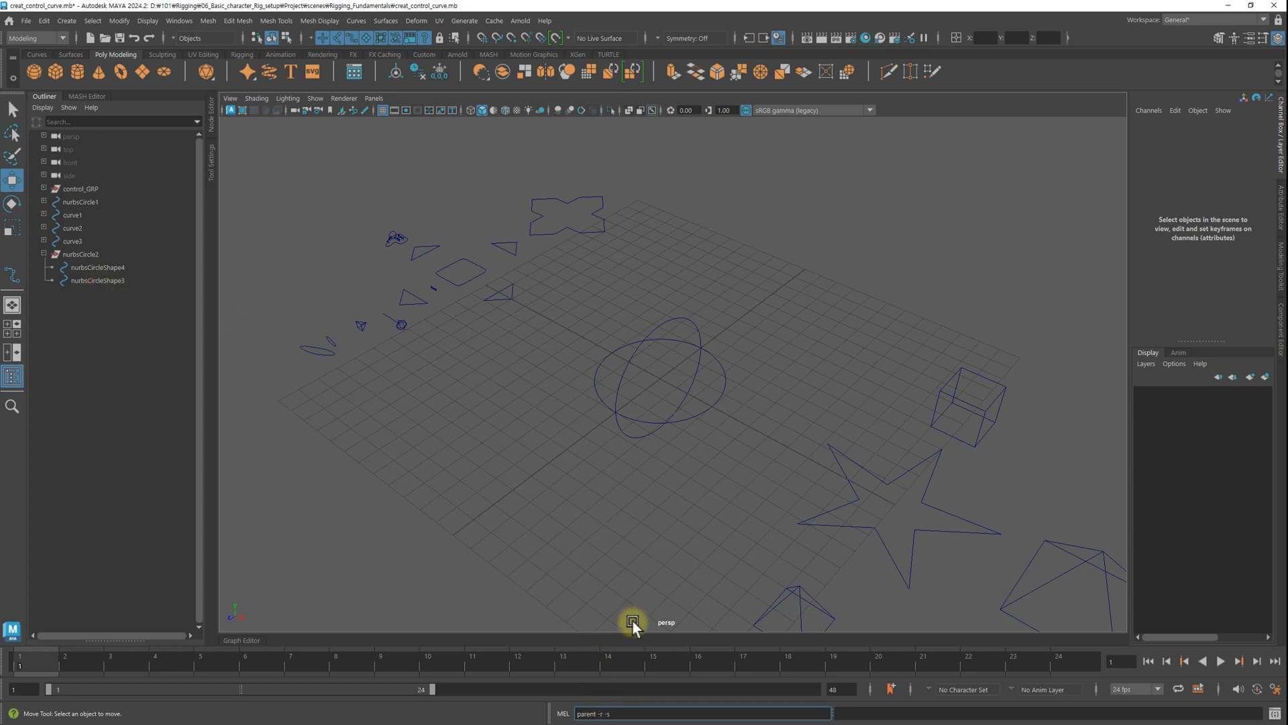
# Step: Select the combined circle control repeatedly and view it from several angles to check that both circles act as one object
pyautogui.moveTo(750, 357); pyautogui.dragTo(693, 395)
pyautogui.keyDown('alt'); pyautogui.moveTo(692, 395); pyautogui.dragTo(757, 401); pyautogui.keyUp('alt')
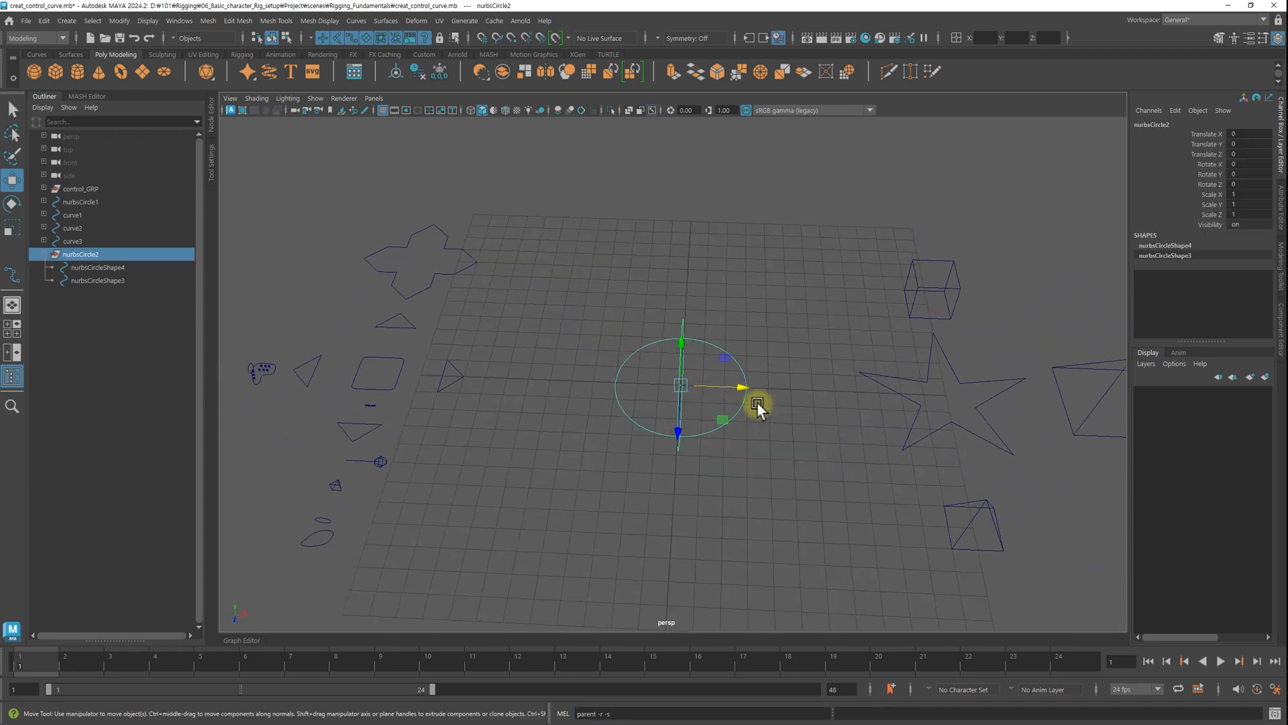
pyautogui.moveTo(823, 420)
pyautogui.keyDown('alt'); pyautogui.mouseDown()
pyautogui.moveTo(805, 400)
pyautogui.moveTo(816, 411)
pyautogui.mouseUp(); pyautogui.keyUp('alt')
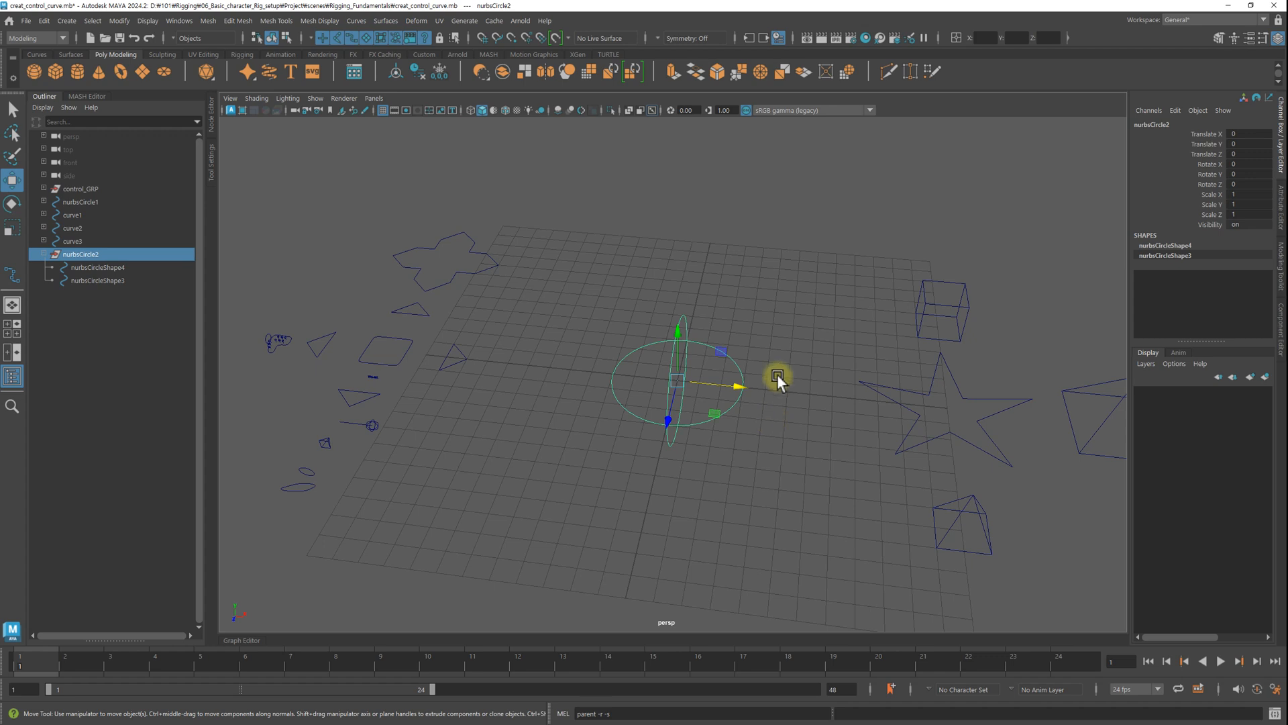
pyautogui.click(779, 312)
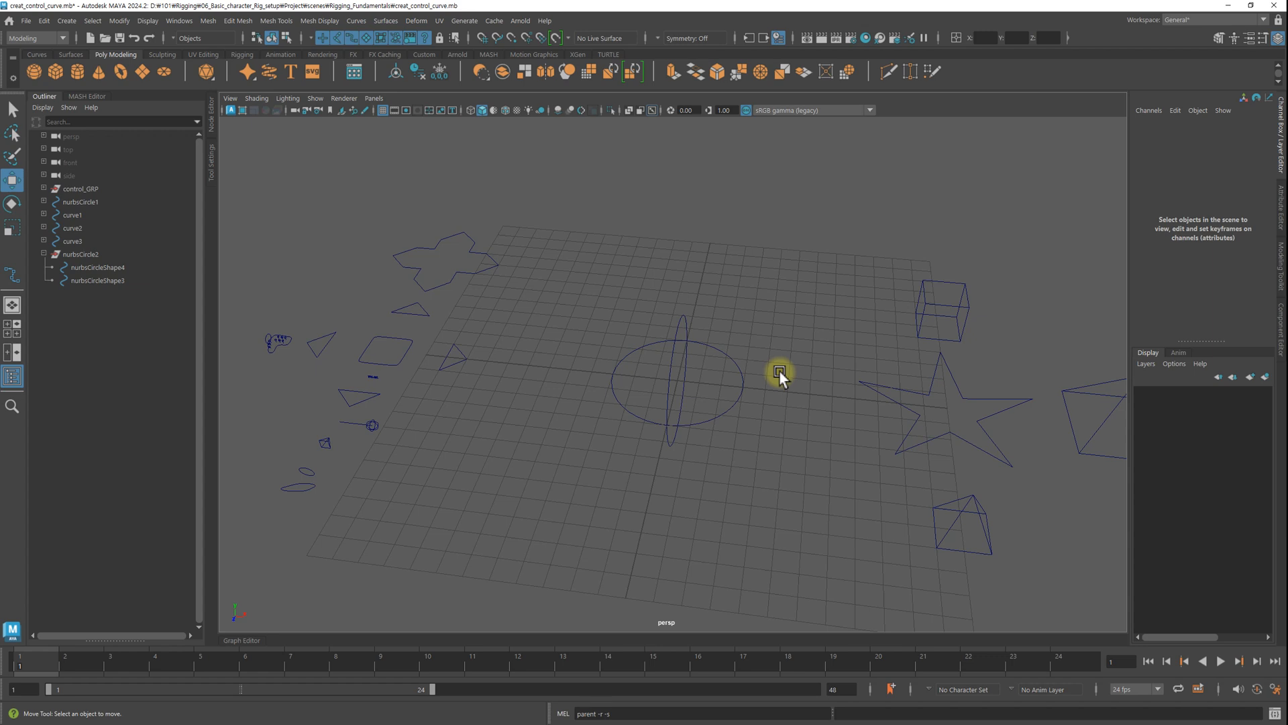
pyautogui.moveTo(757, 348); pyautogui.dragTo(638, 391)
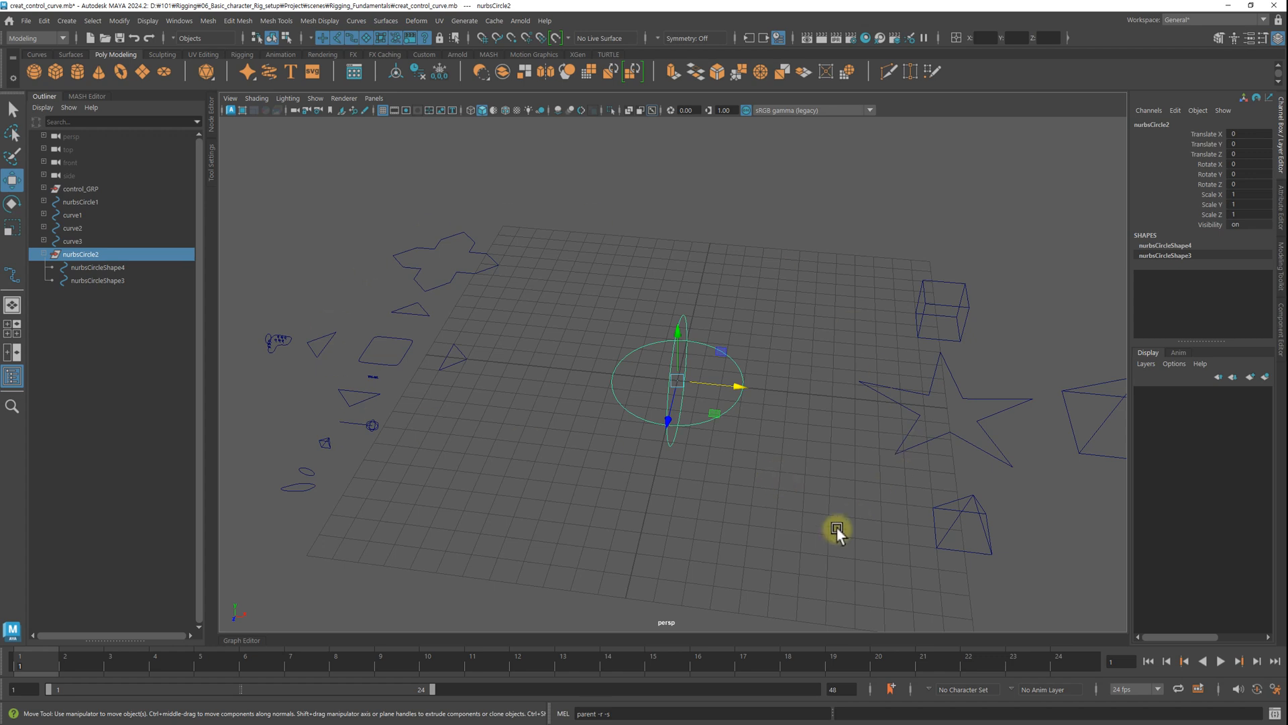
pyautogui.click(807, 512)
pyautogui.keyDown('alt'); pyautogui.moveTo(584, 454); pyautogui.dragTo(711, 457); pyautogui.keyUp('alt')
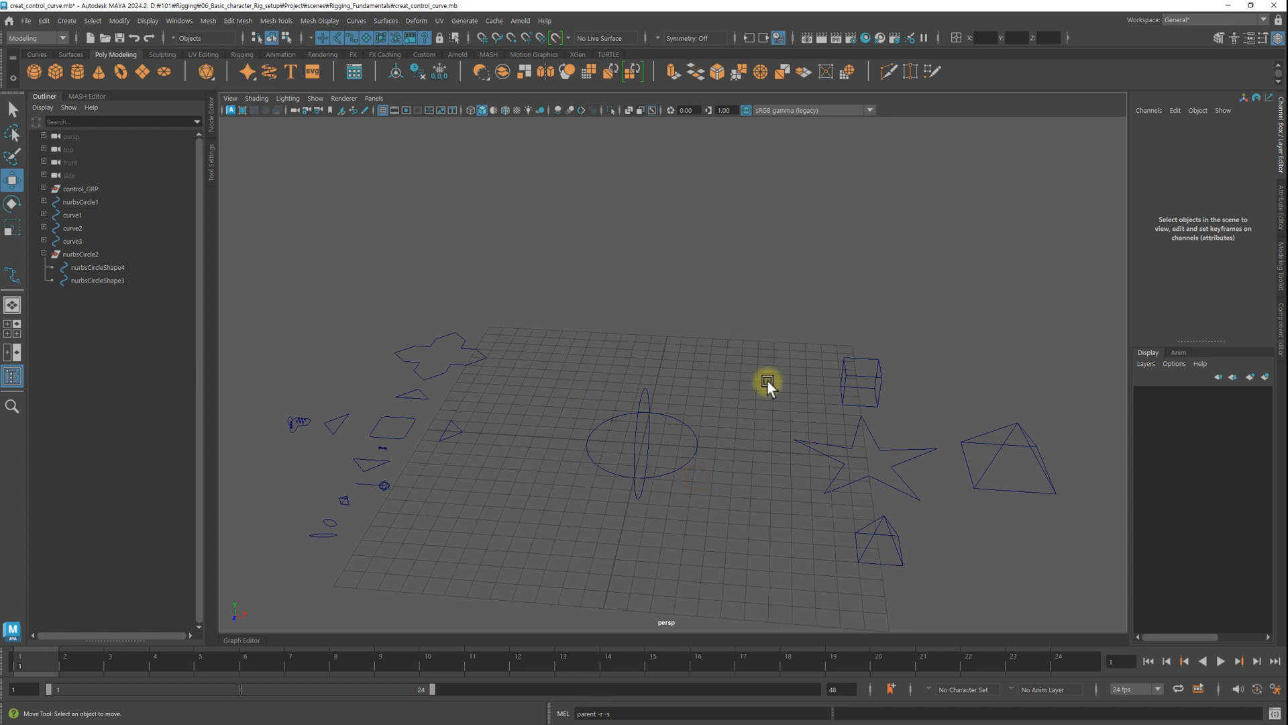
# Step: Create a 3D Type object and set its text to "FK-IK"
pyautogui.click(66, 20)
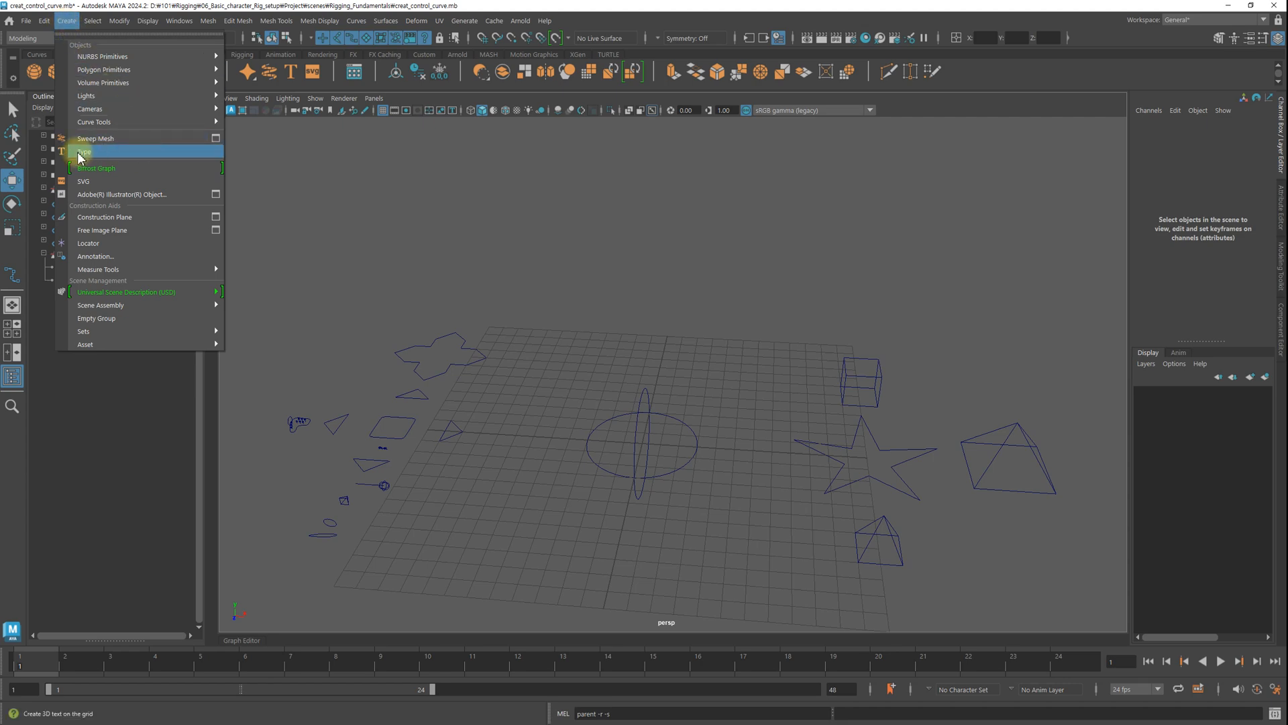
pyautogui.click(99, 154)
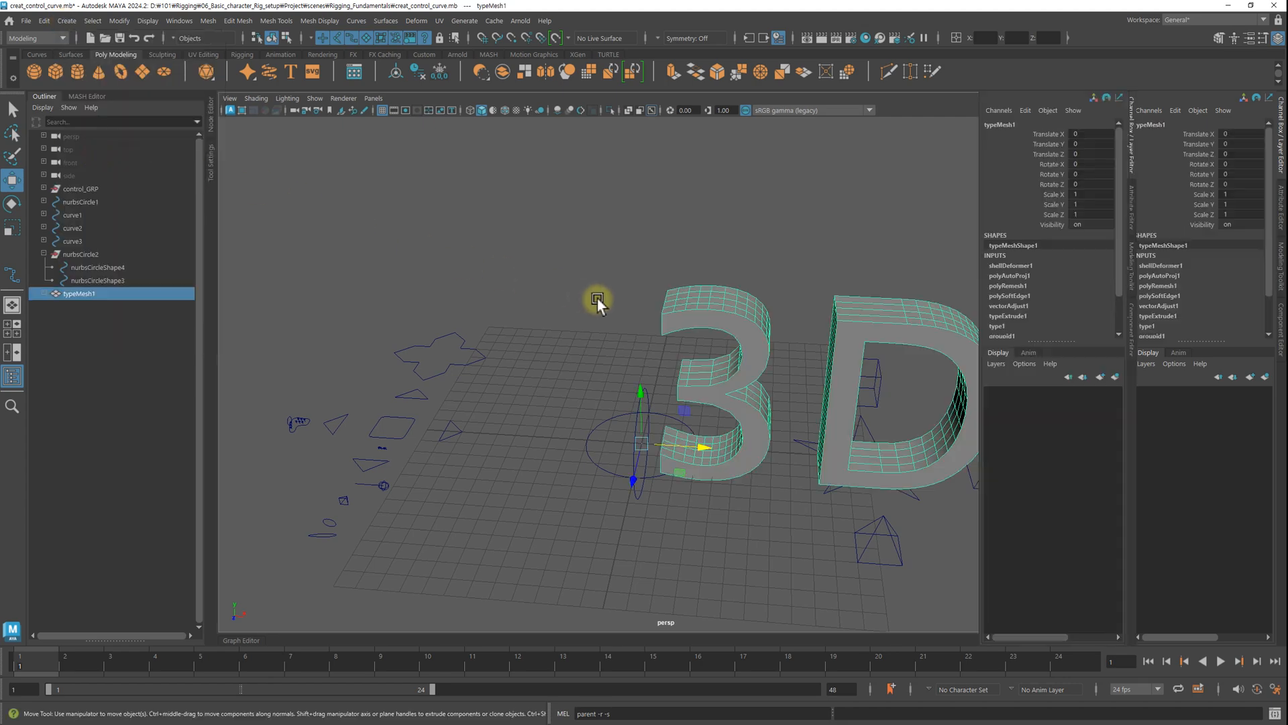
pyautogui.click(1058, 122)
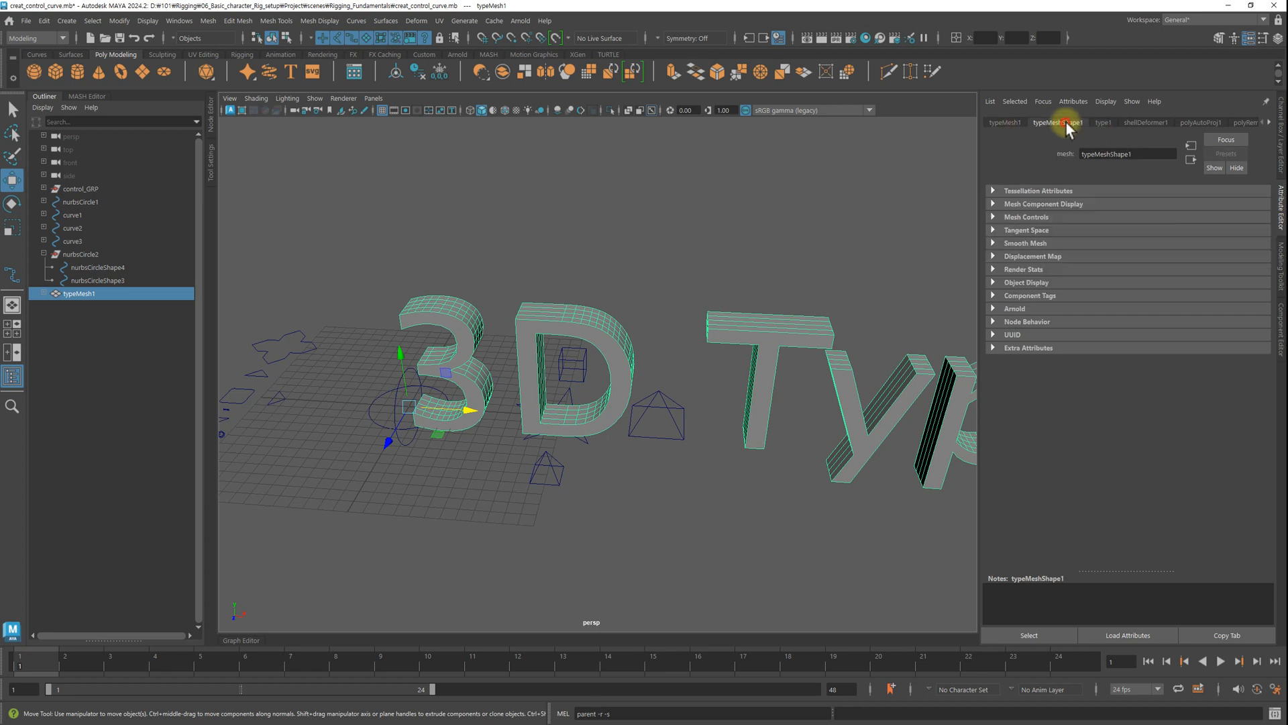
pyautogui.click(1107, 125)
pyautogui.tripleClick(1081, 223)
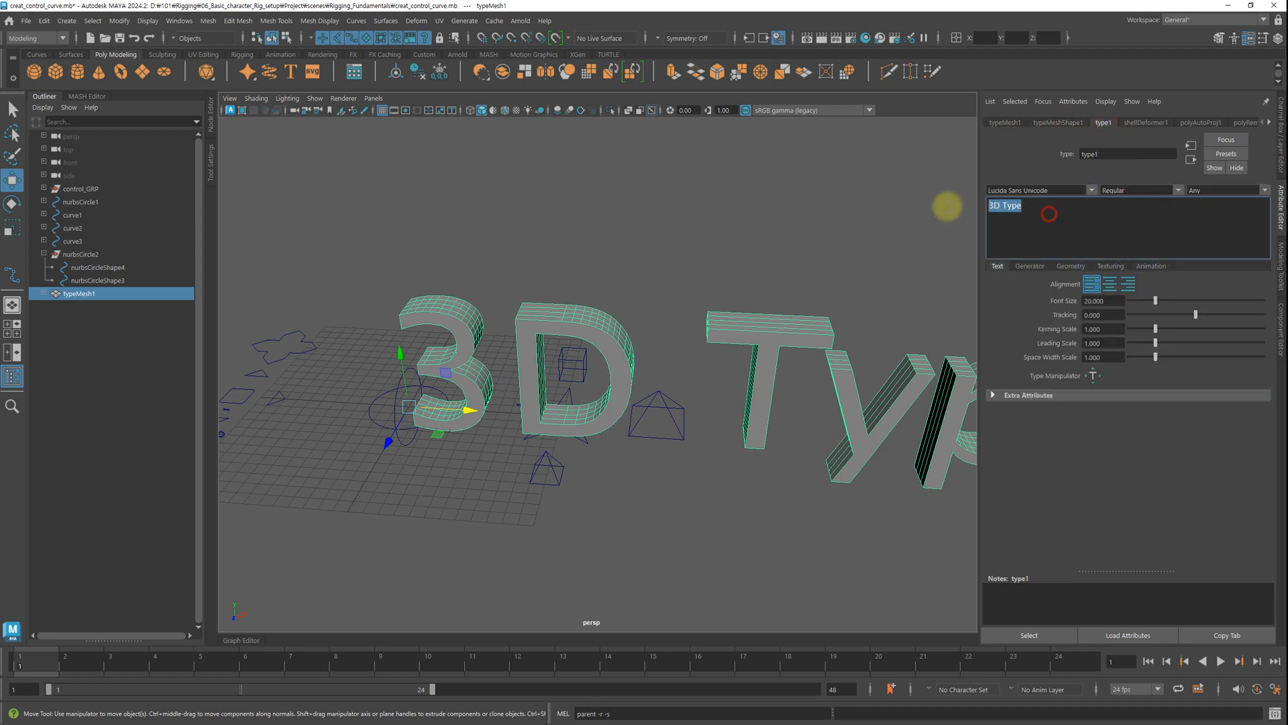
pyautogui.write('FK')
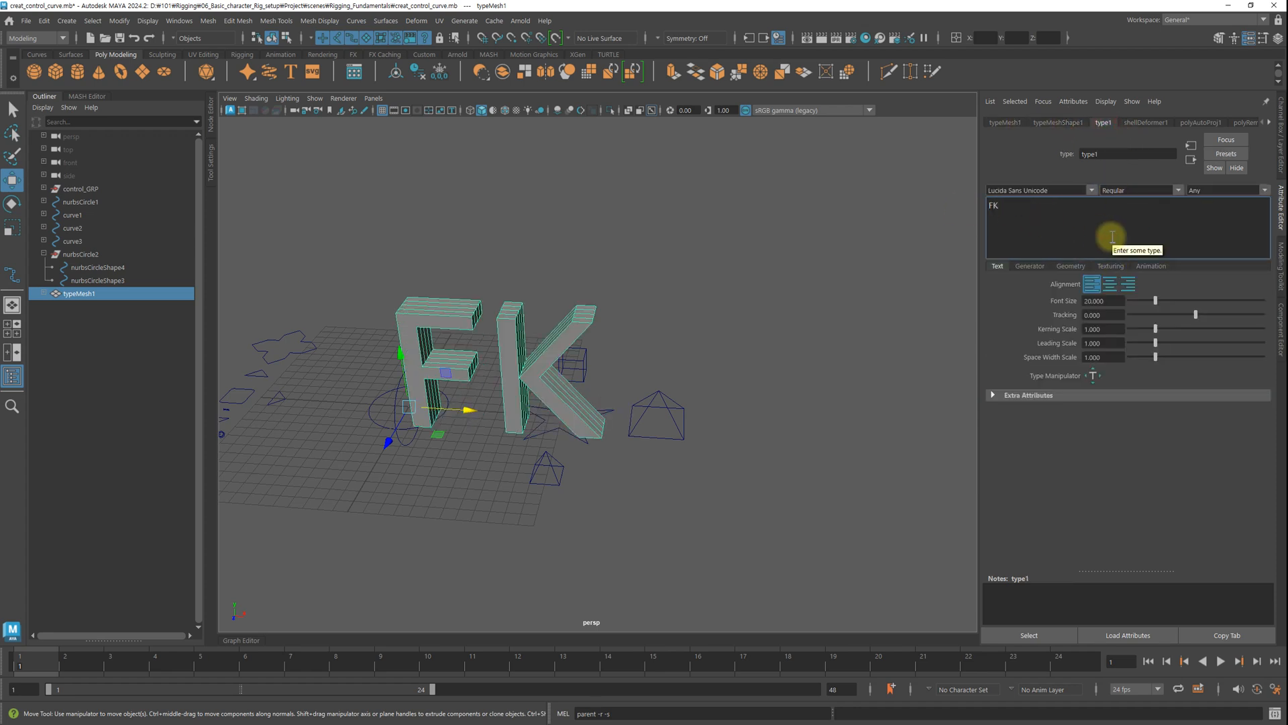
pyautogui.write('-IK')
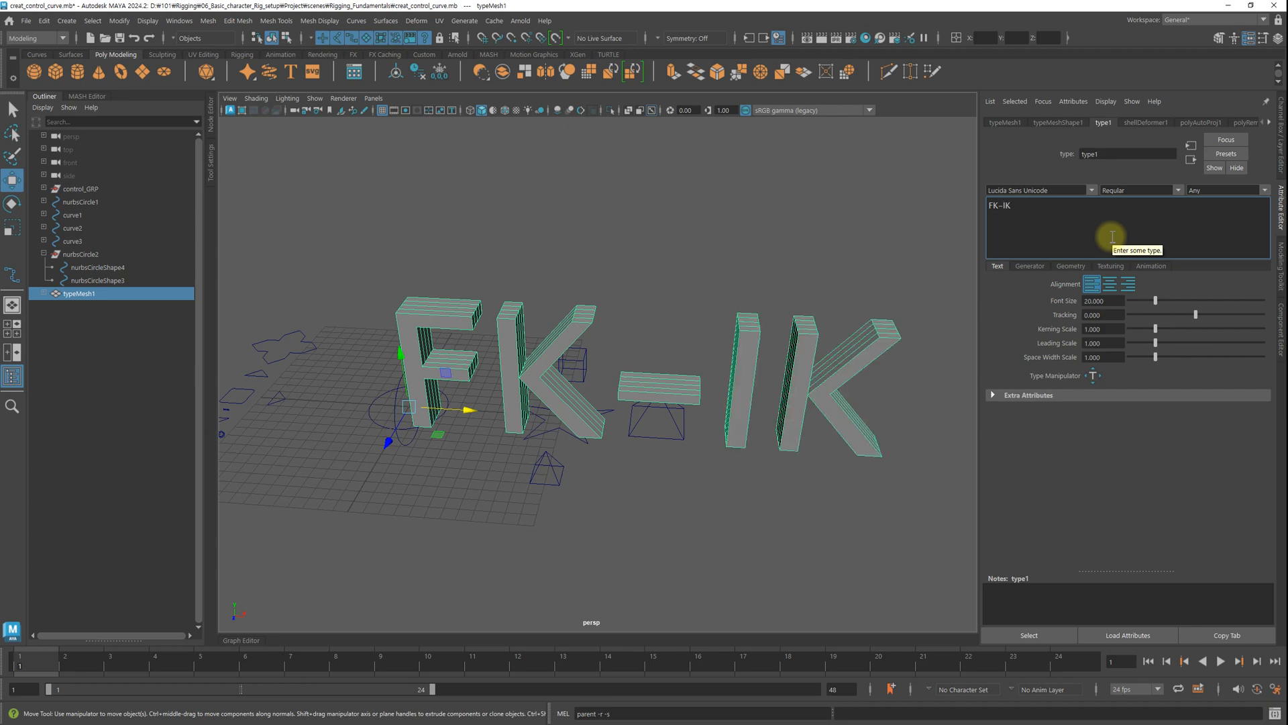
pyautogui.moveTo(661, 316)
pyautogui.keyDown('alt'); pyautogui.mouseDown()
pyautogui.moveTo(656, 293)
pyautogui.moveTo(656, 308)
pyautogui.mouseUp(); pyautogui.keyUp('alt')
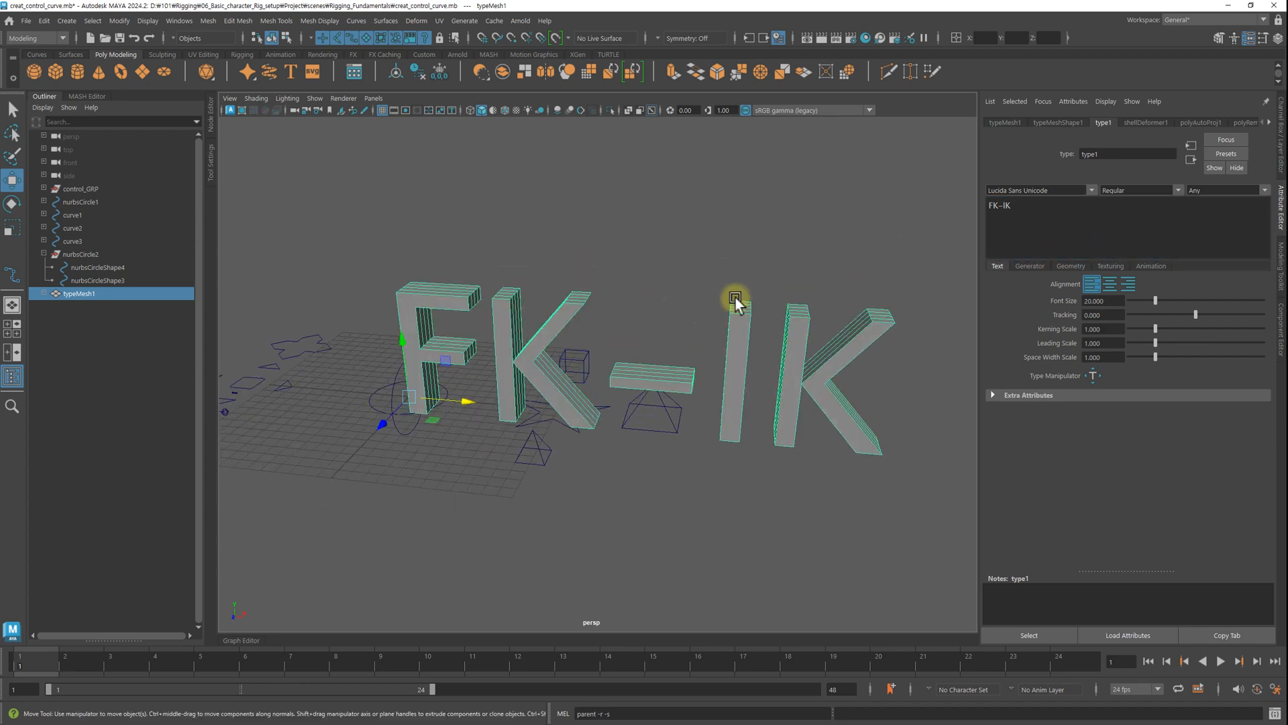
# Step: Change the FK-IK text's font to Microsoft PhagsPa in Bold style
pyautogui.click(1067, 189)
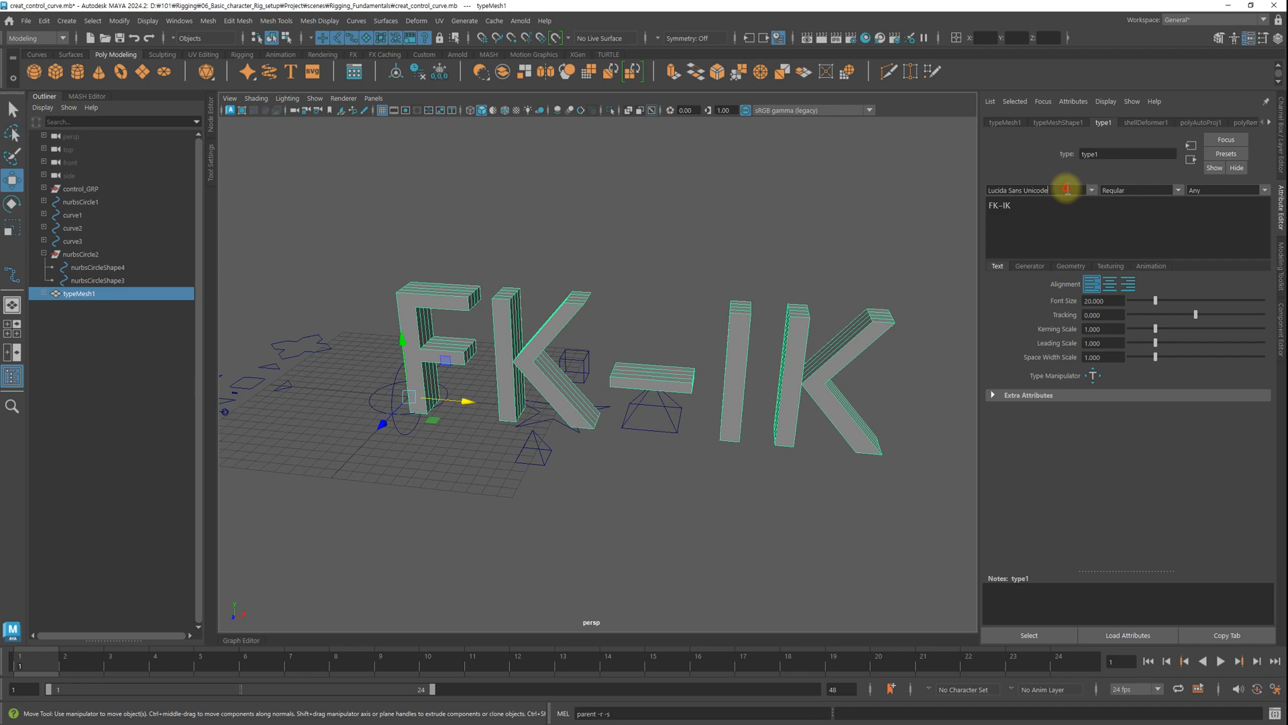
pyautogui.press('Down')
pyautogui.press('Down')
pyautogui.press('Down')
pyautogui.press('Down')
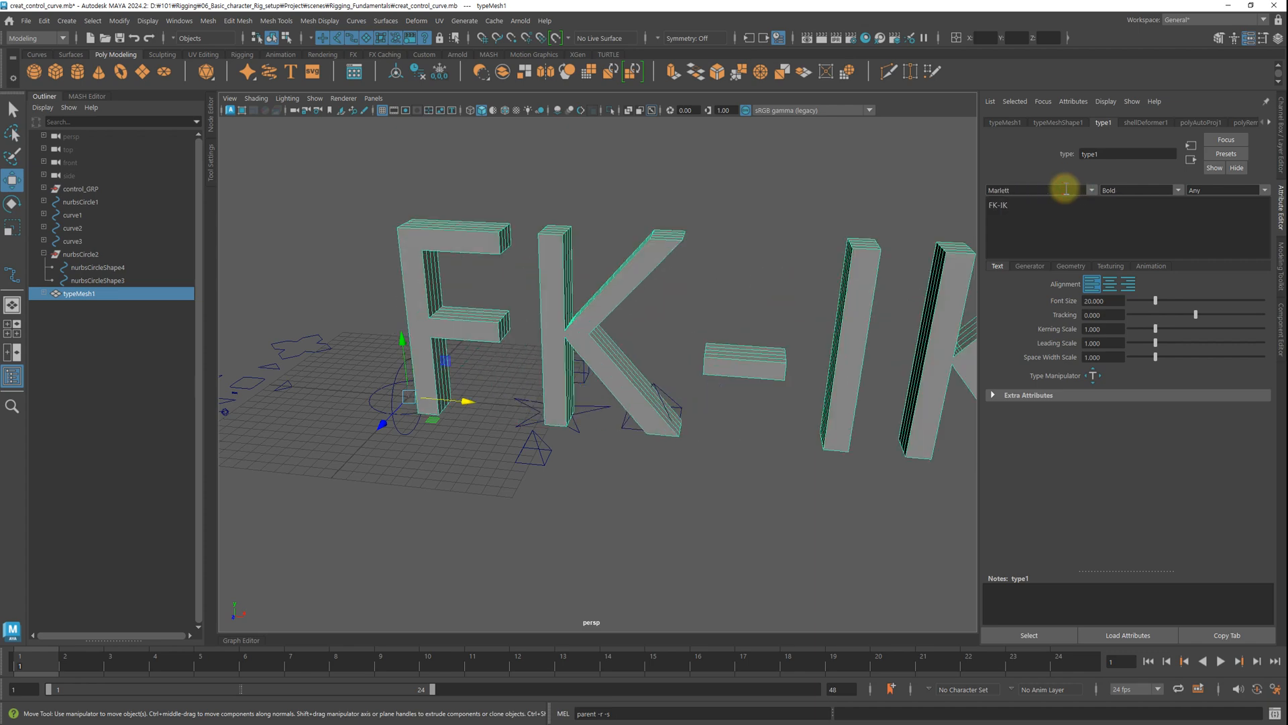
pyautogui.press('Down')
pyautogui.press('Down')
pyautogui.press('Down')
pyautogui.press('Down')
pyautogui.press('Down')
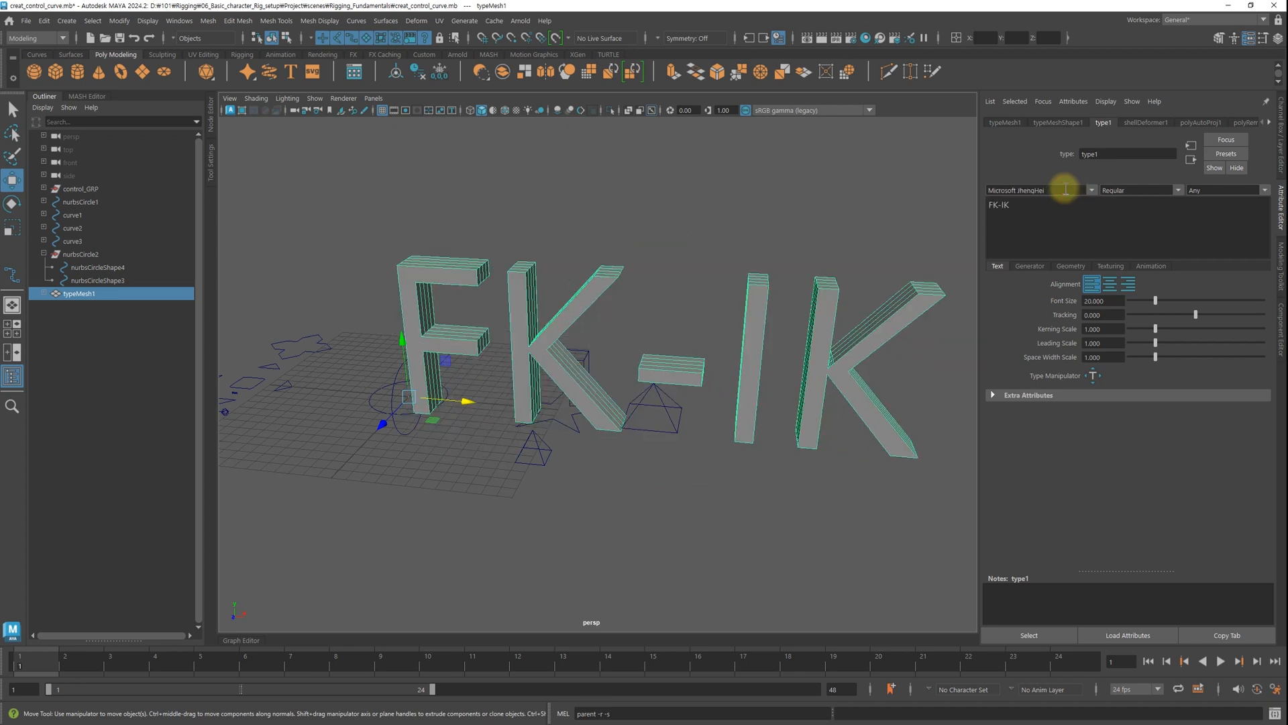
pyautogui.press('Down')
pyautogui.press('Down')
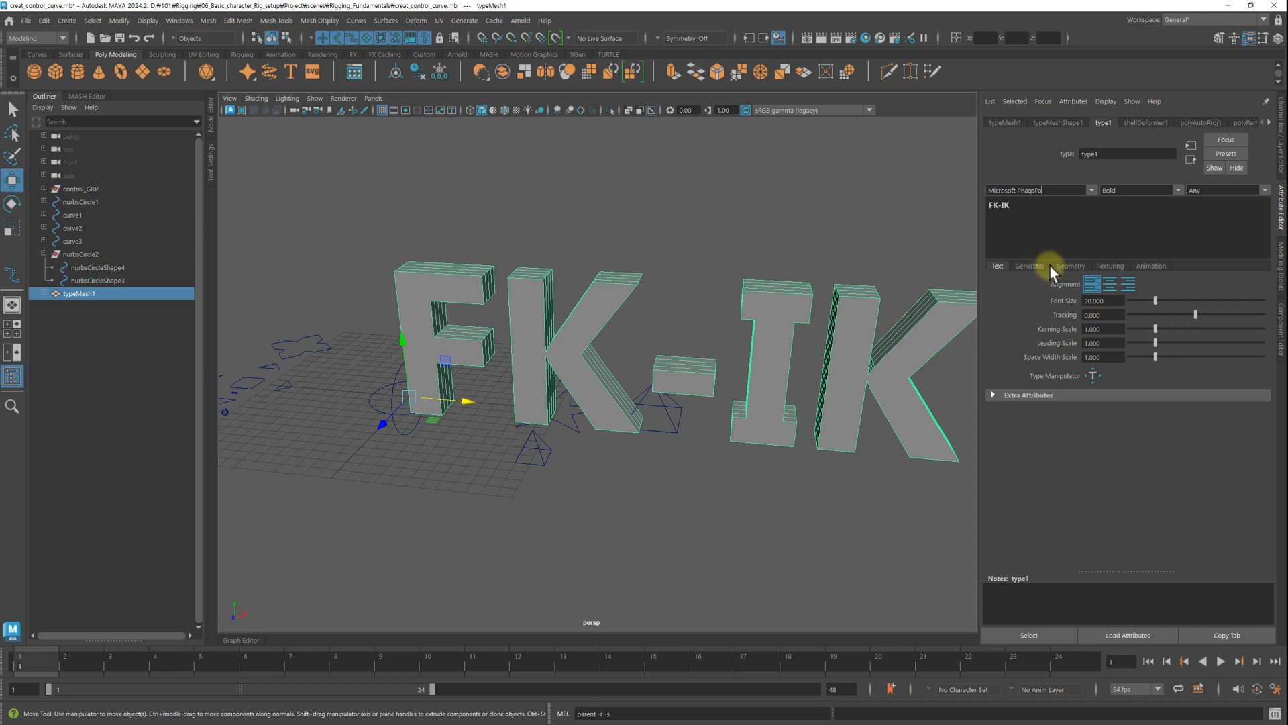
# Step: Create curves from the FK-IK type and expand the new curve group to pick its last letter curve
pyautogui.click(1073, 266)
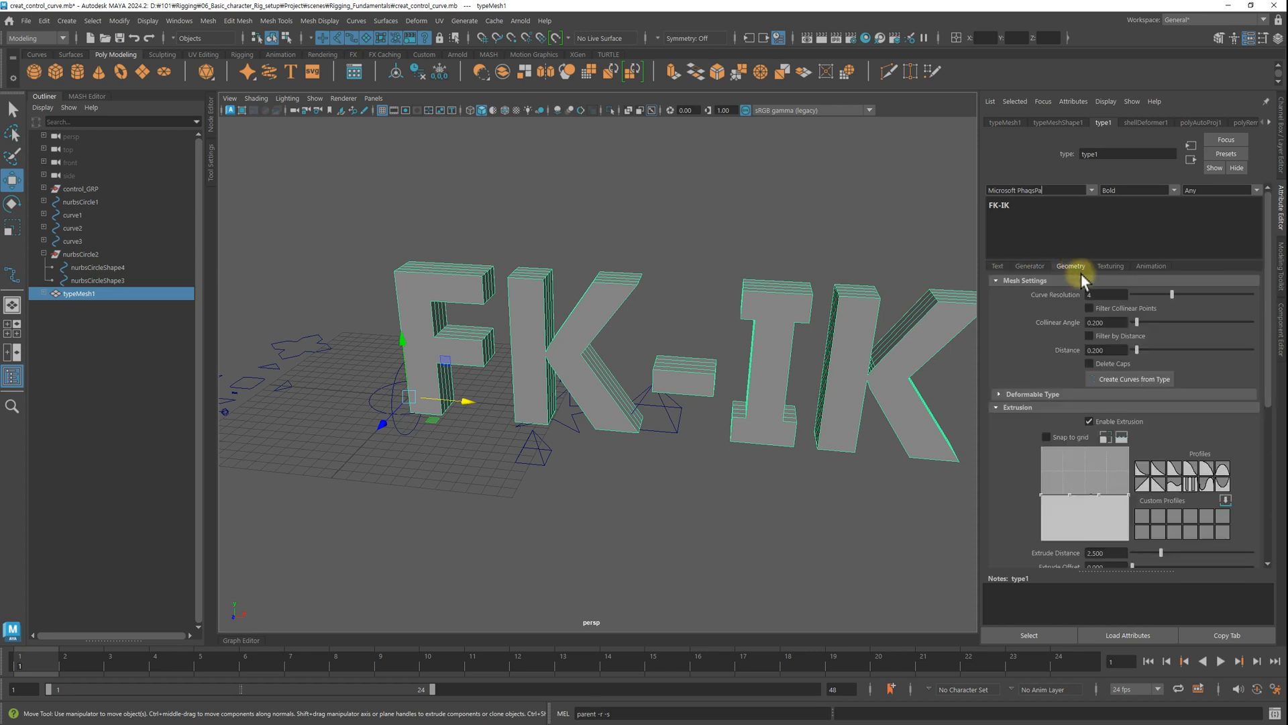
pyautogui.click(1129, 380)
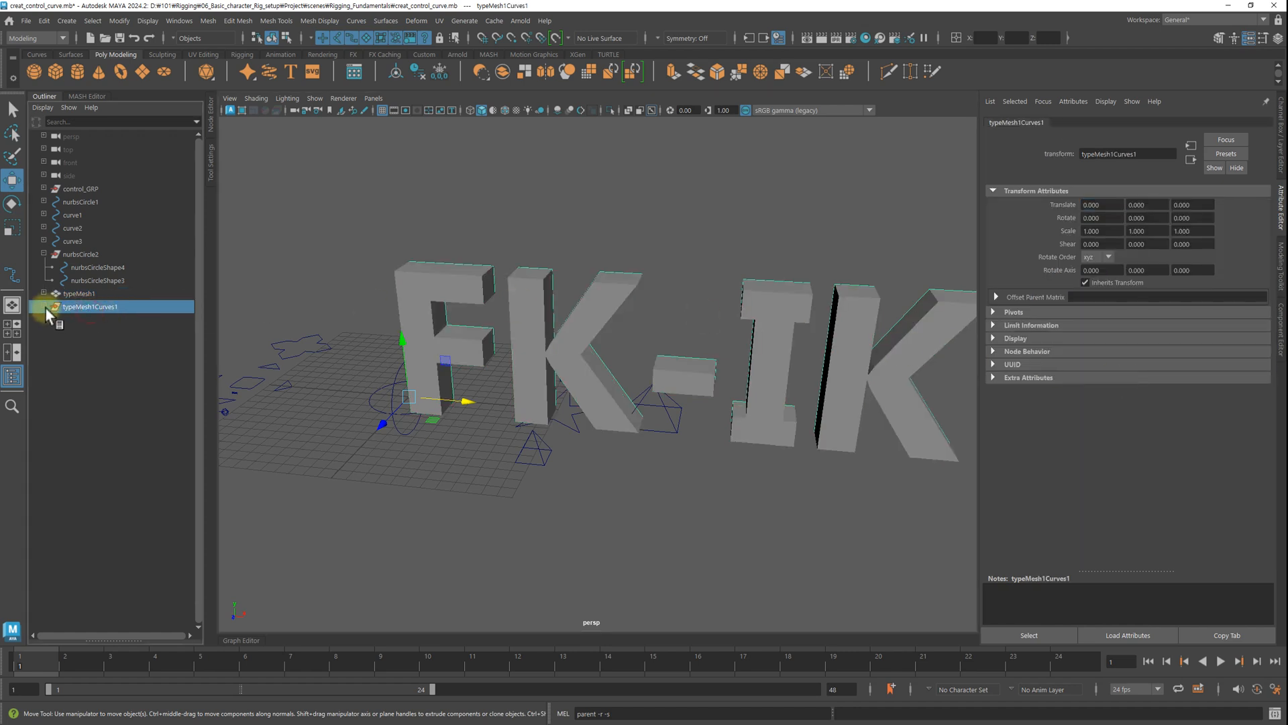
pyautogui.click(43, 306)
pyautogui.click(87, 371)
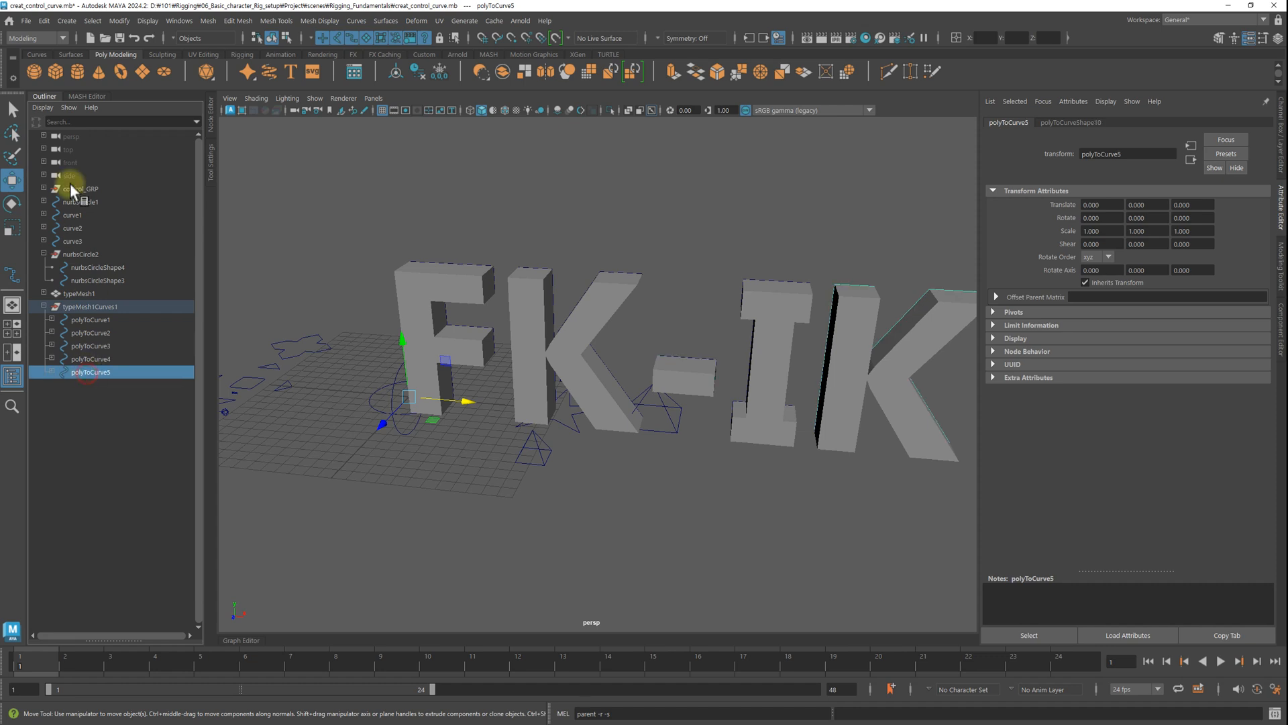
# Step: Turn off the display of shape nodes in the Outliner and delete the typeMesh1 text mesh
pyautogui.click(42, 107)
pyautogui.click(47, 140)
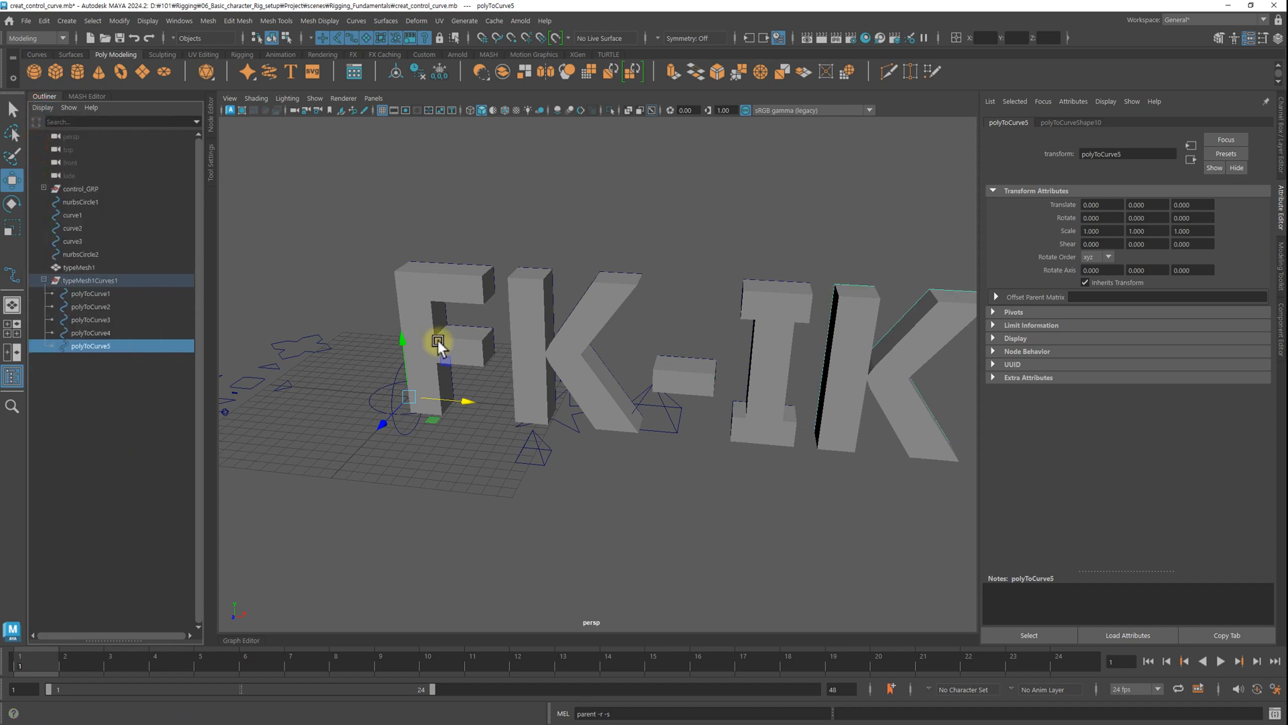
pyautogui.click(79, 267)
pyautogui.press('Delete')
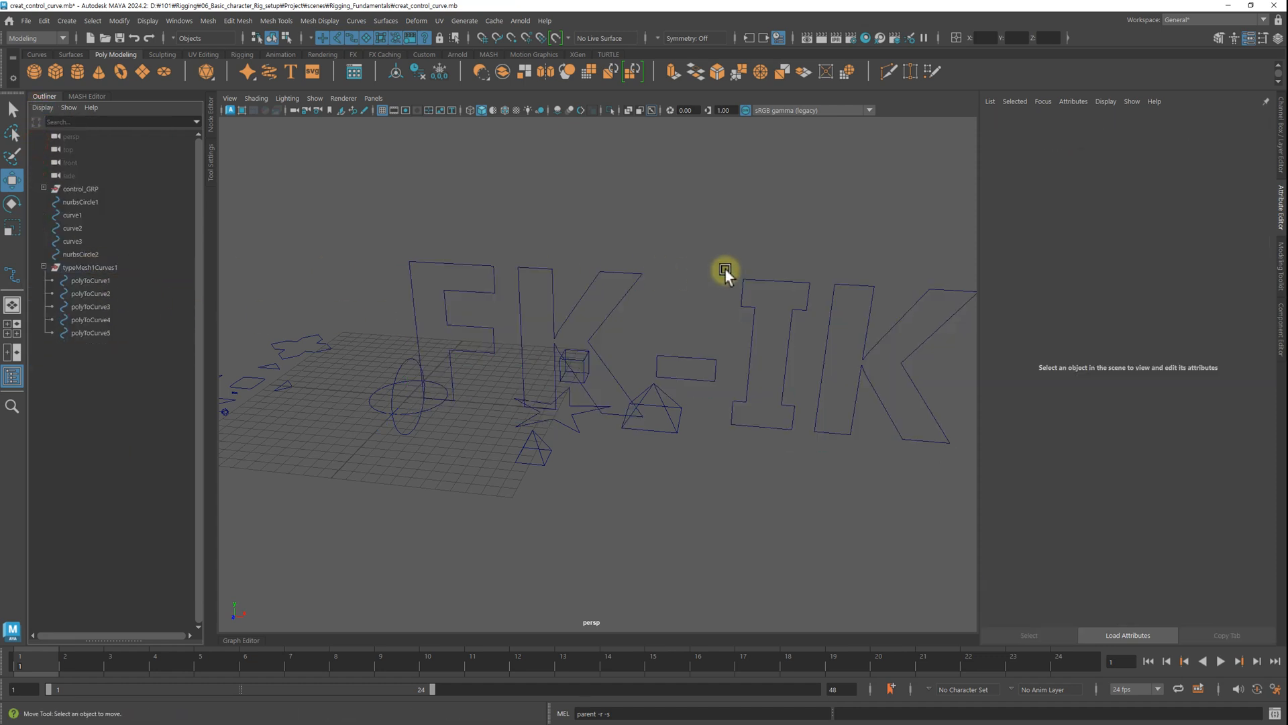
# Step: Select all five character curves of the FK-IK text together, from F to the last K
pyautogui.scroll(-3, 637, 281)
pyautogui.click(459, 262)
pyautogui.keyDown('alt'); pyautogui.moveTo(704, 287); pyautogui.dragTo(630, 317); pyautogui.keyUp('alt')
pyautogui.keyDown('shift'); pyautogui.click(631, 318); pyautogui.keyUp('shift')
pyautogui.keyDown('shift'); pyautogui.click(663, 350); pyautogui.keyUp('shift')
pyautogui.keyDown('shift'); pyautogui.click(720, 325); pyautogui.keyUp('shift')
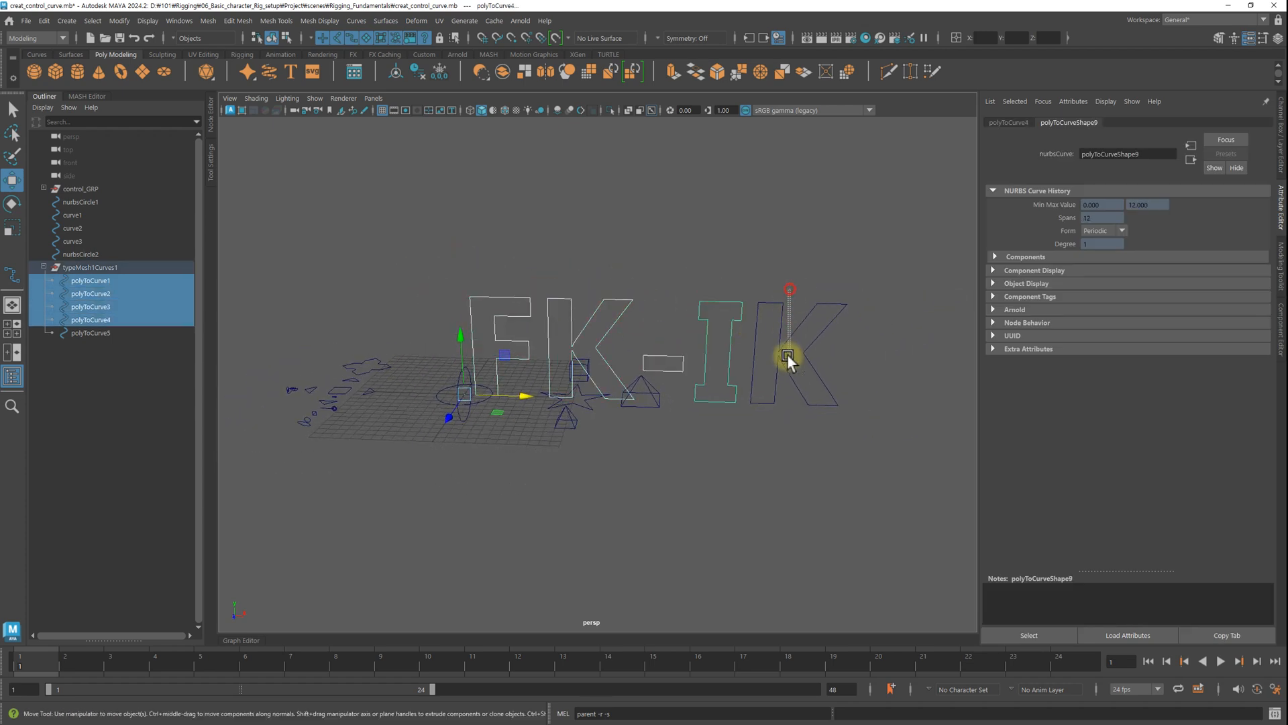
pyautogui.keyDown('shift'); pyautogui.click(788, 357); pyautogui.keyUp('shift')
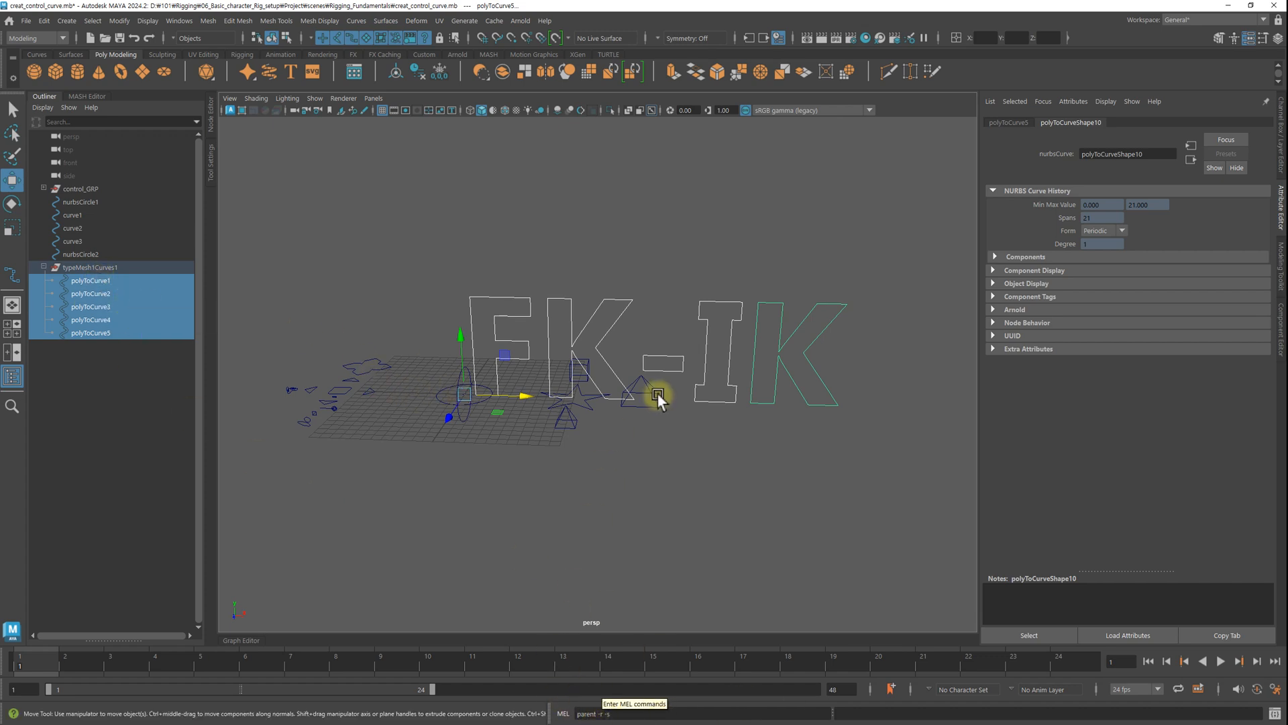
# Step: Select each FK-IK character curve one at a time to check that they are separate objects
pyautogui.click(575, 230)
pyautogui.click(499, 300)
pyautogui.click(575, 318)
pyautogui.click(657, 359)
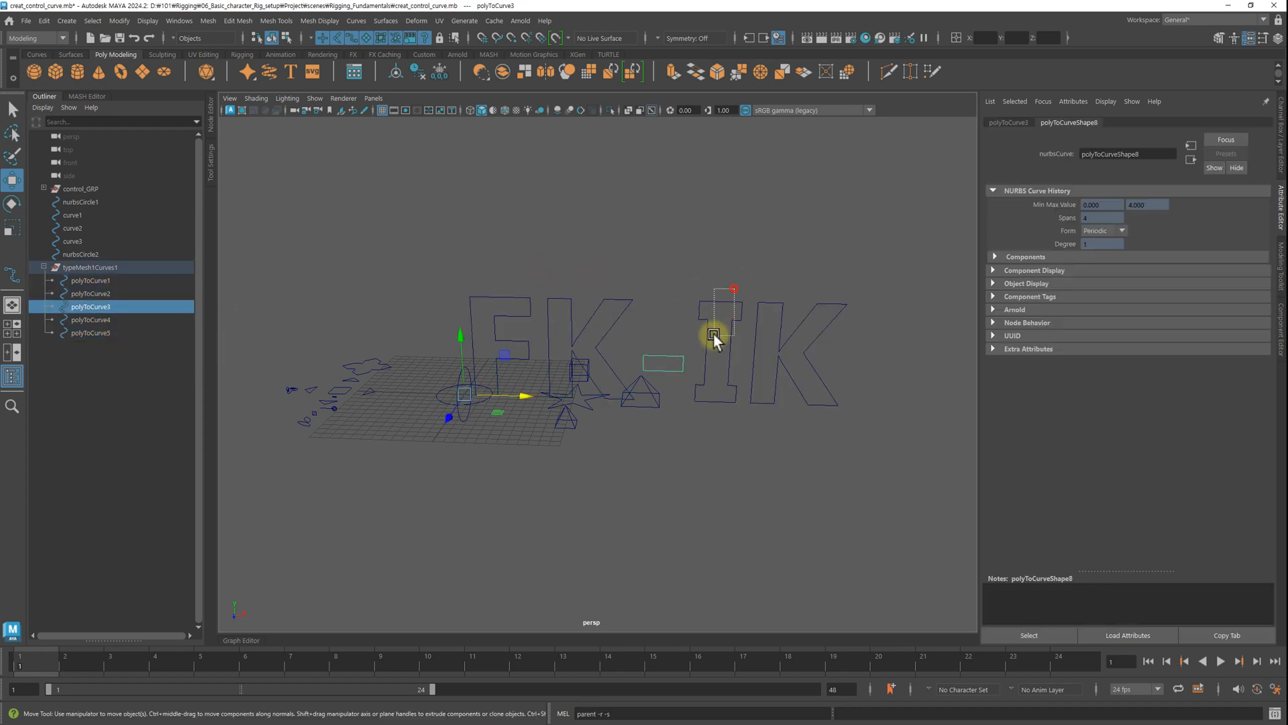
pyautogui.click(713, 333)
pyautogui.click(824, 347)
pyautogui.keyDown('alt'); pyautogui.moveTo(824, 346); pyautogui.dragTo(799, 304); pyautogui.keyUp('alt')
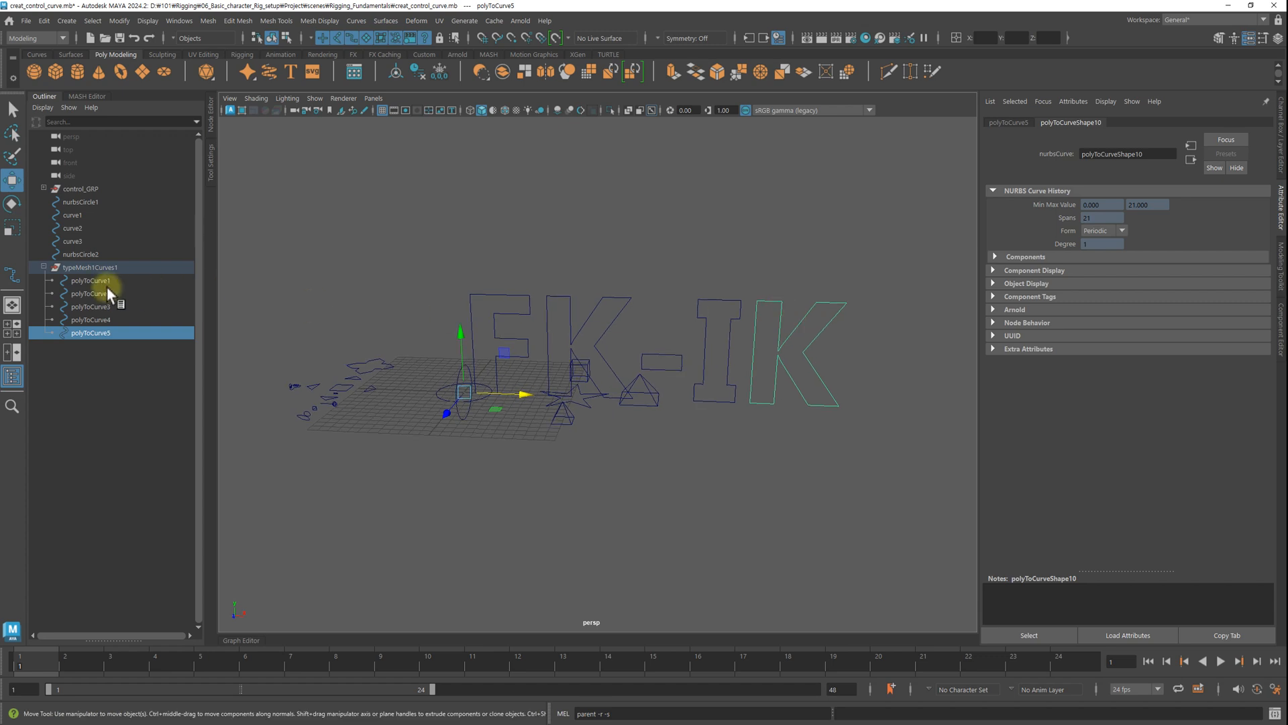
# Step: Move the whole typeMesh1Curves1 group back along Z to about -12.9, behind the other controls, and deselect it
pyautogui.click(148, 268)
pyautogui.keyDown('alt'); pyautogui.moveTo(637, 355); pyautogui.dragTo(474, 365); pyautogui.keyUp('alt')
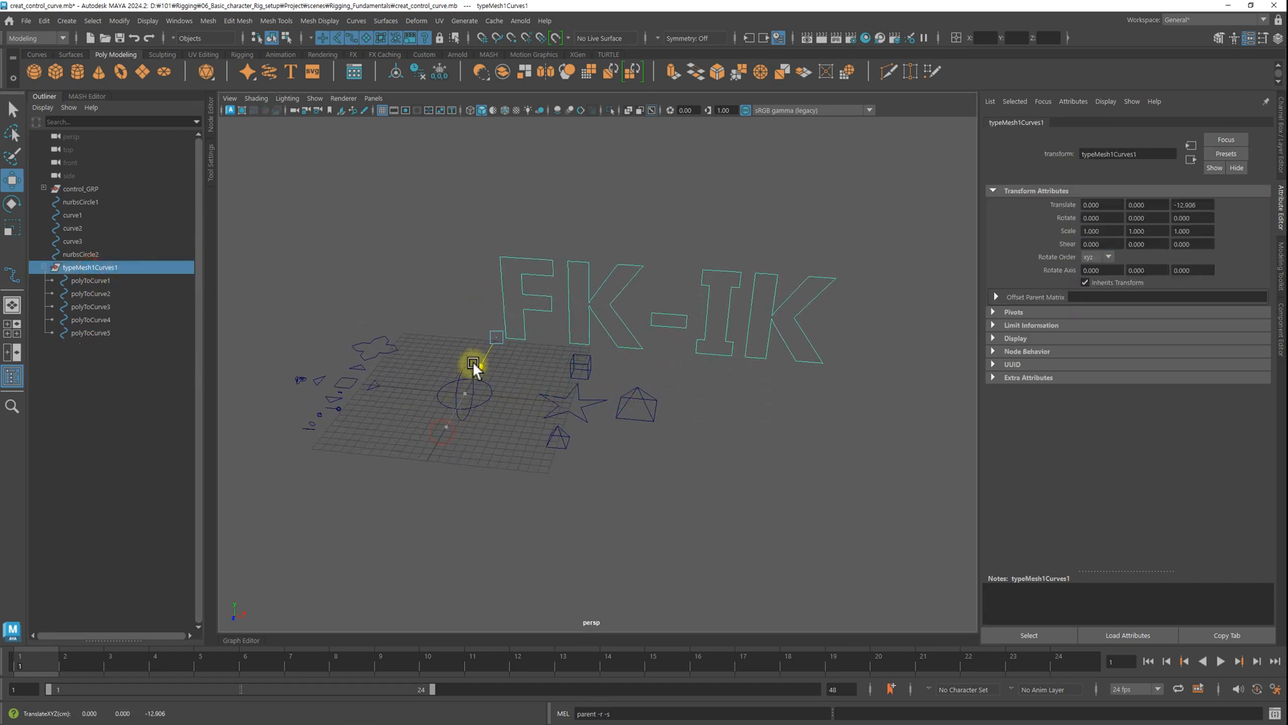
pyautogui.click(638, 221)
pyautogui.keyDown('alt'); pyautogui.moveTo(573, 286); pyautogui.dragTo(711, 359); pyautogui.keyUp('alt')
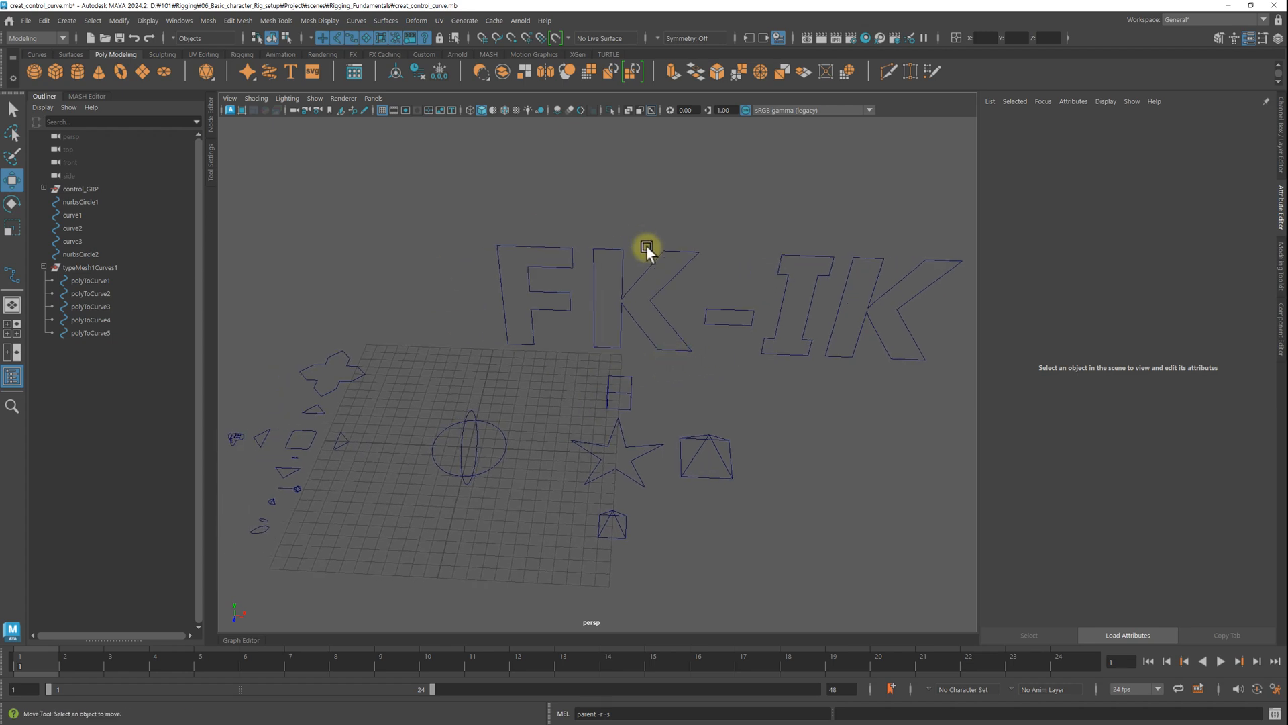
# Step: Enable drawing overrides on the letter F curve's shape and set its index color to red
pyautogui.moveTo(531, 226); pyautogui.dragTo(521, 323)
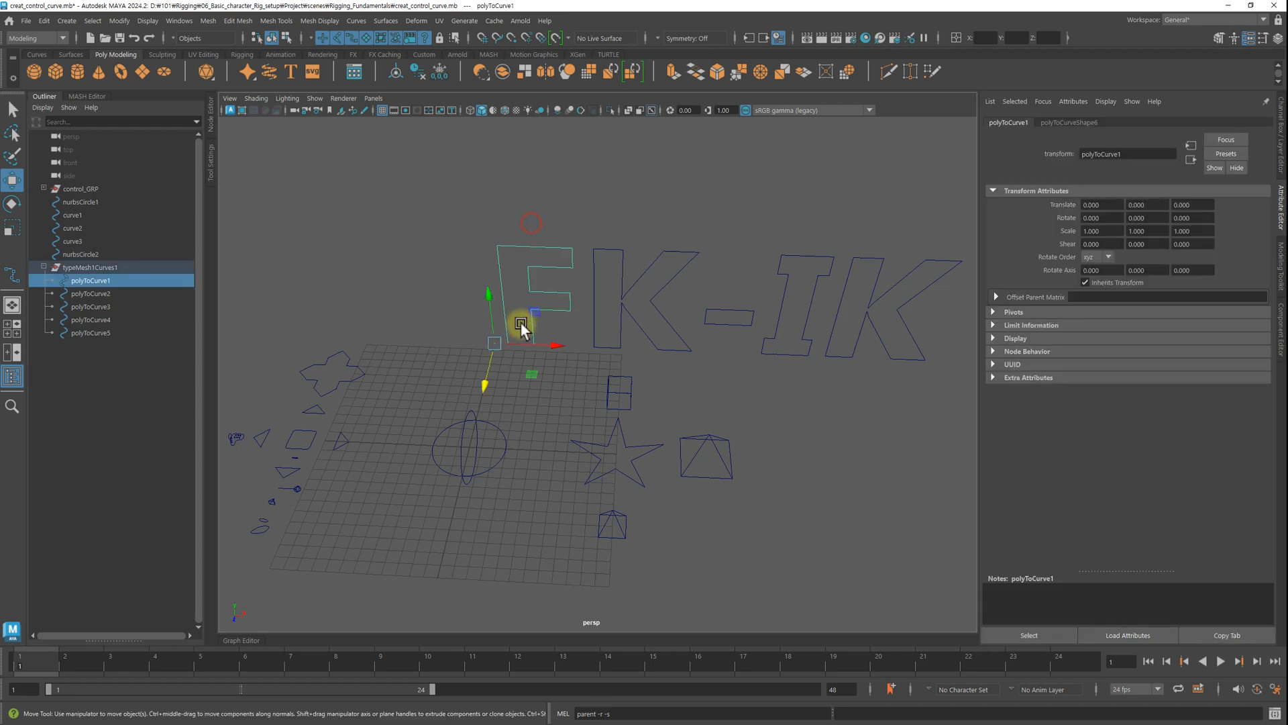
pyautogui.keyDown('alt'); pyautogui.moveTo(662, 301); pyautogui.dragTo(638, 324); pyautogui.keyUp('alt')
pyautogui.click(1074, 122)
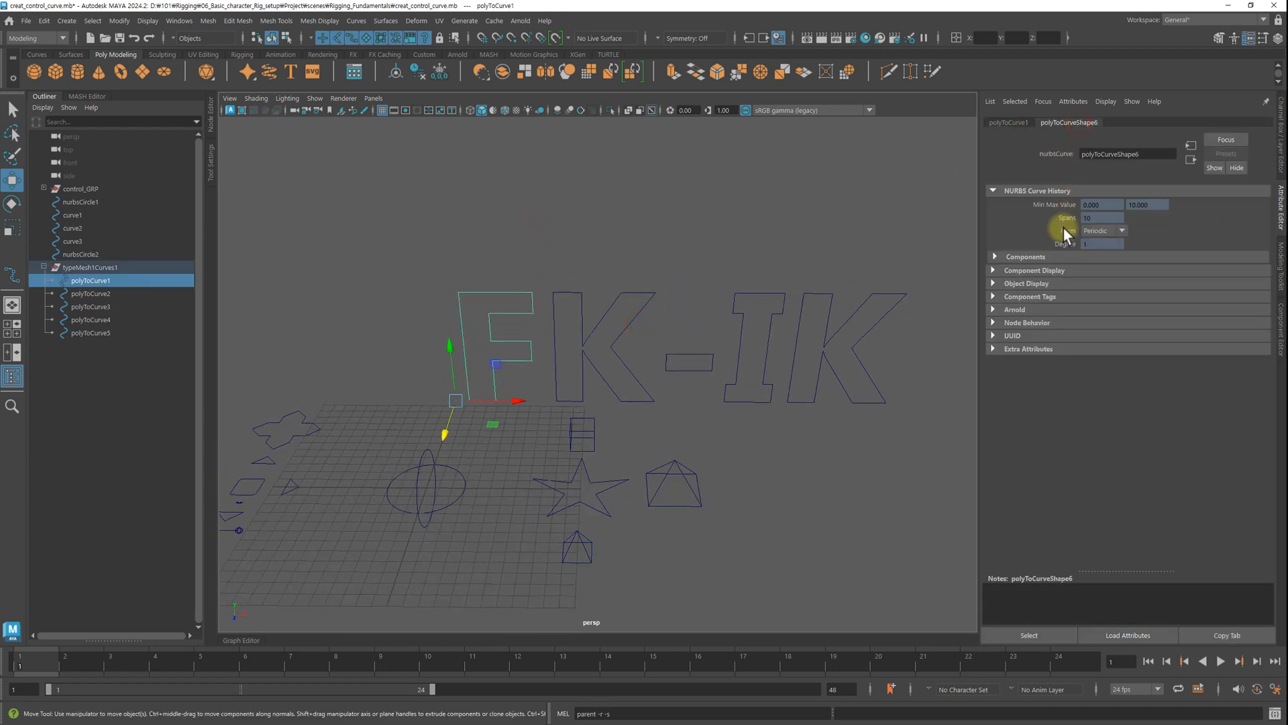
pyautogui.click(1018, 284)
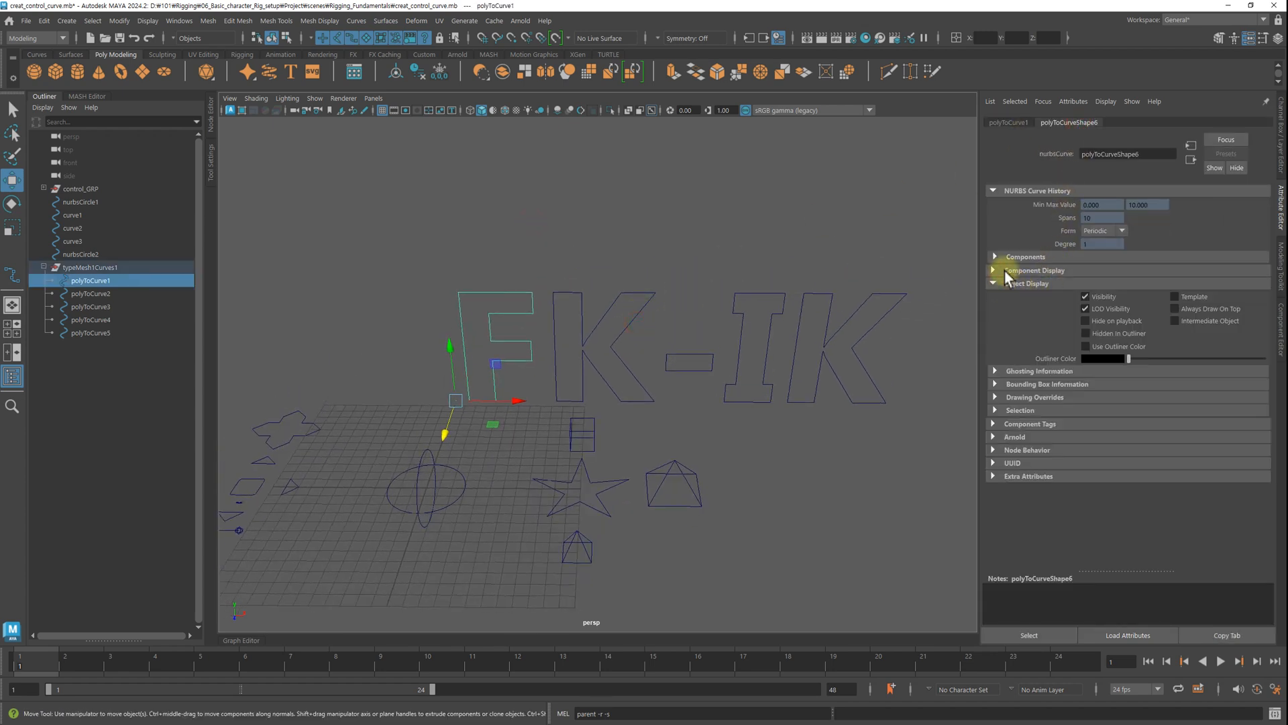
pyautogui.click(1033, 398)
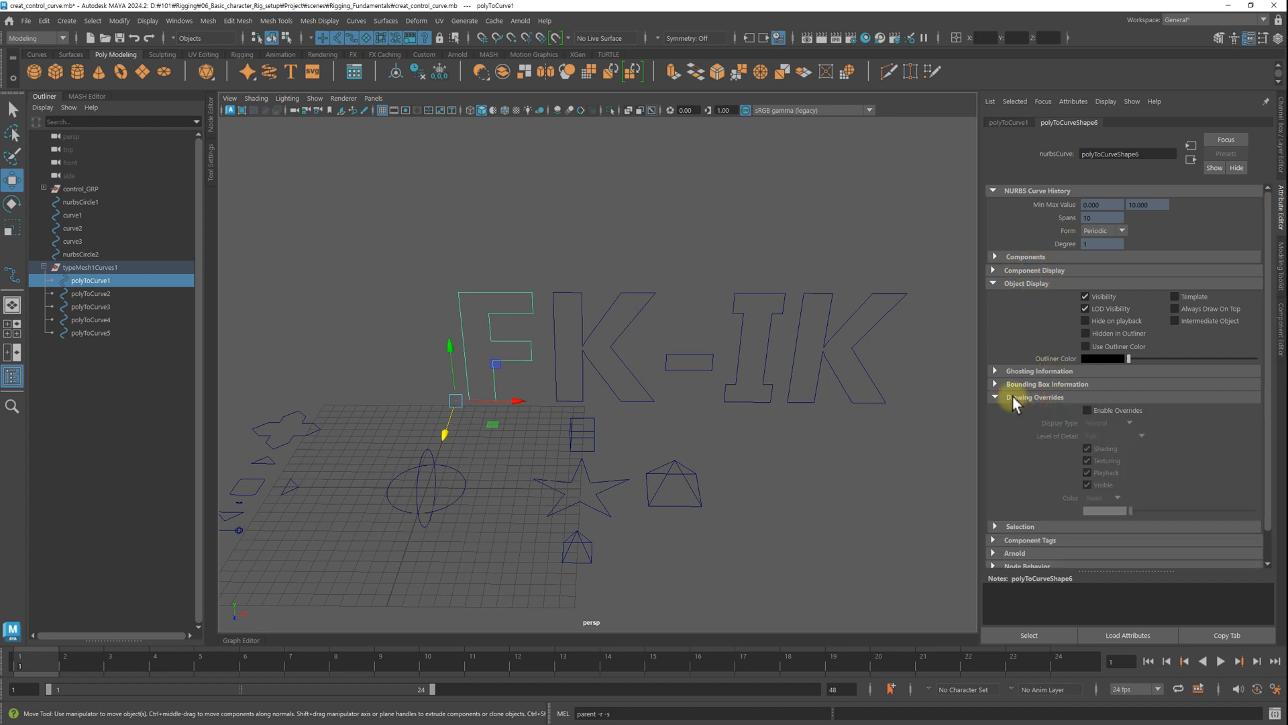
pyautogui.click(1122, 410)
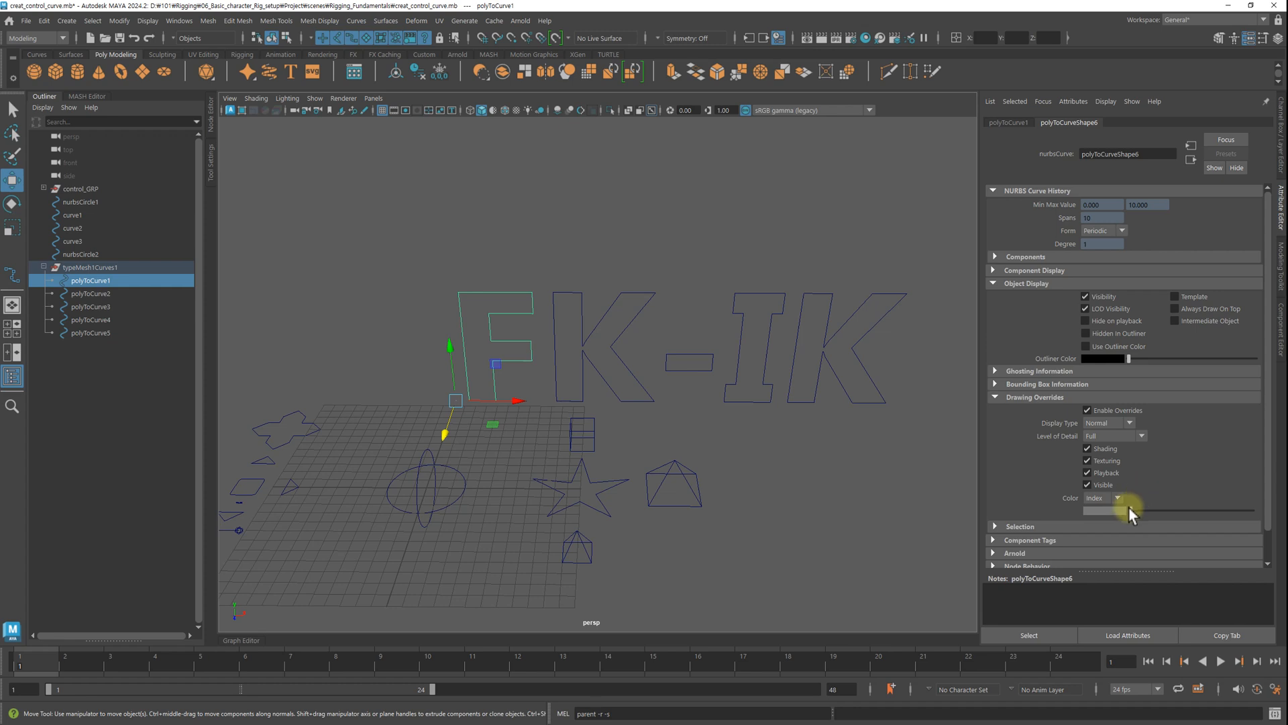
pyautogui.moveTo(1161, 510); pyautogui.dragTo(1187, 508)
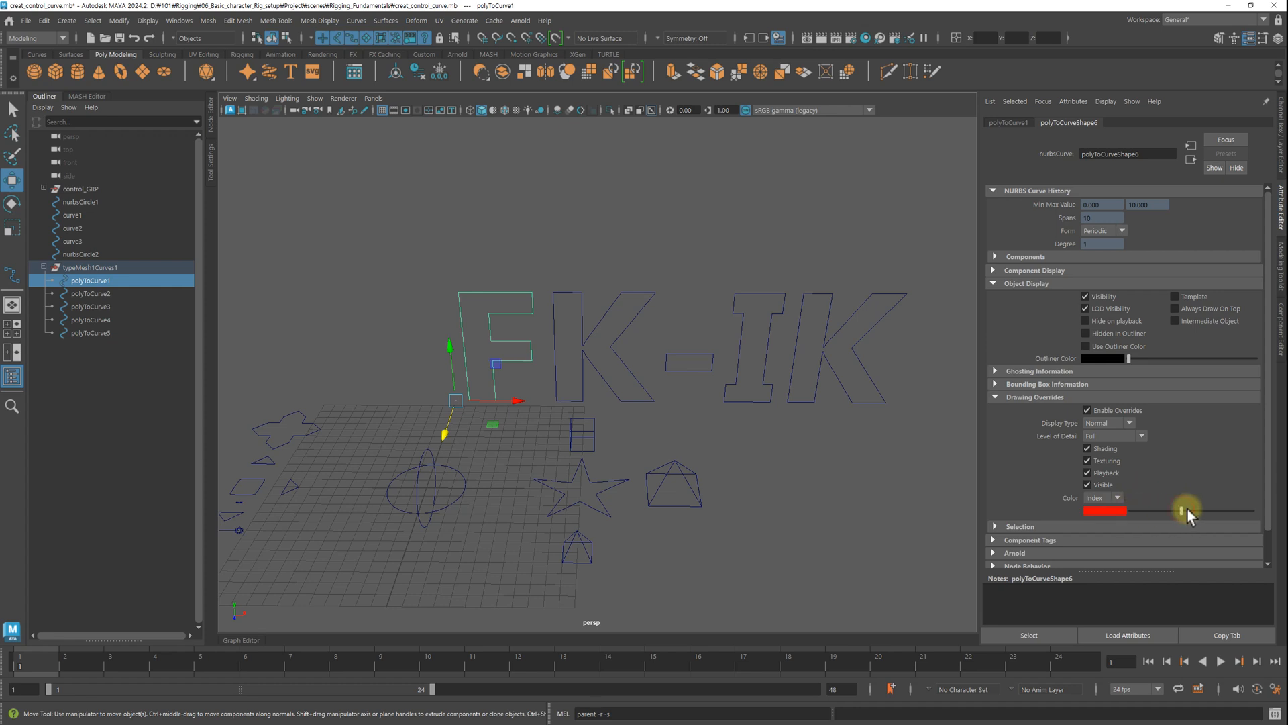
# Step: Enable drawing overrides on the first letter K curve's shape and set its index color to green
pyautogui.click(656, 259)
pyautogui.moveTo(474, 238); pyautogui.dragTo(488, 322)
pyautogui.keyDown('alt'); pyautogui.moveTo(678, 236); pyautogui.dragTo(635, 233, button='middle'); pyautogui.keyUp('alt')
pyautogui.moveTo(573, 254); pyautogui.dragTo(576, 345)
pyautogui.click(1118, 410)
pyautogui.moveTo(1131, 510); pyautogui.dragTo(1185, 510)
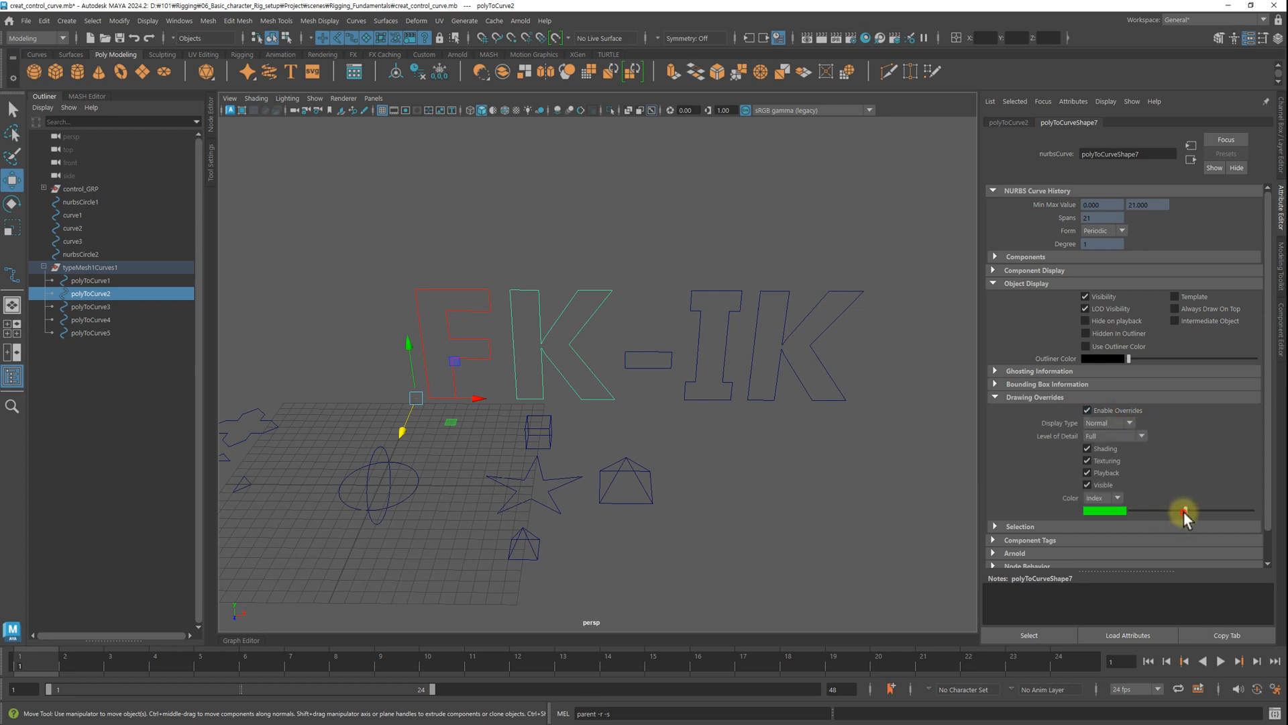
# Step: Enable drawing overrides on the letter I curve's shape and set its index color to light orange
pyautogui.click(670, 317)
pyautogui.moveTo(721, 271); pyautogui.dragTo(719, 319)
pyautogui.click(1119, 410)
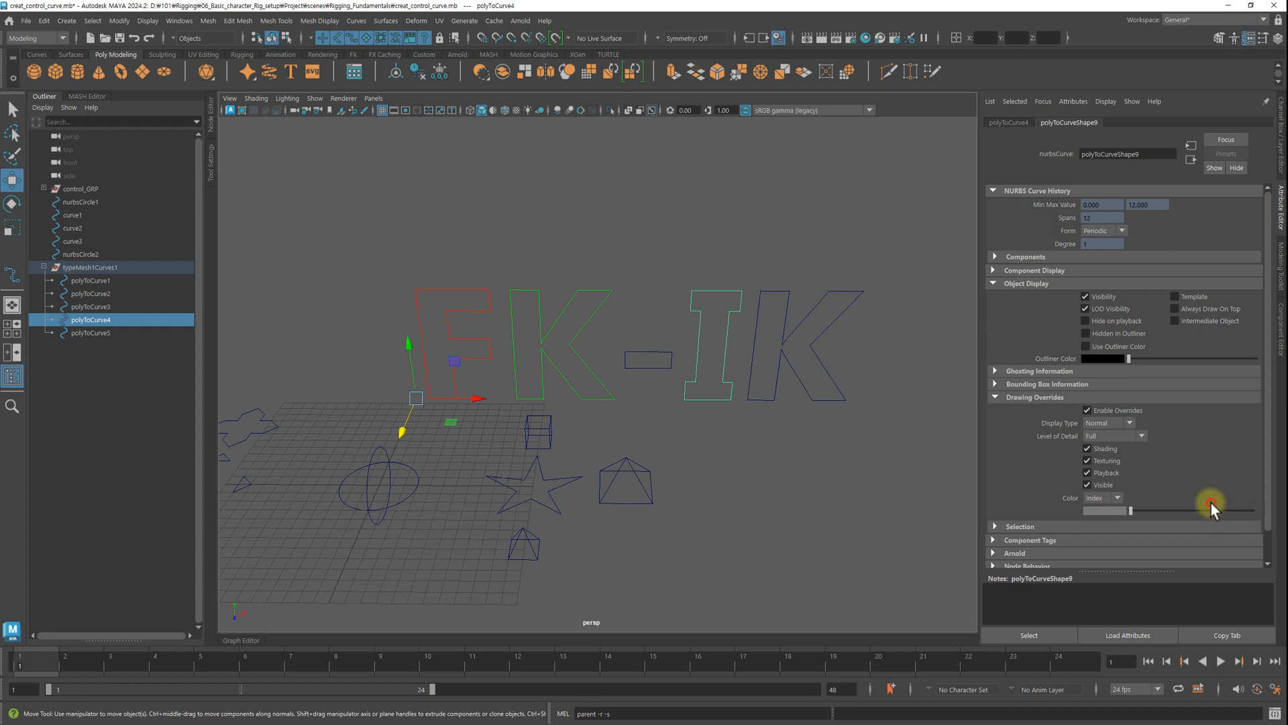
pyautogui.moveTo(1211, 503); pyautogui.dragTo(1224, 509)
# Step: Try the RGB color mode for the letter I curve's override and return it to Index
pyautogui.click(1107, 528)
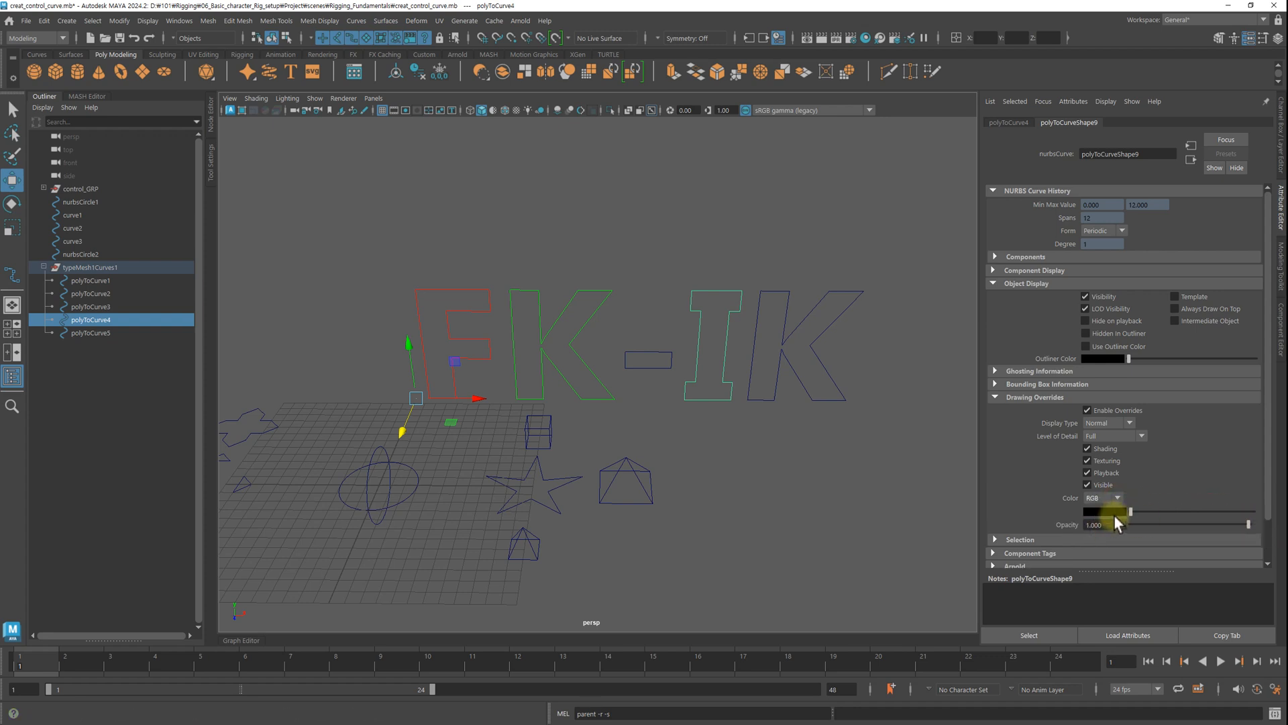
pyautogui.click(1104, 499)
pyautogui.click(1106, 510)
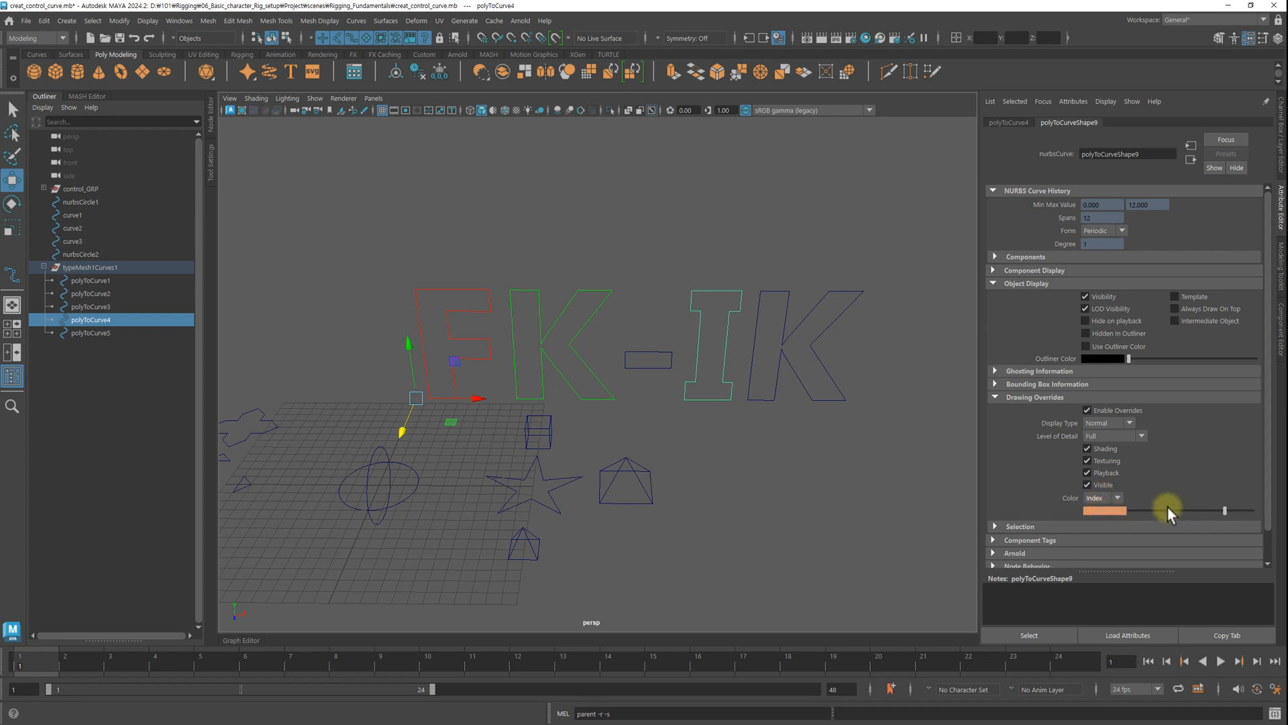
# Step: Enable drawing overrides on the last letter K curve's shape, set its index color to magenta, and deselect it
pyautogui.click(777, 290)
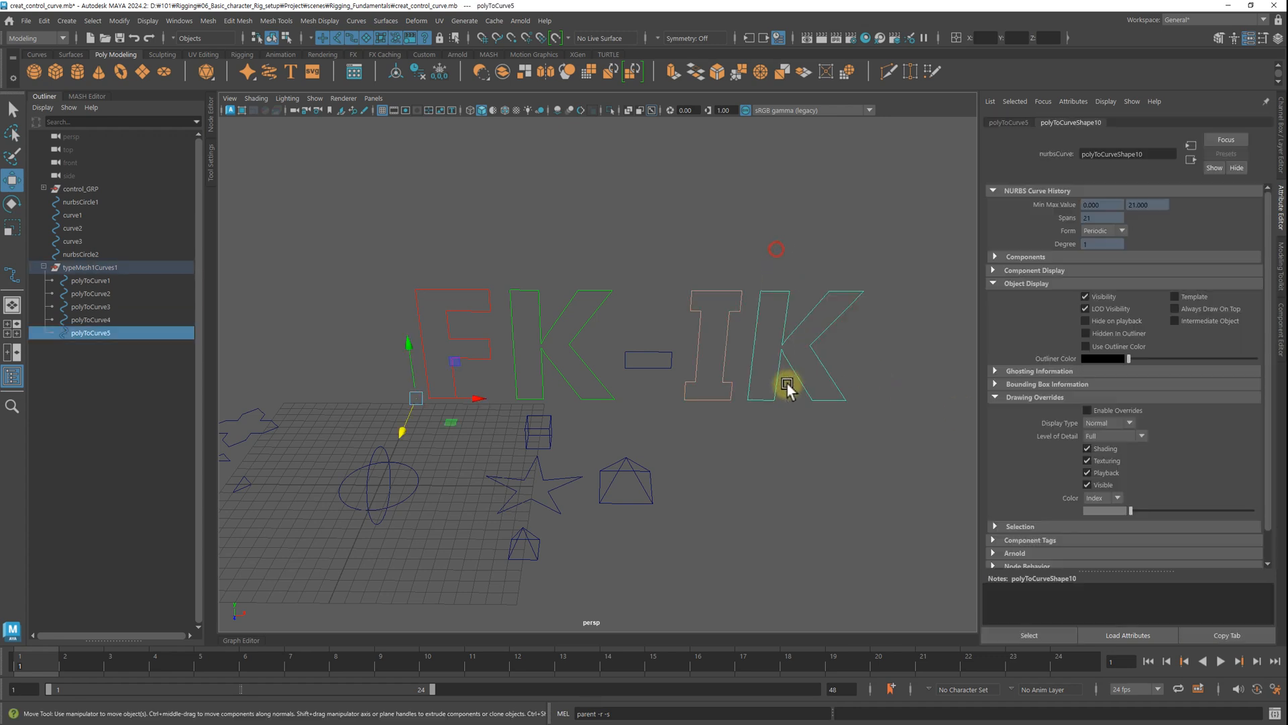
pyautogui.click(1126, 411)
pyautogui.moveTo(1177, 509); pyautogui.dragTo(1166, 510)
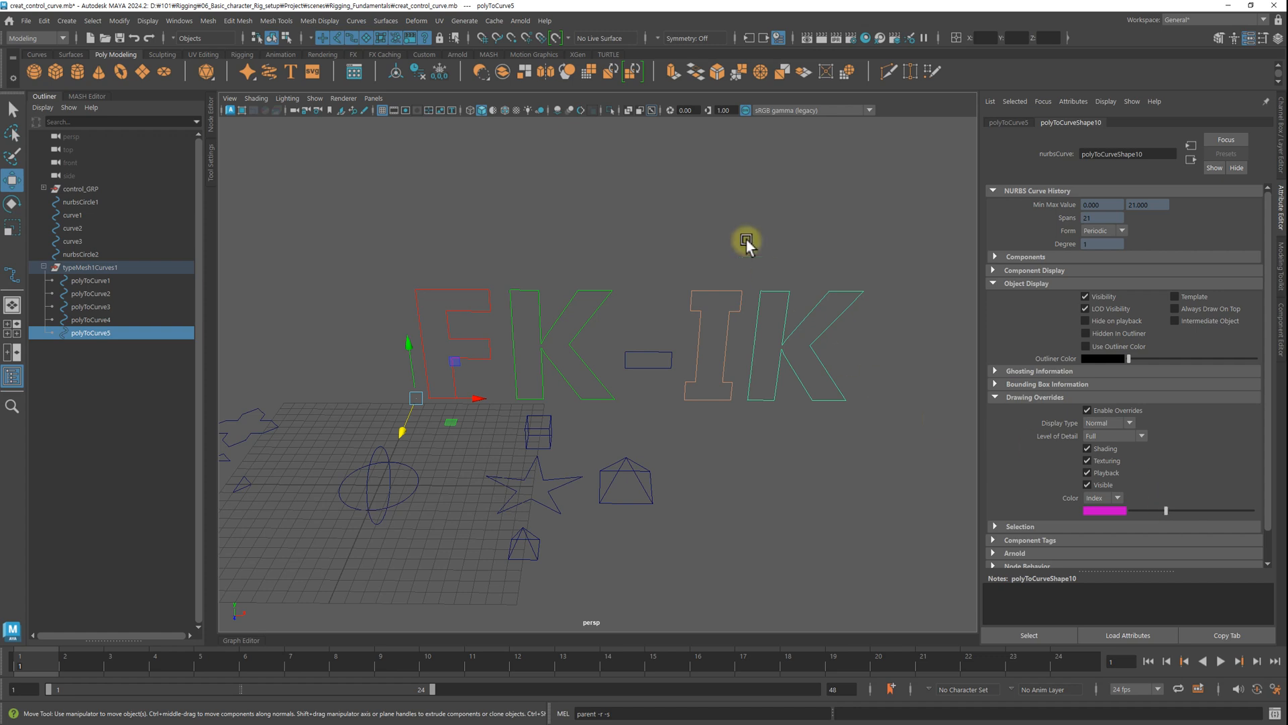
pyautogui.click(746, 239)
pyautogui.moveTo(803, 260)
pyautogui.keyDown('alt'); pyautogui.mouseDown()
pyautogui.moveTo(819, 232)
pyautogui.moveTo(818, 252)
pyautogui.moveTo(796, 260)
pyautogui.mouseUp(); pyautogui.keyUp('alt')
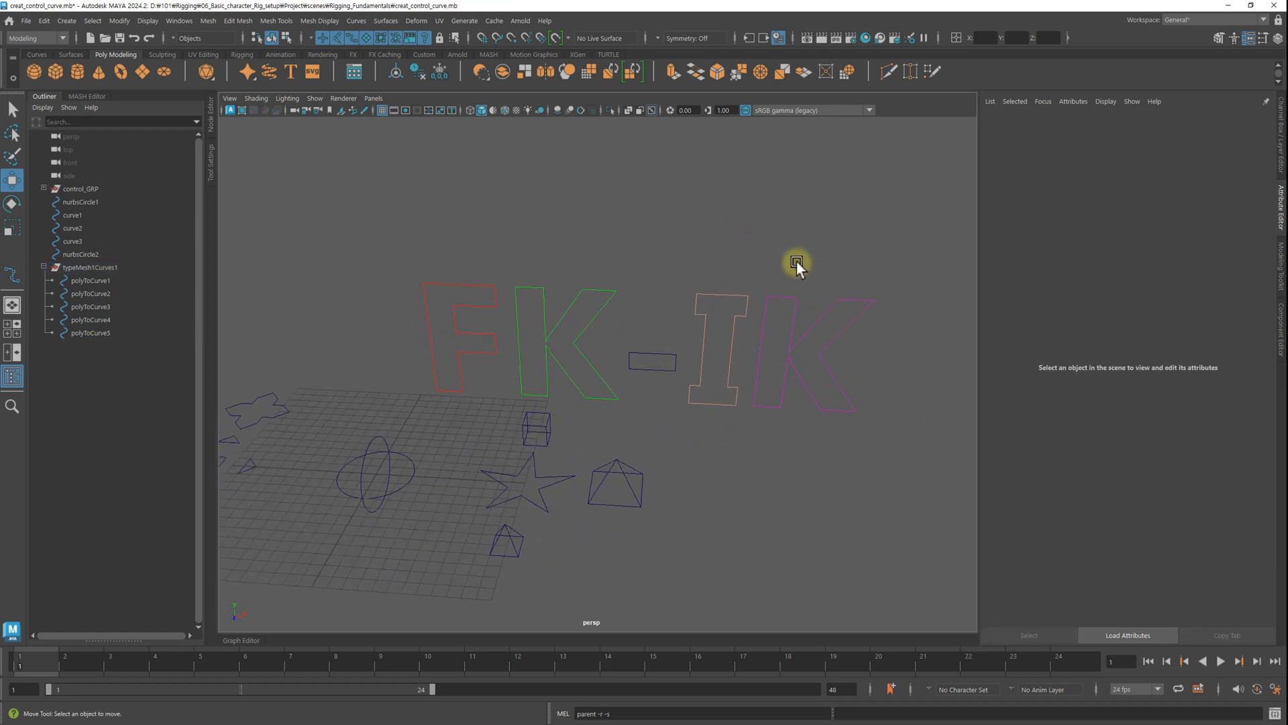
# Step: Enable drawing overrides on the hyphen curve's shape, set its index color to white, and deselect it
pyautogui.keyDown('alt'); pyautogui.moveTo(708, 383); pyautogui.dragTo(553, 324); pyautogui.keyUp('alt')
pyautogui.click(595, 384)
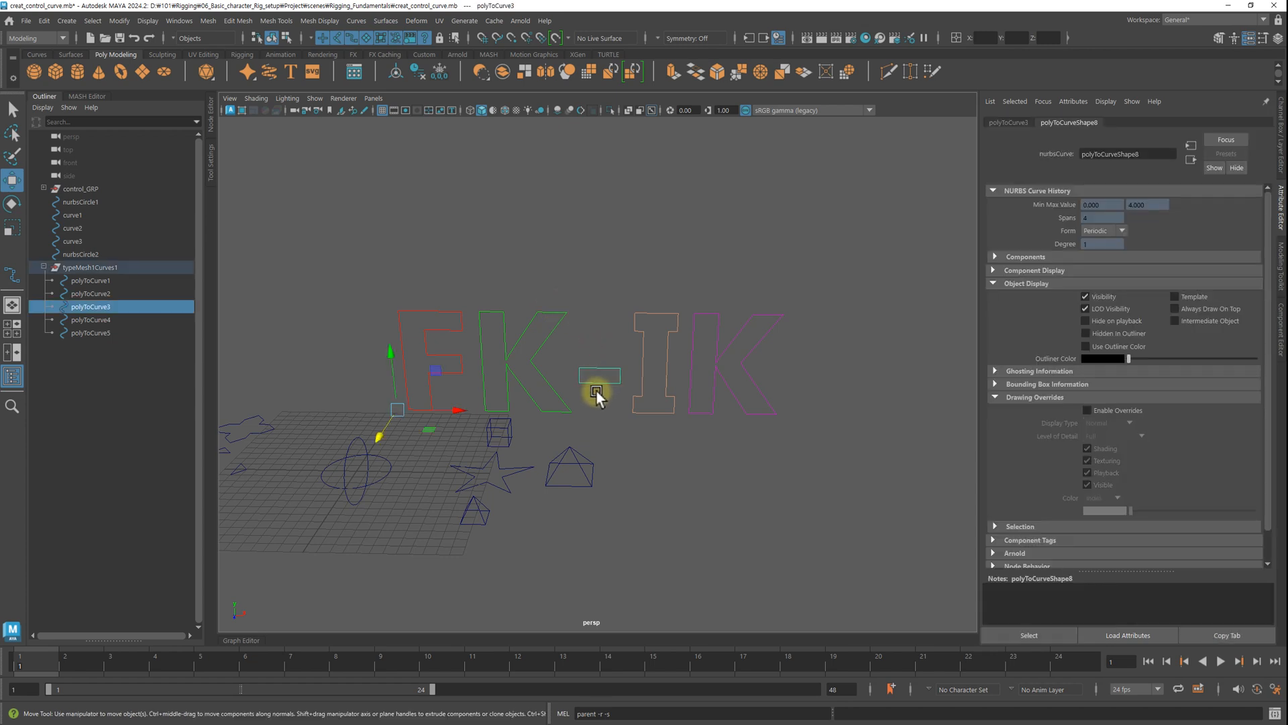
pyautogui.click(1116, 410)
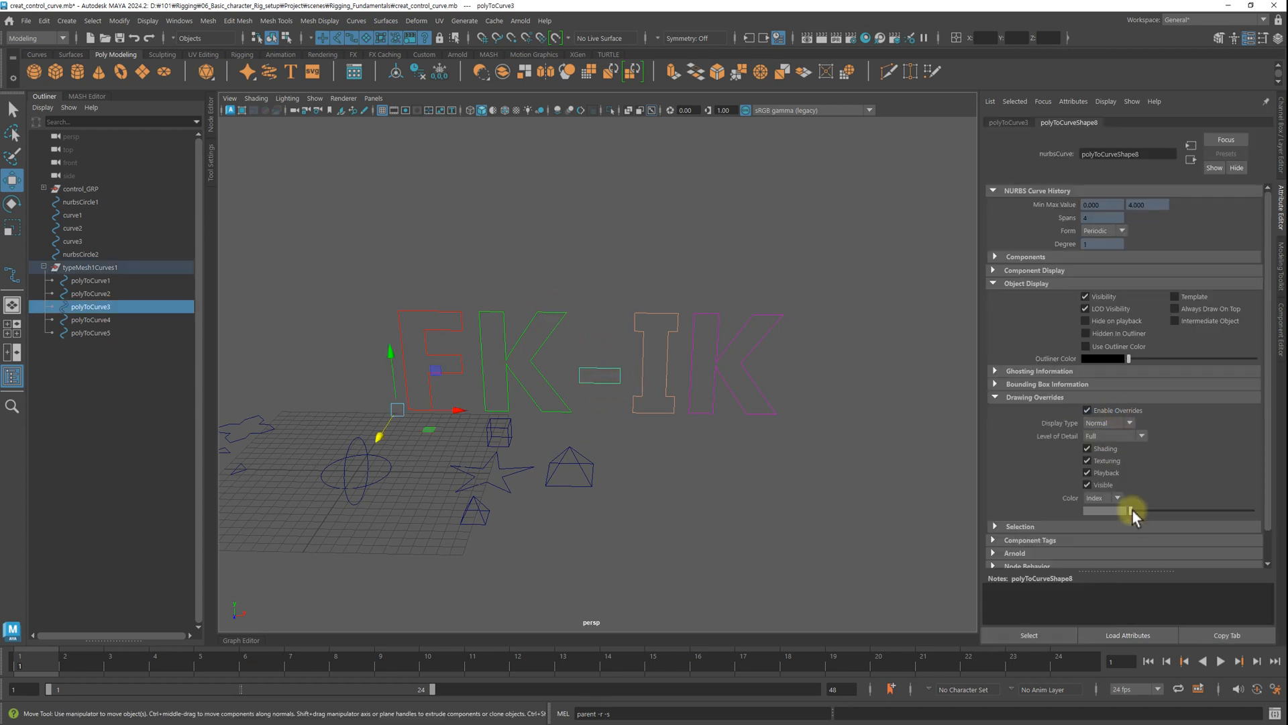
pyautogui.moveTo(1132, 510); pyautogui.dragTo(1193, 512)
pyautogui.click(811, 404)
# Step: Set the hyphen curve shape's Line Width extra attribute to 3 and deselect the curve
pyautogui.click(611, 369)
pyautogui.scroll(-1, 1073, 463)
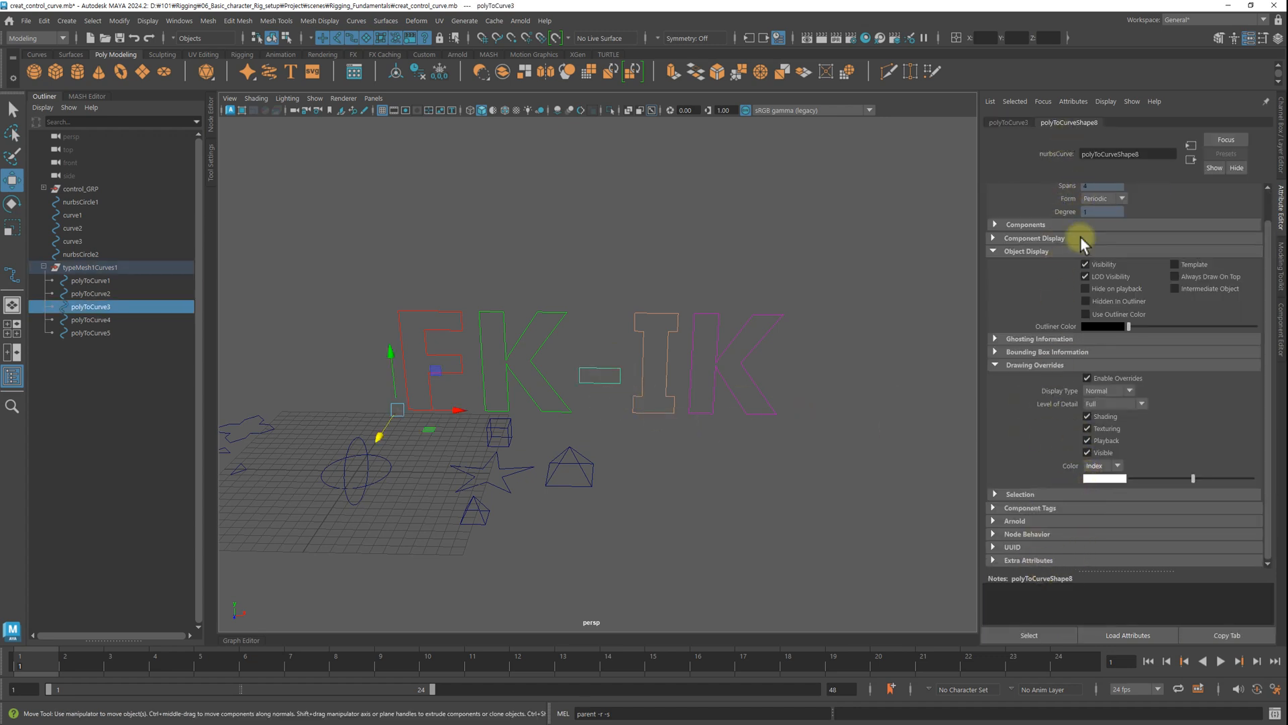
pyautogui.click(1024, 561)
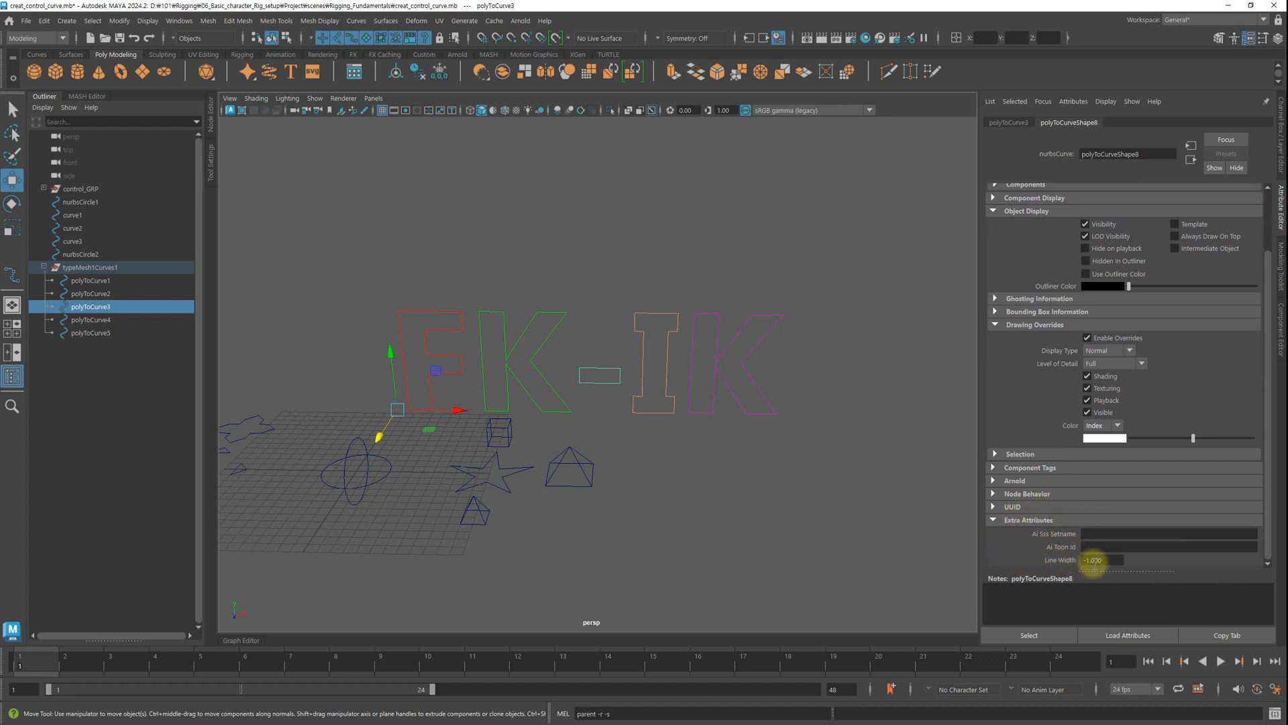
pyautogui.click(1108, 559)
pyautogui.write('3')
pyautogui.press('Return')
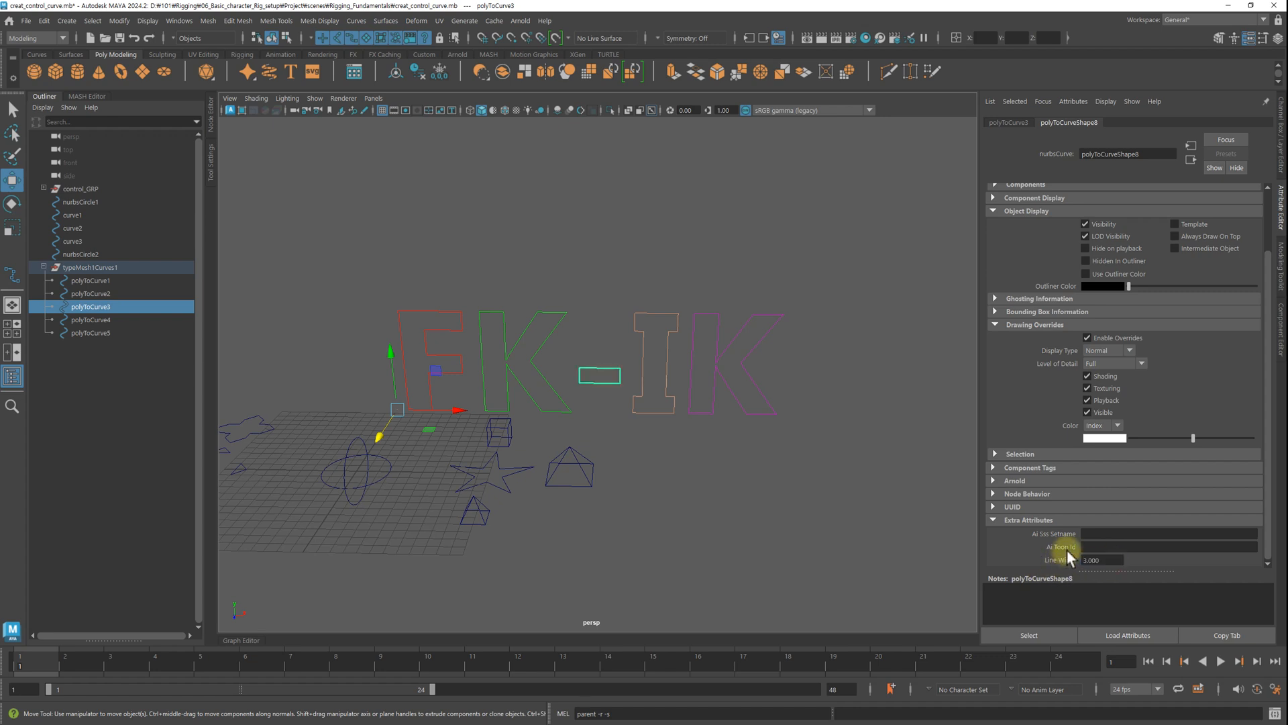
pyautogui.click(684, 477)
pyautogui.keyDown('alt'); pyautogui.moveTo(684, 477); pyautogui.dragTo(633, 405); pyautogui.keyUp('alt')
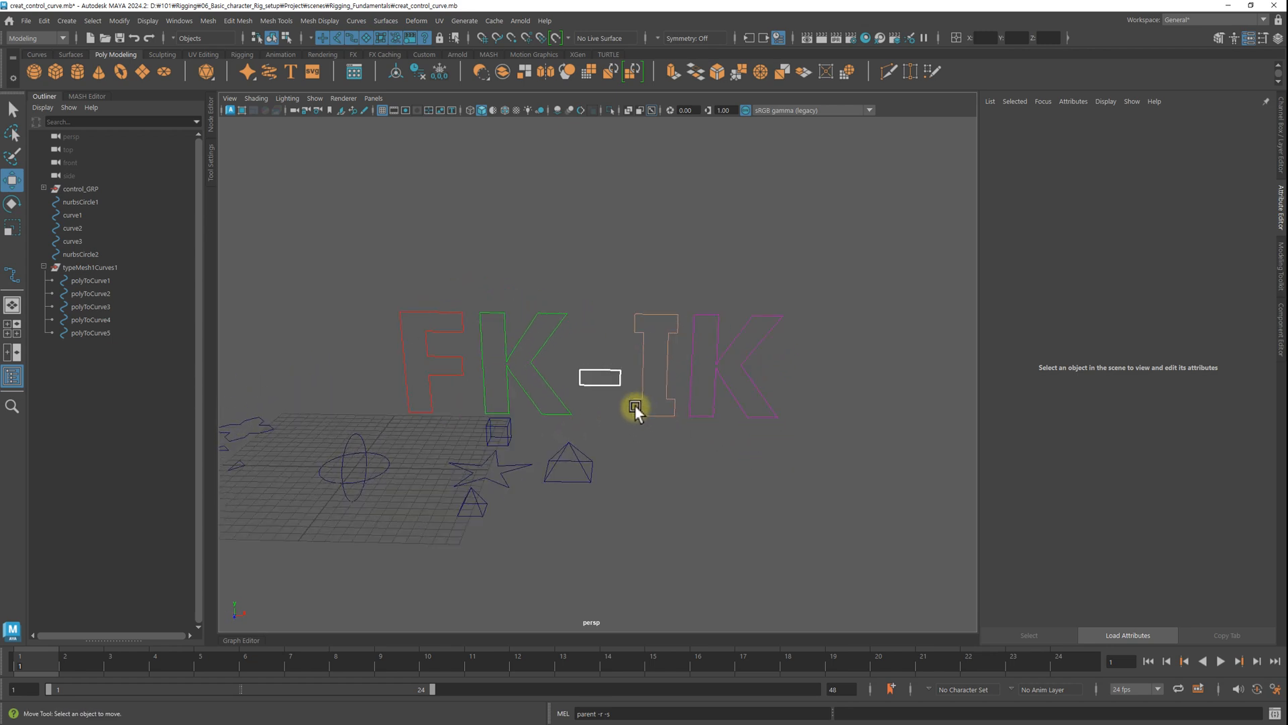
# Step: Examine the individually colored FK-IK character curves and the combined circle control among the other controls
pyautogui.click(601, 387)
pyautogui.click(699, 459)
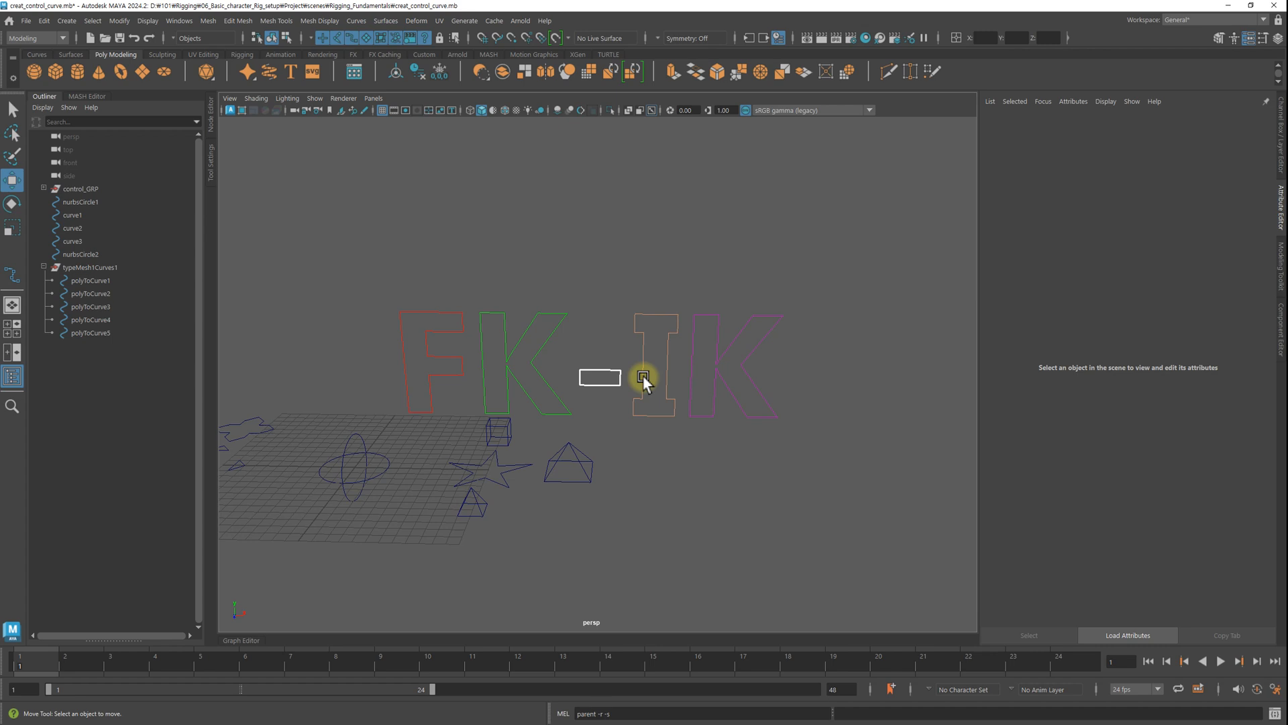
pyautogui.click(650, 309)
pyautogui.click(737, 354)
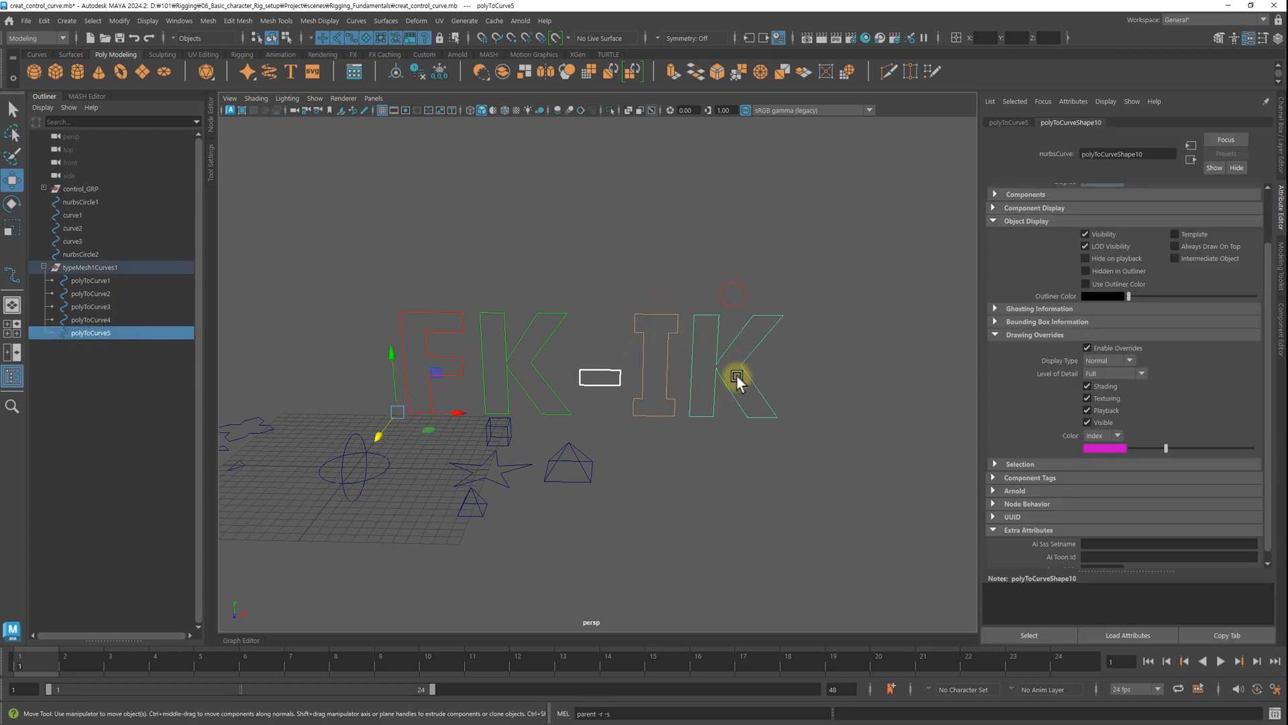
pyautogui.click(622, 270)
pyautogui.keyDown('alt'); pyautogui.moveTo(689, 294); pyautogui.dragTo(786, 292); pyautogui.keyUp('alt')
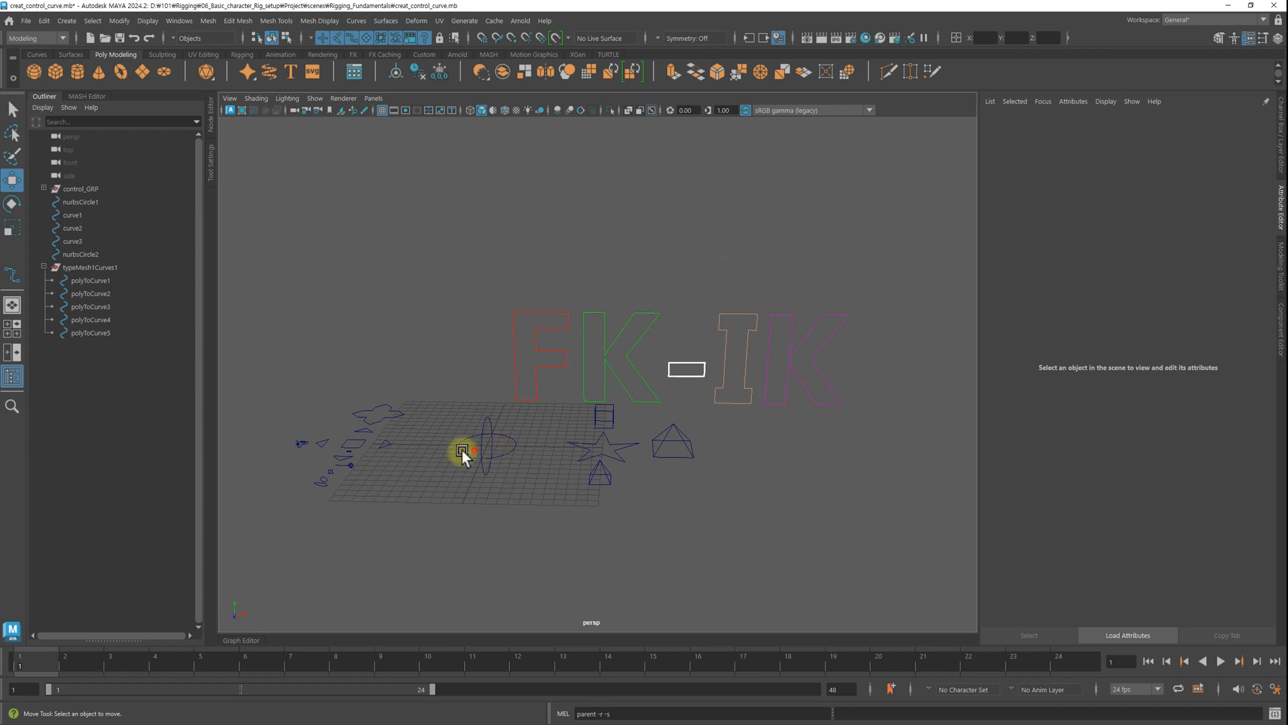
pyautogui.click(462, 448)
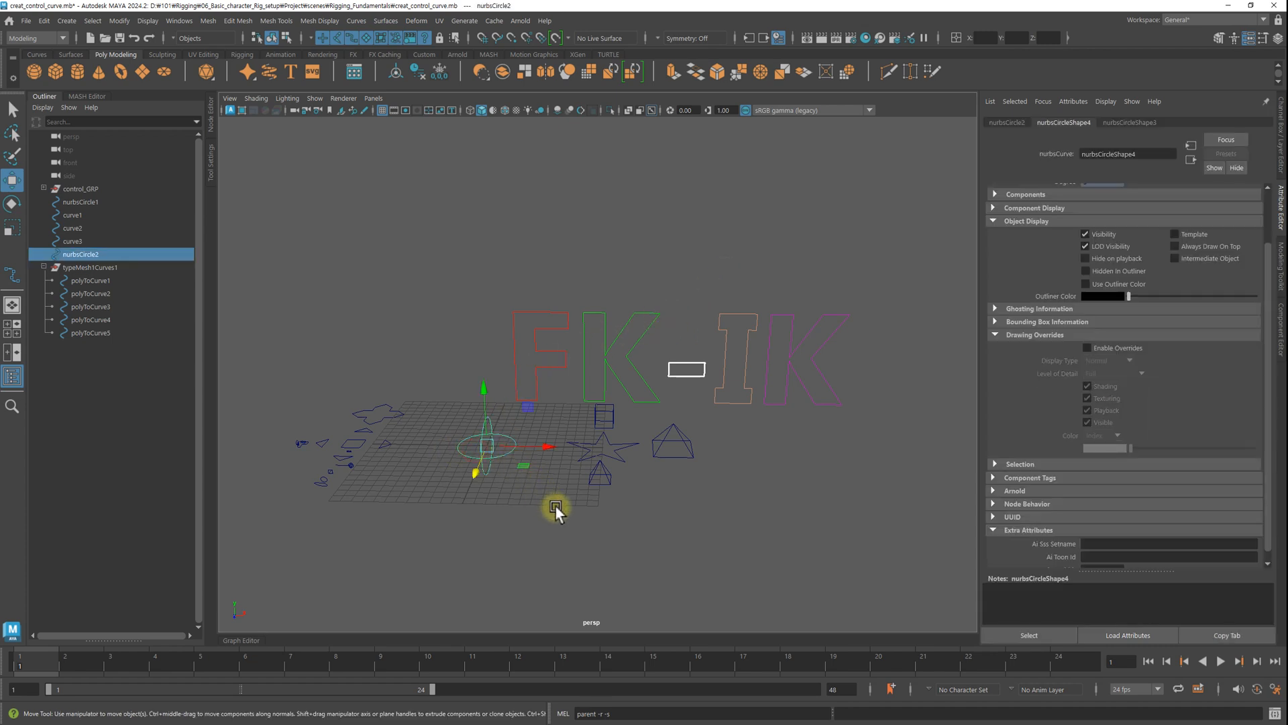
pyautogui.click(555, 506)
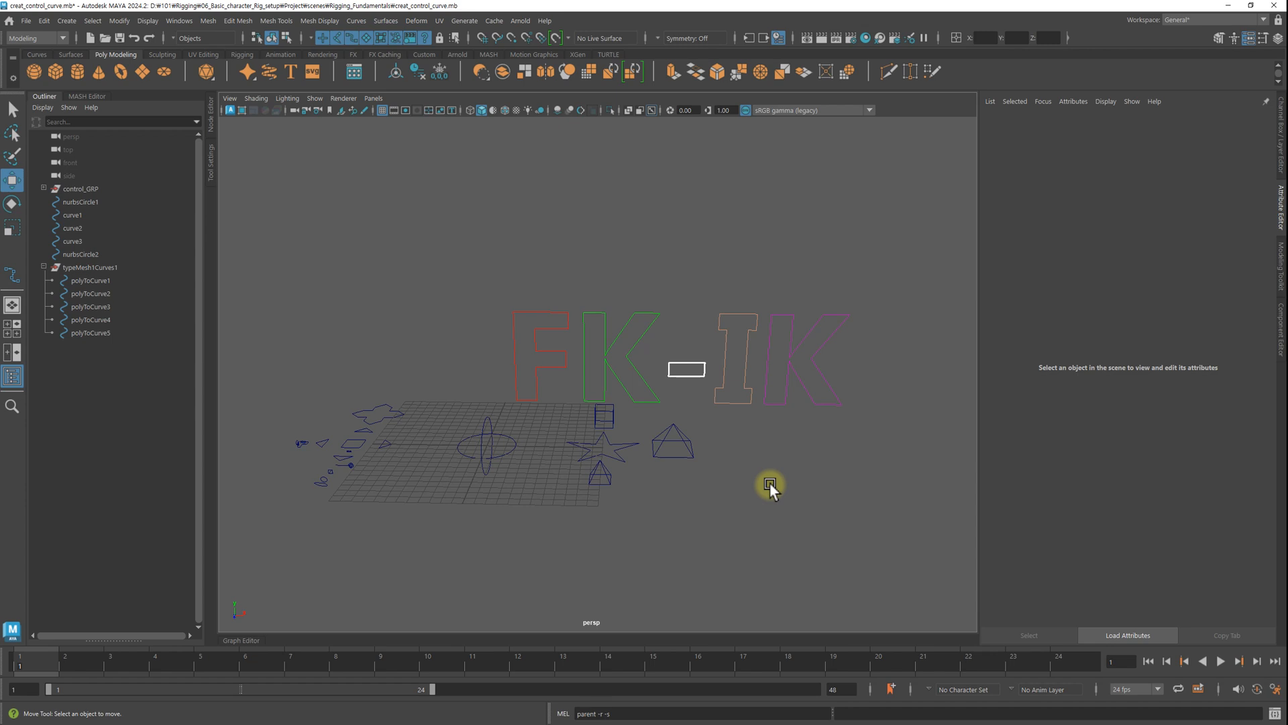
pyautogui.keyDown('alt'); pyautogui.moveTo(780, 472); pyautogui.dragTo(832, 448, button='middle'); pyautogui.keyUp('alt')
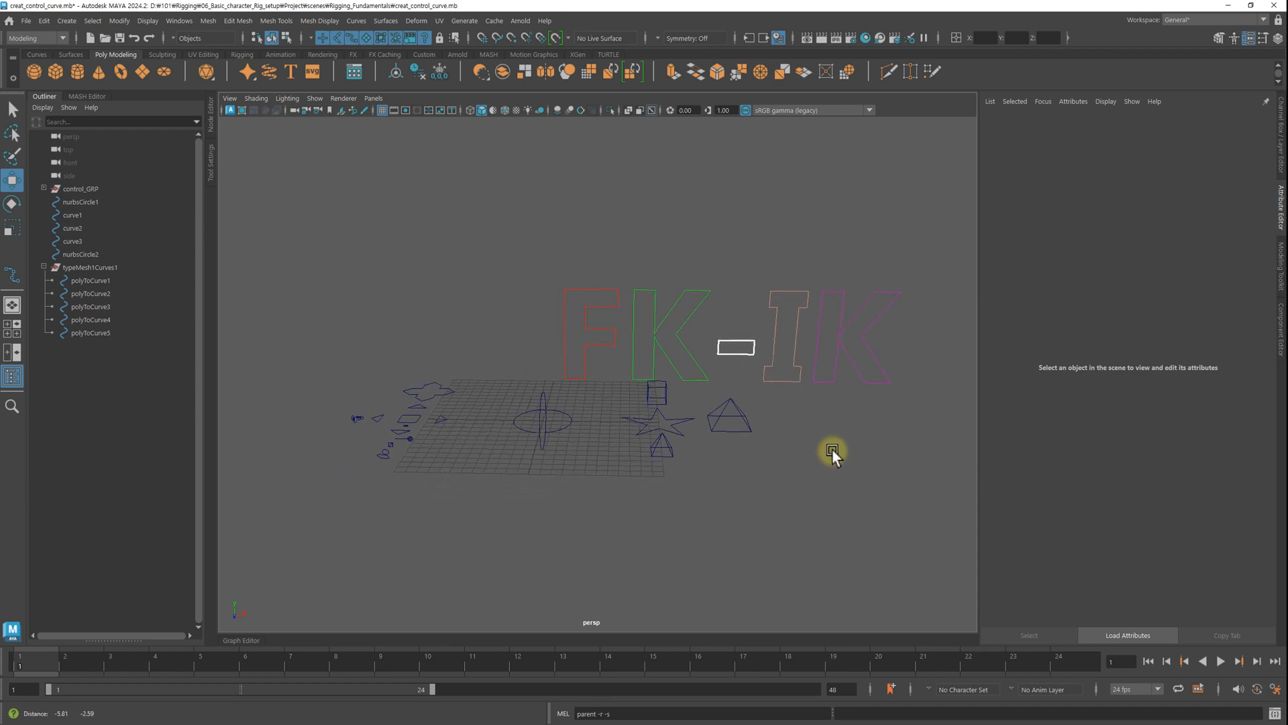
pyautogui.keyDown('alt'); pyautogui.moveTo(694, 471); pyautogui.dragTo(753, 478, button='right'); pyautogui.keyUp('alt')
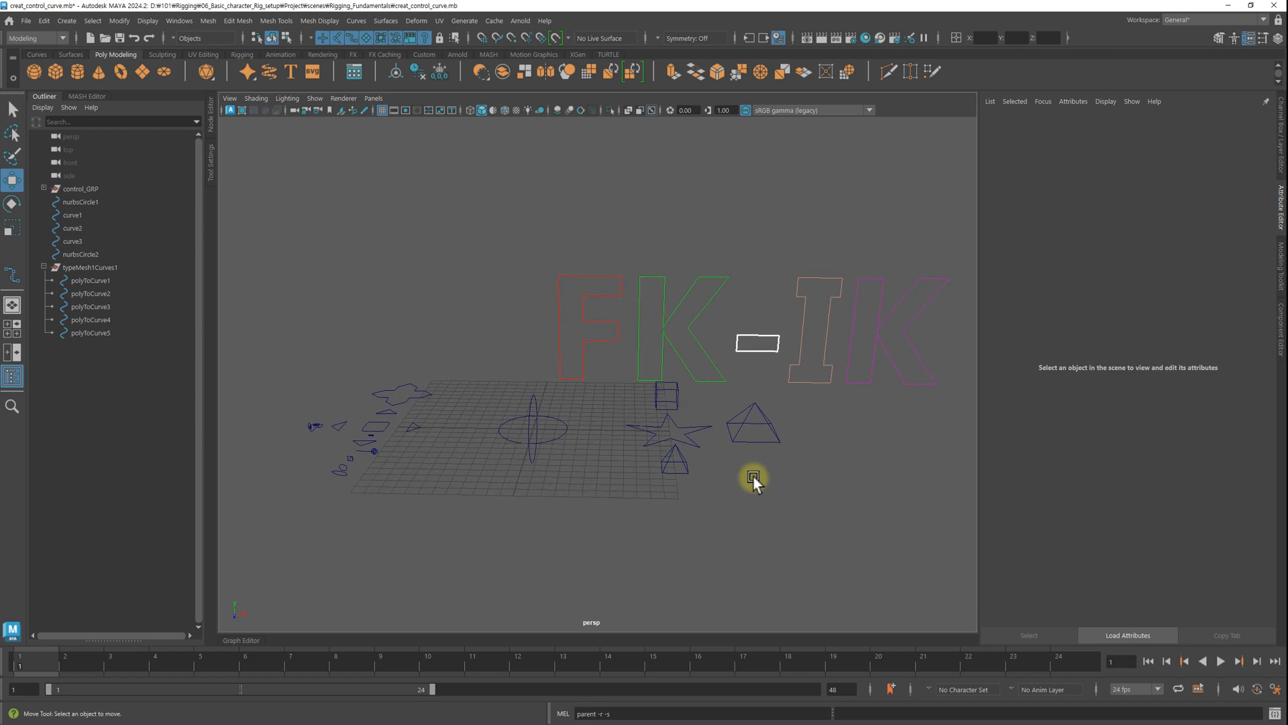